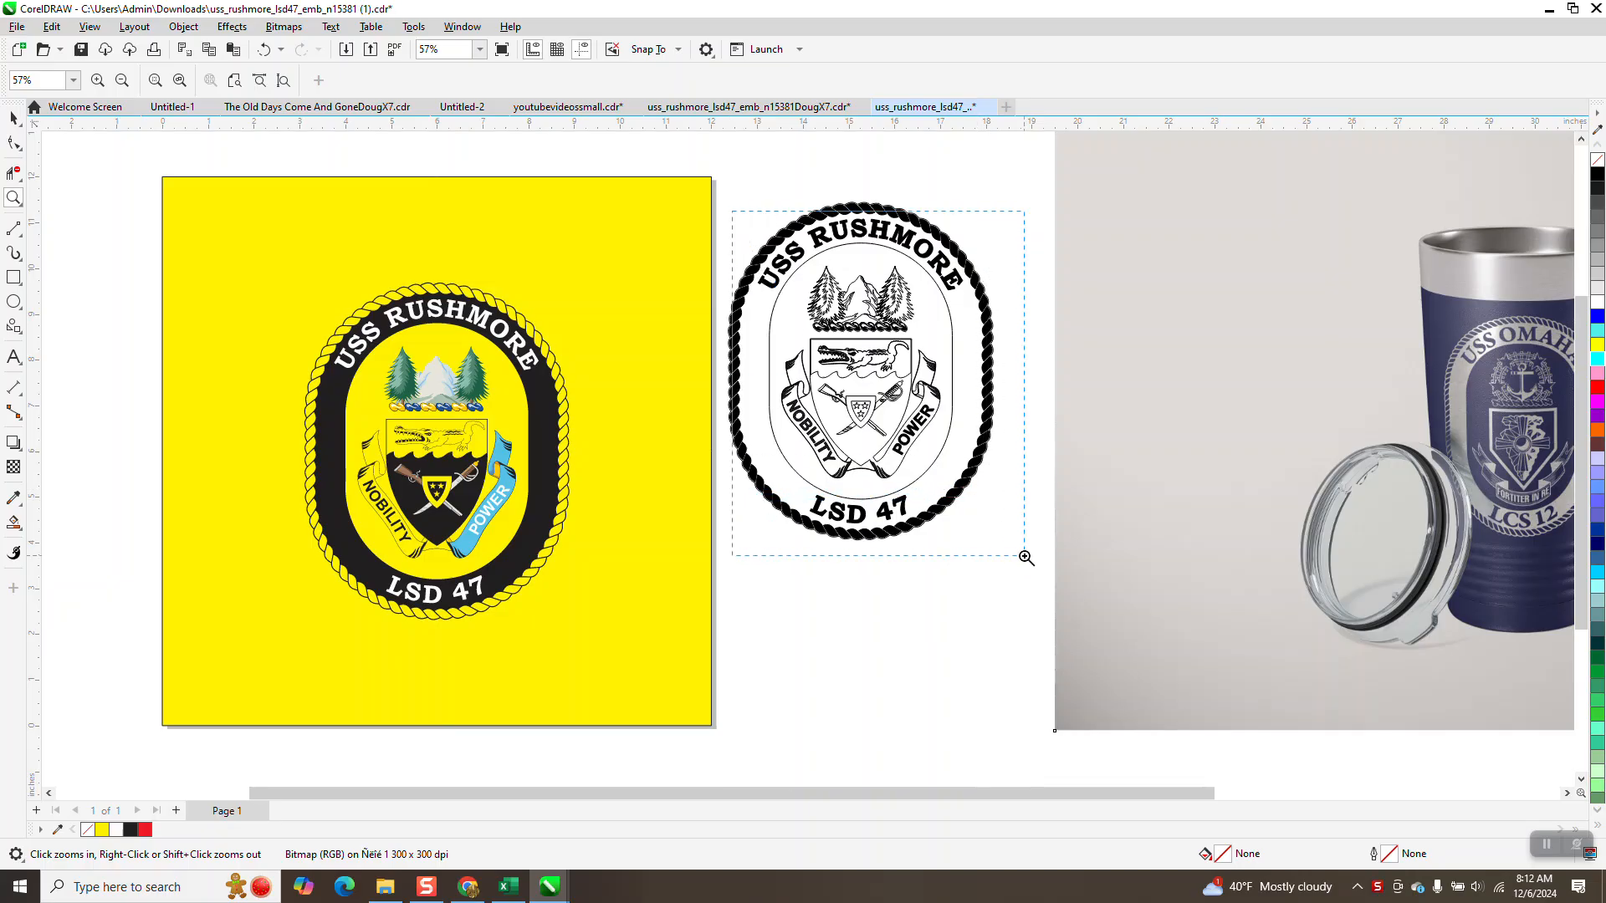
Examine the engraved USS Omaha emblem on the tumbler photo and compare it with the black line-art USS Rushmore emblem.
{"action": "scroll", "coordinate": [711, 488], "scroll_direction": "down", "scroll_amount": 2}
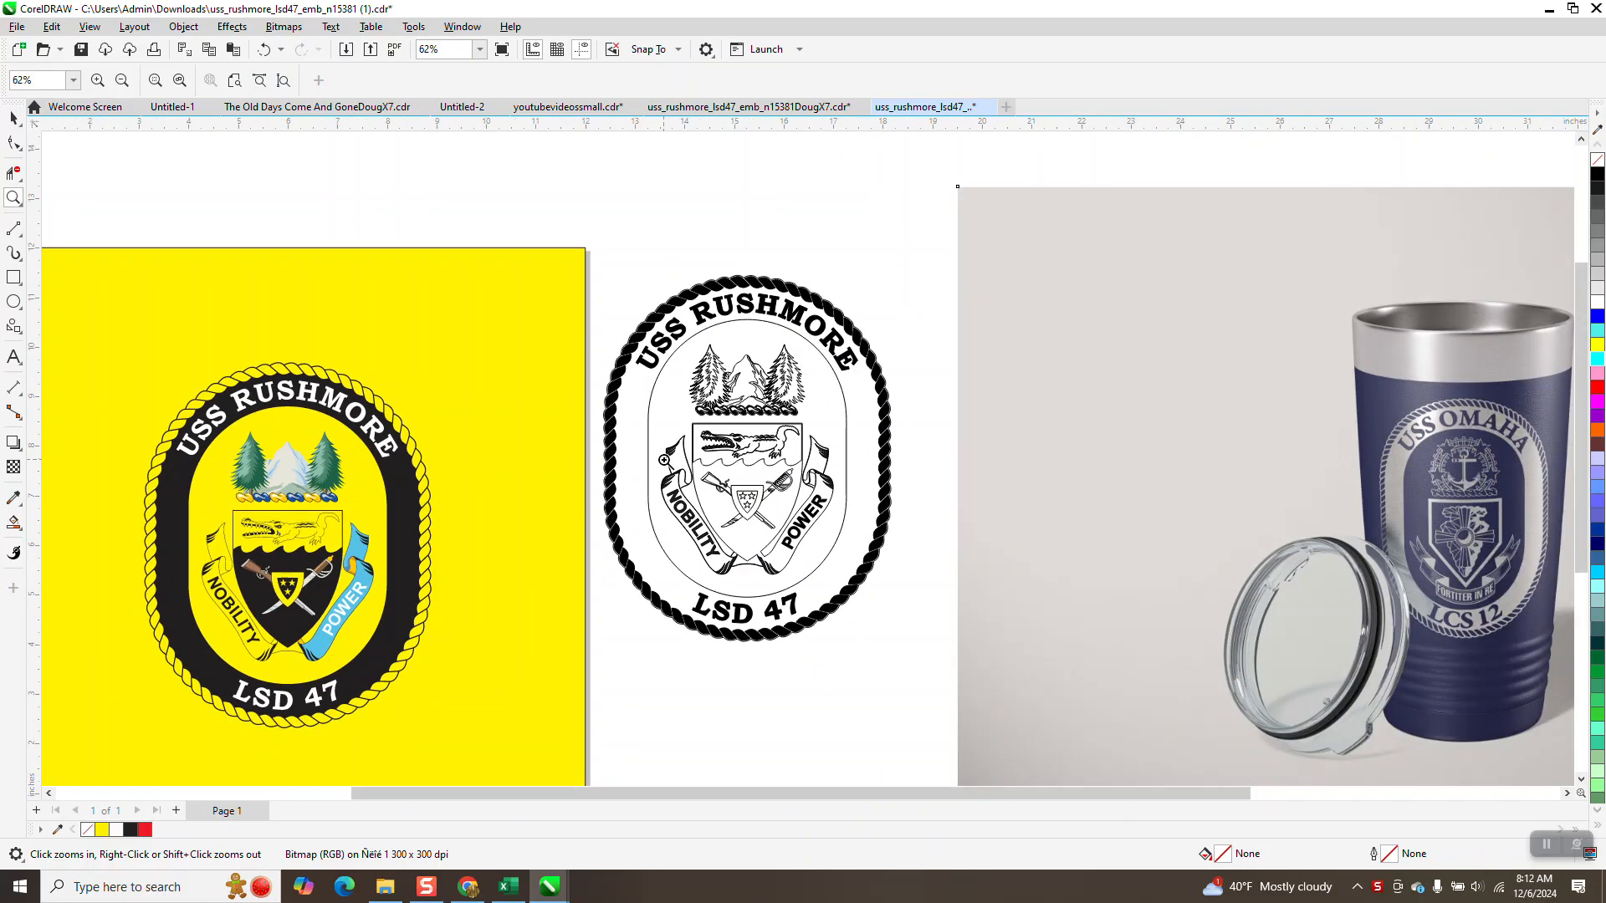
{"action": "scroll", "coordinate": [664, 460], "scroll_direction": "down", "scroll_amount": 1}
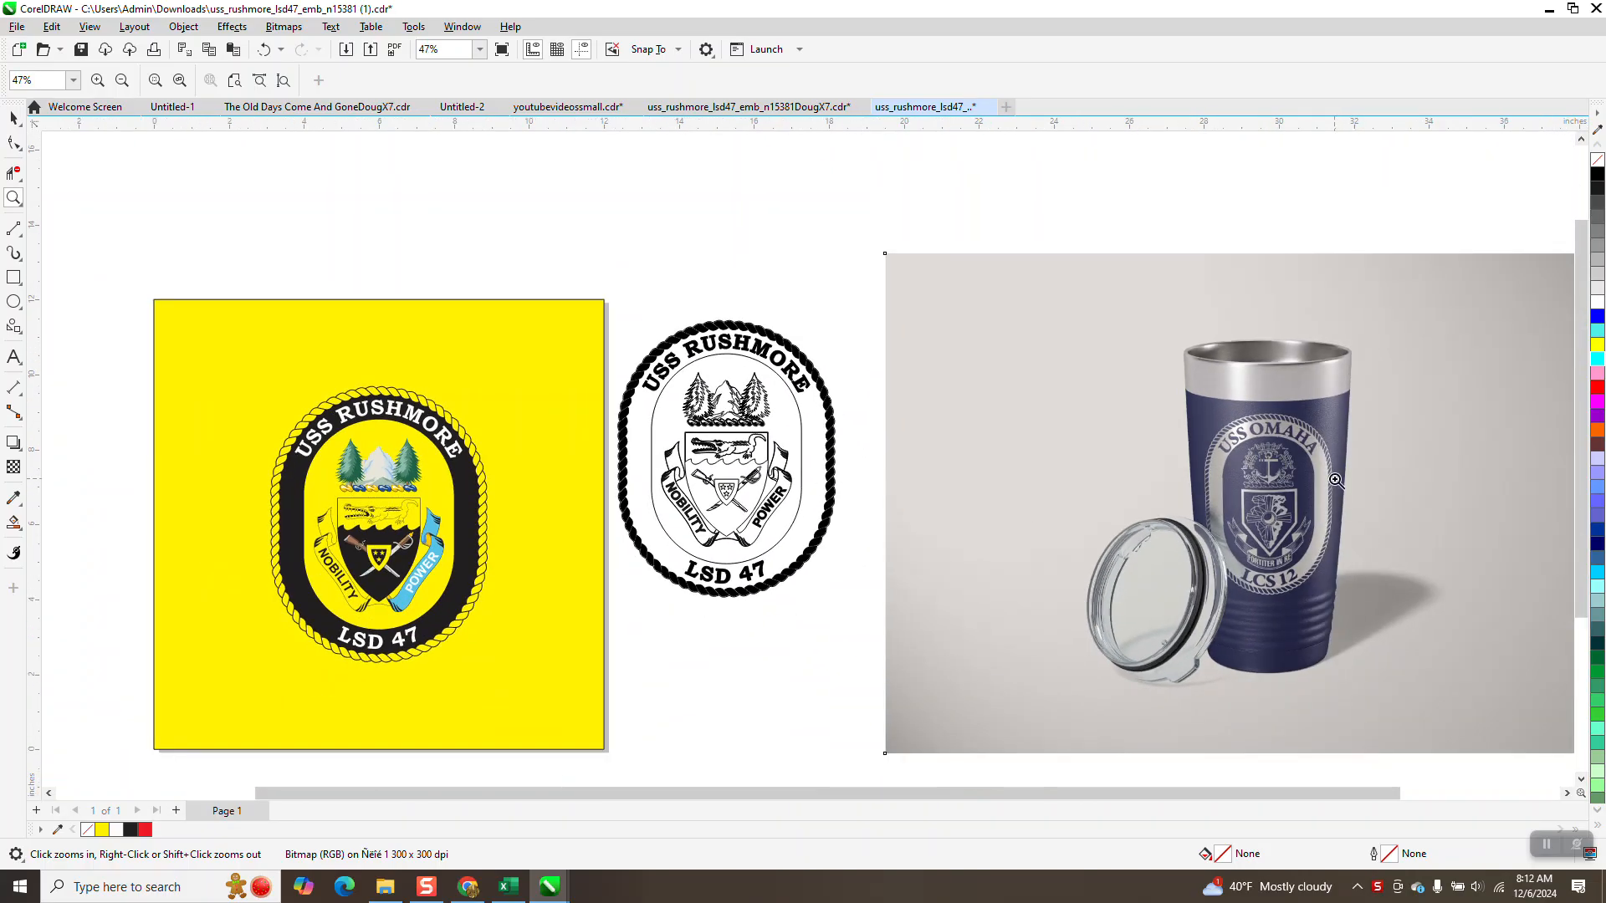
{"action": "left_click_drag", "start_coordinate": [1208, 400], "coordinate": [1333, 658]}
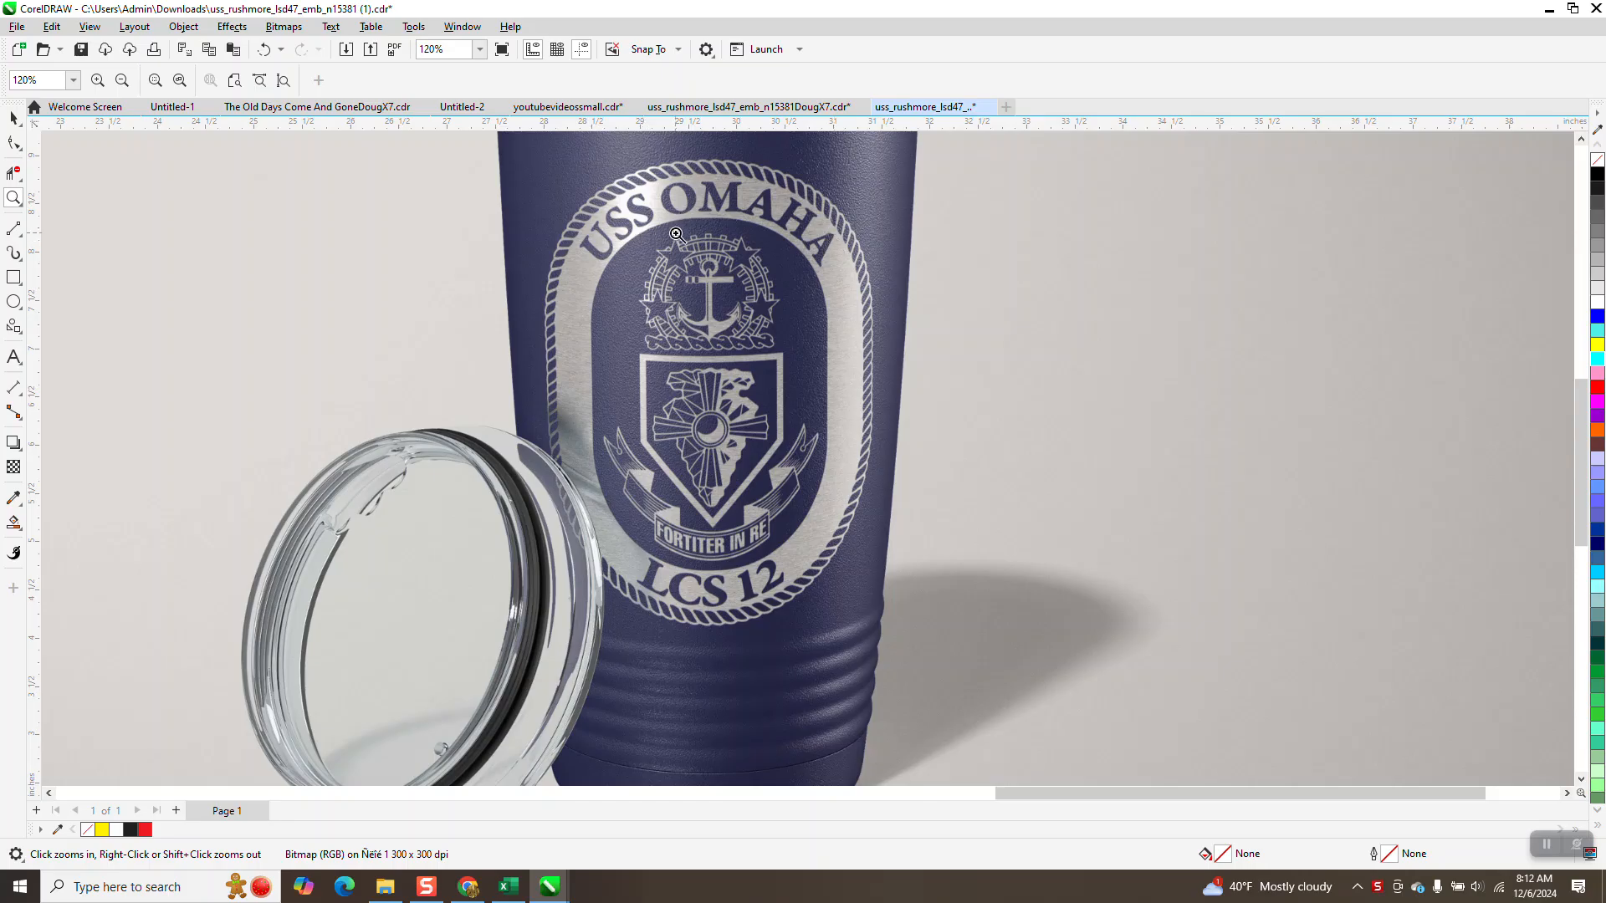
{"action": "scroll", "coordinate": [762, 252], "scroll_direction": "down", "scroll_amount": 8}
{"action": "left_click_drag", "start_coordinate": [345, 197], "coordinate": [543, 295]}
{"action": "scroll", "coordinate": [462, 343], "scroll_direction": "down", "scroll_amount": 5}
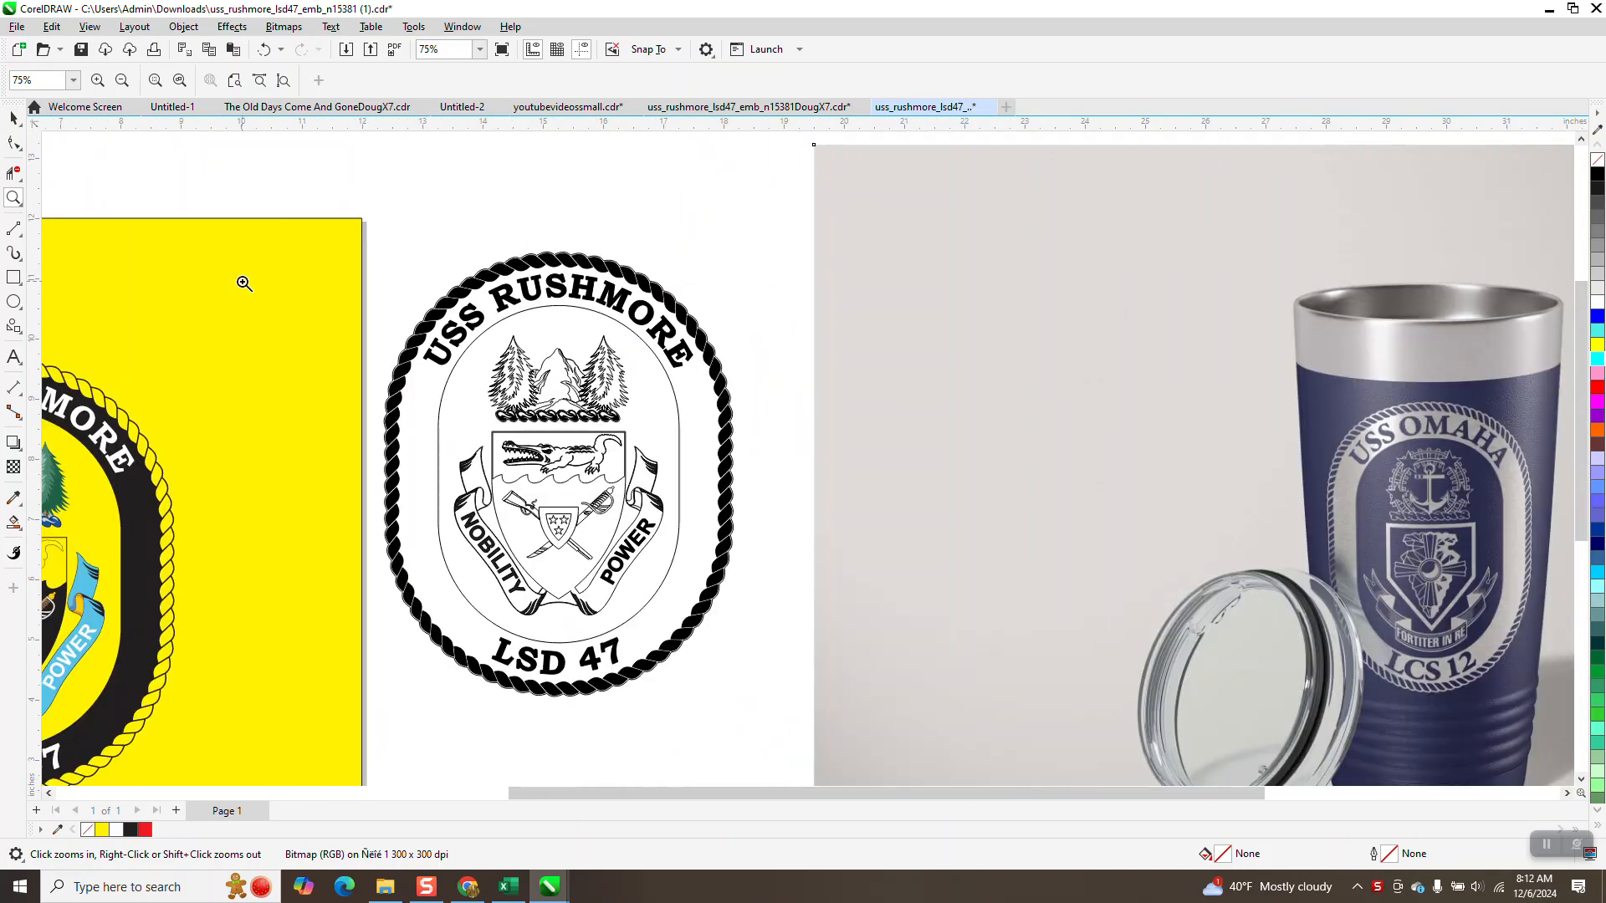
Draw a rectangle about 6.2 by 8.2 inches around the black line-art USS Rushmore emblem.
{"action": "left_click", "coordinate": [13, 277]}
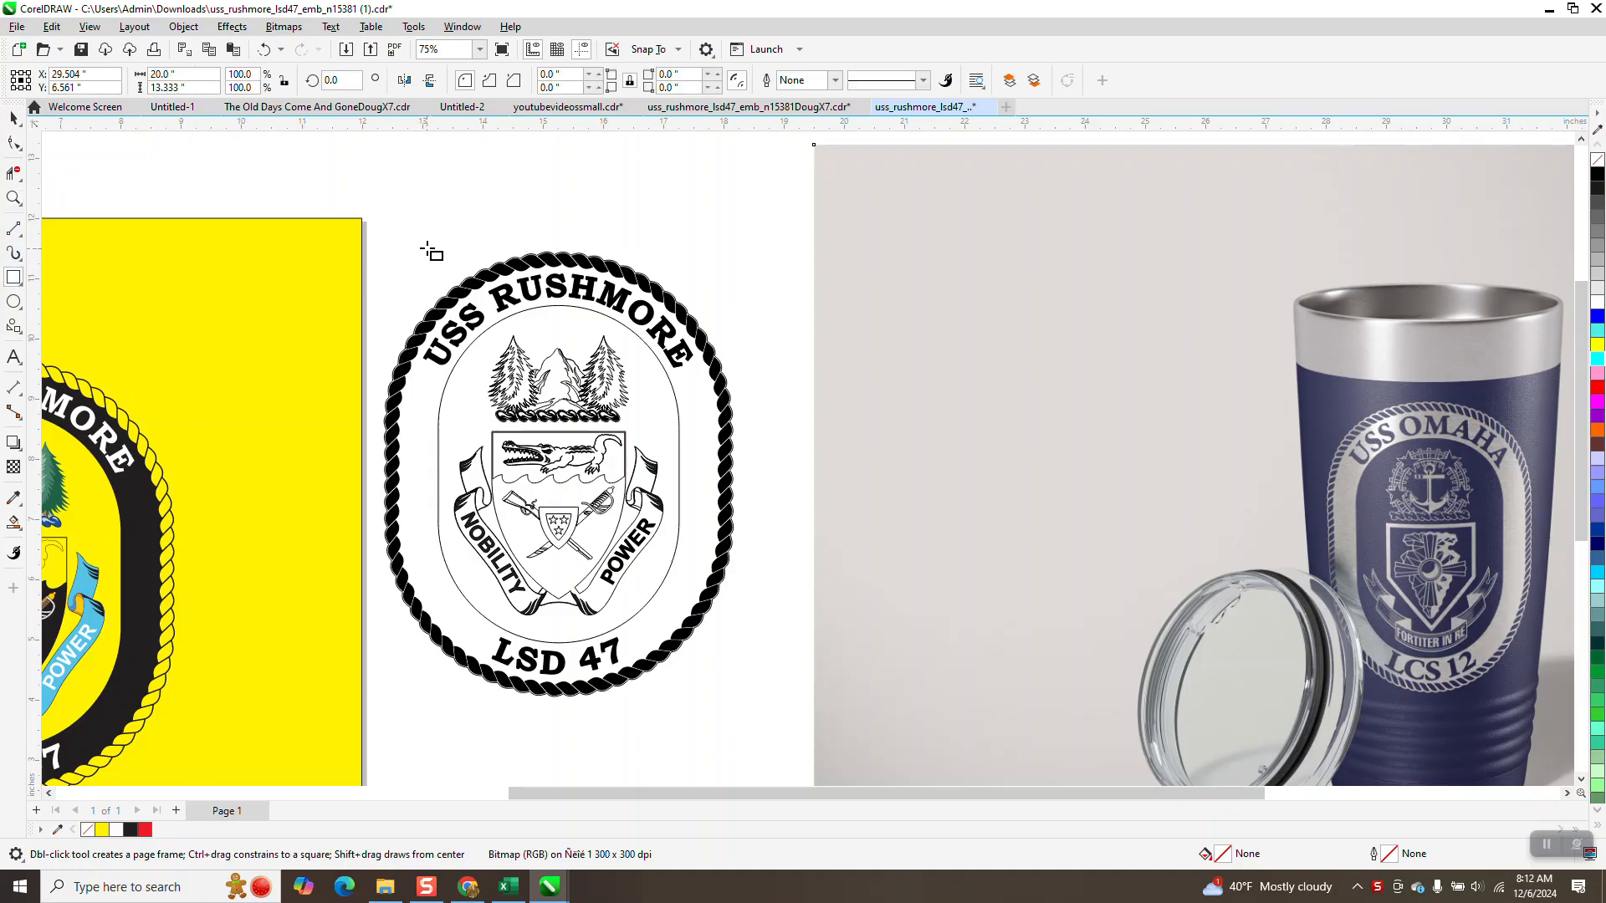
{"action": "left_click_drag", "start_coordinate": [387, 226], "coordinate": [749, 720]}
{"action": "left_click_drag", "start_coordinate": [376, 477], "coordinate": [366, 473]}
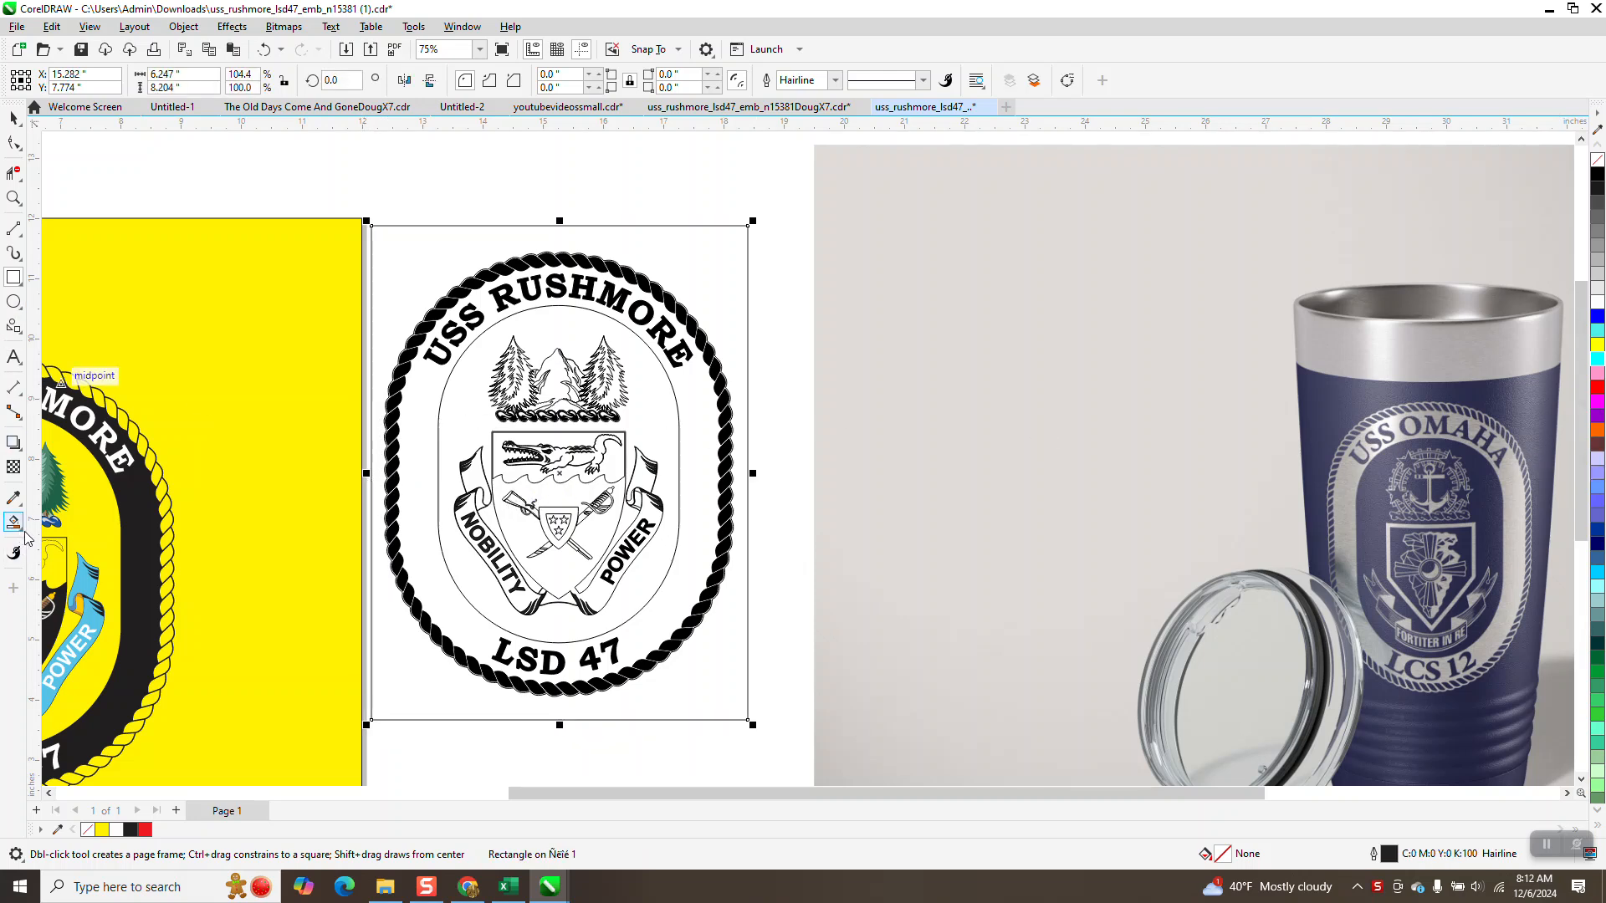
Move the tumbler photo farther away from the line-art emblem to make room between them.
{"action": "scroll", "coordinate": [240, 423], "scroll_direction": "down", "scroll_amount": 2}
{"action": "left_click", "coordinate": [14, 117]}
{"action": "scroll", "coordinate": [564, 427], "scroll_direction": "down", "scroll_amount": 2}
{"action": "left_click_drag", "start_coordinate": [724, 452], "coordinate": [1008, 456]}
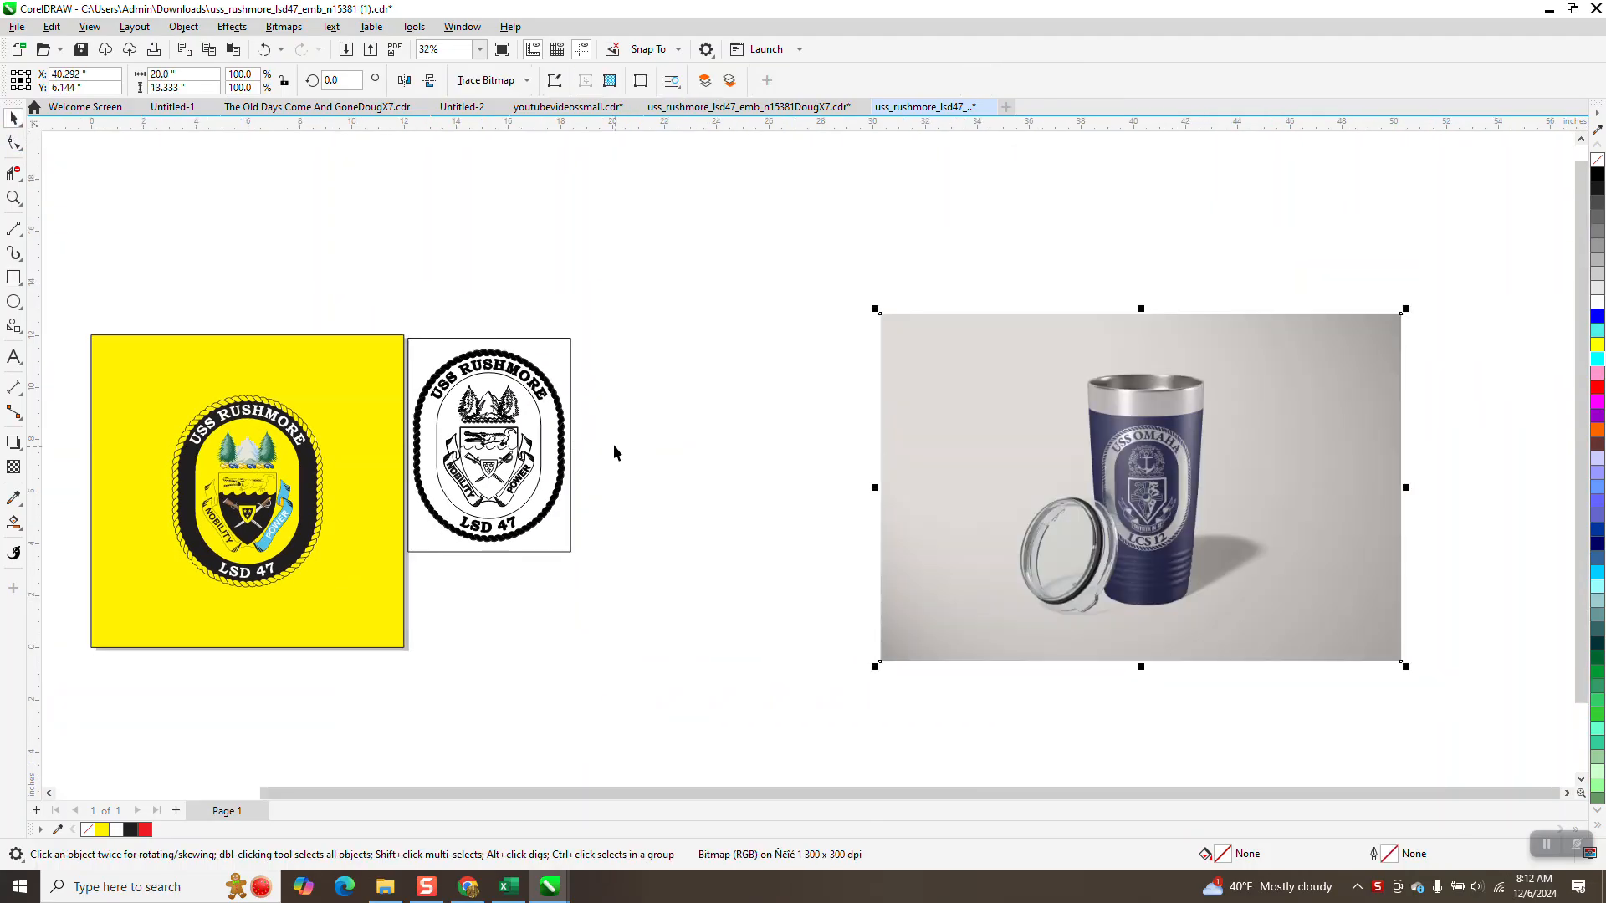
Move the rectangle beside the line-art emblem and Smart Fill it with the navy color R74 G75 B105 sampled from the tumbler.
{"action": "left_click_drag", "start_coordinate": [569, 416], "coordinate": [749, 424]}
{"action": "left_click", "coordinate": [16, 524]}
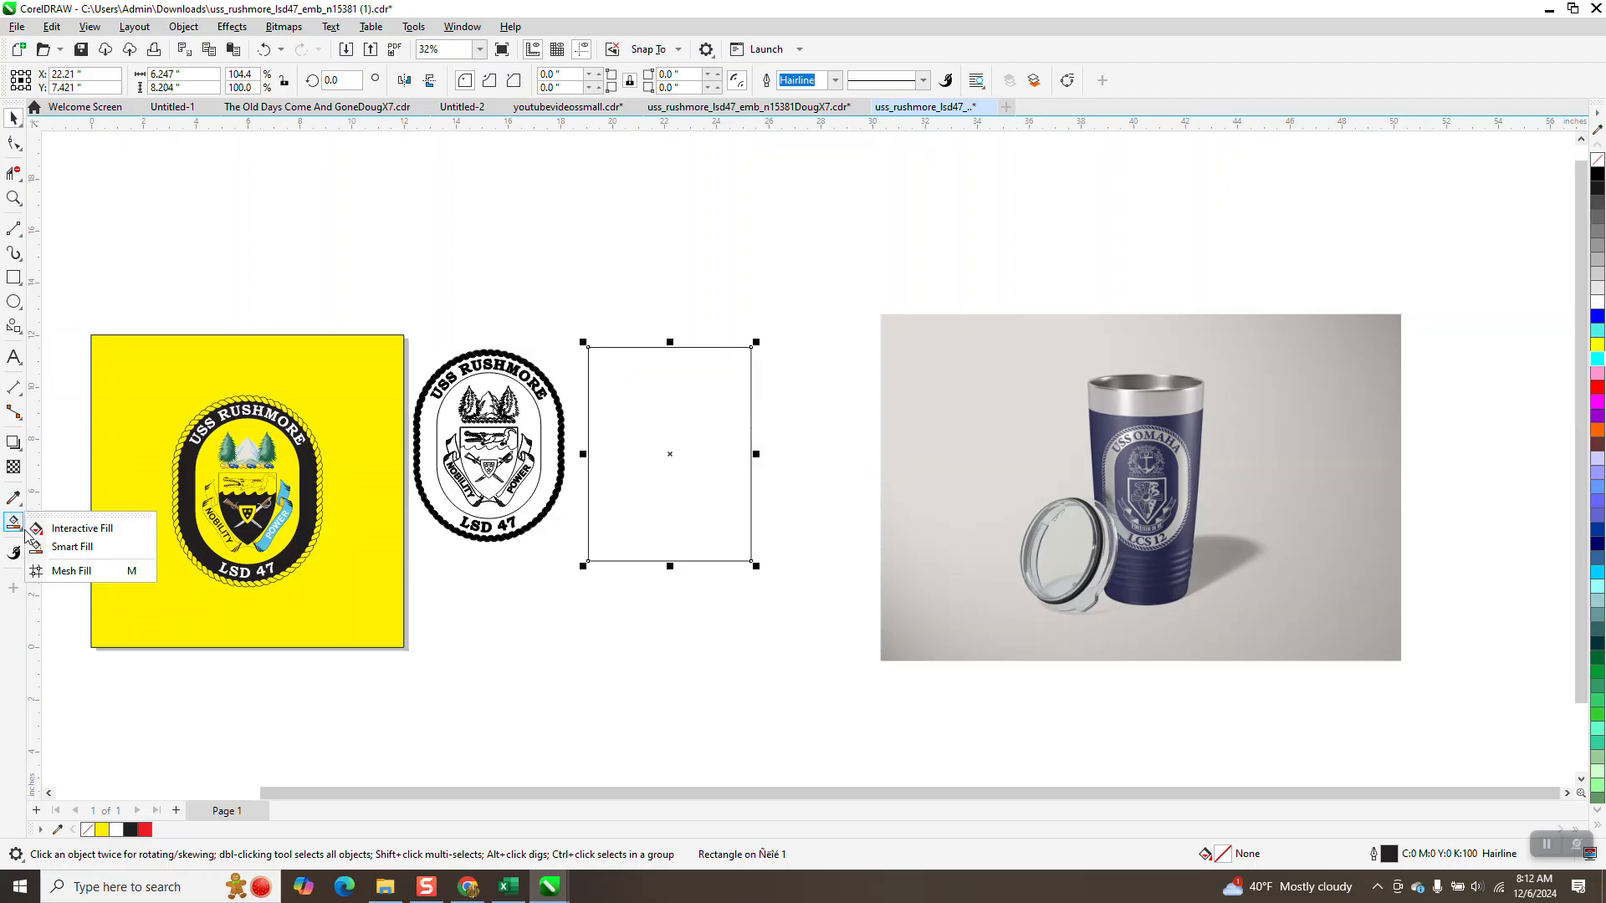
{"action": "left_click", "coordinate": [71, 548]}
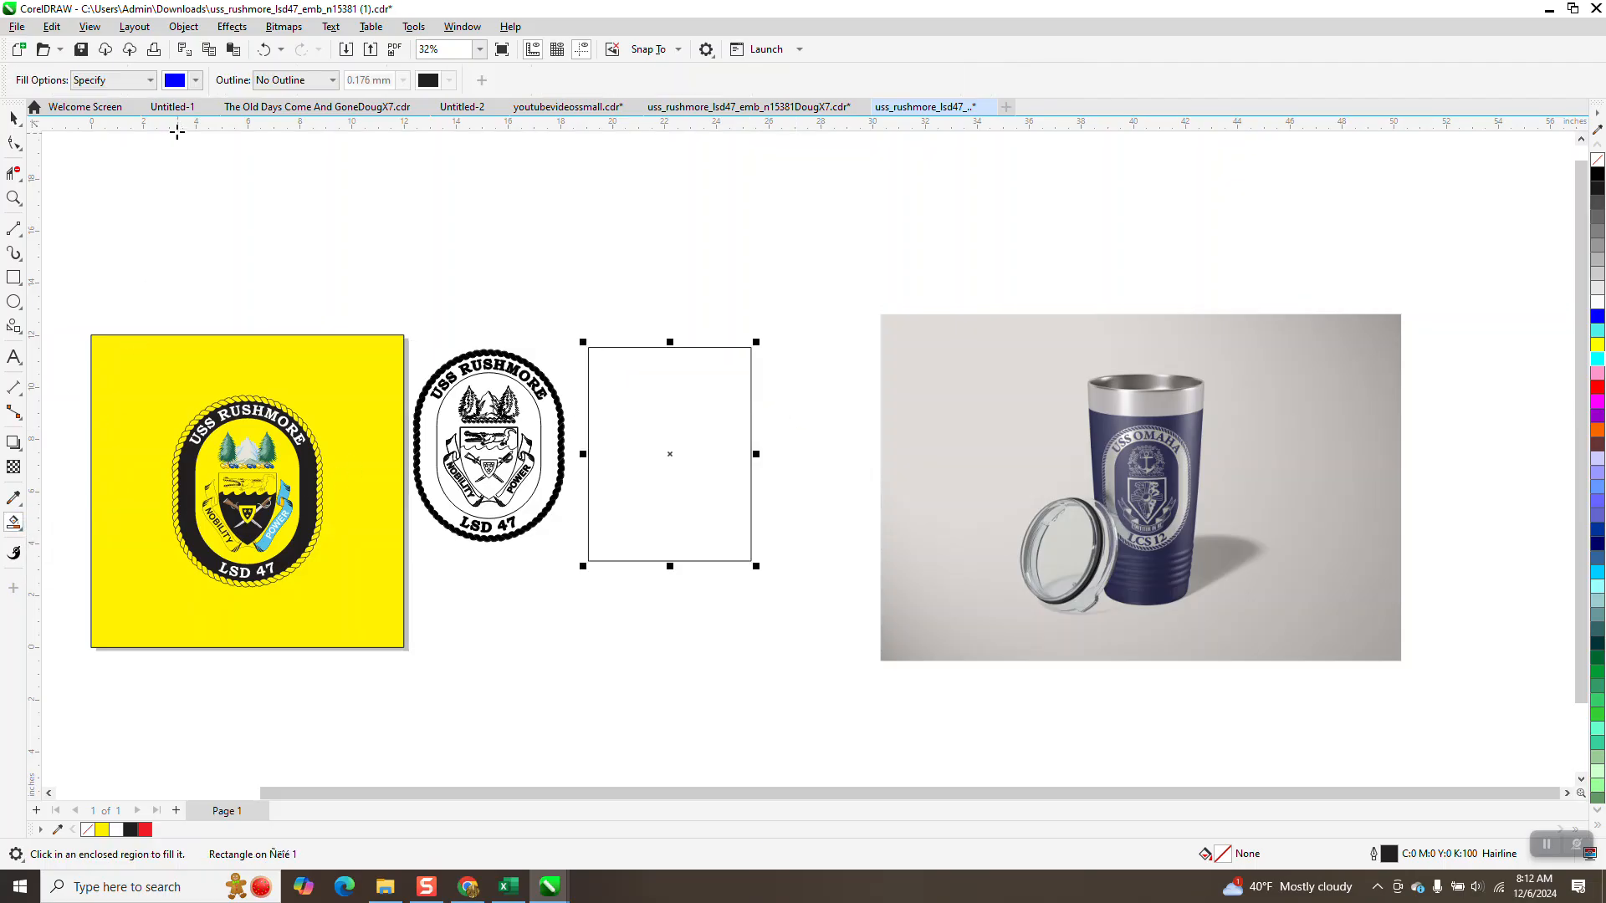
{"action": "left_click", "coordinate": [195, 80]}
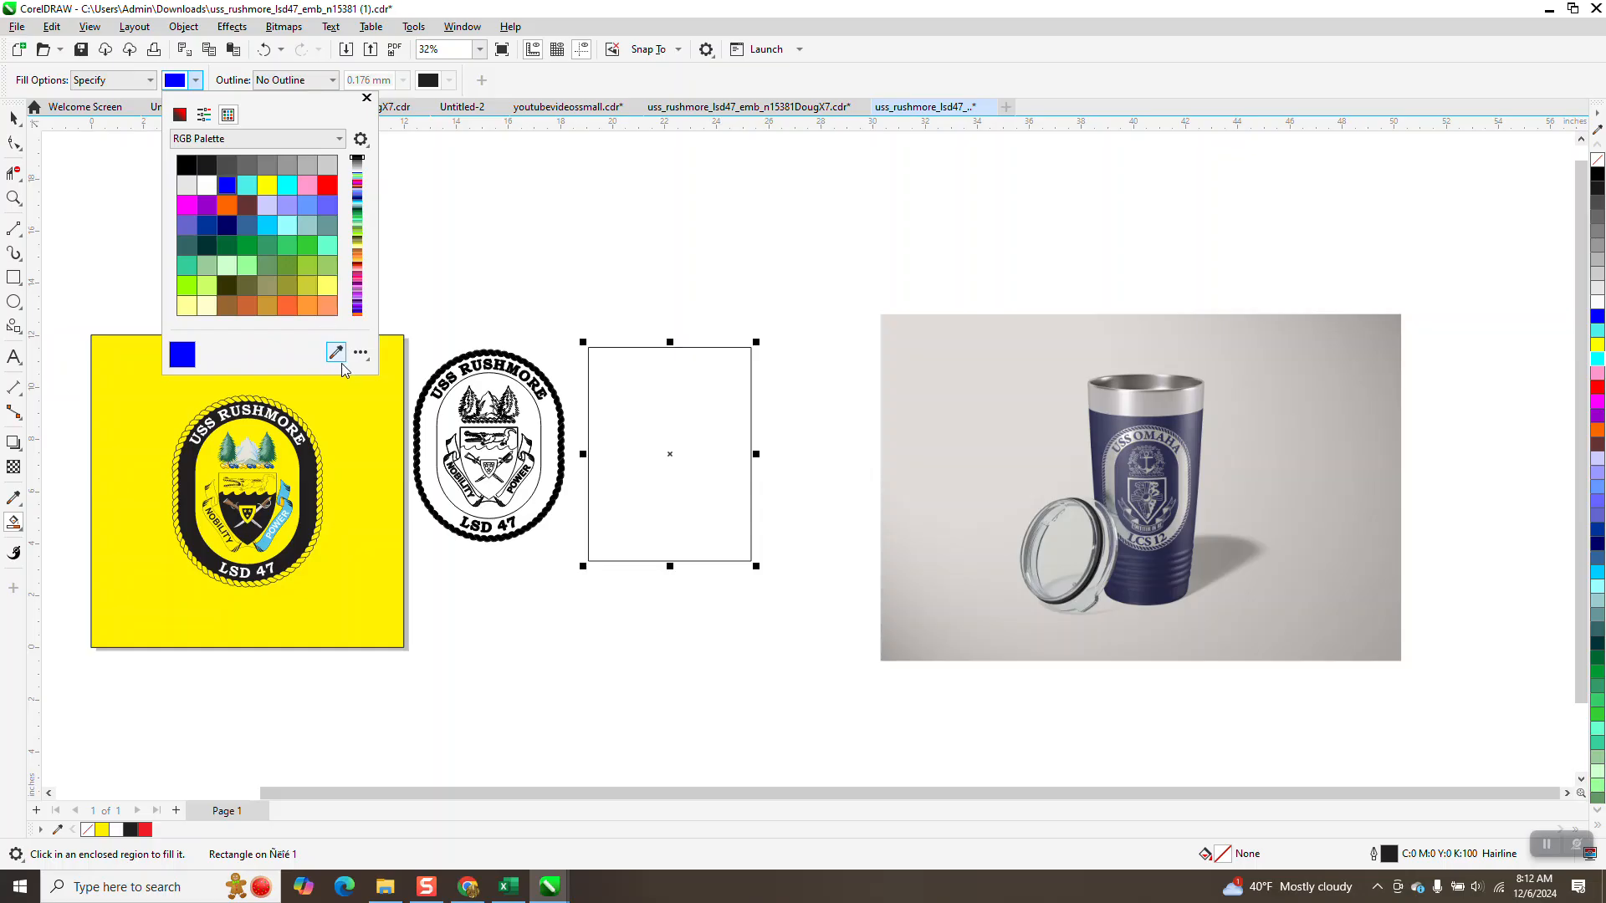
{"action": "left_click", "coordinate": [336, 354]}
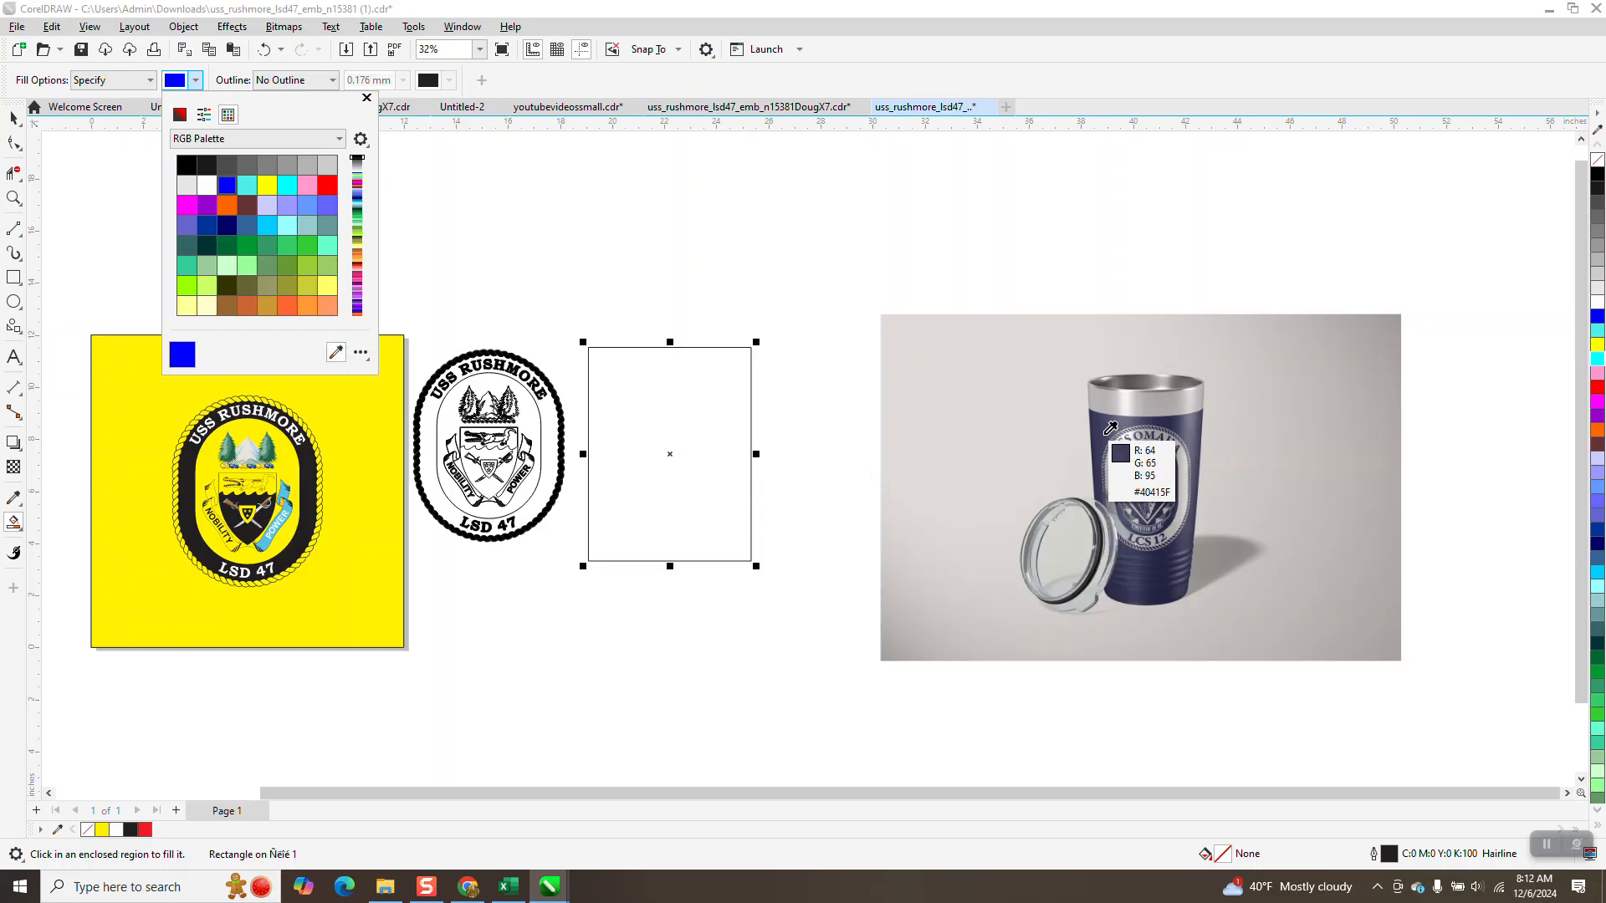
{"action": "left_click", "coordinate": [1105, 442]}
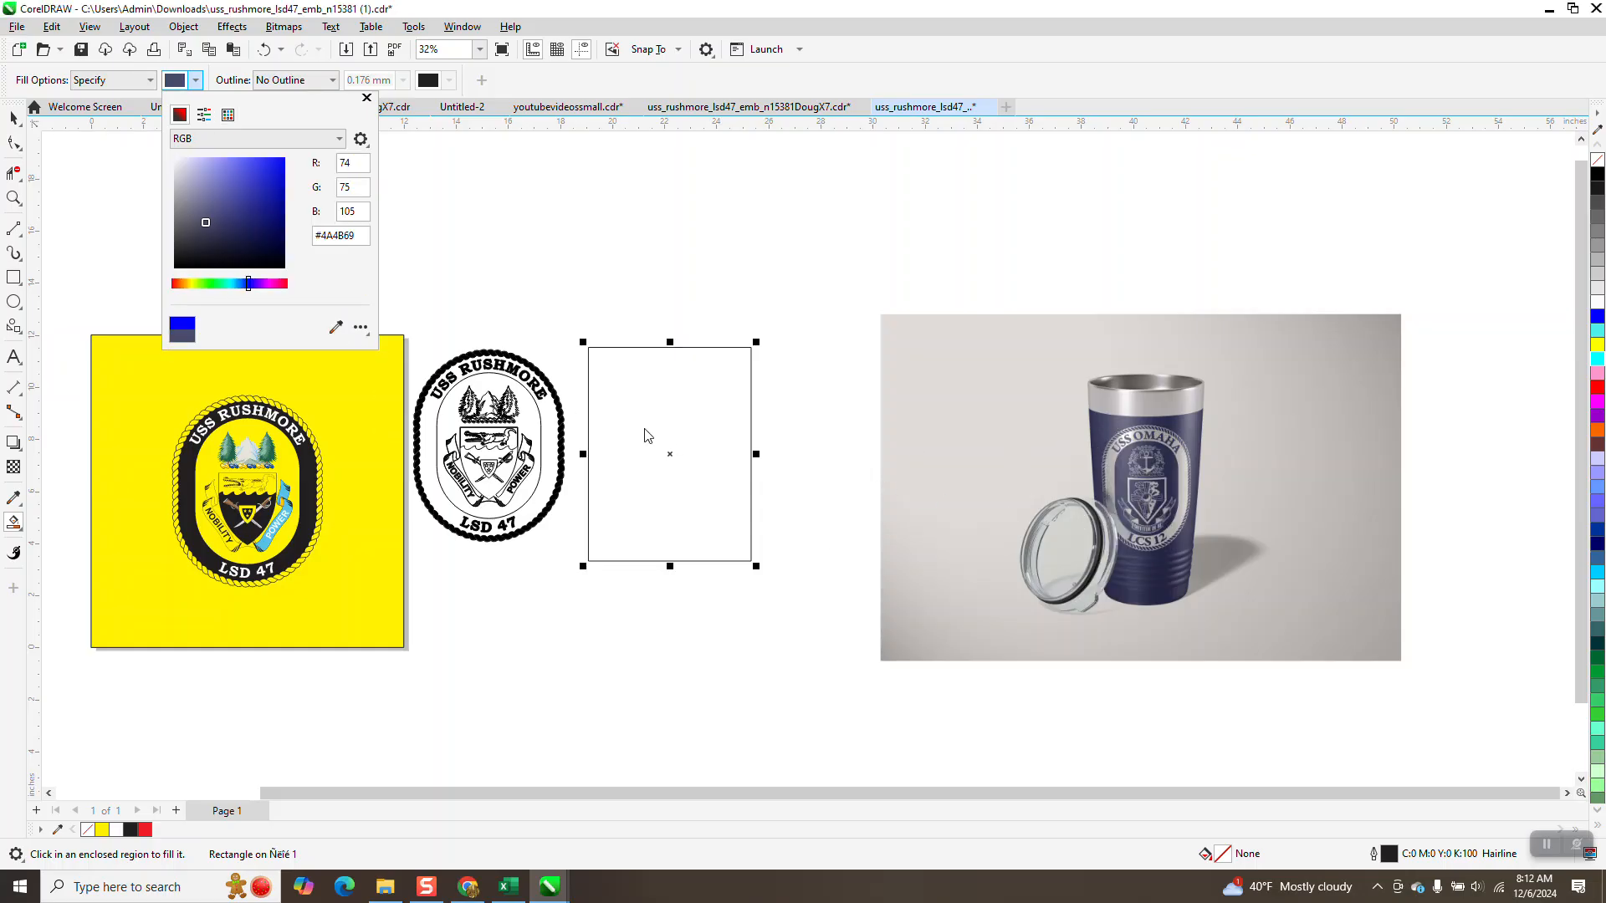
{"action": "left_click", "coordinate": [686, 402]}
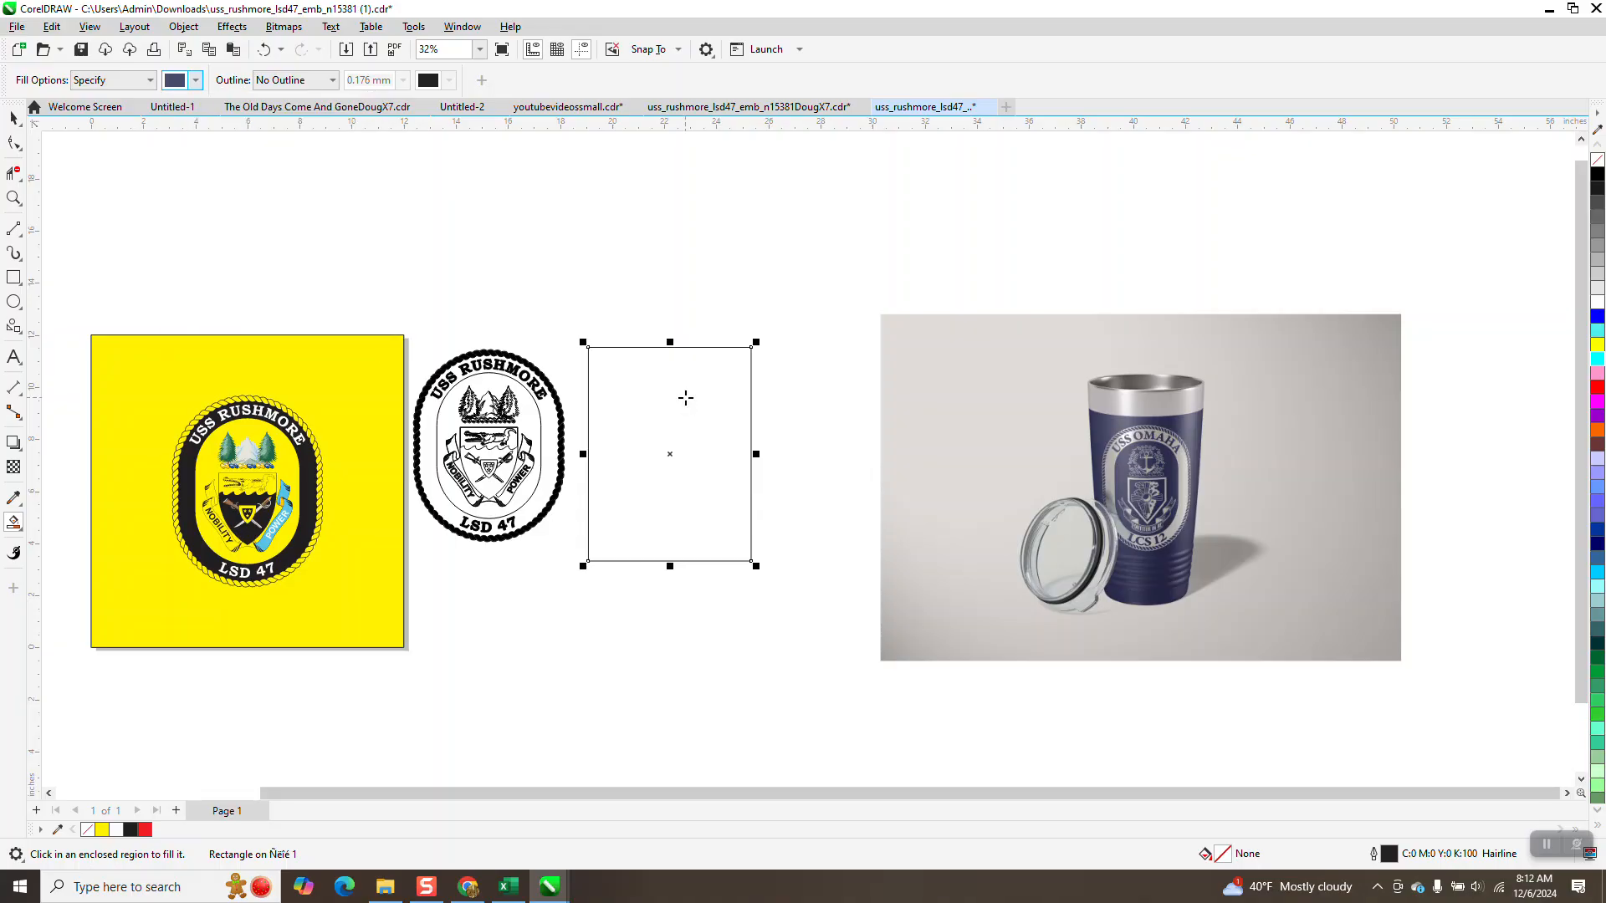
{"action": "left_click", "coordinate": [686, 401]}
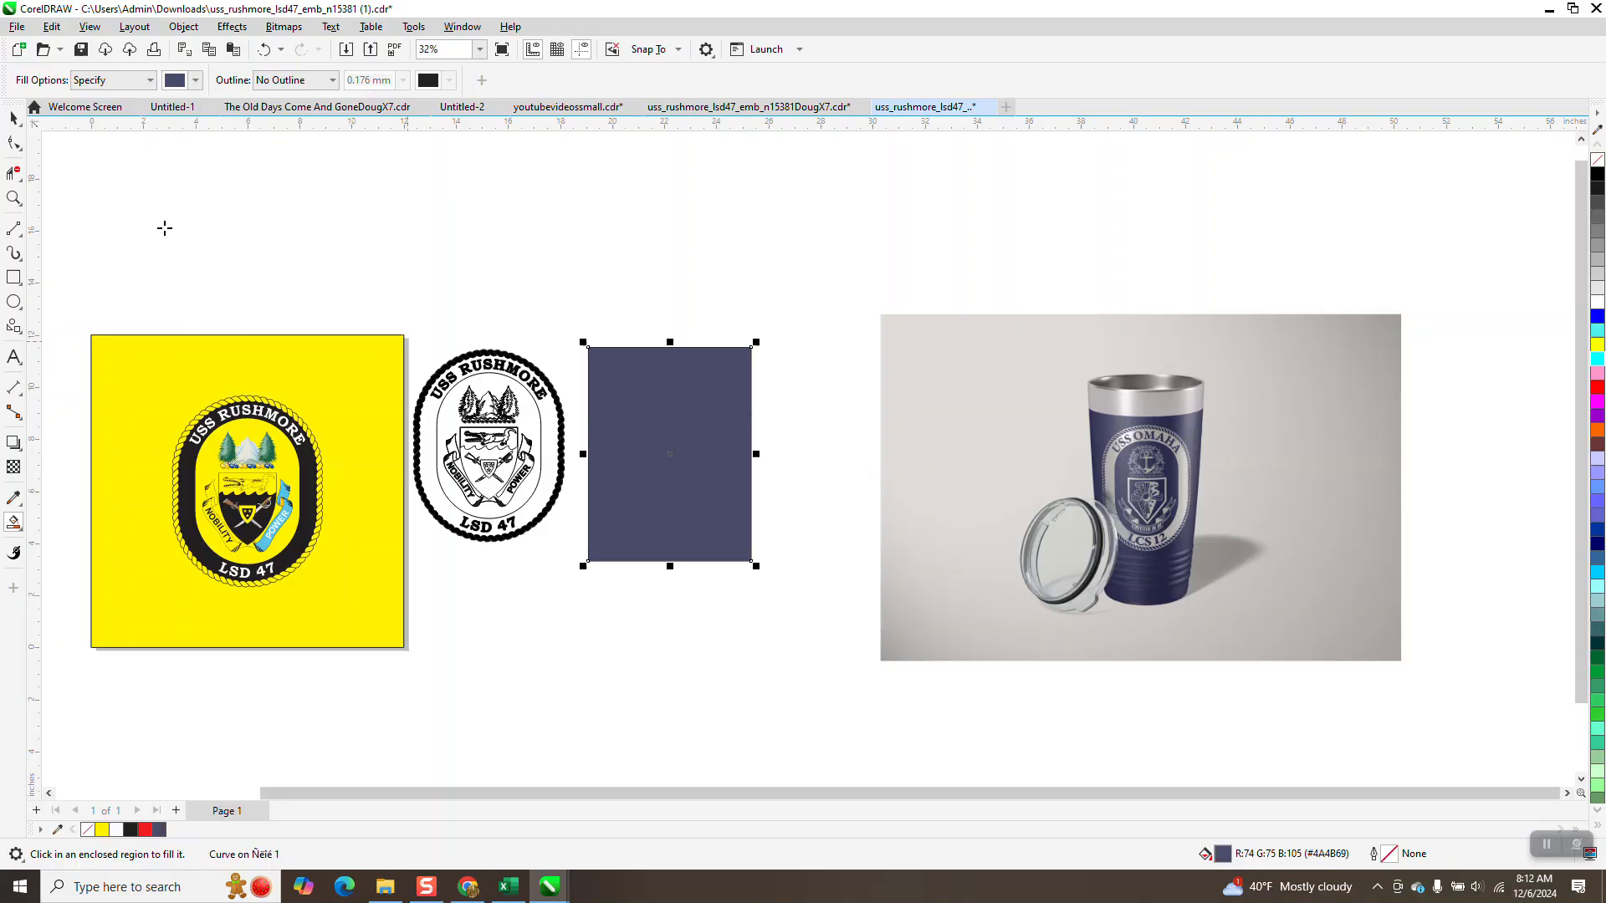
Place the line-art emblem group over the navy rectangle and bring it to the front.
{"action": "left_click", "coordinate": [13, 119]}
{"action": "left_click_drag", "start_coordinate": [407, 339], "coordinate": [573, 569]}
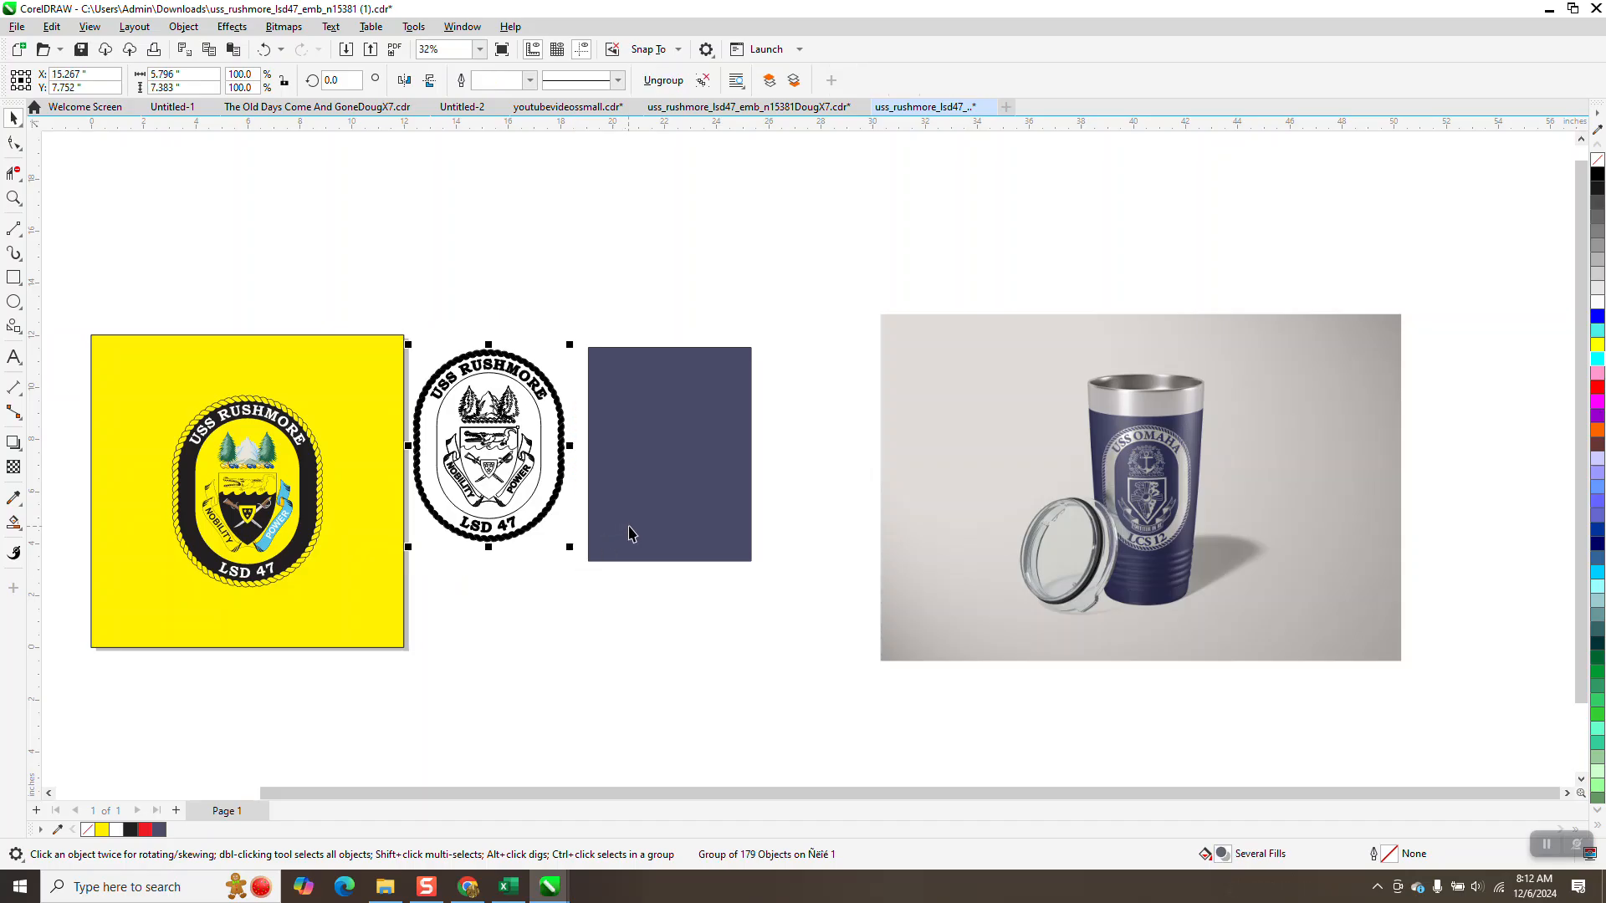
{"action": "left_click_drag", "start_coordinate": [486, 446], "coordinate": [671, 454]}
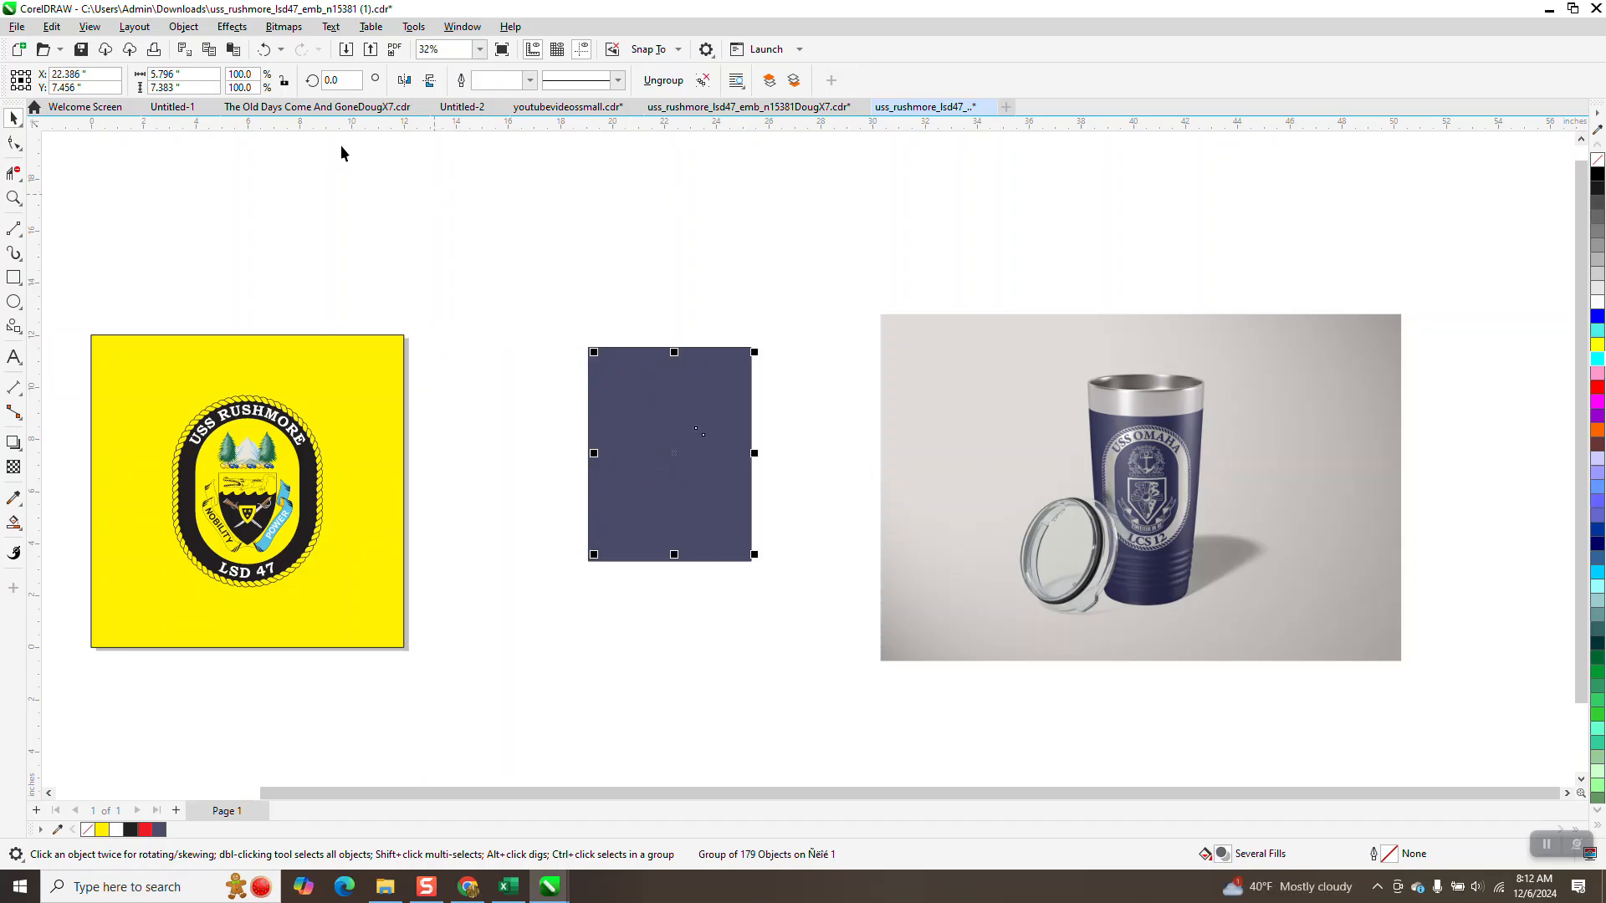
{"action": "left_click", "coordinate": [188, 30]}
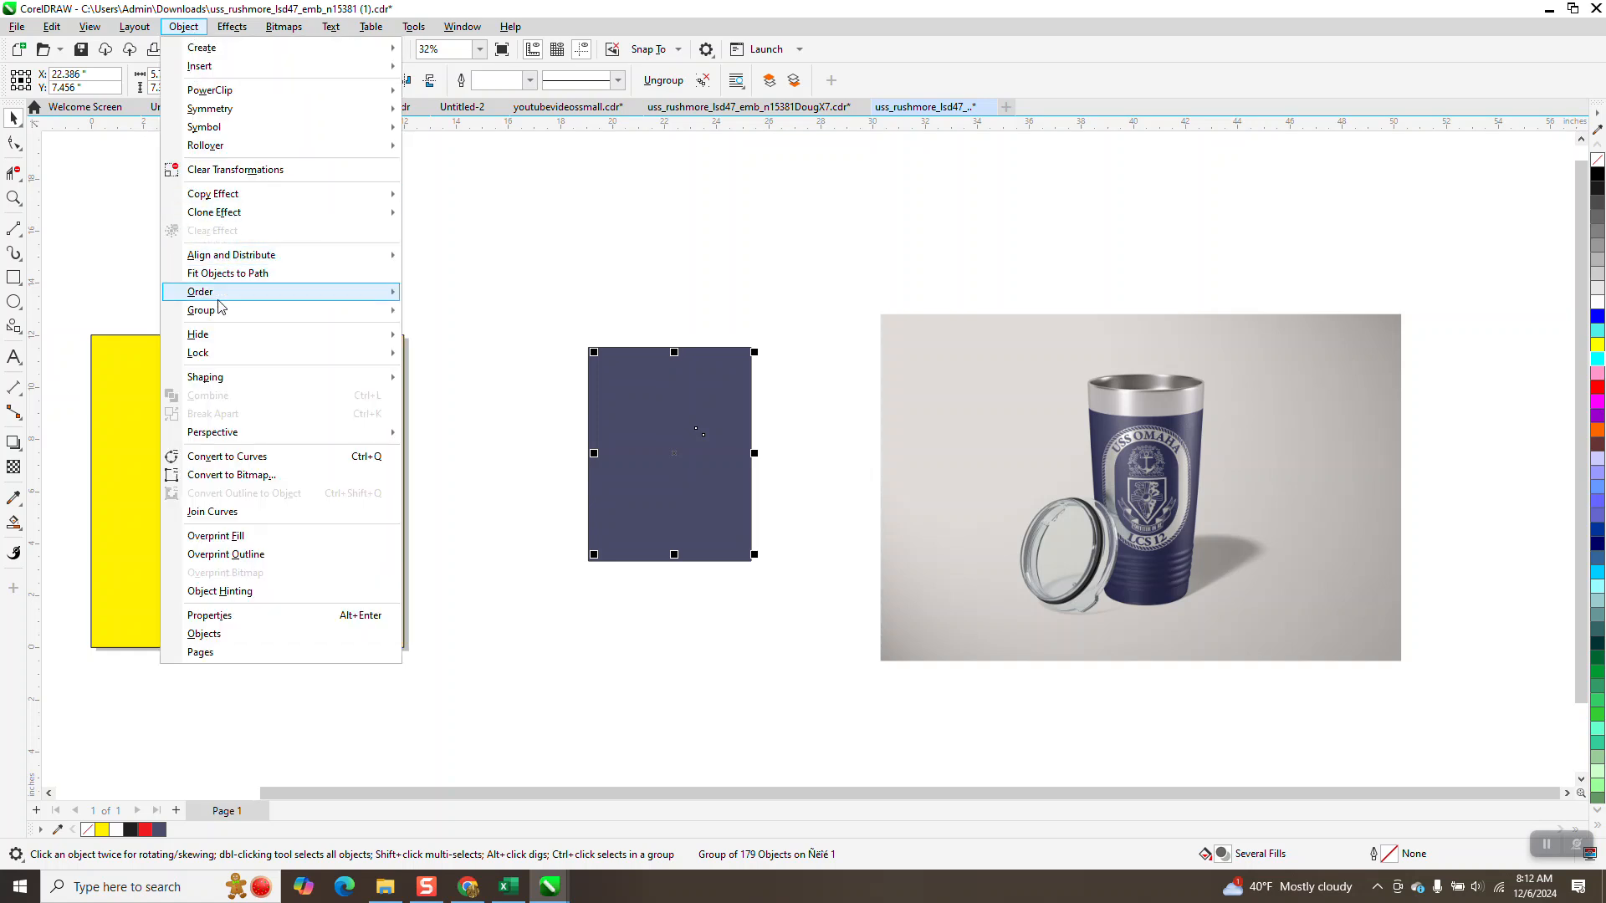
{"action": "mouse_move", "coordinate": [219, 293]}
{"action": "left_click", "coordinate": [435, 294]}
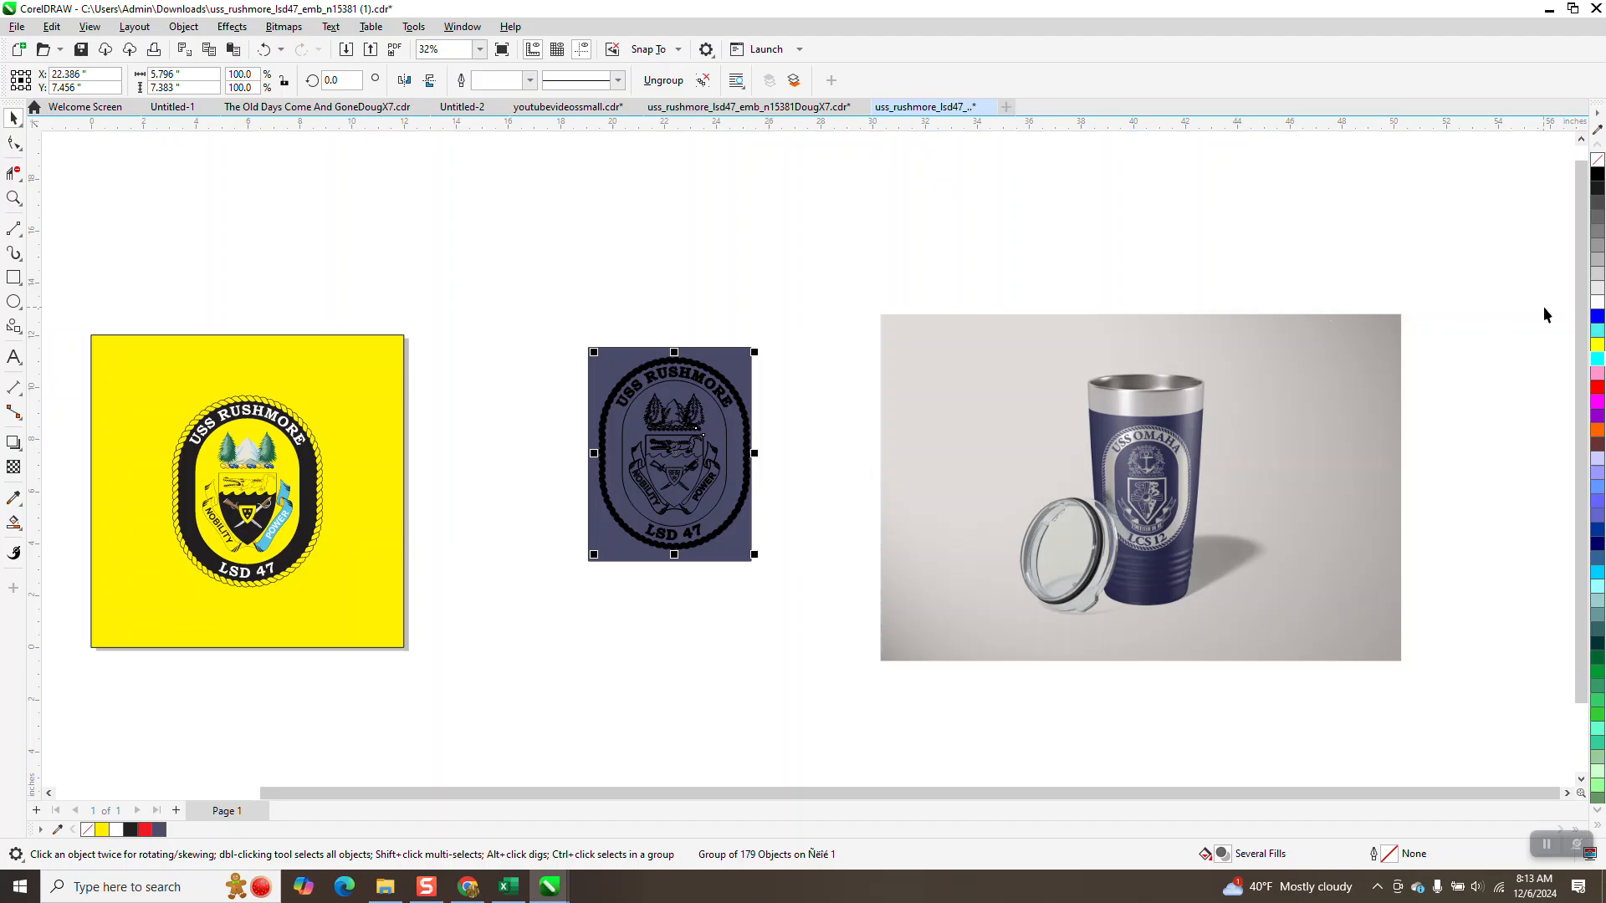
Try a white fill on the emblem group, undo it, and apply a white outline instead.
{"action": "left_click", "coordinate": [1598, 304]}
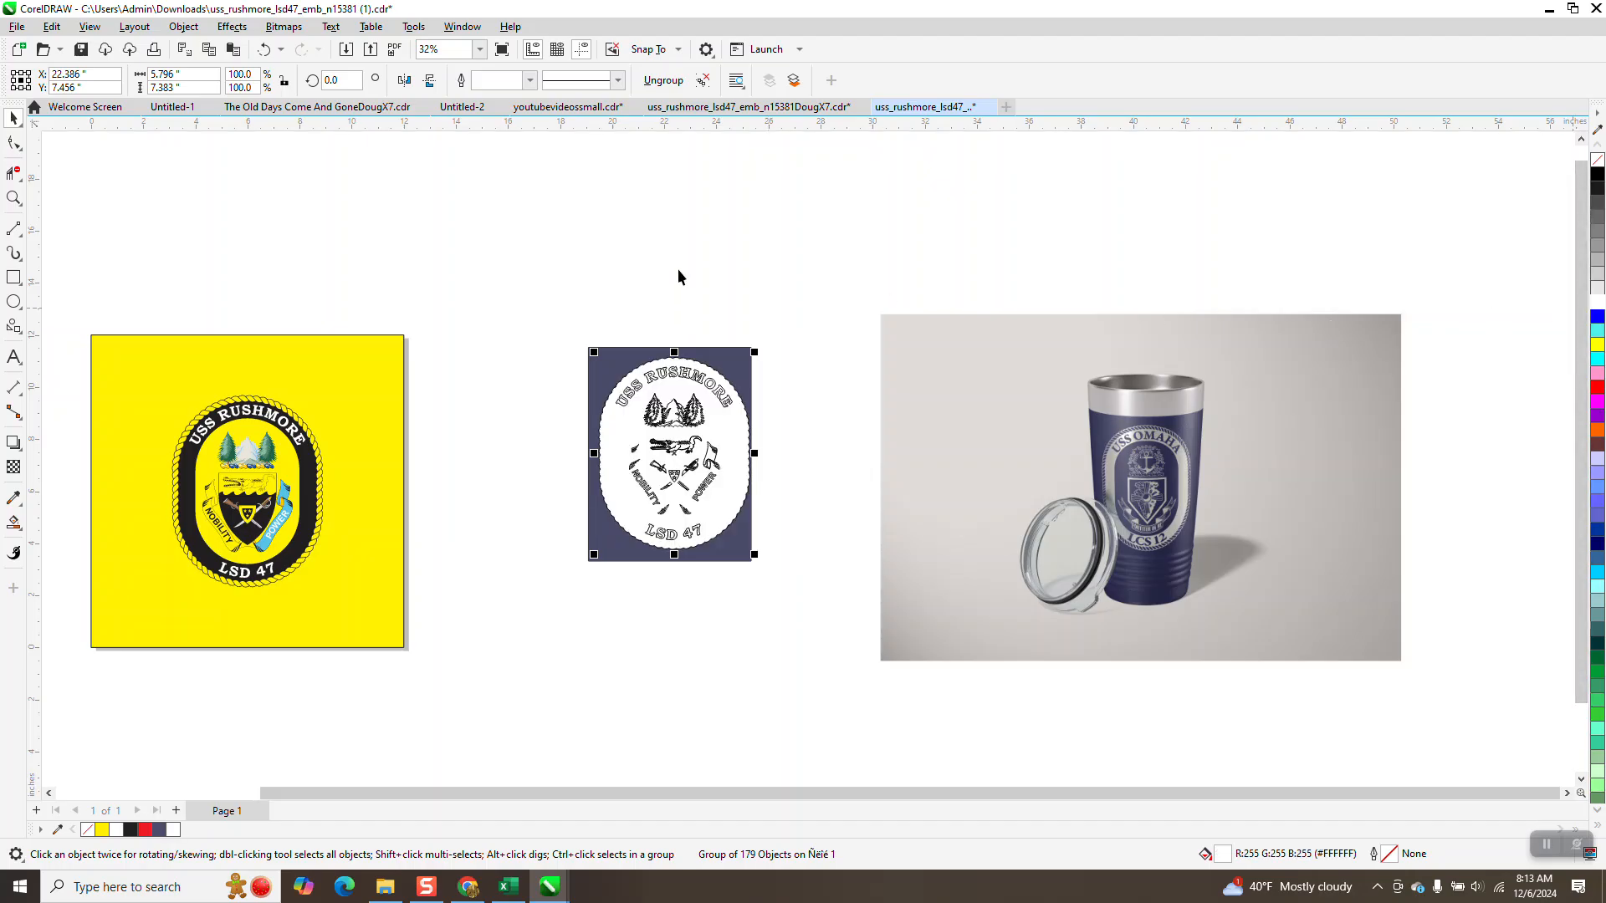
{"action": "left_click", "coordinate": [264, 50]}
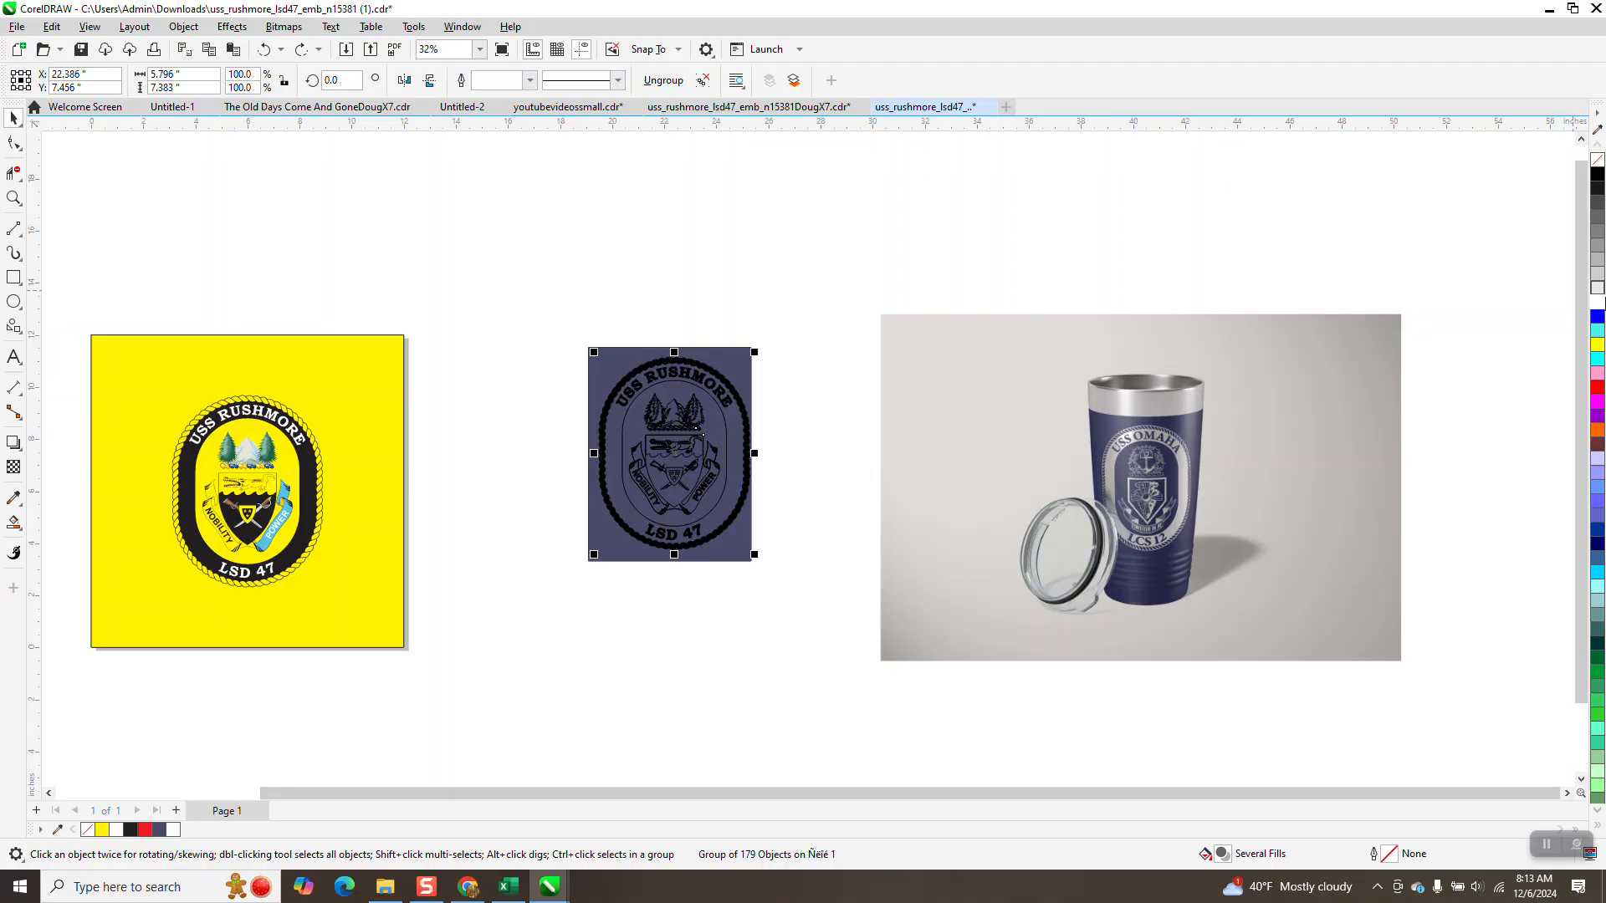
{"action": "right_click", "coordinate": [1598, 309]}
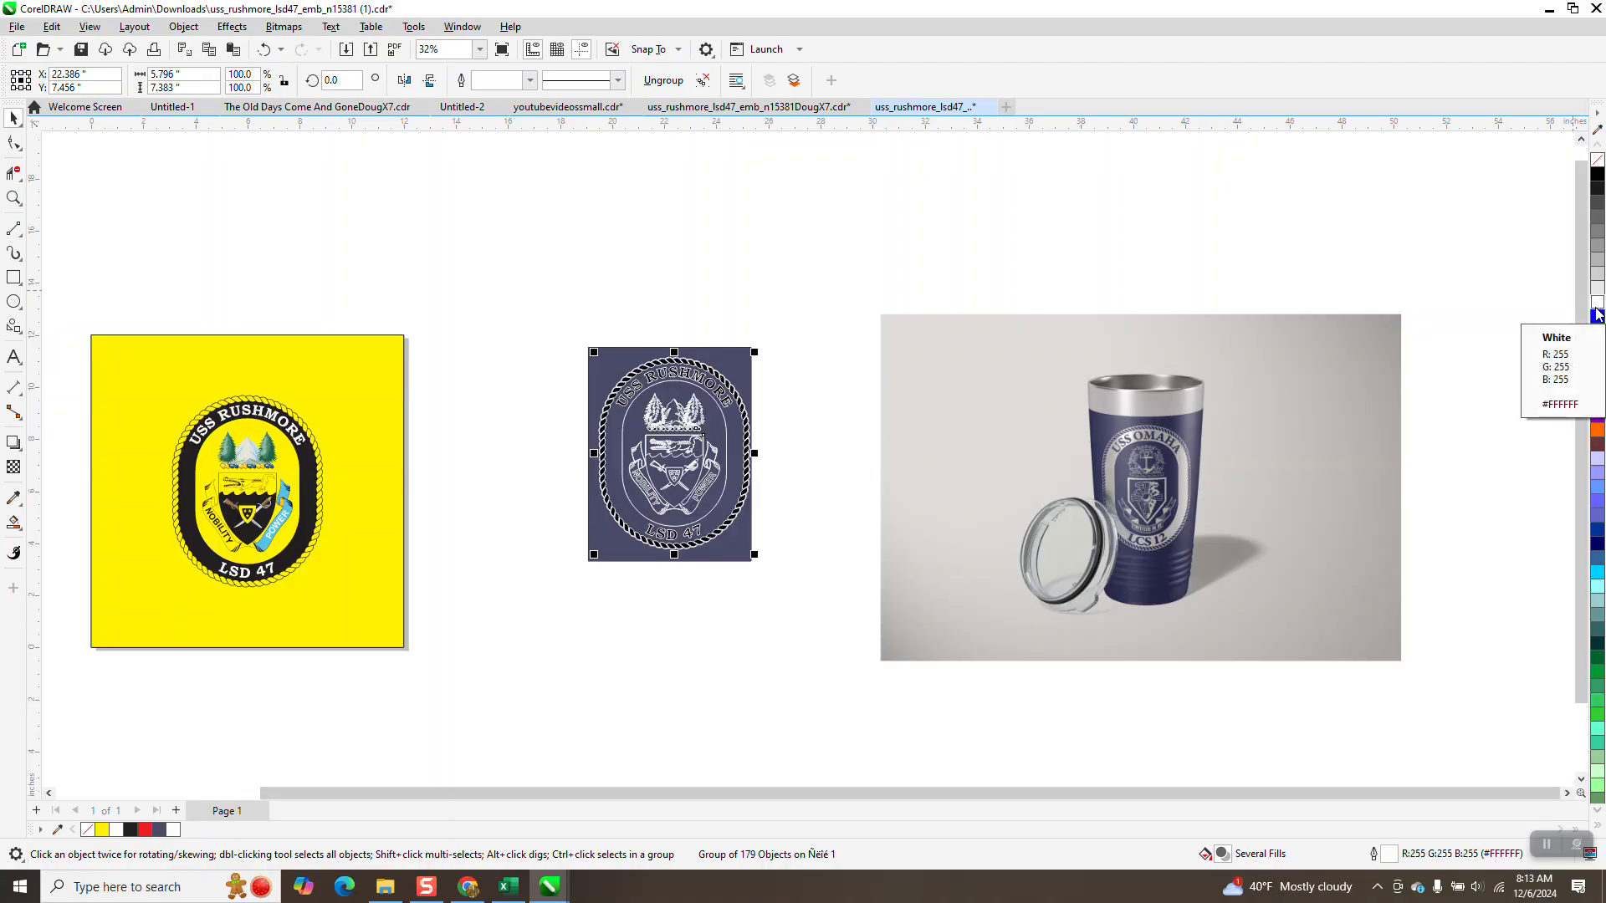
Examine the white-outlined emblem on the navy rectangle up close and compare it with the tumbler engraving.
{"action": "left_click", "coordinate": [13, 198]}
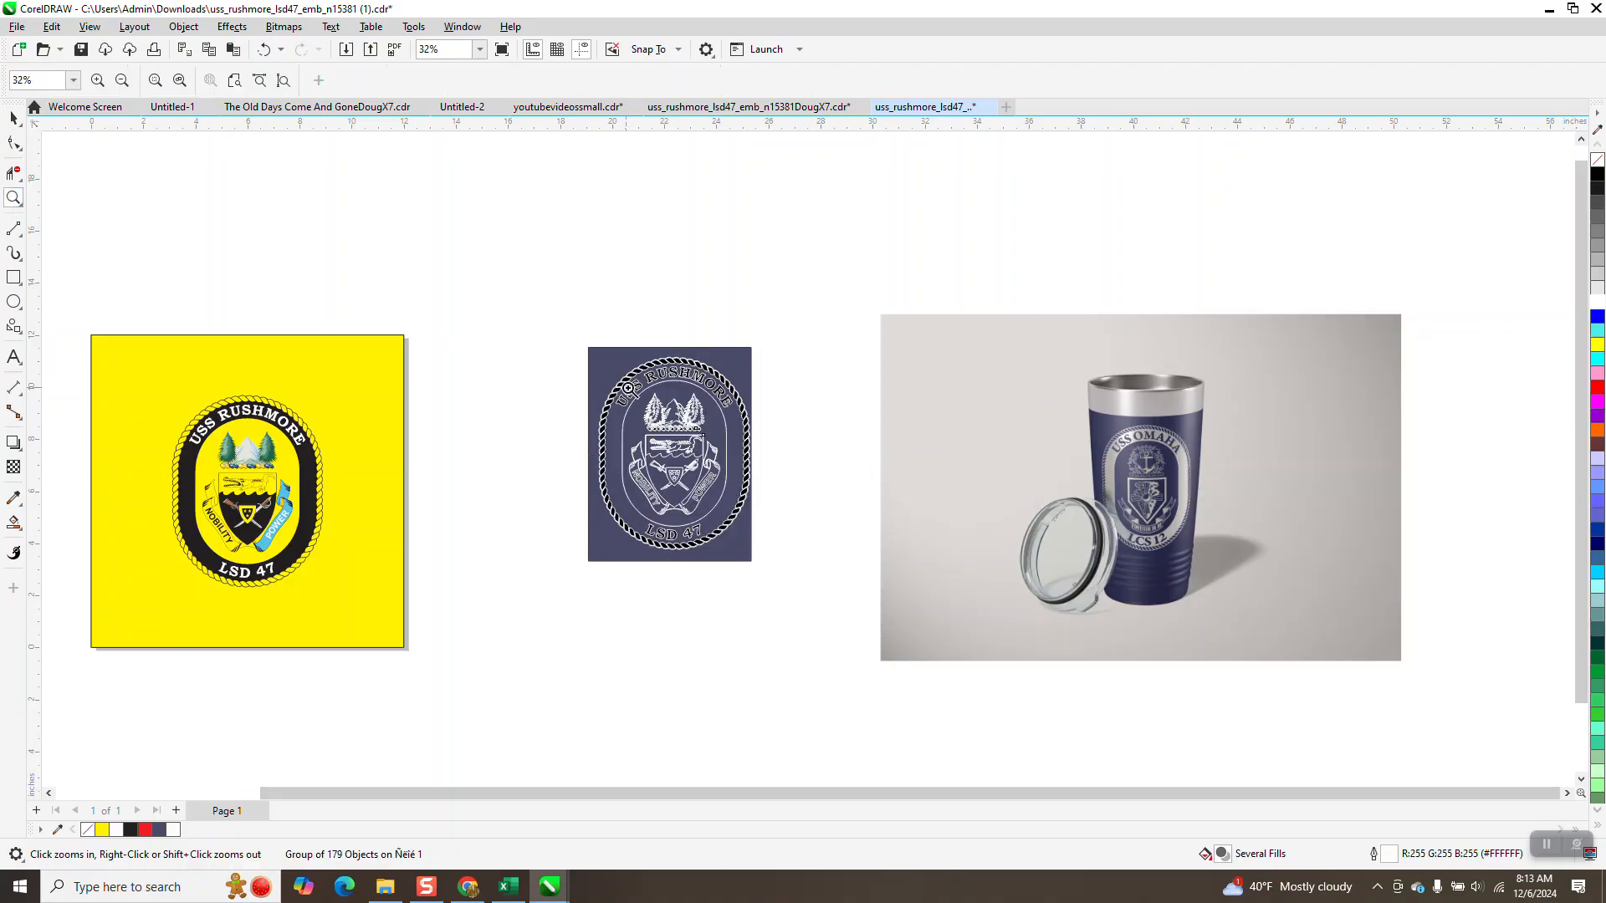
{"action": "left_click_drag", "start_coordinate": [616, 352], "coordinate": [772, 448]}
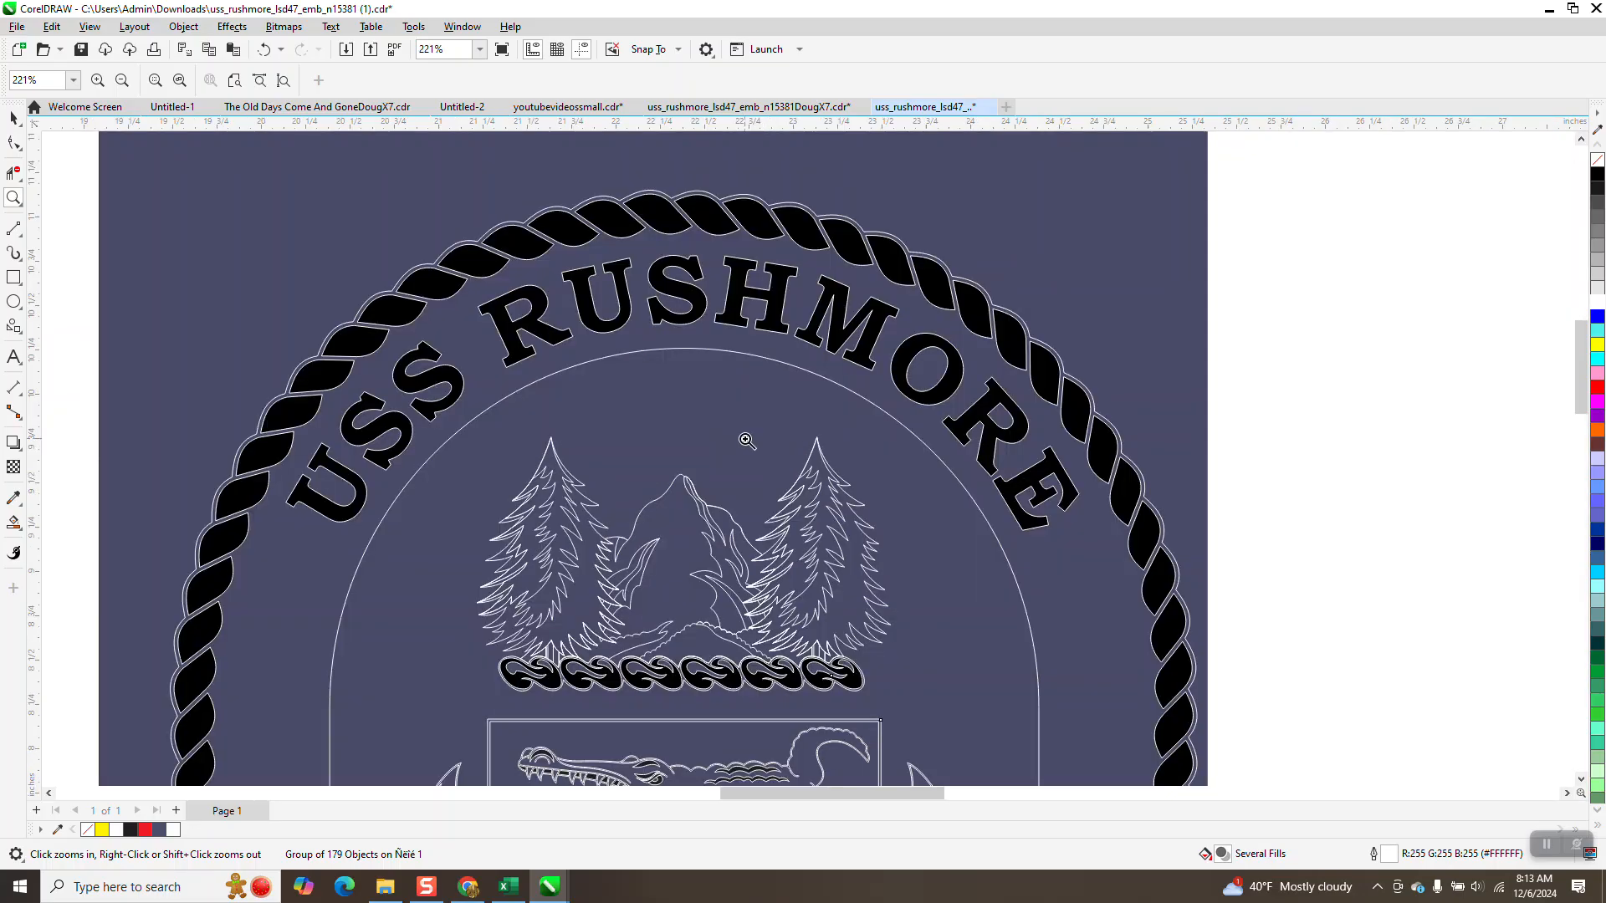
{"action": "scroll", "coordinate": [456, 311], "scroll_direction": "down", "scroll_amount": 3}
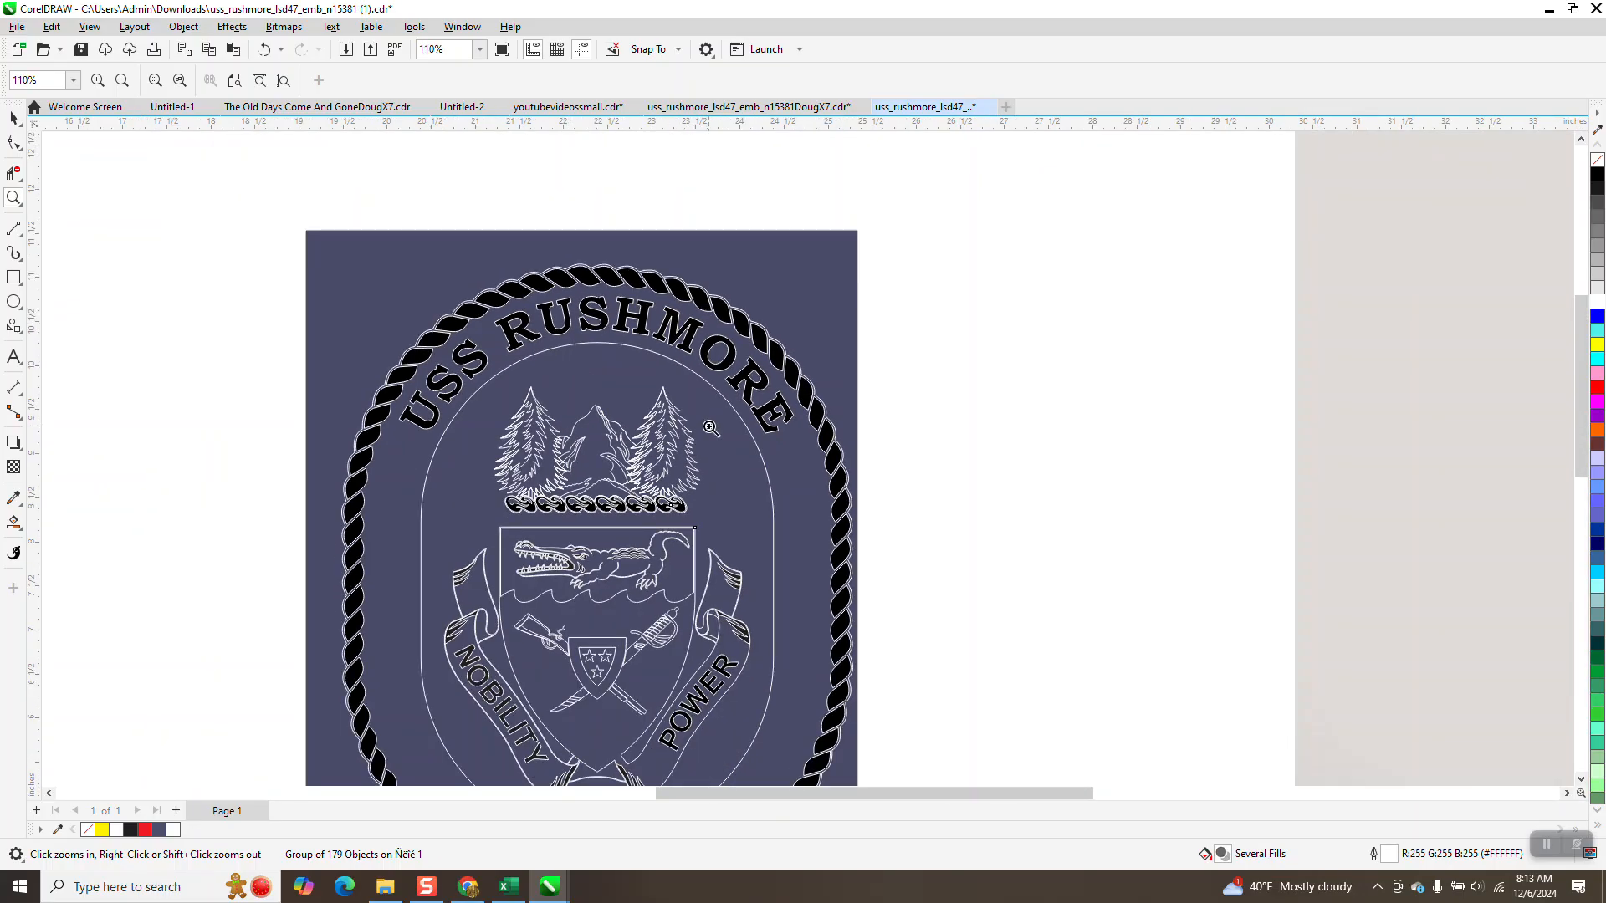
{"action": "key", "text": "space"}
{"action": "scroll", "coordinate": [411, 302], "scroll_direction": "down", "scroll_amount": 1}
{"action": "scroll", "coordinate": [618, 360], "scroll_direction": "down", "scroll_amount": 2}
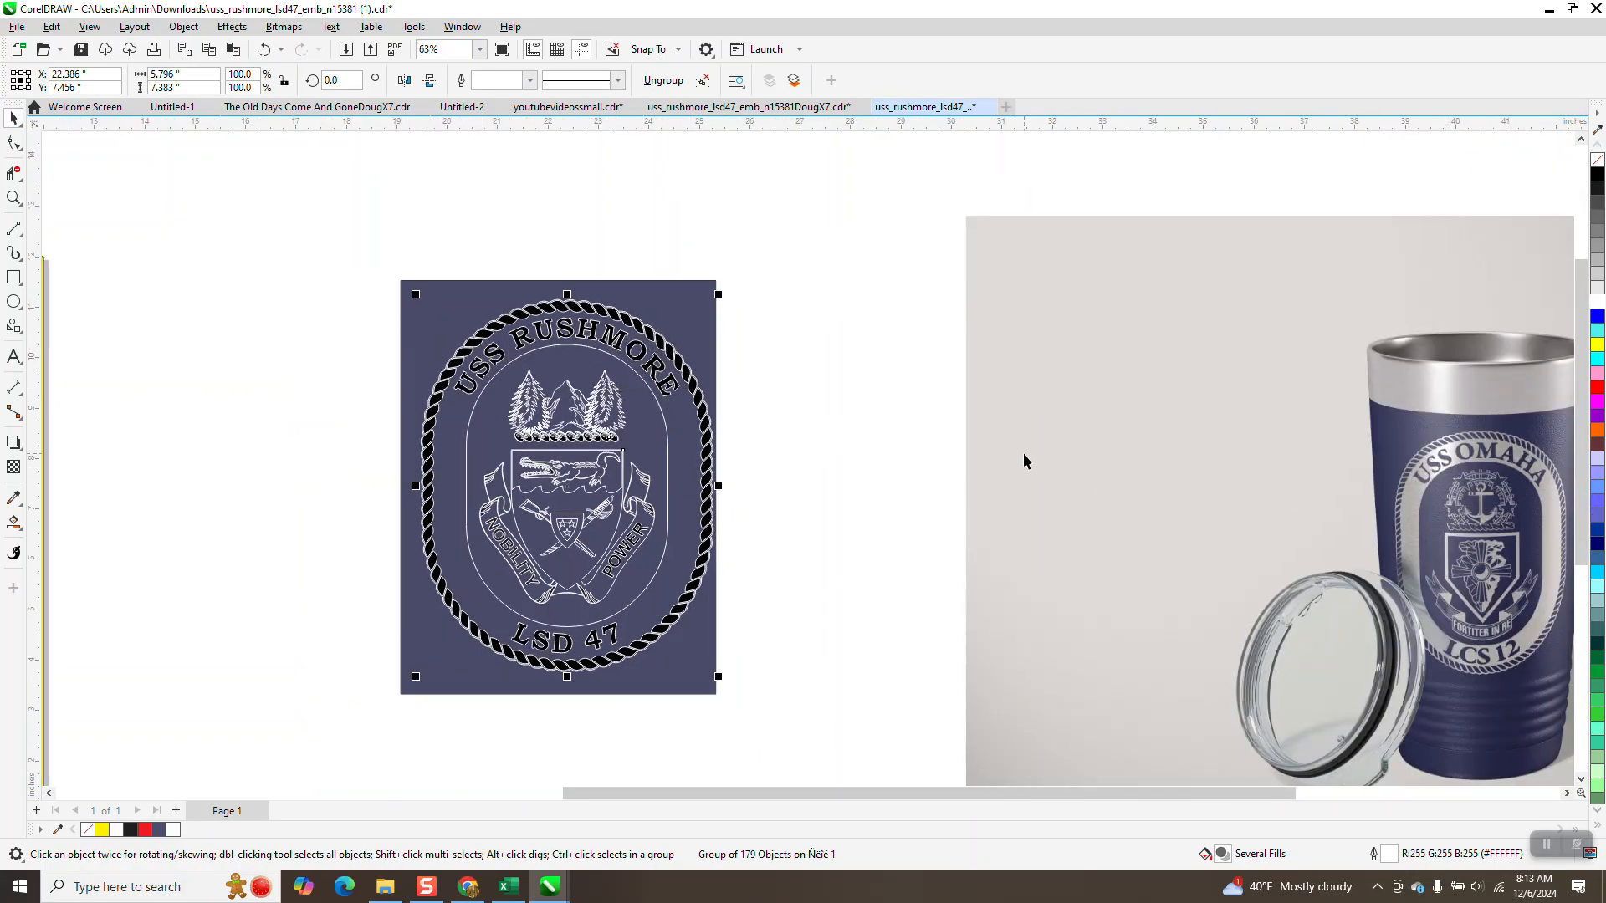
{"action": "scroll", "coordinate": [1009, 452], "scroll_direction": "down", "scroll_amount": 2}
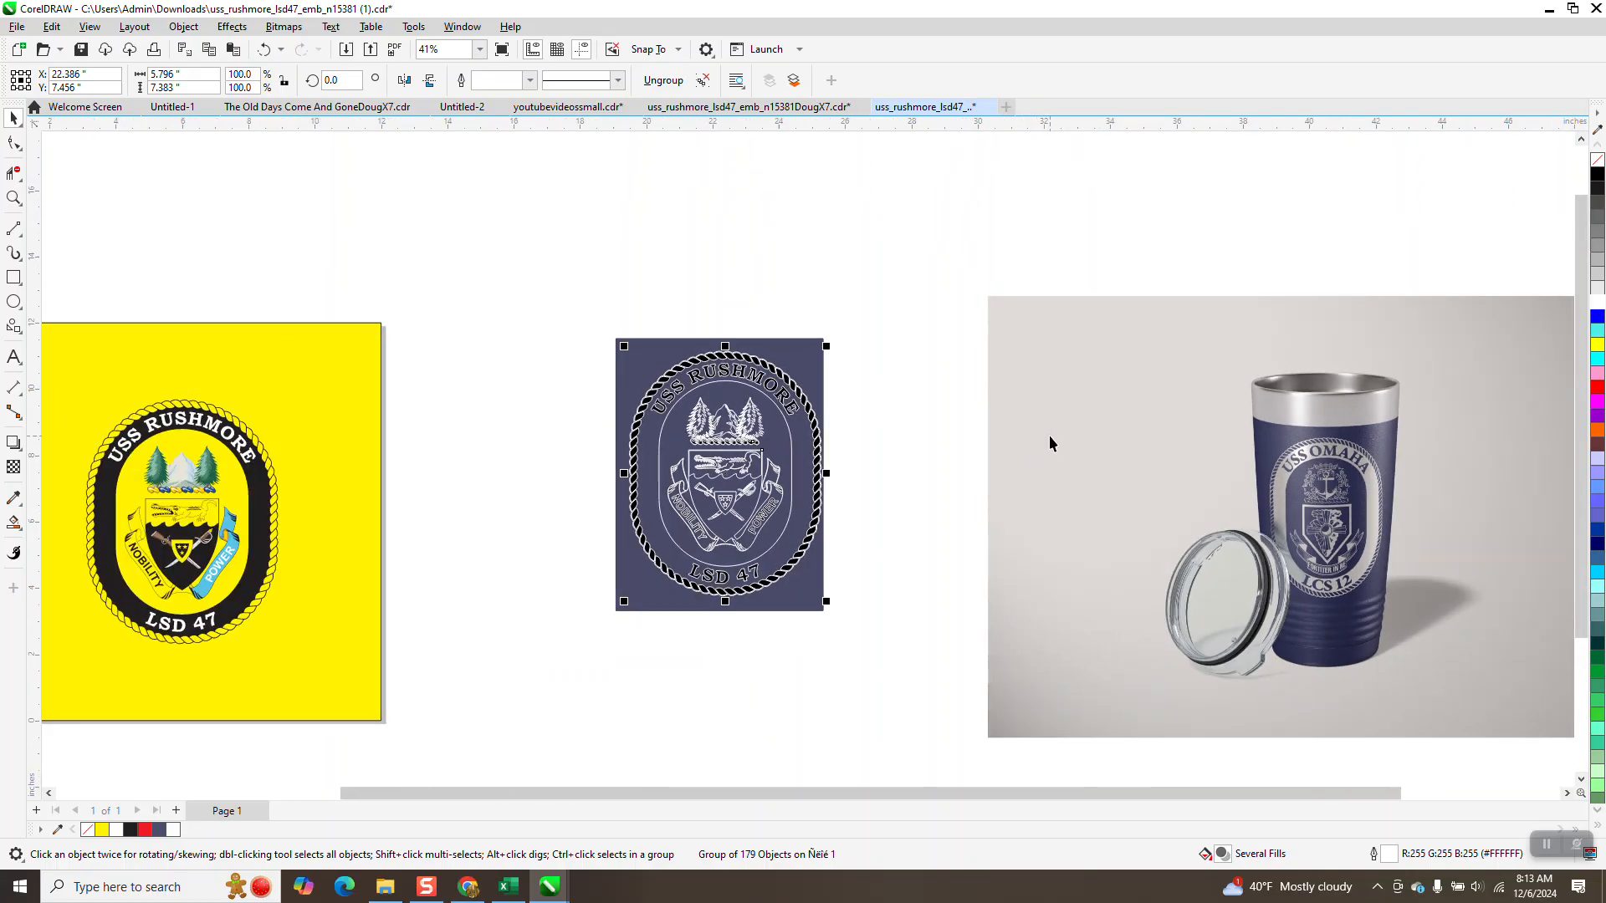
{"action": "scroll", "coordinate": [1050, 437], "scroll_direction": "down", "scroll_amount": 1}
Undo the emblem's outline, ordering and placement and the navy fill, and delete the empty rectangle.
{"action": "left_click", "coordinate": [265, 50]}
{"action": "left_click", "coordinate": [265, 50]}
{"action": "left_click", "coordinate": [266, 50]}
{"action": "left_click", "coordinate": [265, 50]}
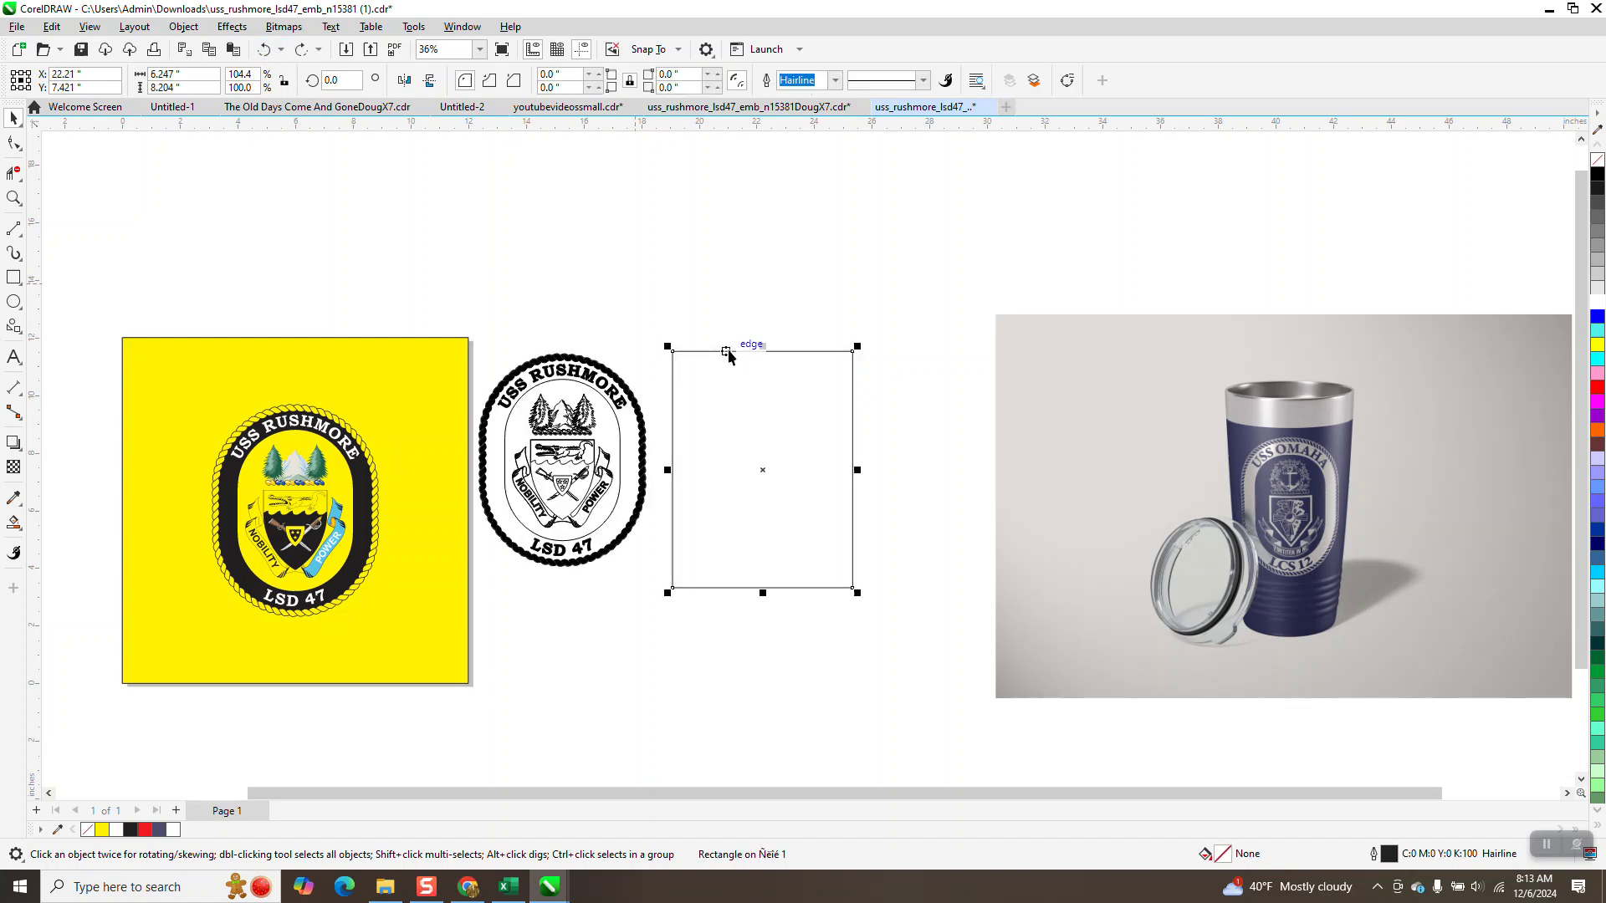
{"action": "left_click_drag", "start_coordinate": [731, 427], "coordinate": [735, 429]}
{"action": "key", "text": "Delete"}
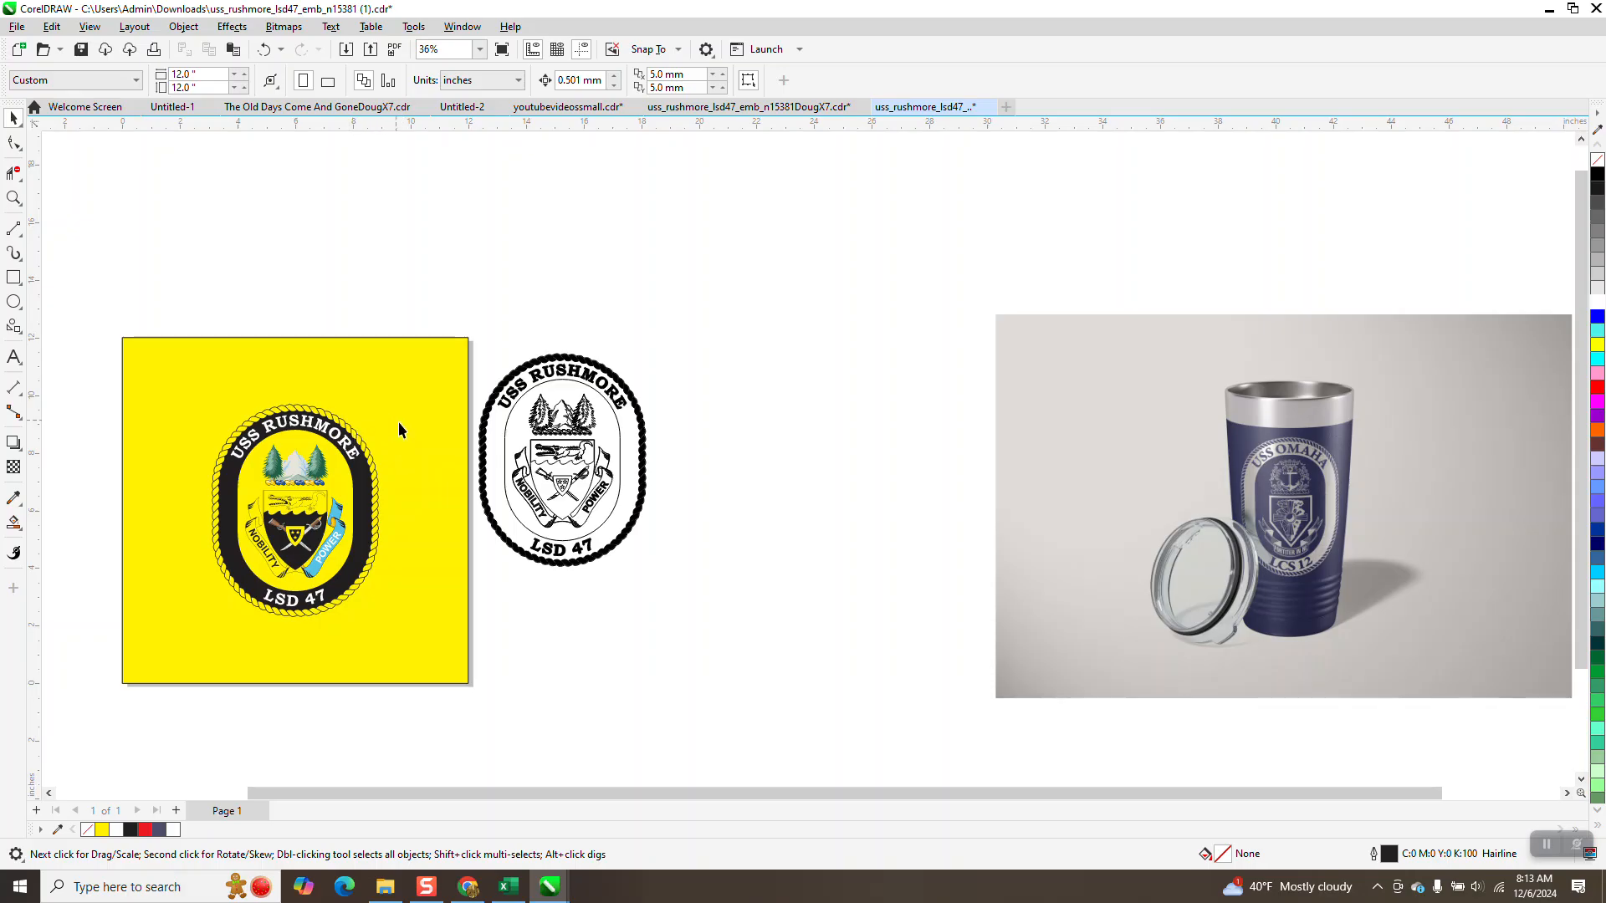
Move the line-art emblem group away from the page, close to the tumbler photo, and deselect it.
{"action": "left_click", "coordinate": [559, 409]}
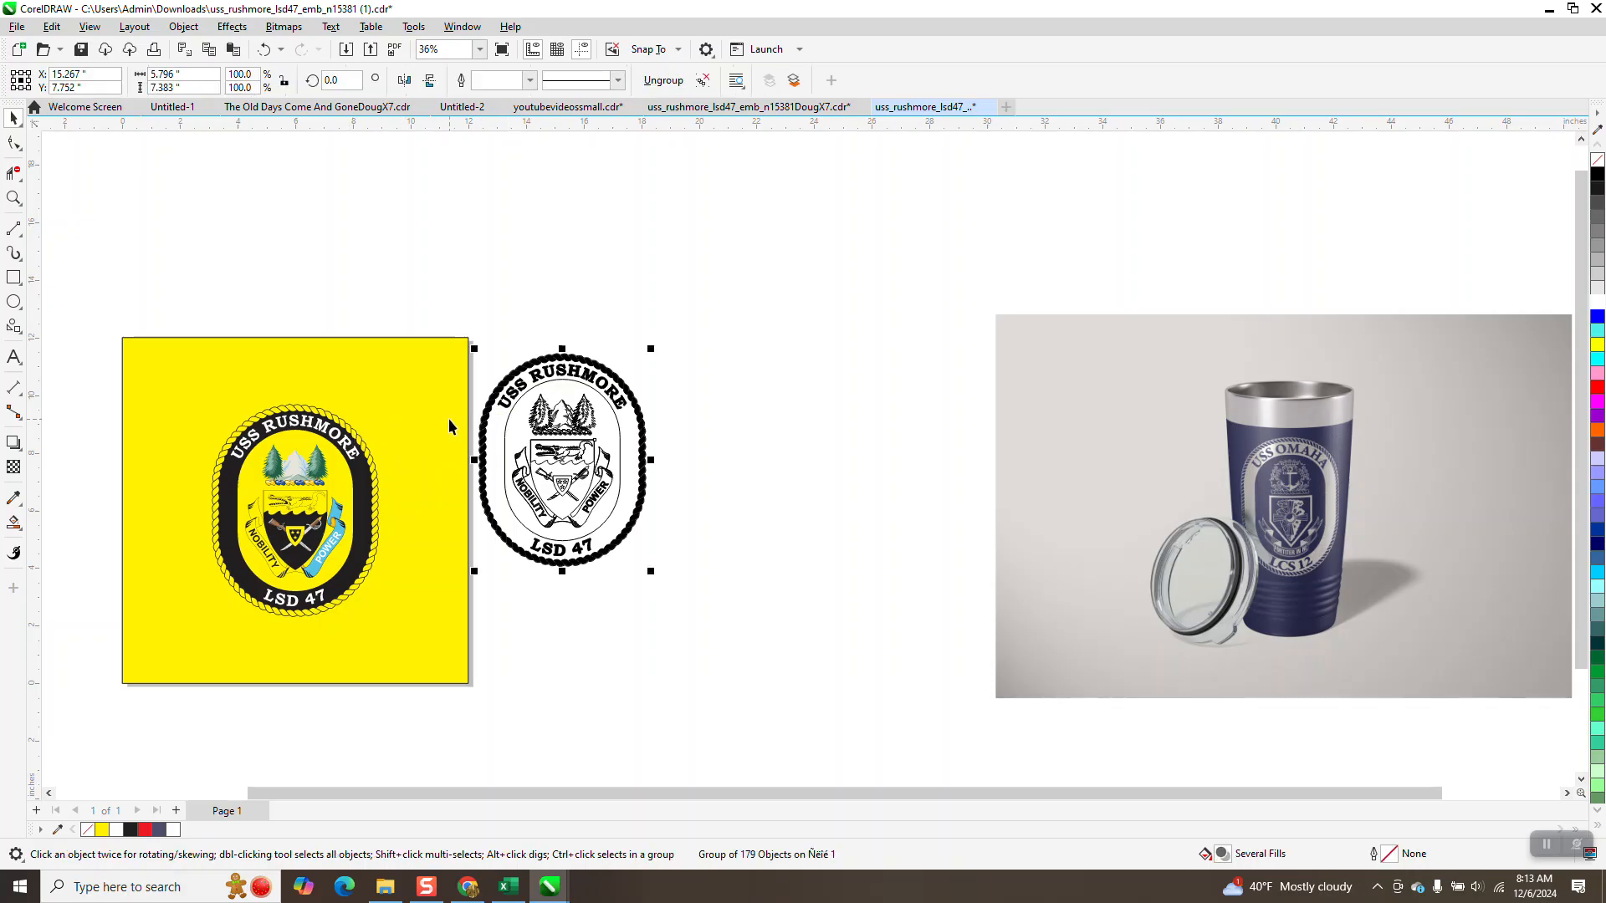
{"action": "left_click_drag", "start_coordinate": [556, 451], "coordinate": [857, 433]}
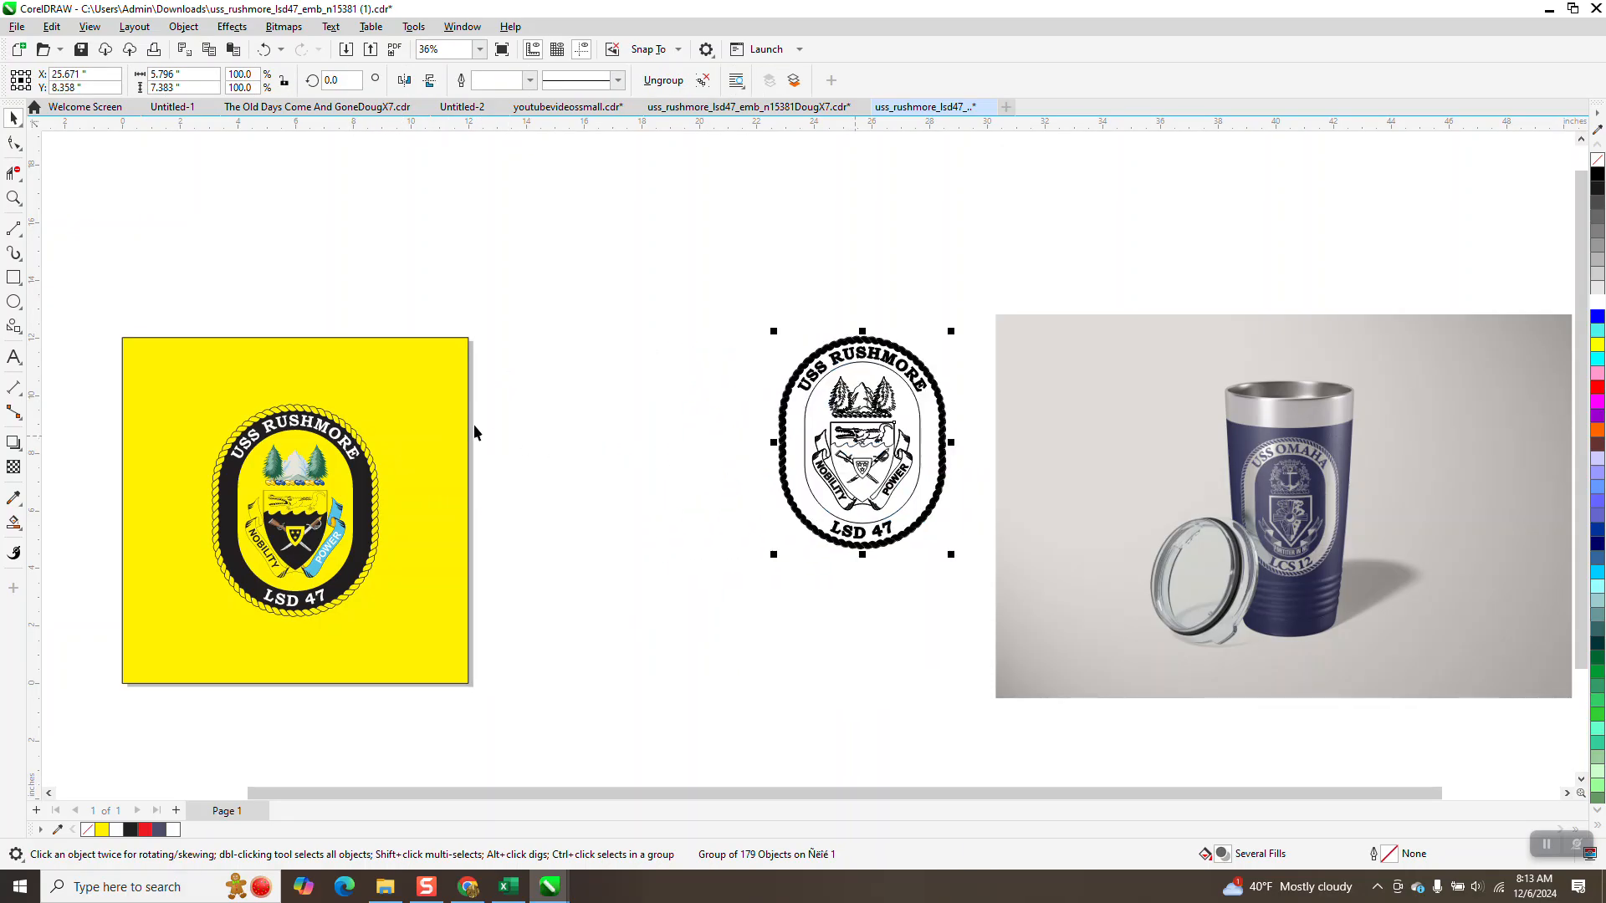
{"action": "key", "text": "Escape"}
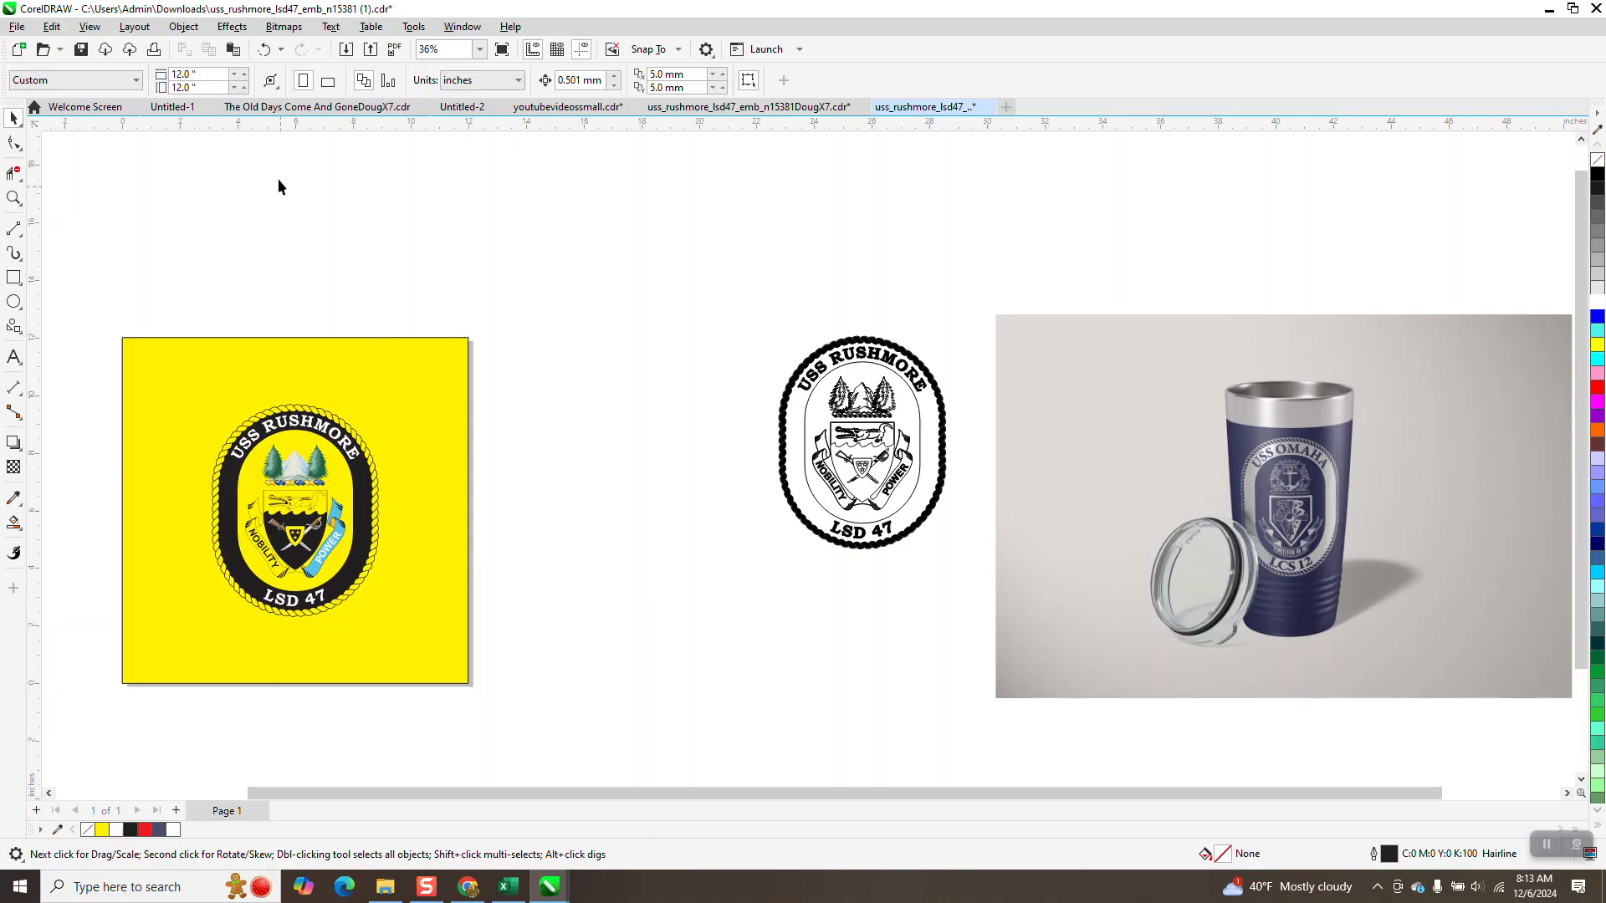
Unlock all objects and delete the yellow background square behind the color USS Rushmore emblem.
{"action": "left_click", "coordinate": [184, 26]}
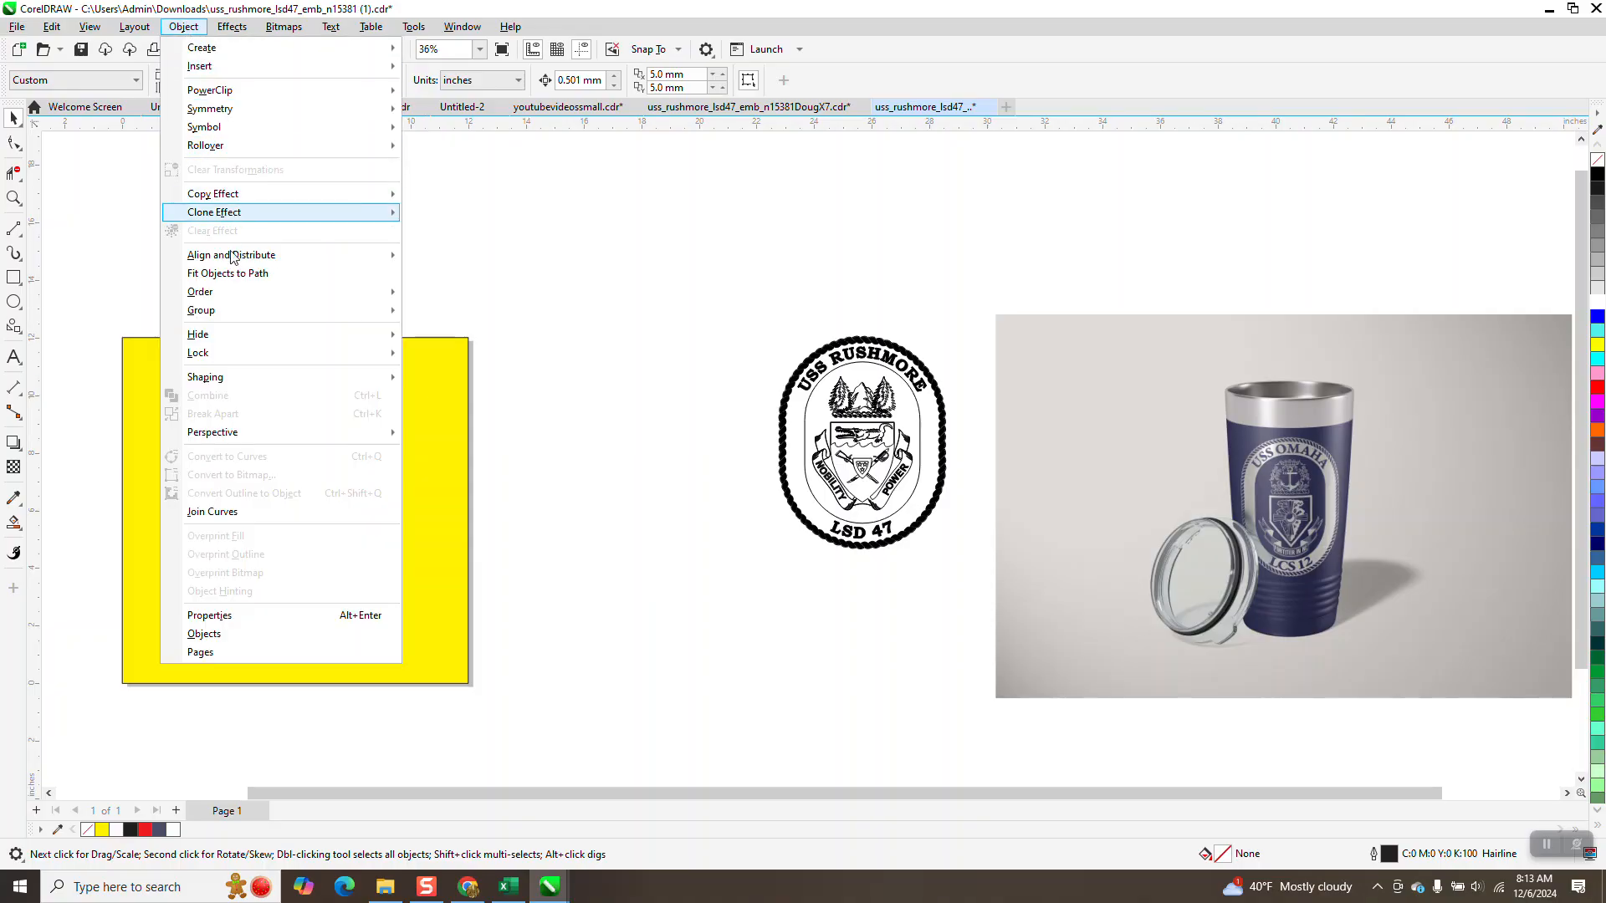
{"action": "mouse_move", "coordinate": [234, 354]}
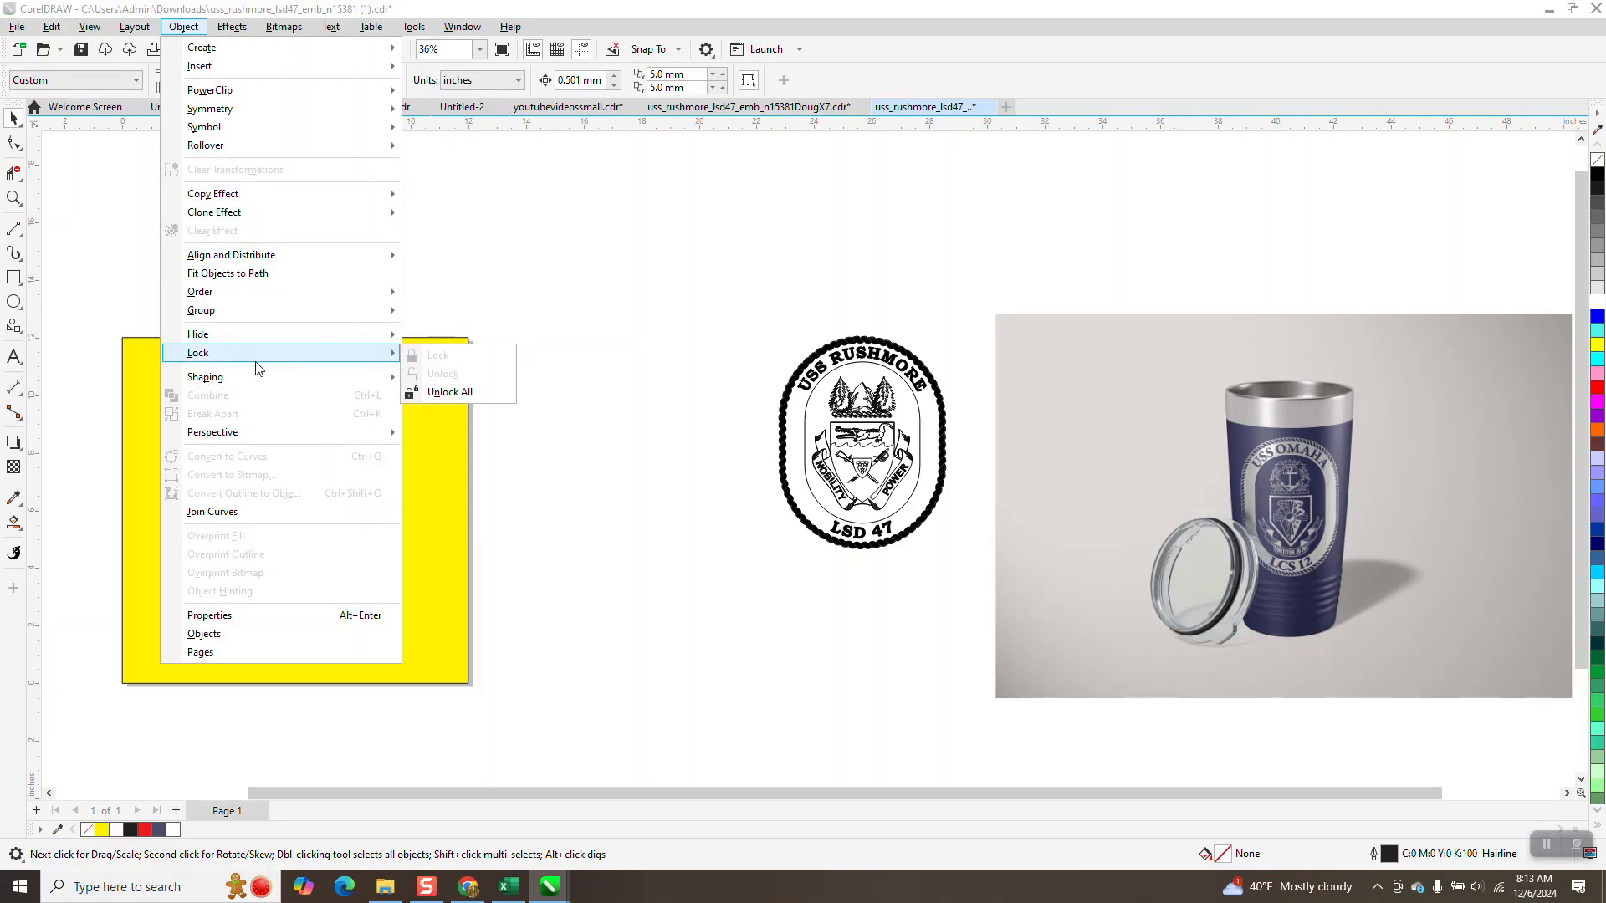
{"action": "left_click", "coordinate": [438, 392]}
{"action": "left_click", "coordinate": [460, 376]}
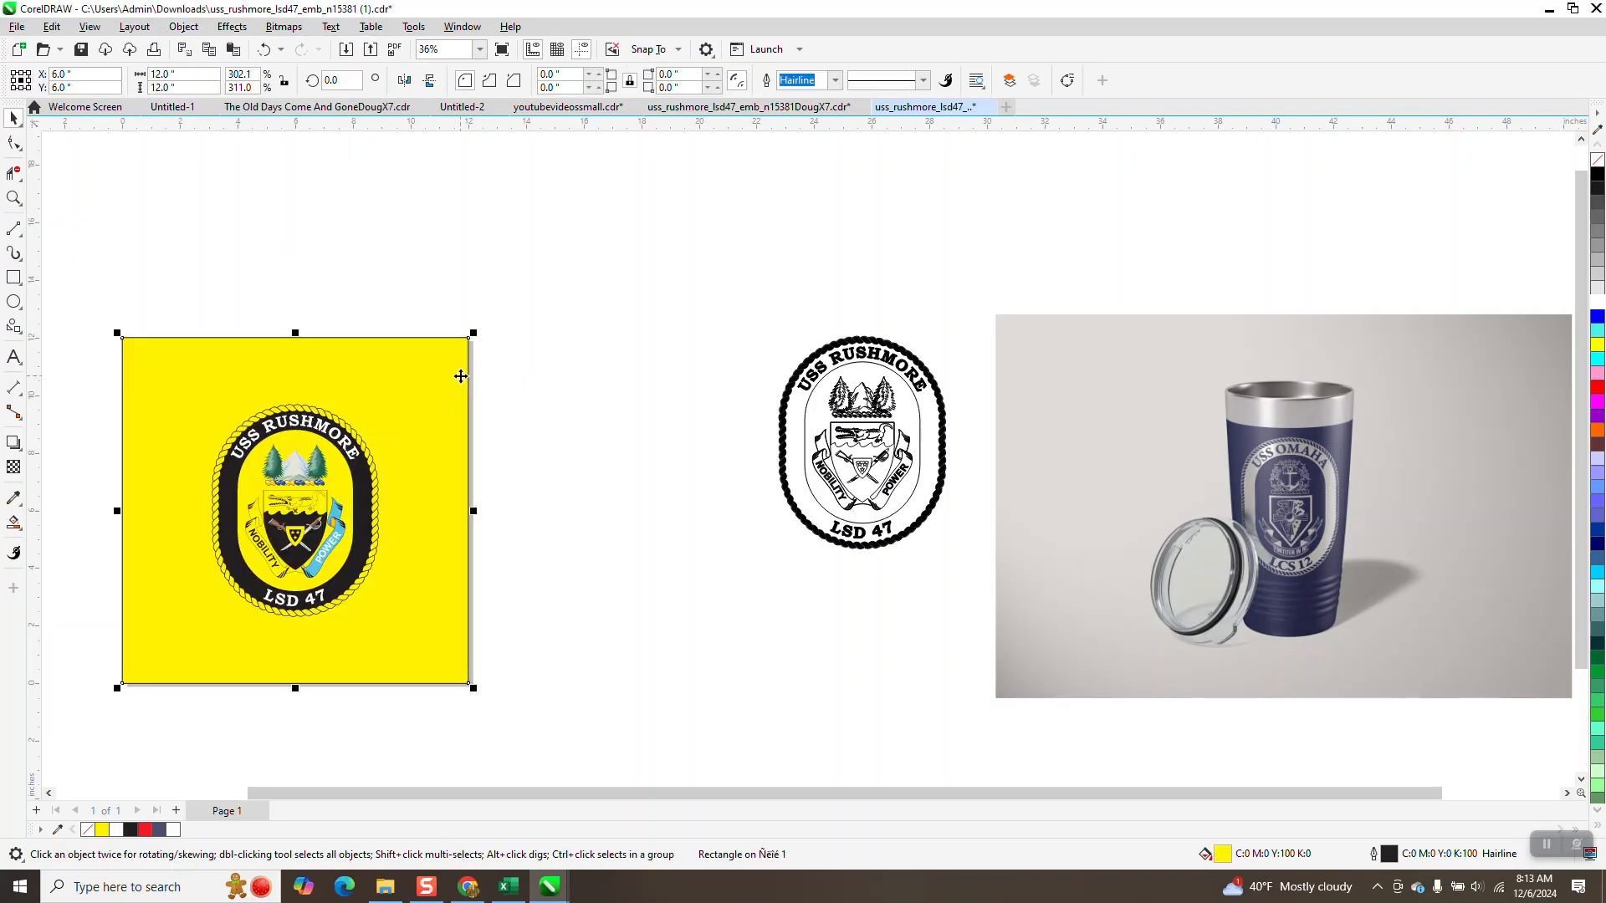
{"action": "key", "text": "Delete"}
{"action": "left_click", "coordinate": [14, 198]}
{"action": "left_click_drag", "start_coordinate": [240, 371], "coordinate": [401, 510]}
{"action": "scroll", "coordinate": [410, 469], "scroll_direction": "down", "scroll_amount": 3}
{"action": "left_click", "coordinate": [14, 118]}
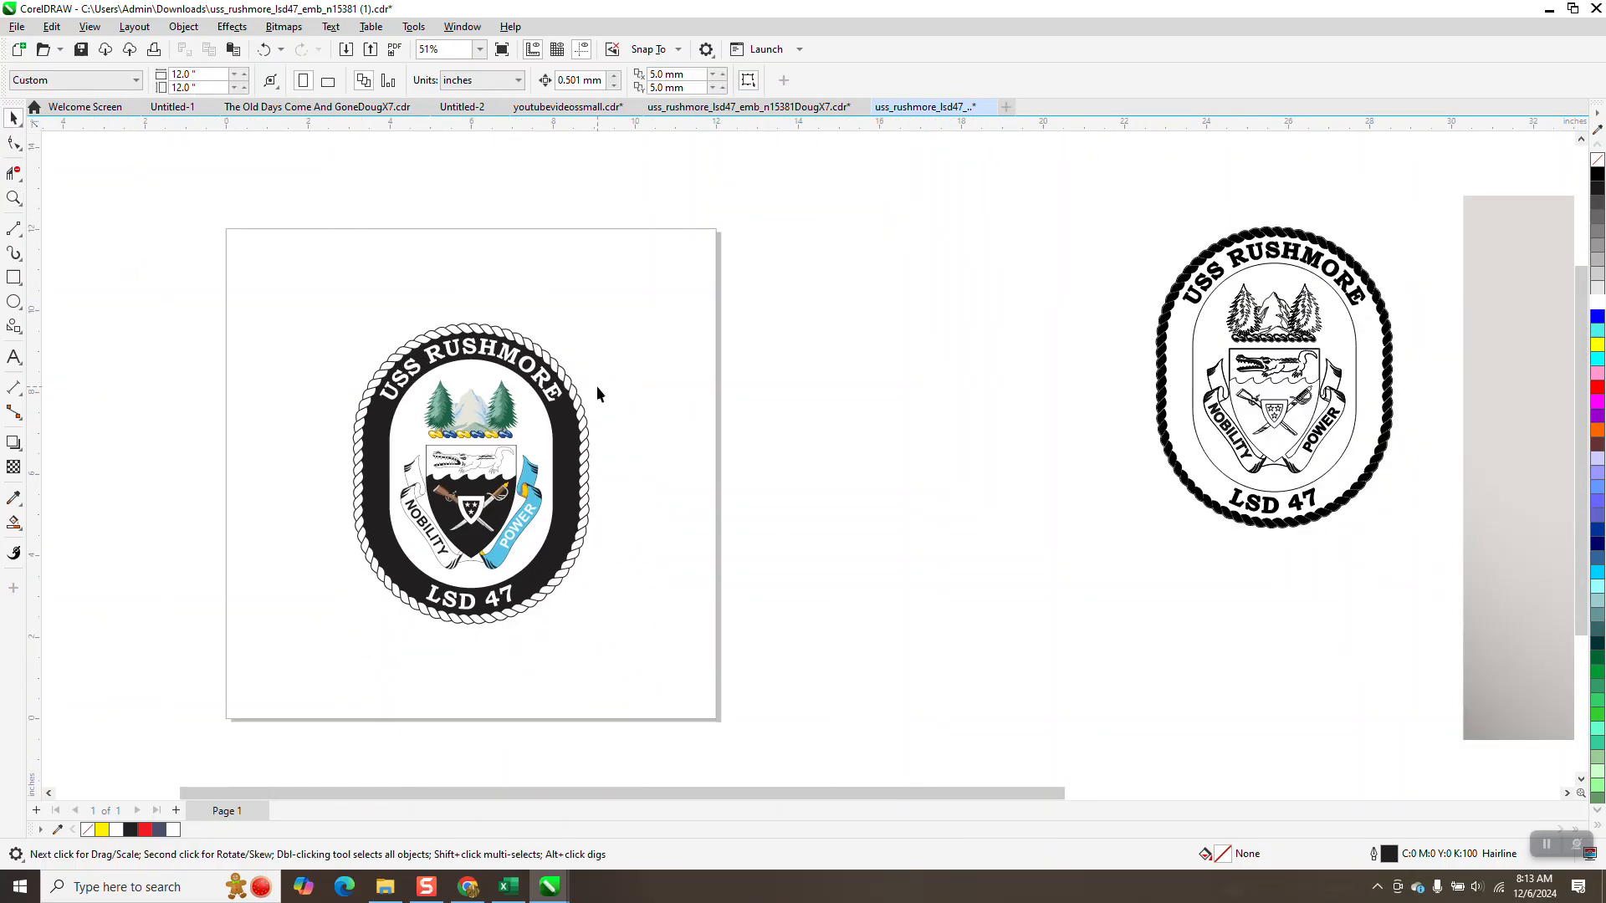
{"action": "left_click", "coordinate": [569, 435]}
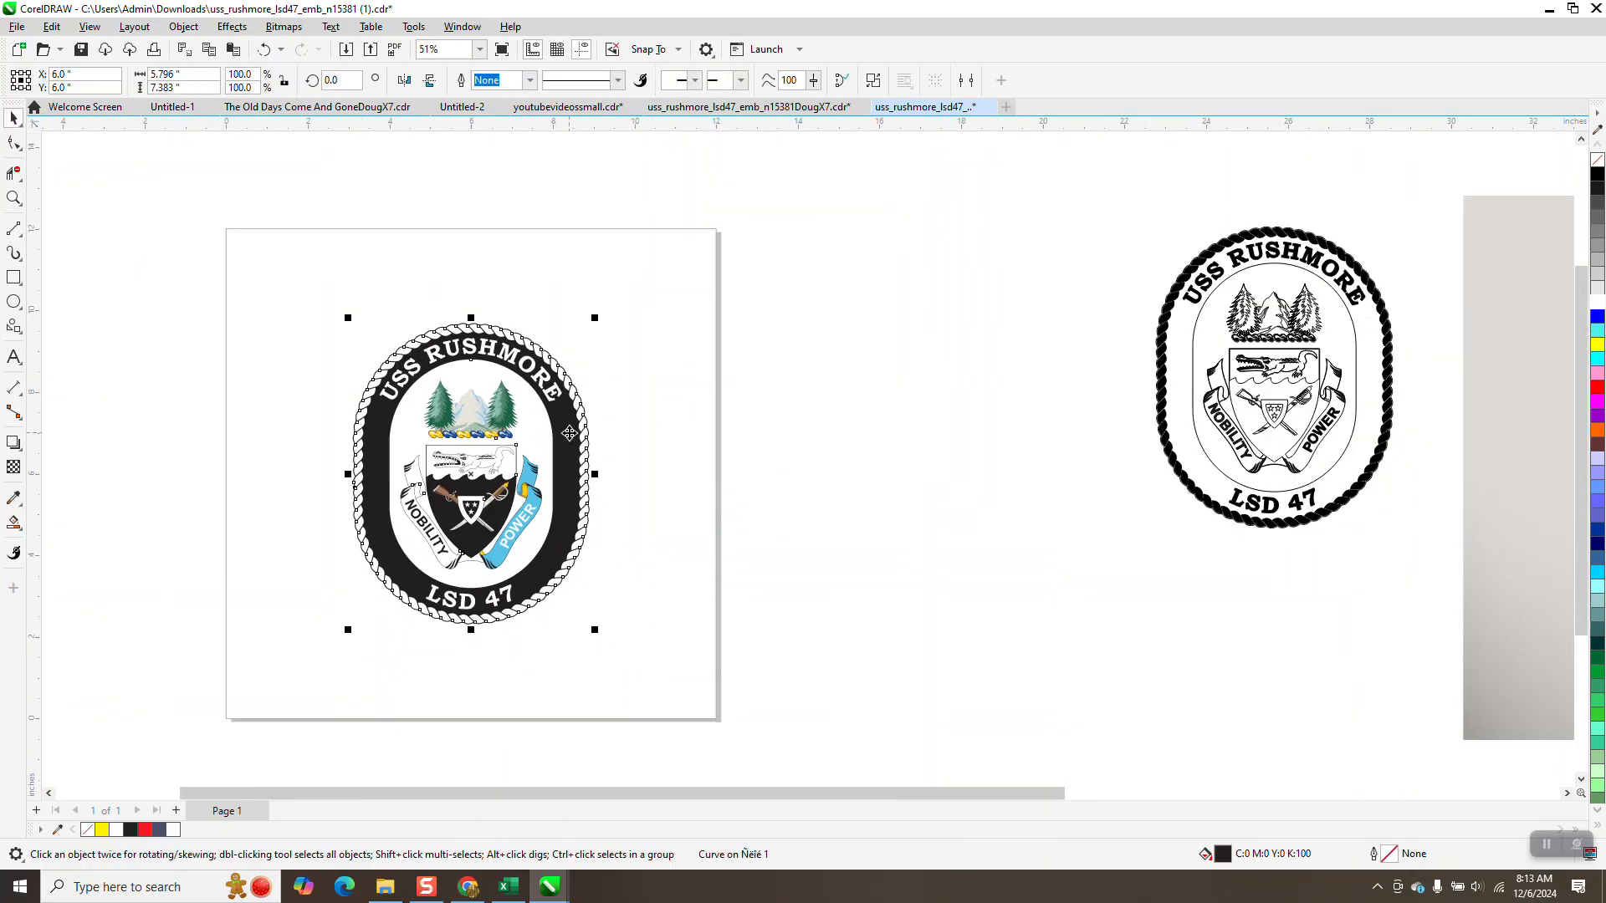
{"action": "left_click", "coordinate": [532, 209]}
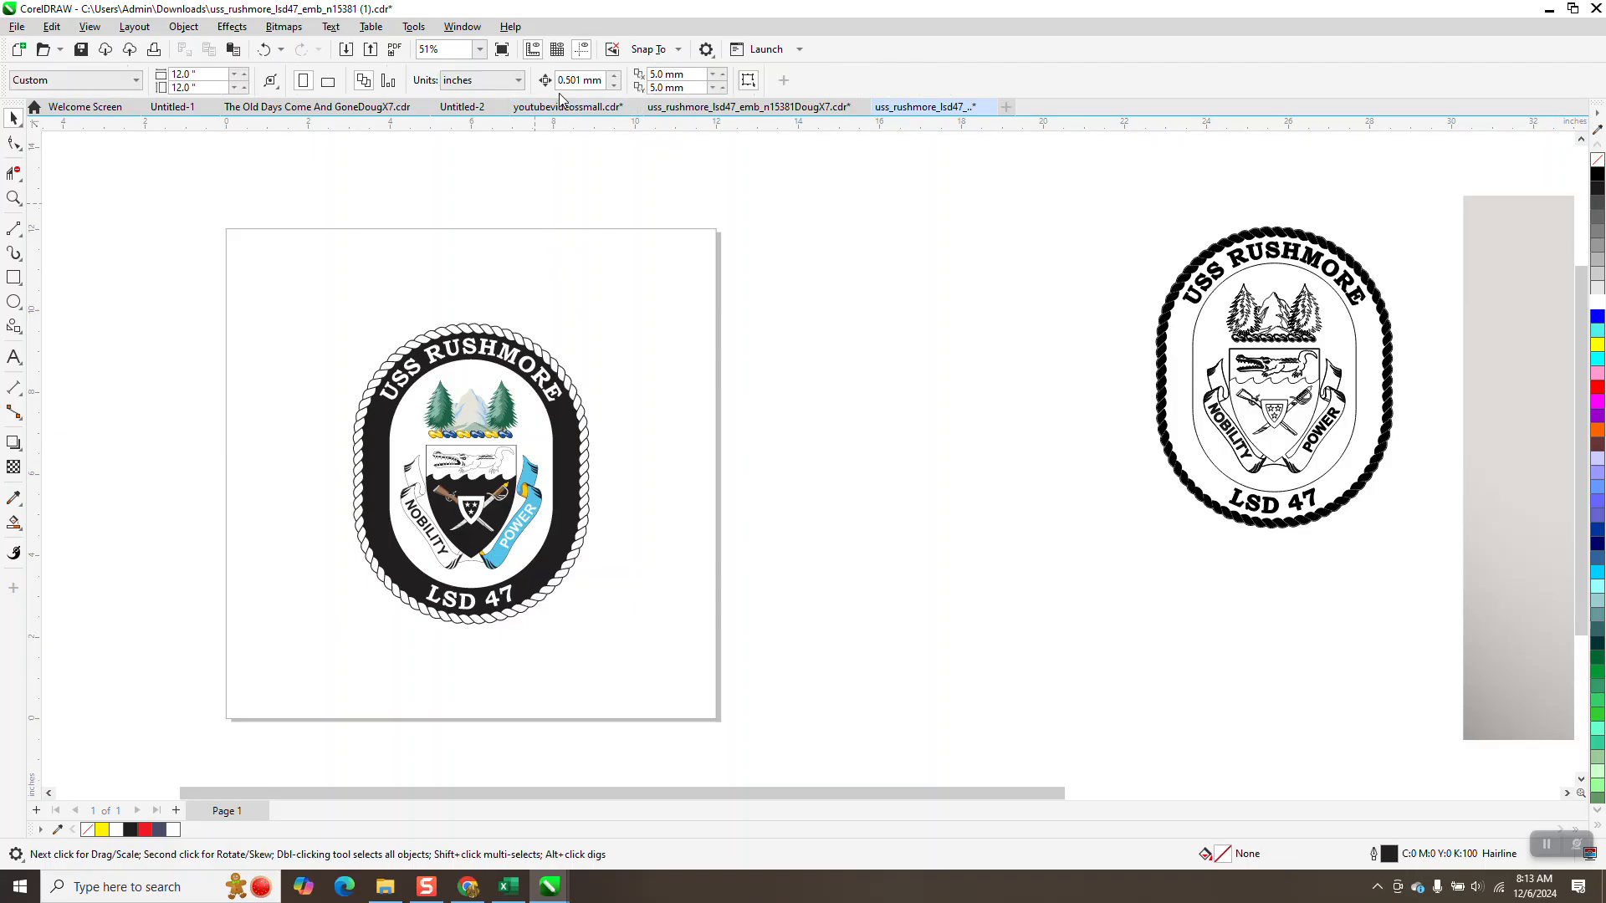
{"action": "left_click", "coordinate": [461, 355]}
{"action": "left_click_drag", "start_coordinate": [347, 284], "coordinate": [670, 669]}
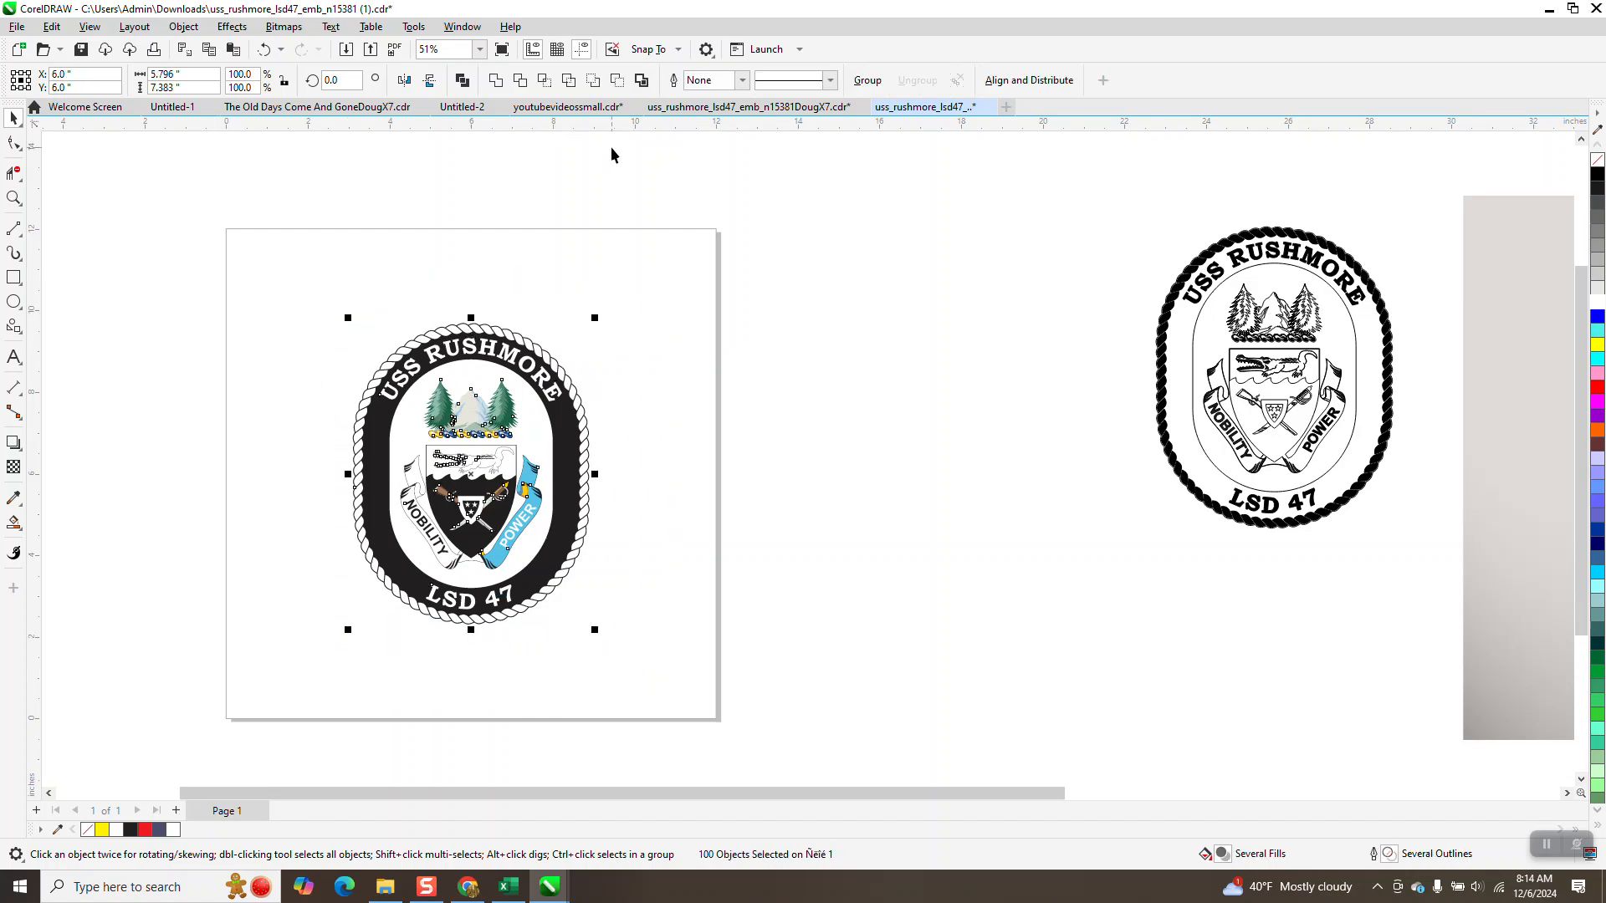
{"action": "left_click", "coordinate": [506, 139]}
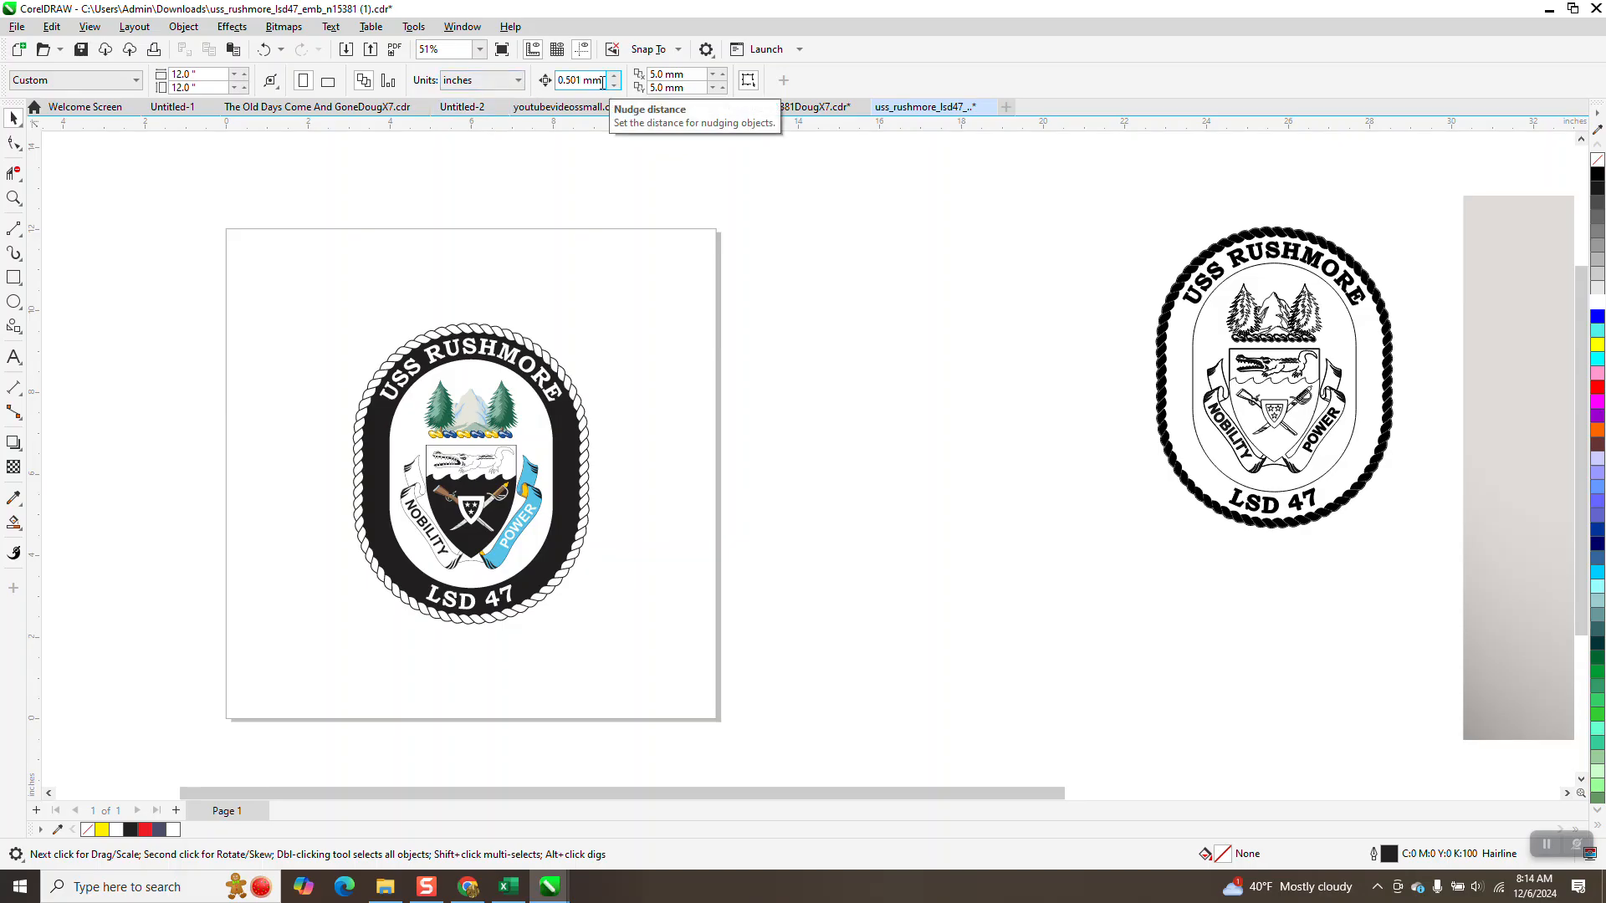
Try nudging the color emblem's combined black base curve two steps to the right at a 100 mm nudge distance, and undo the moves.
{"action": "left_click_drag", "start_coordinate": [602, 81], "coordinate": [552, 81]}
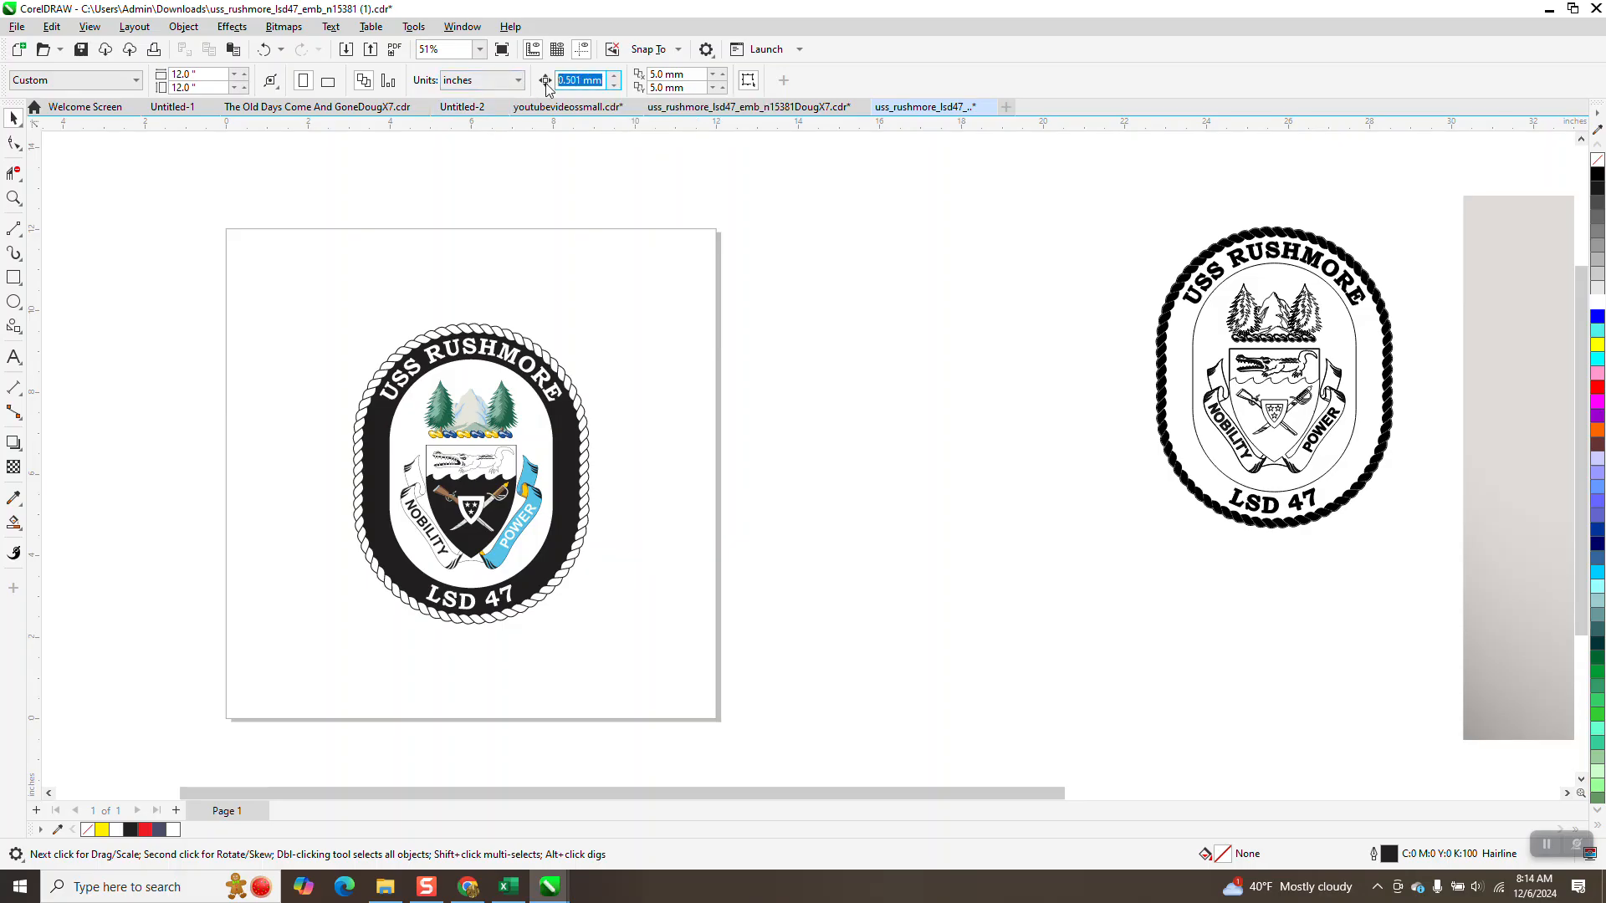
{"action": "type", "text": "100"}
{"action": "left_click", "coordinate": [540, 364]}
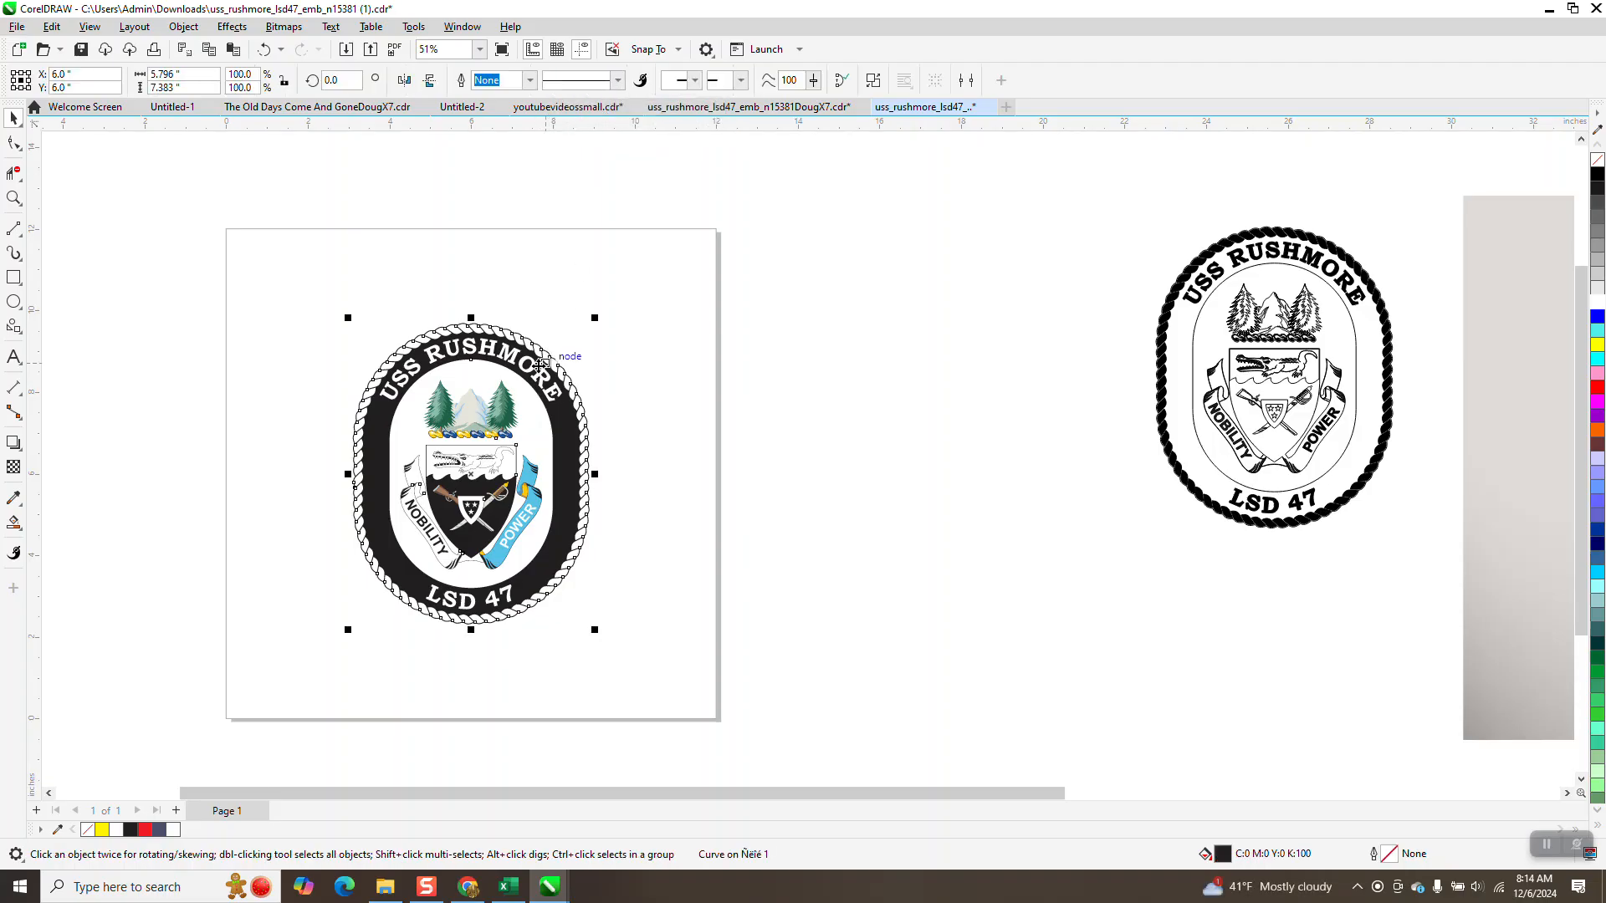
{"action": "key", "text": "Right"}
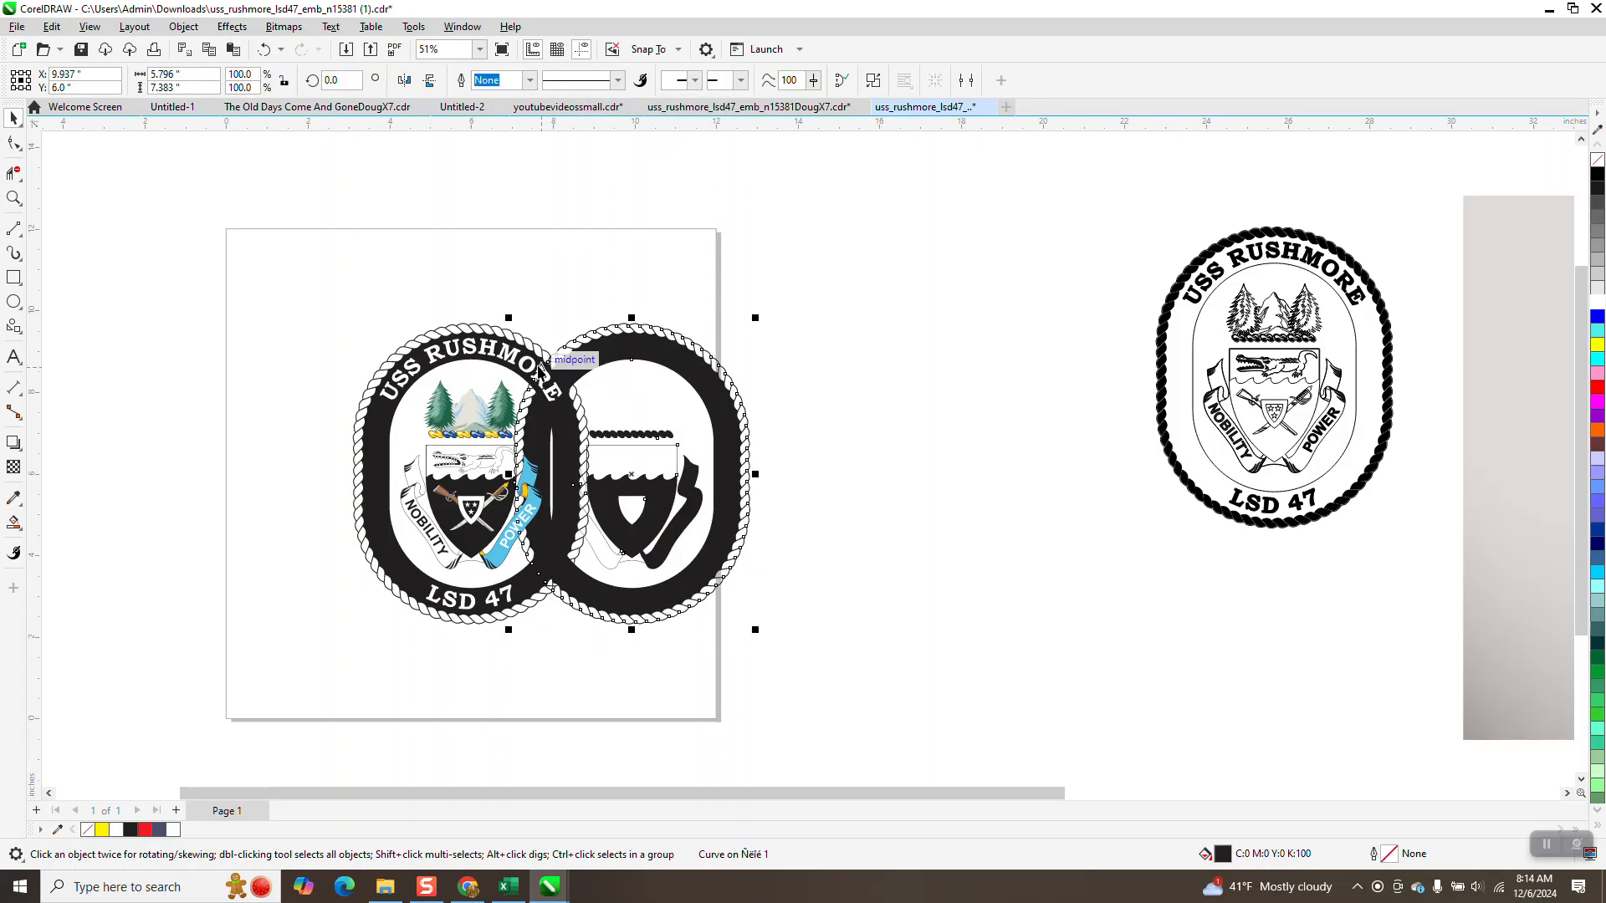
{"action": "key", "text": "Right"}
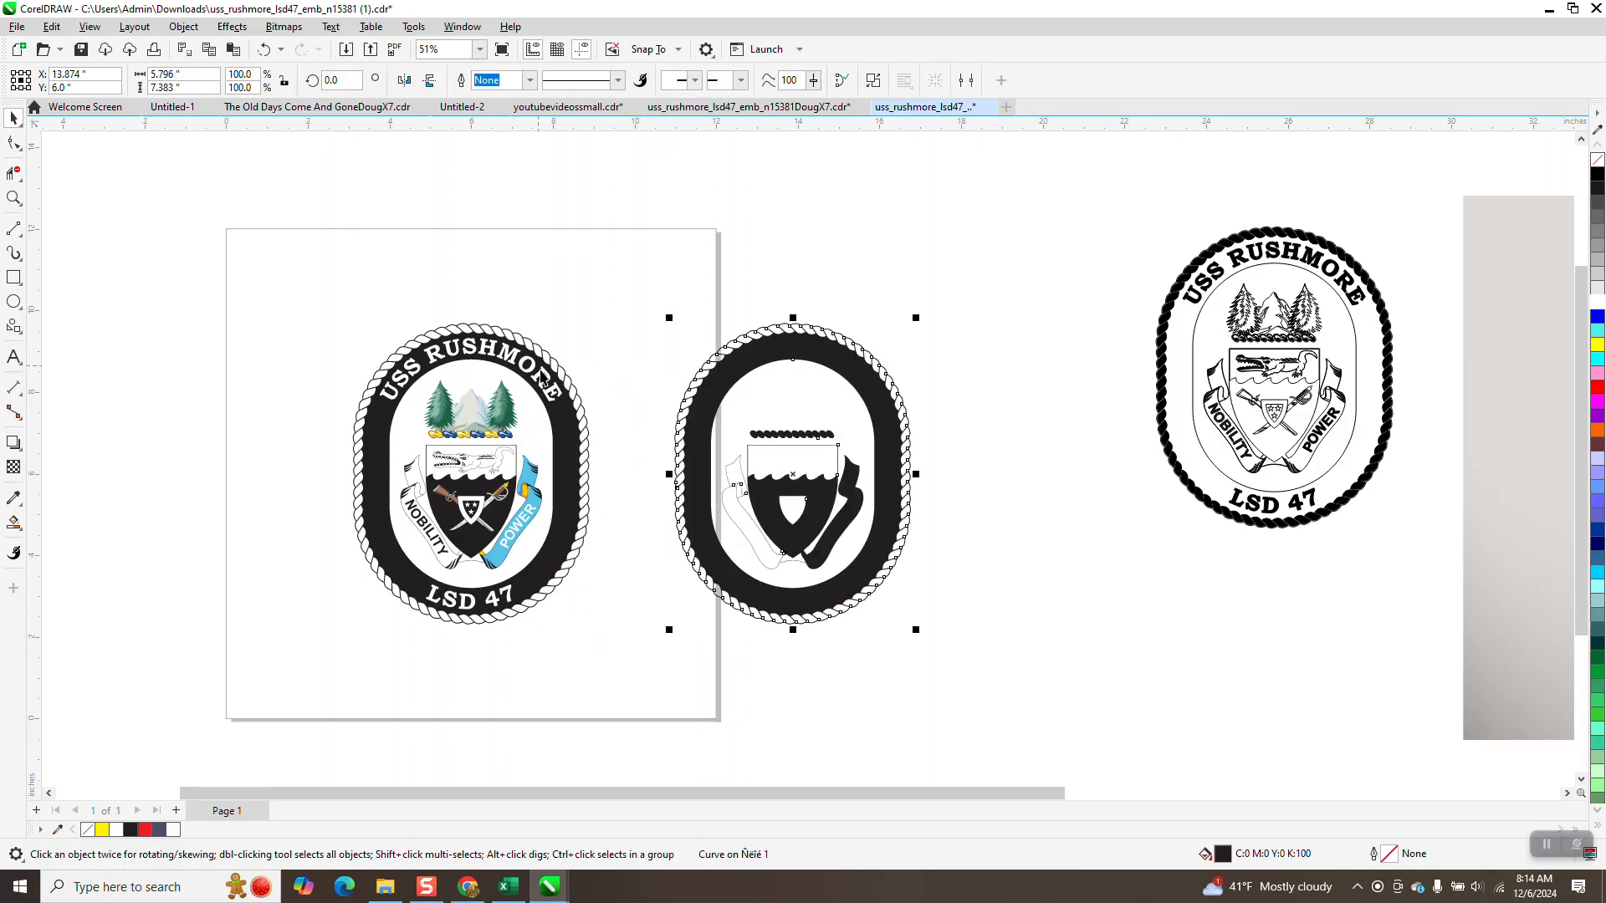
{"action": "left_click", "coordinate": [264, 49]}
{"action": "left_click", "coordinate": [264, 50]}
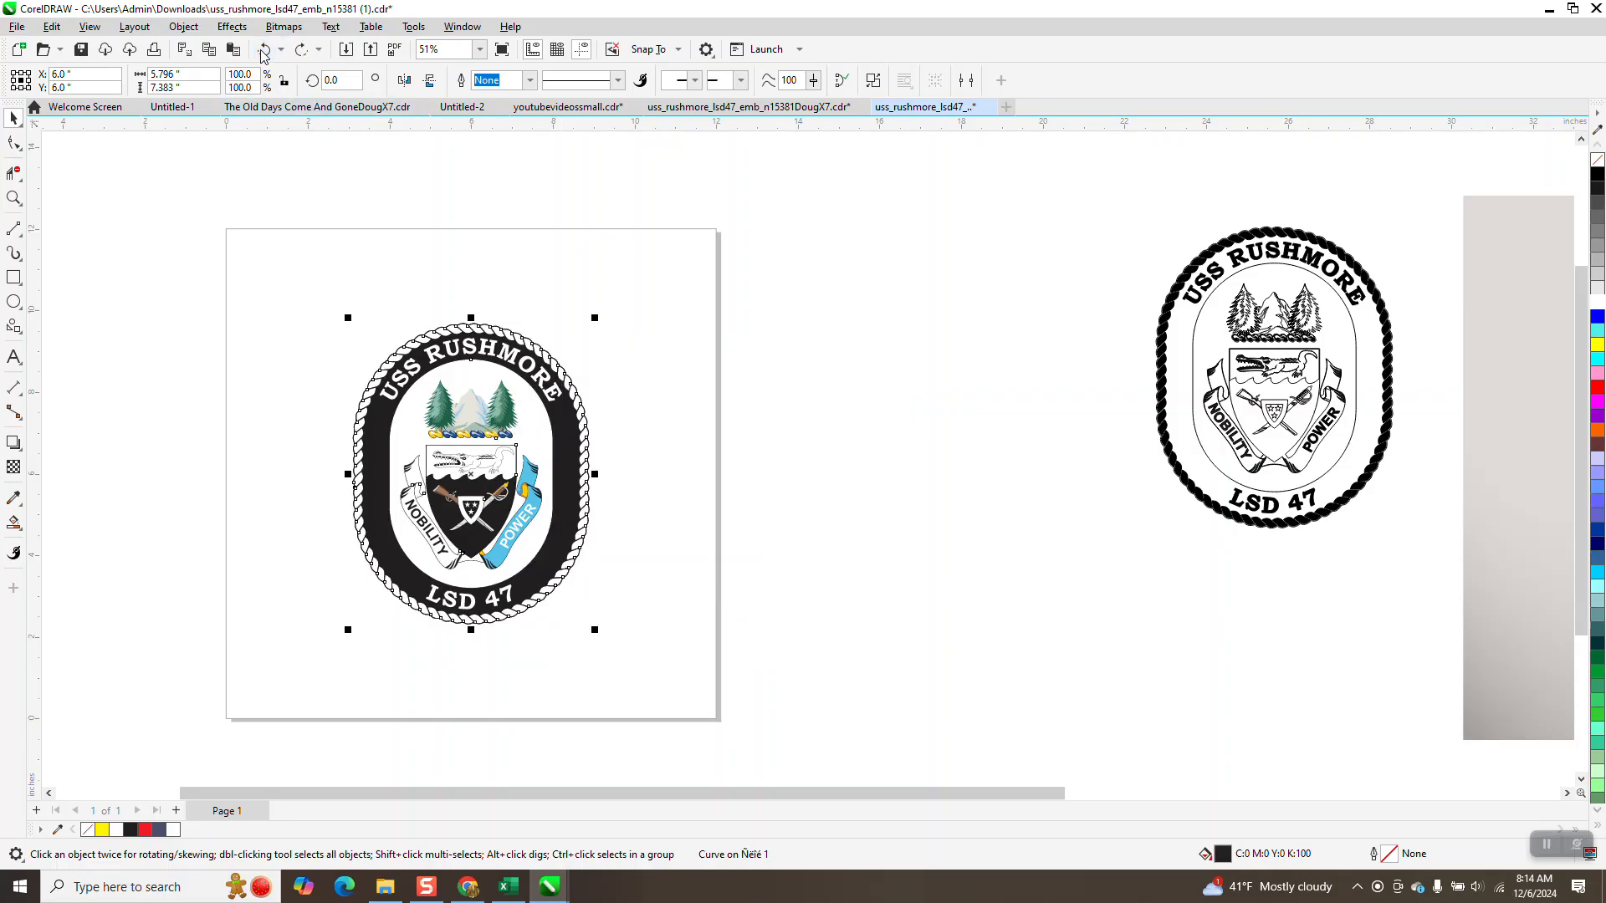
{"action": "left_click", "coordinate": [608, 142]}
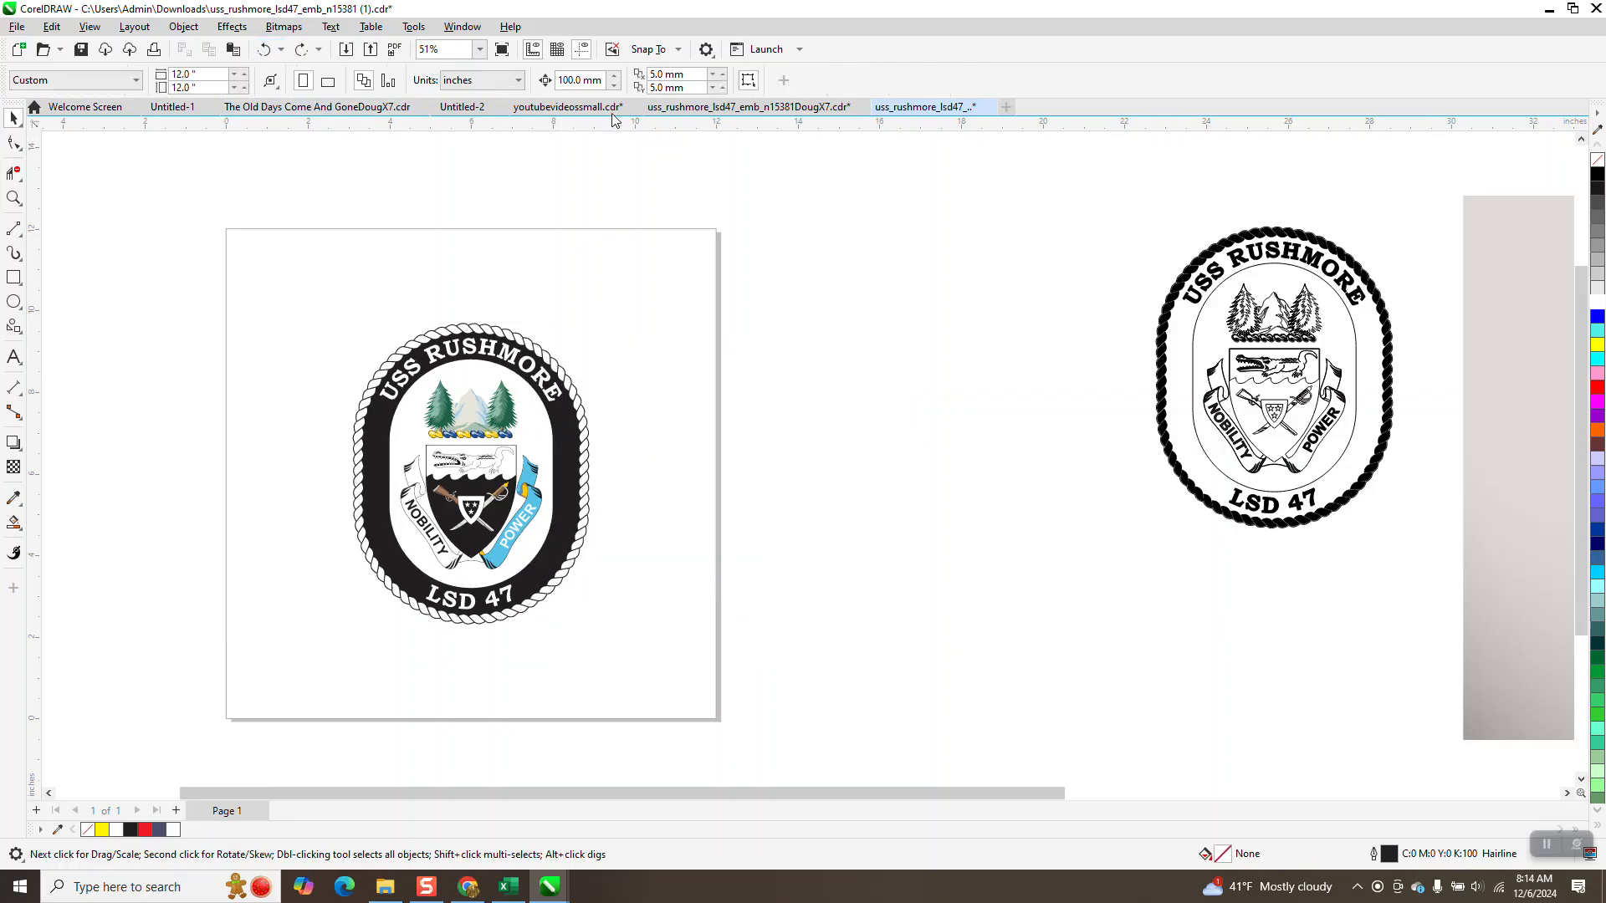
Set the nudge distance to 150 mm, try nudging the whole color emblem to the right, and center it back on the page.
{"action": "double_click", "coordinate": [605, 80]}
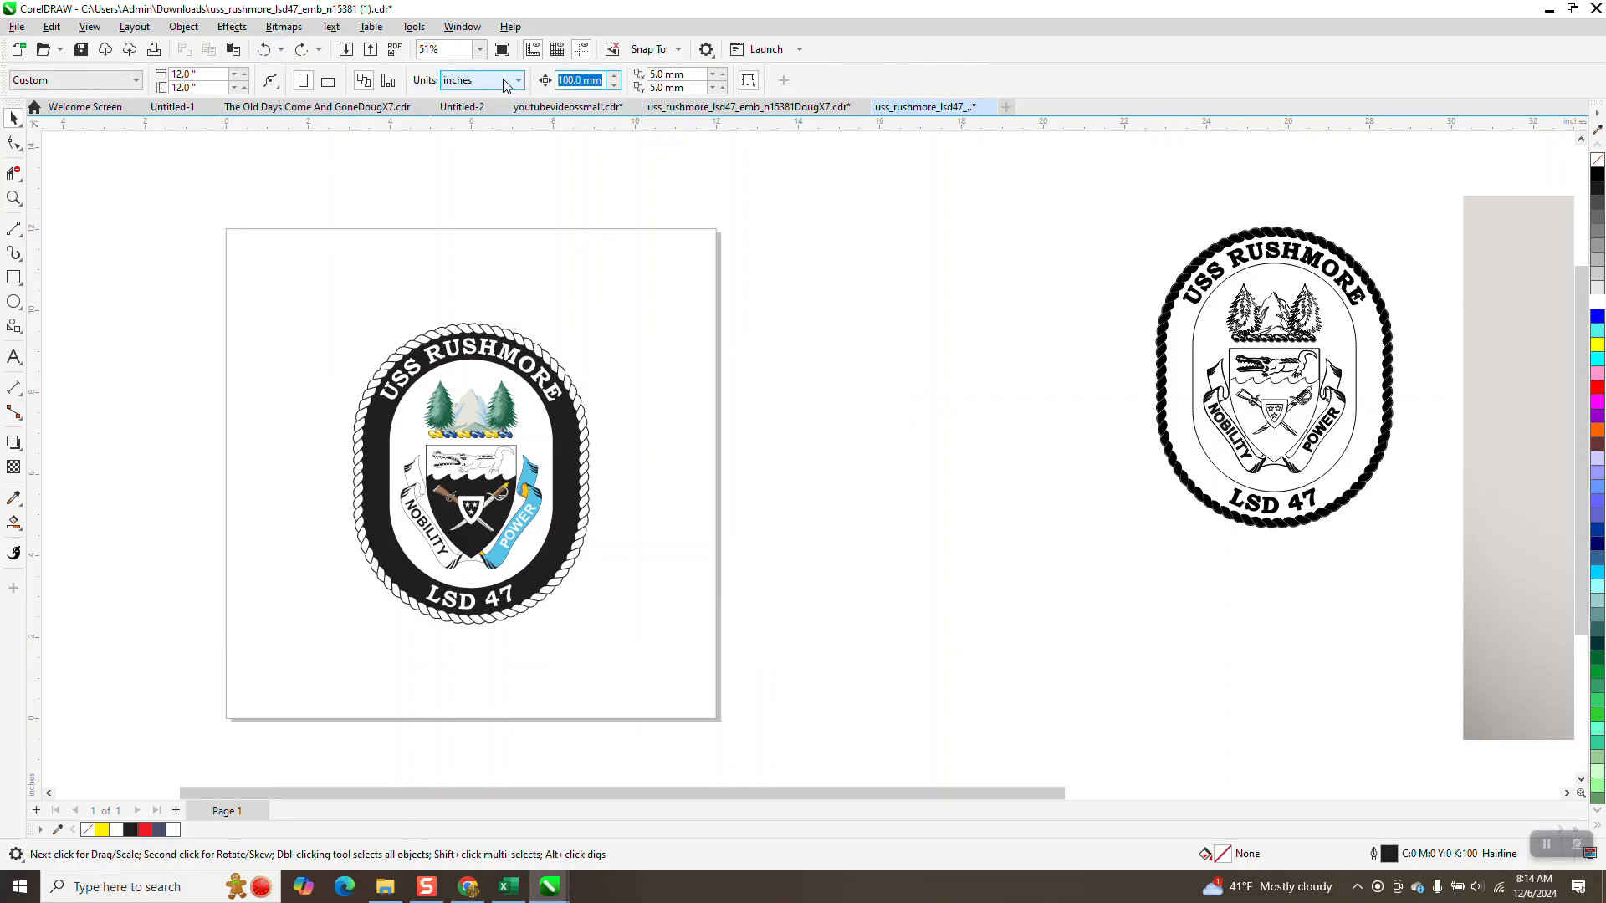
{"action": "type", "text": "150"}
{"action": "key", "text": "Return"}
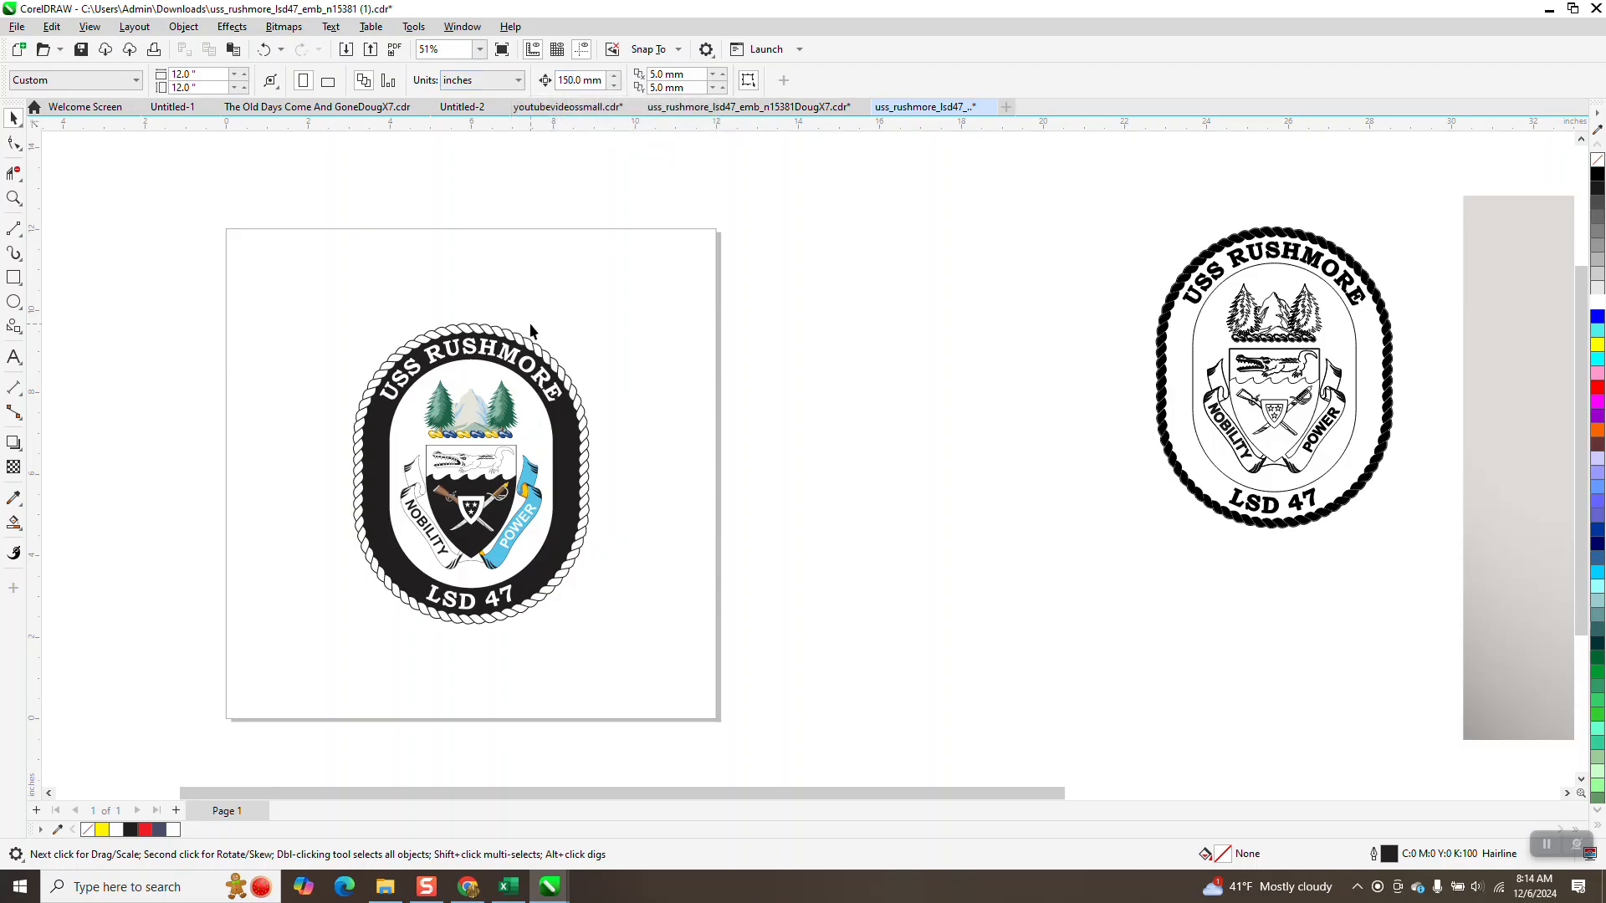
{"action": "left_click_drag", "start_coordinate": [316, 320], "coordinate": [669, 626]}
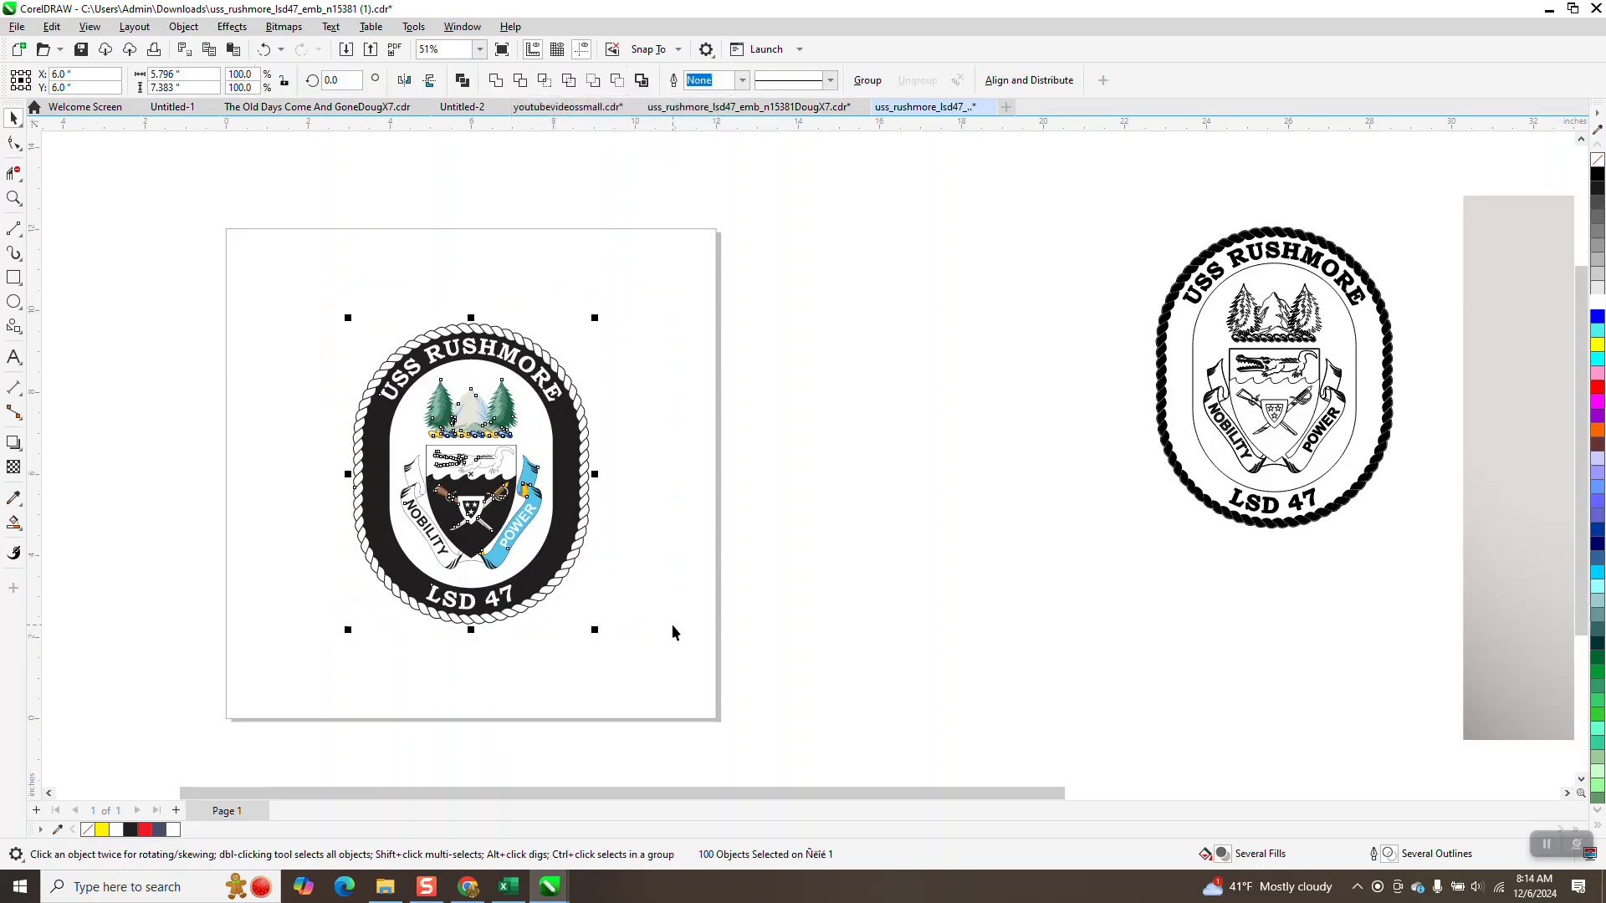
{"action": "key", "text": "Right"}
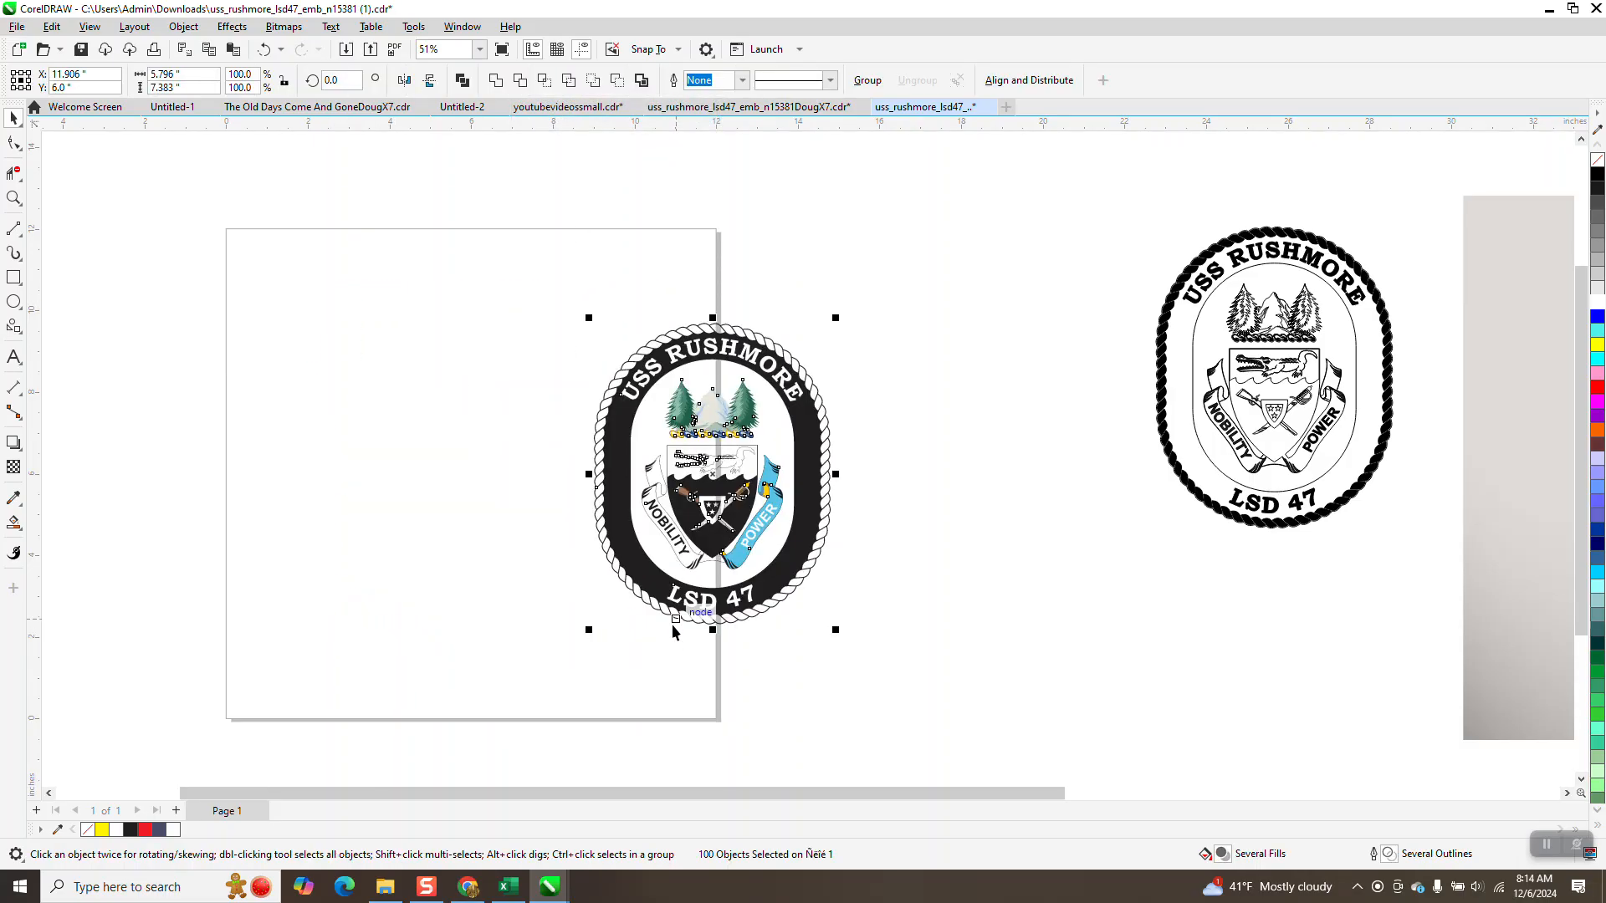
{"action": "key", "text": "Down"}
{"action": "key", "text": "p"}
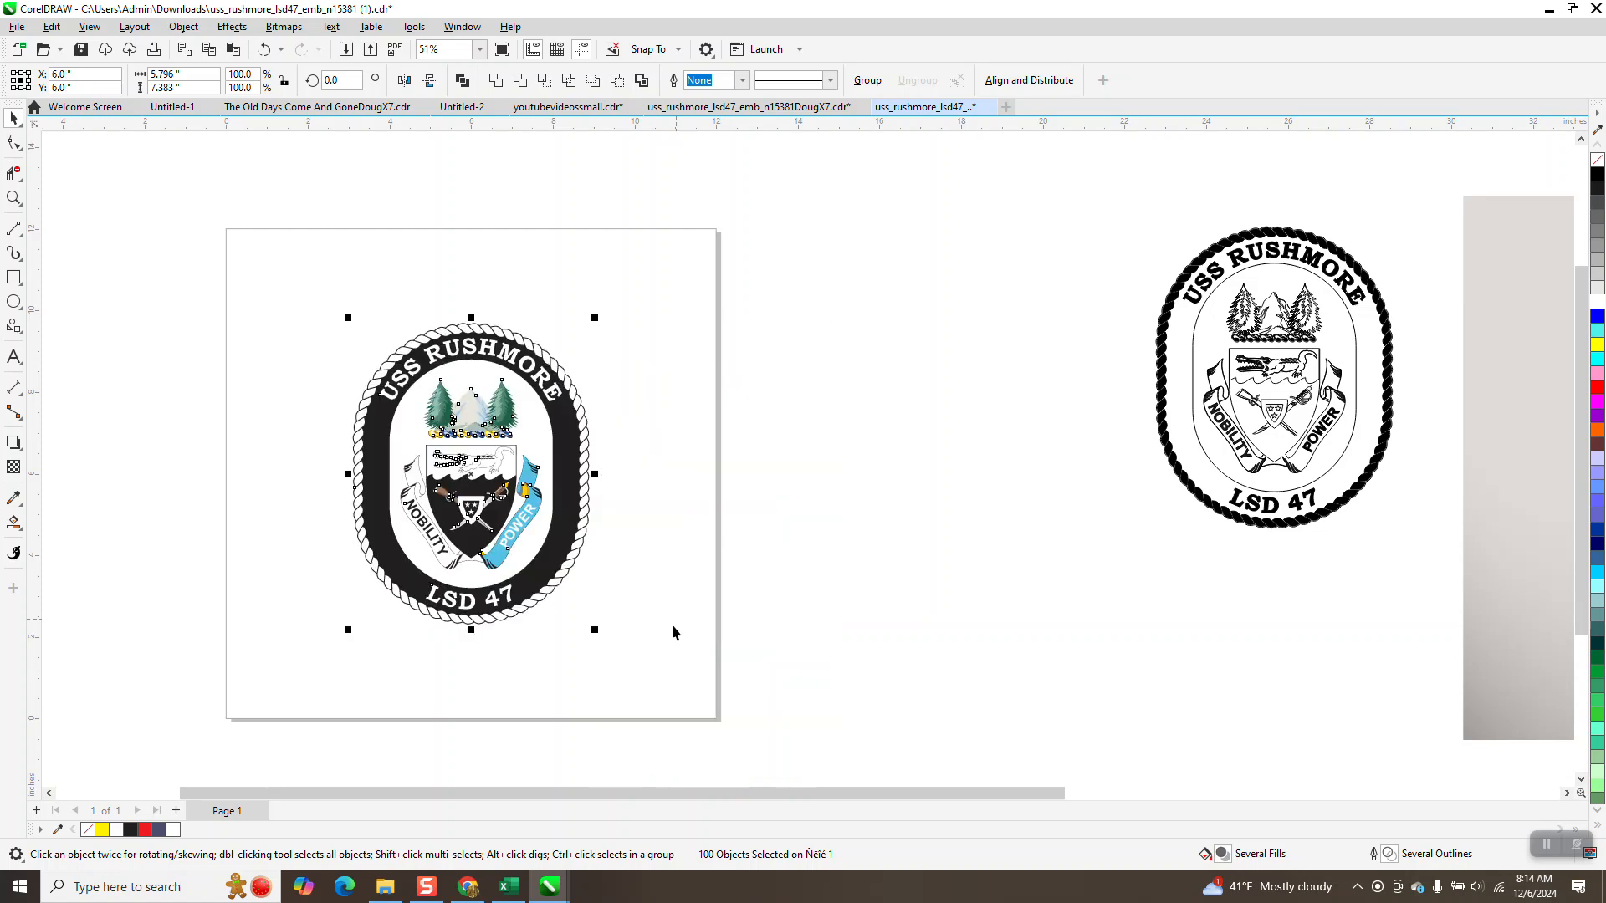
{"action": "left_click", "coordinate": [650, 316]}
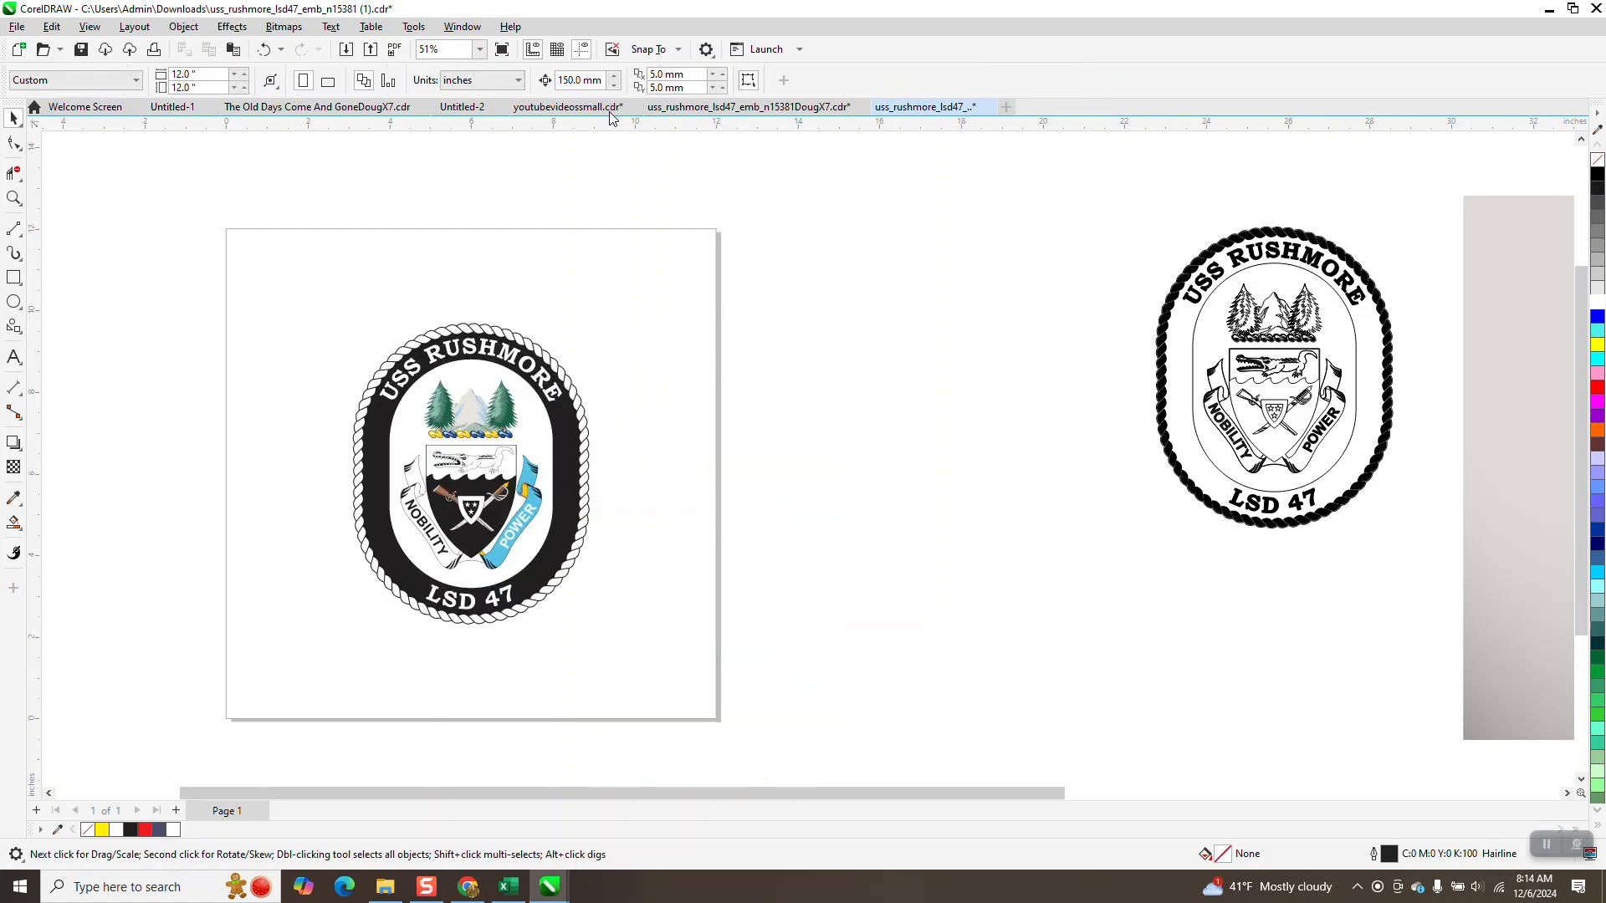
Set the nudge distance to 160 mm.
{"action": "left_click_drag", "start_coordinate": [599, 77], "coordinate": [555, 98]}
{"action": "type", "text": "160"}
{"action": "key", "text": "Return"}
Try nudging the combined black base curve one step to the left of the color emblem, undo it, and deselect.
{"action": "left_click", "coordinate": [572, 383]}
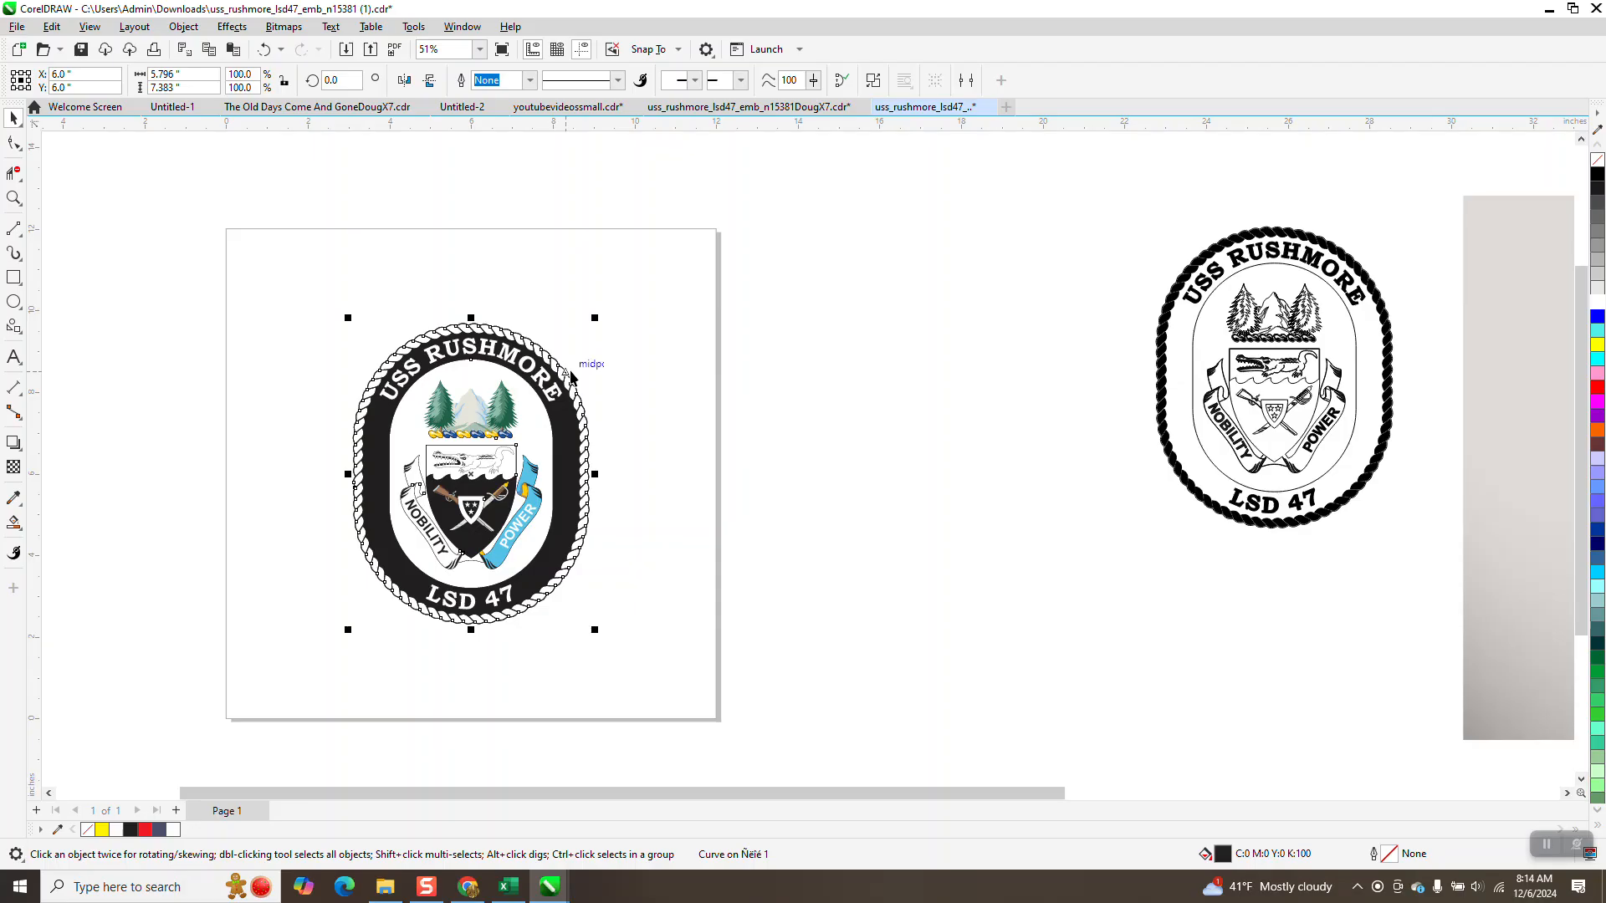
{"action": "key", "text": "Left"}
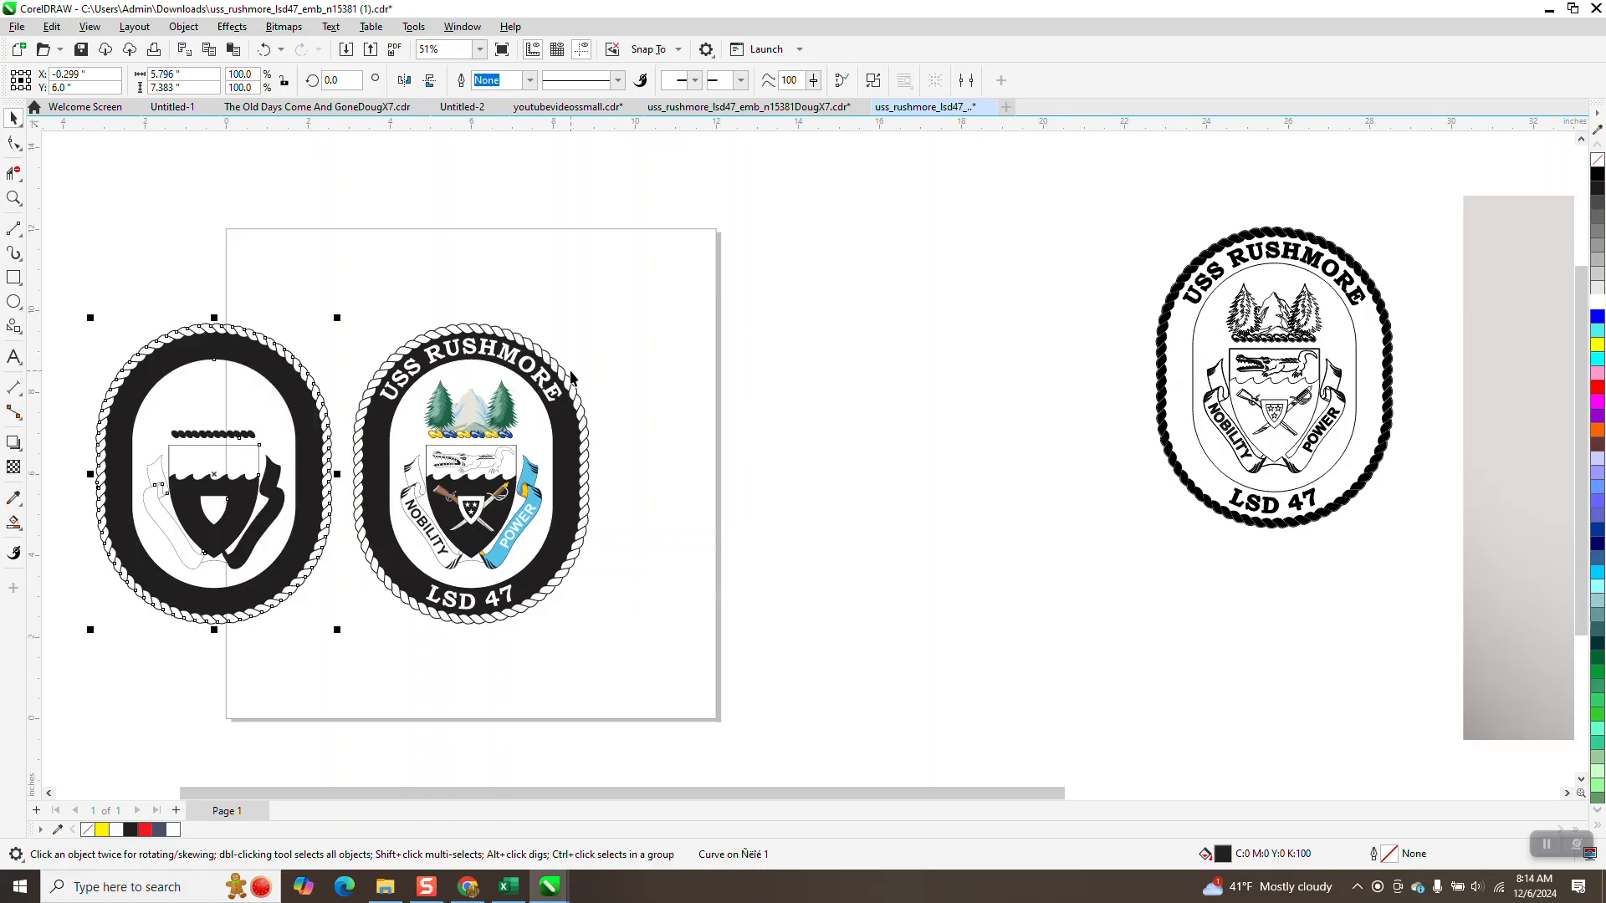
{"action": "left_click", "coordinate": [264, 50]}
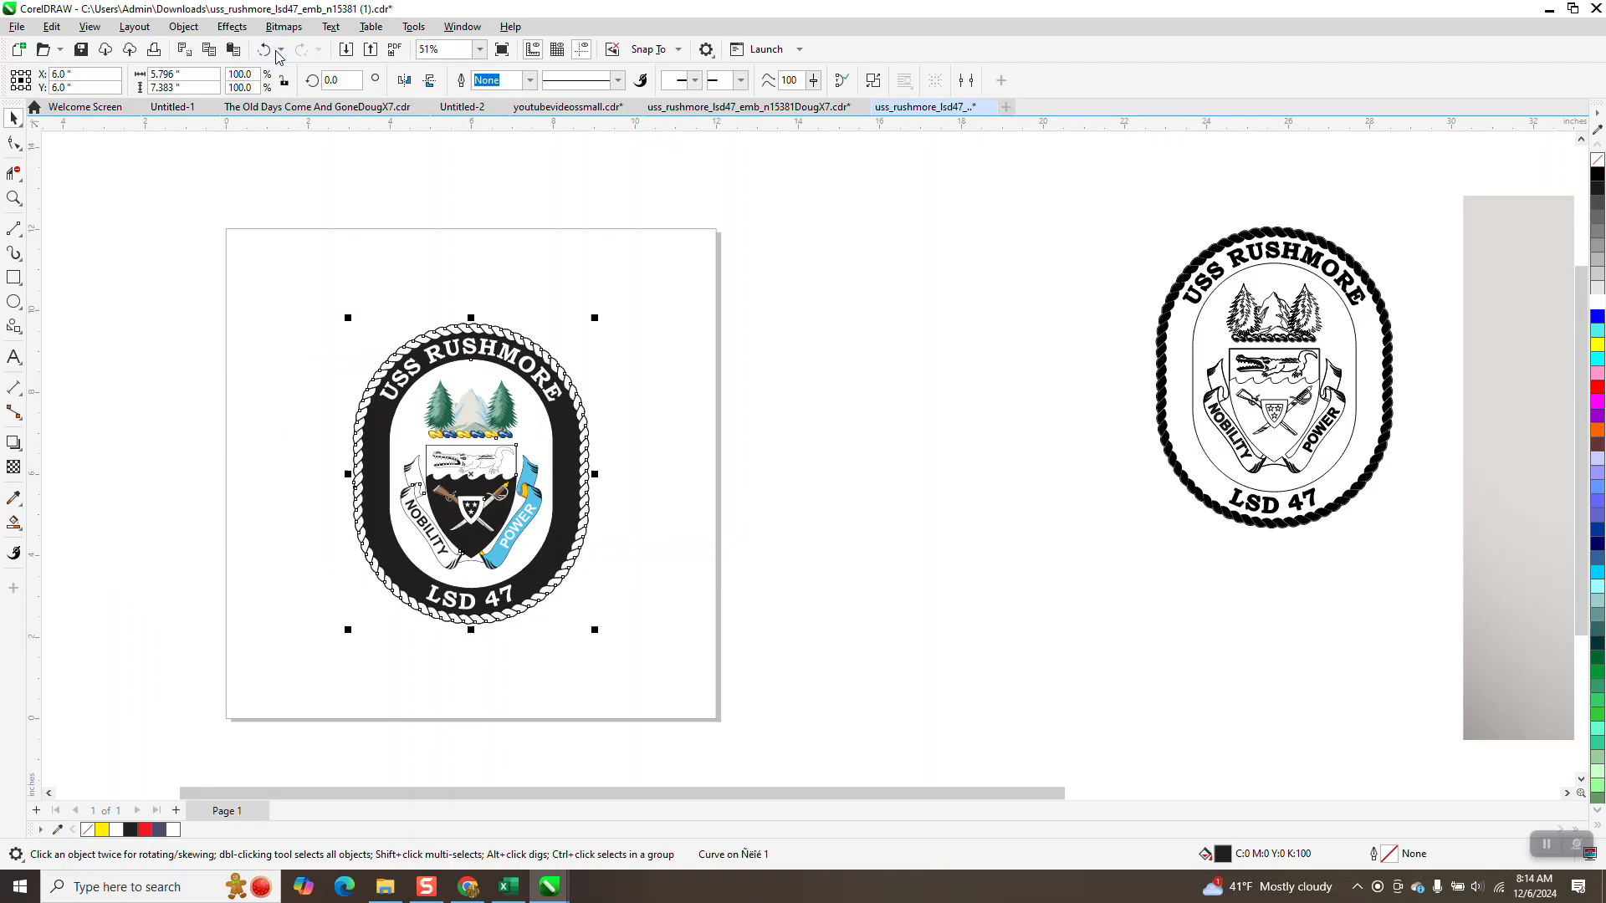
{"action": "left_click", "coordinate": [361, 166]}
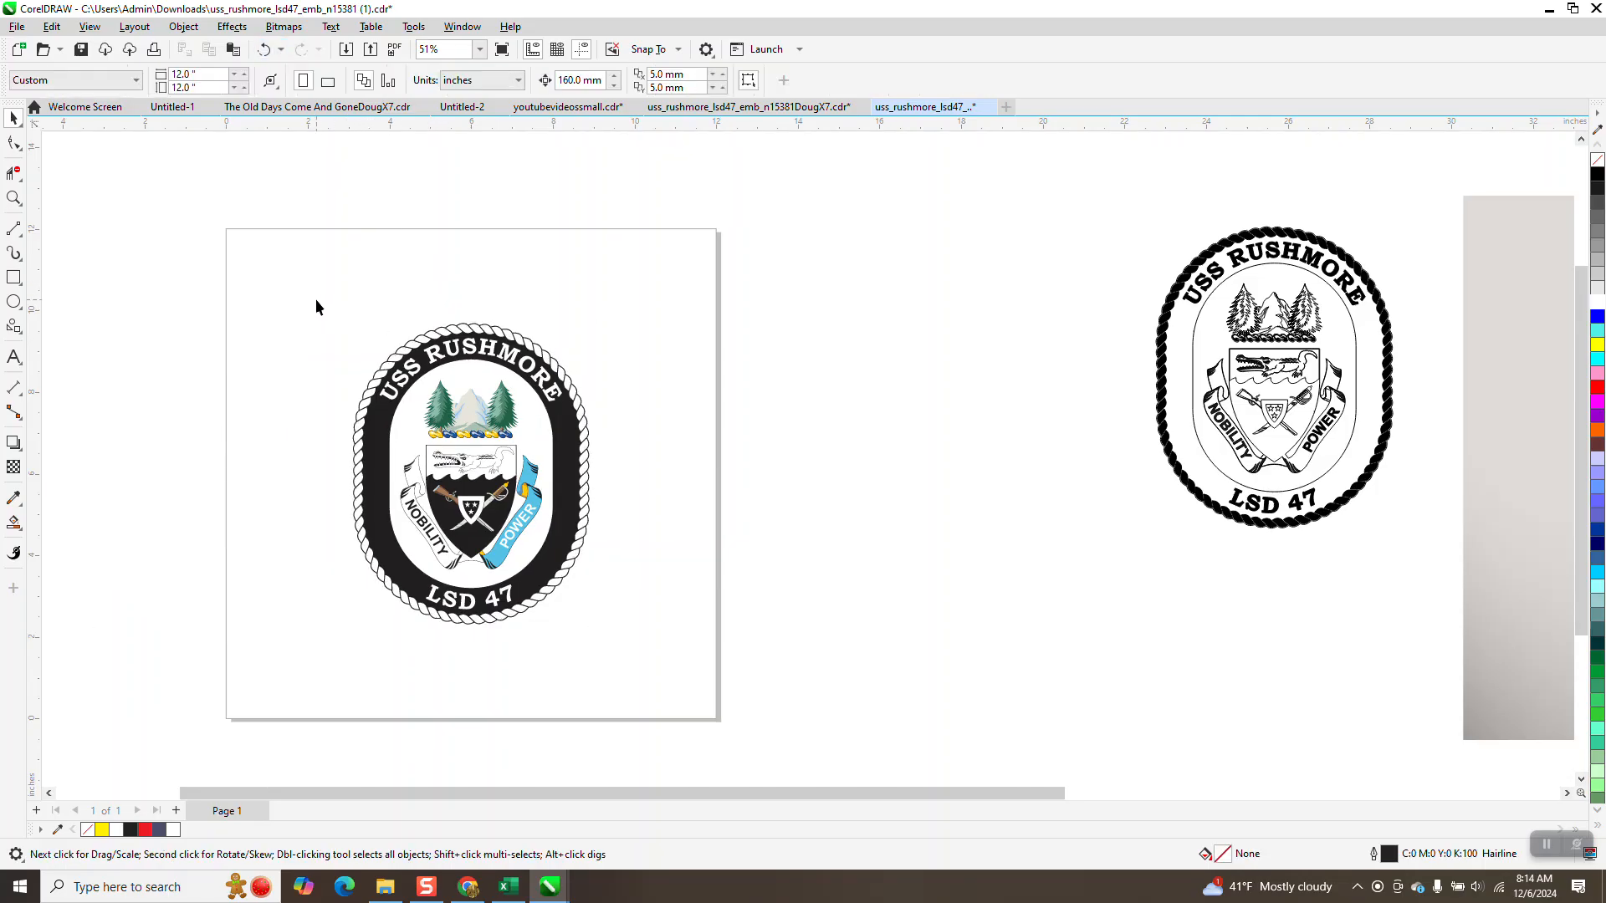
Switch to Wireframe view and examine the color emblem's outlines up close around the shield, crocodile and ribbons.
{"action": "left_click", "coordinate": [88, 27]}
{"action": "left_click", "coordinate": [131, 50]}
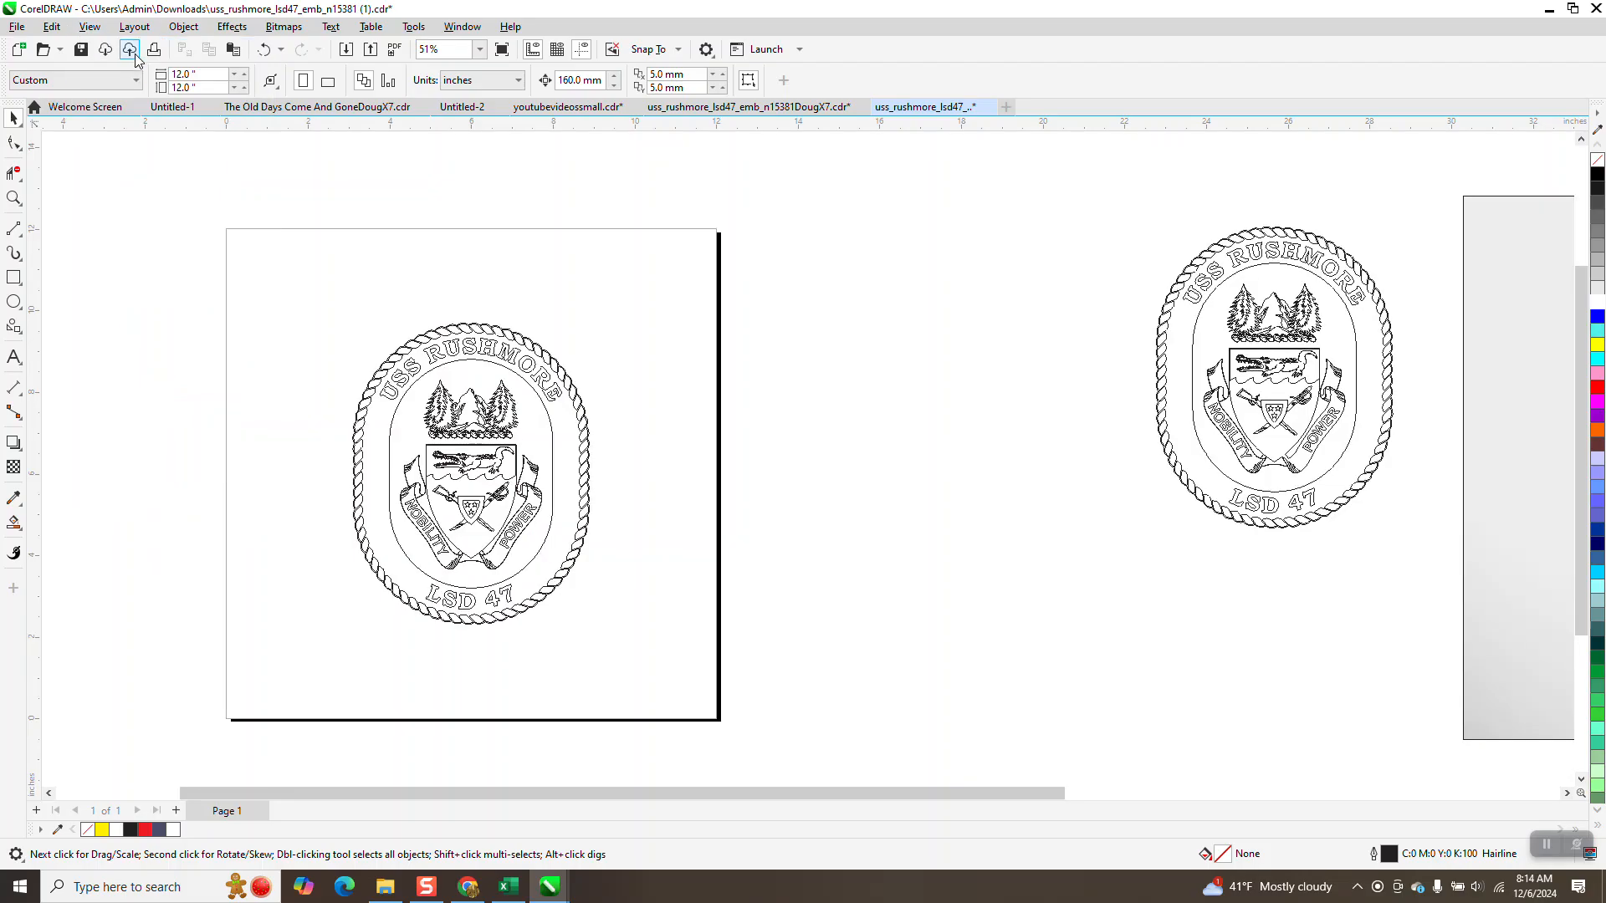
{"action": "left_click", "coordinate": [14, 198]}
{"action": "left_click_drag", "start_coordinate": [299, 292], "coordinate": [670, 634]}
{"action": "left_click_drag", "start_coordinate": [675, 423], "coordinate": [983, 580]}
{"action": "scroll", "coordinate": [517, 478], "scroll_direction": "down", "scroll_amount": 3}
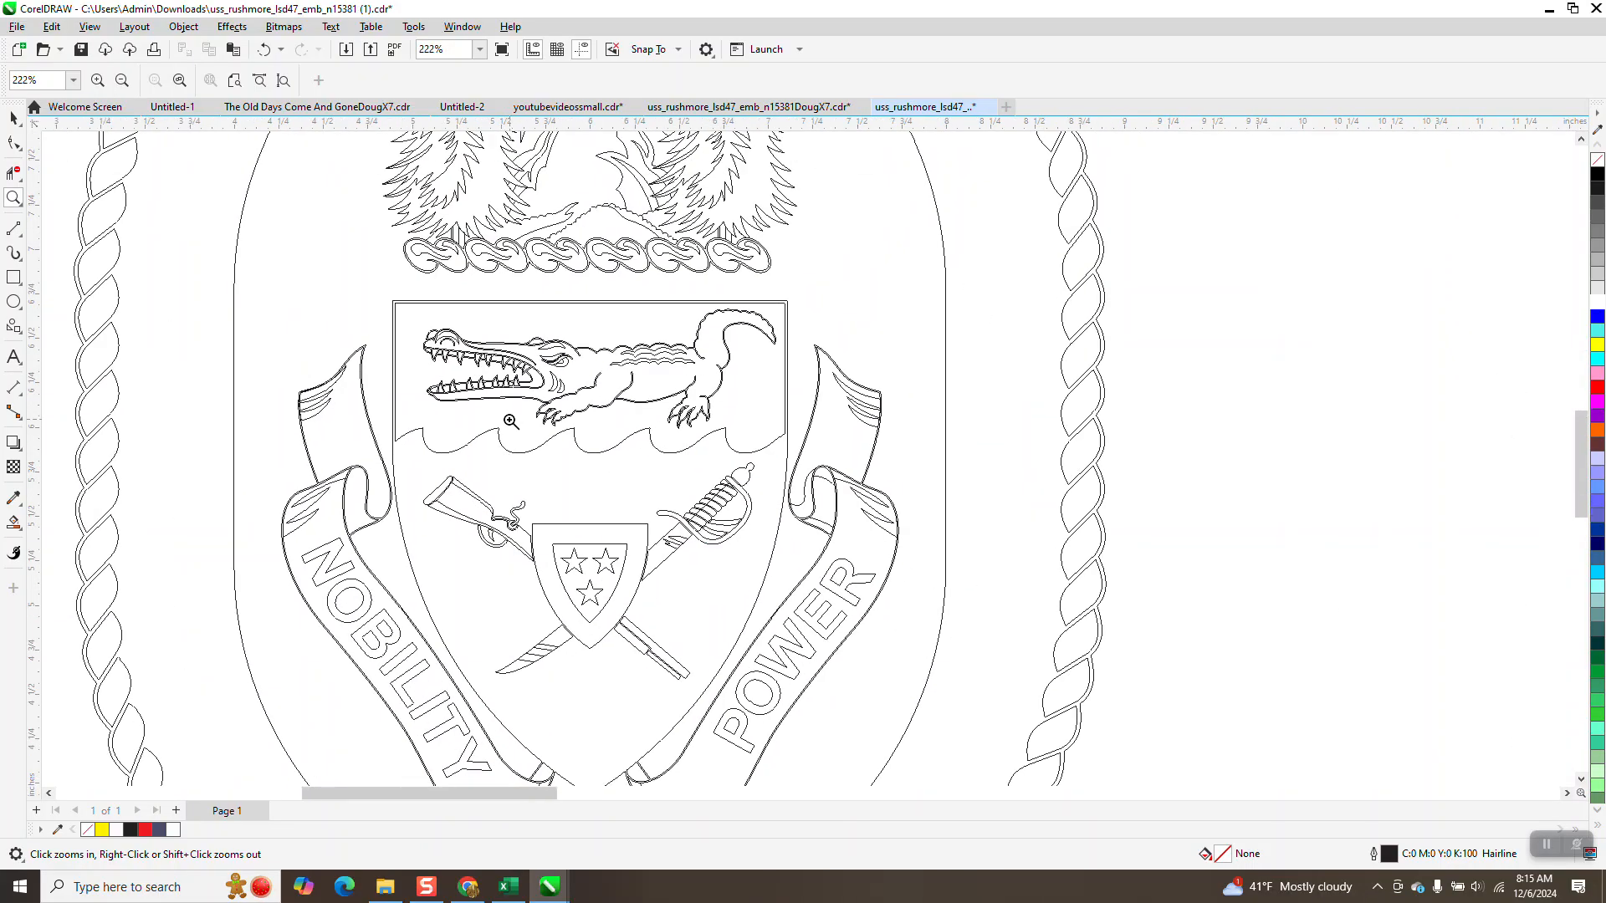
{"action": "scroll", "coordinate": [496, 439], "scroll_direction": "down", "scroll_amount": 1}
Move the combined rope, border, shield and ribbon curve about 6.3 inches to the right of the emblem's other parts.
{"action": "key", "text": "space"}
{"action": "left_click", "coordinate": [398, 237]}
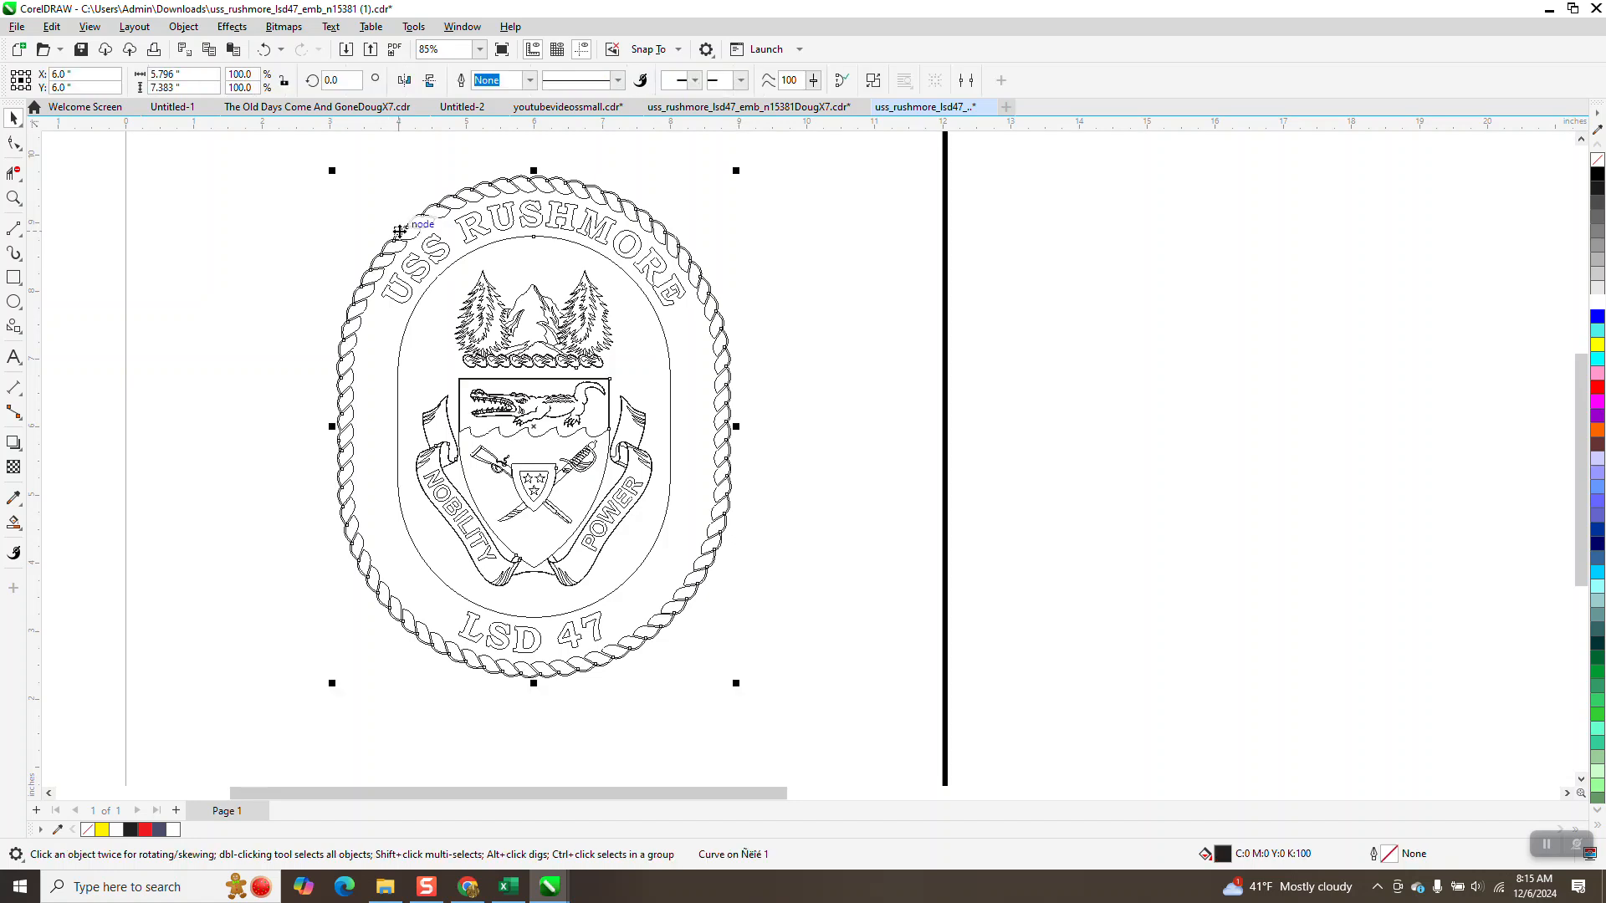
{"action": "left_click_drag", "start_coordinate": [398, 236], "coordinate": [295, 269]}
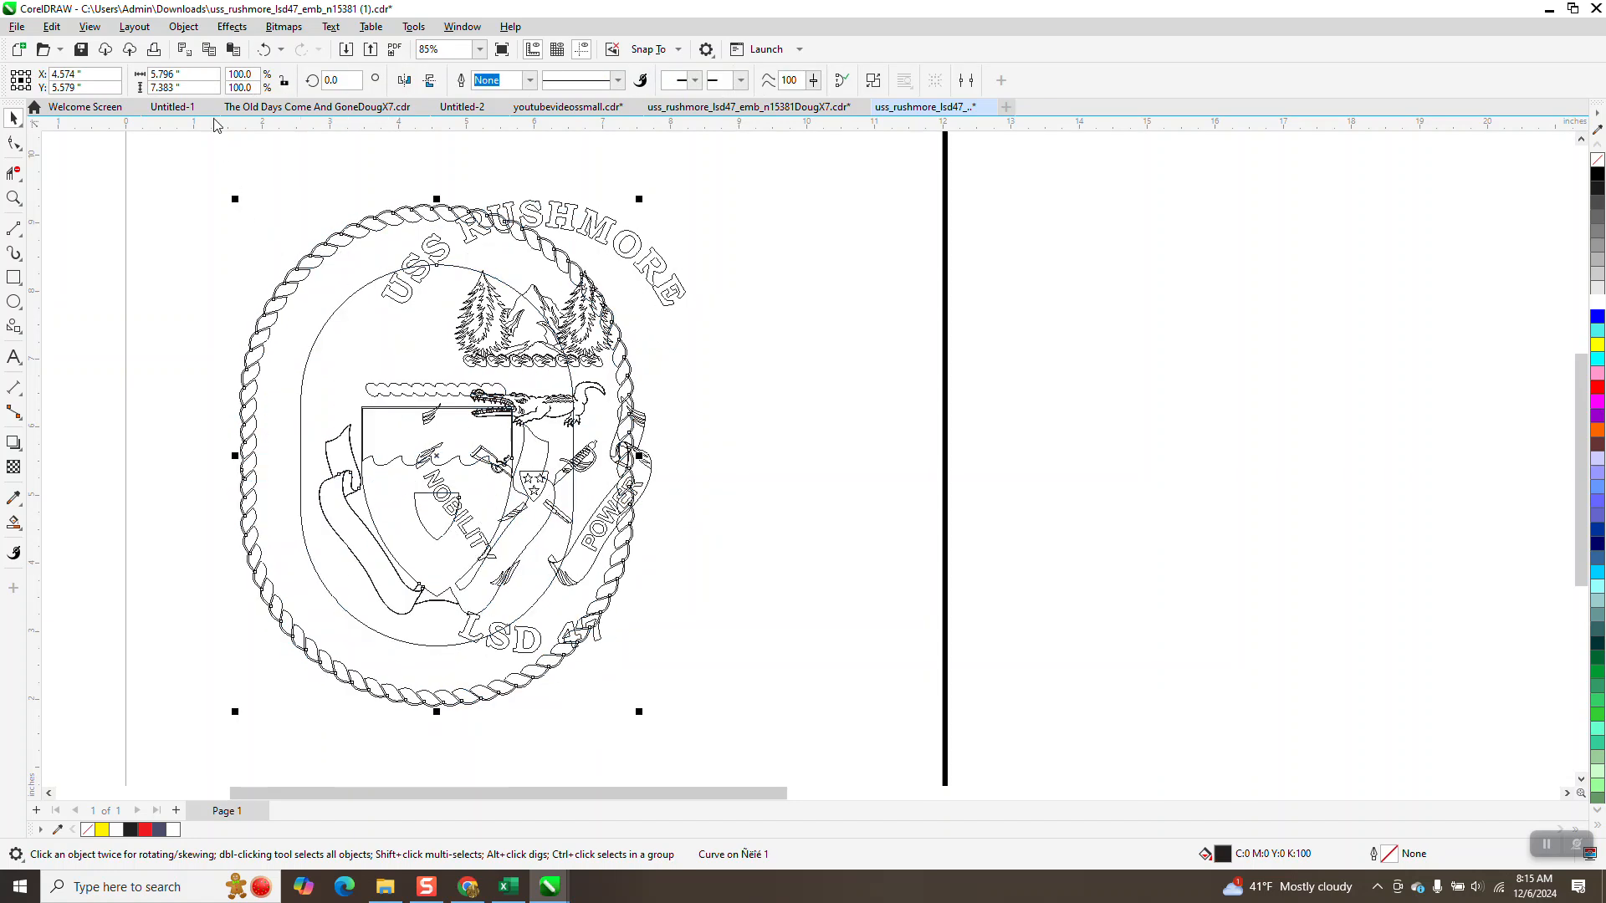
{"action": "left_click", "coordinate": [264, 50]}
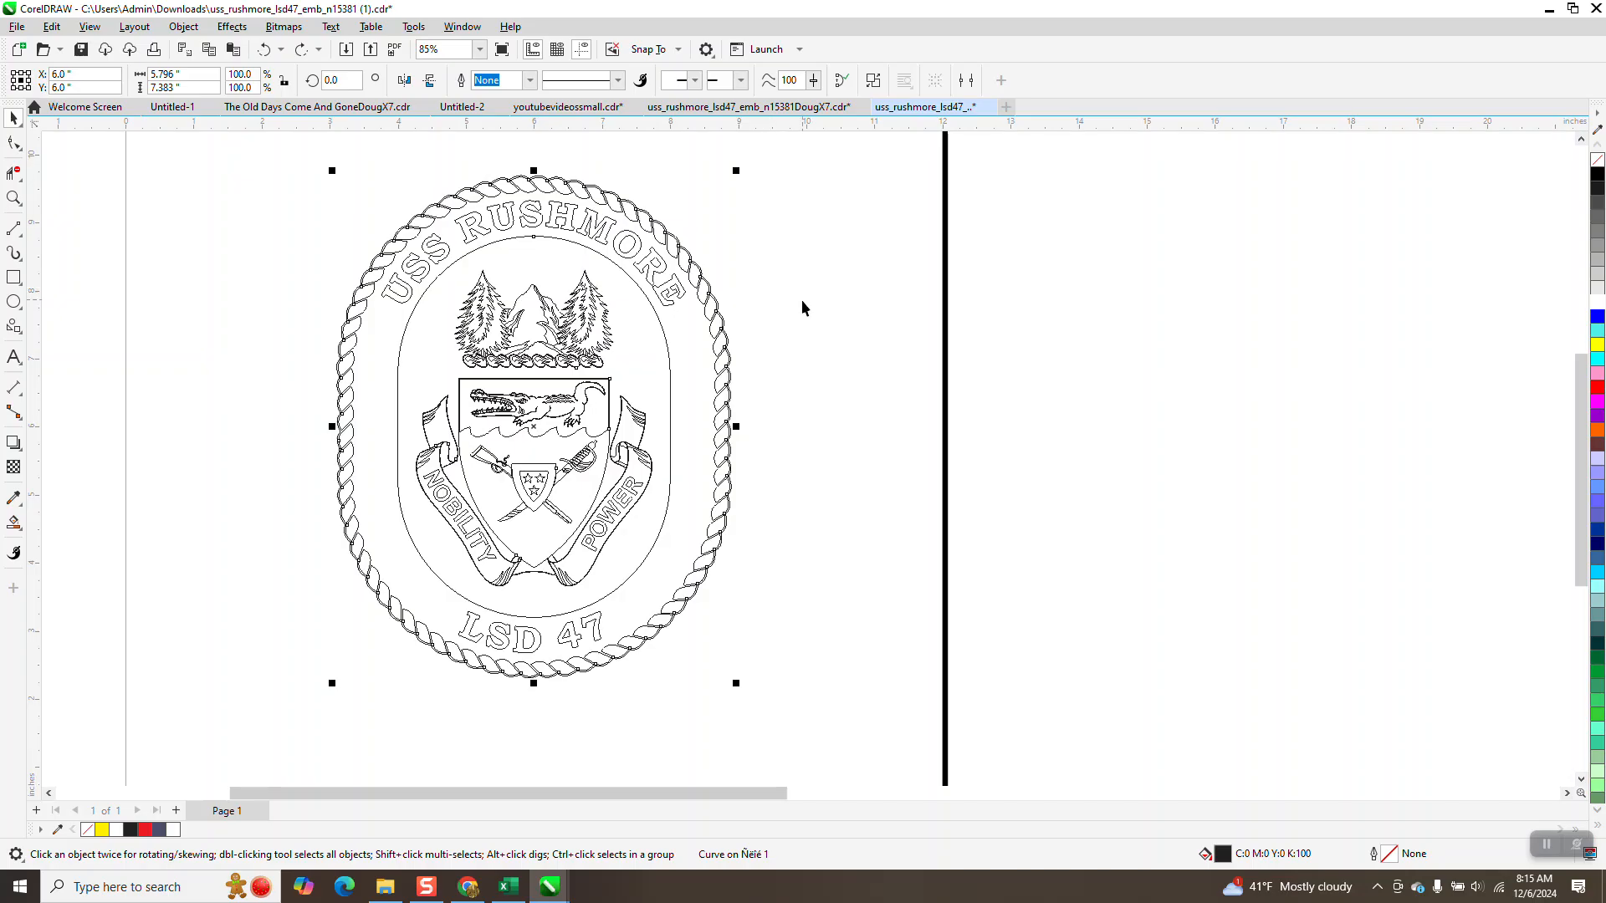
{"action": "left_click_drag", "start_coordinate": [505, 361], "coordinate": [935, 361]}
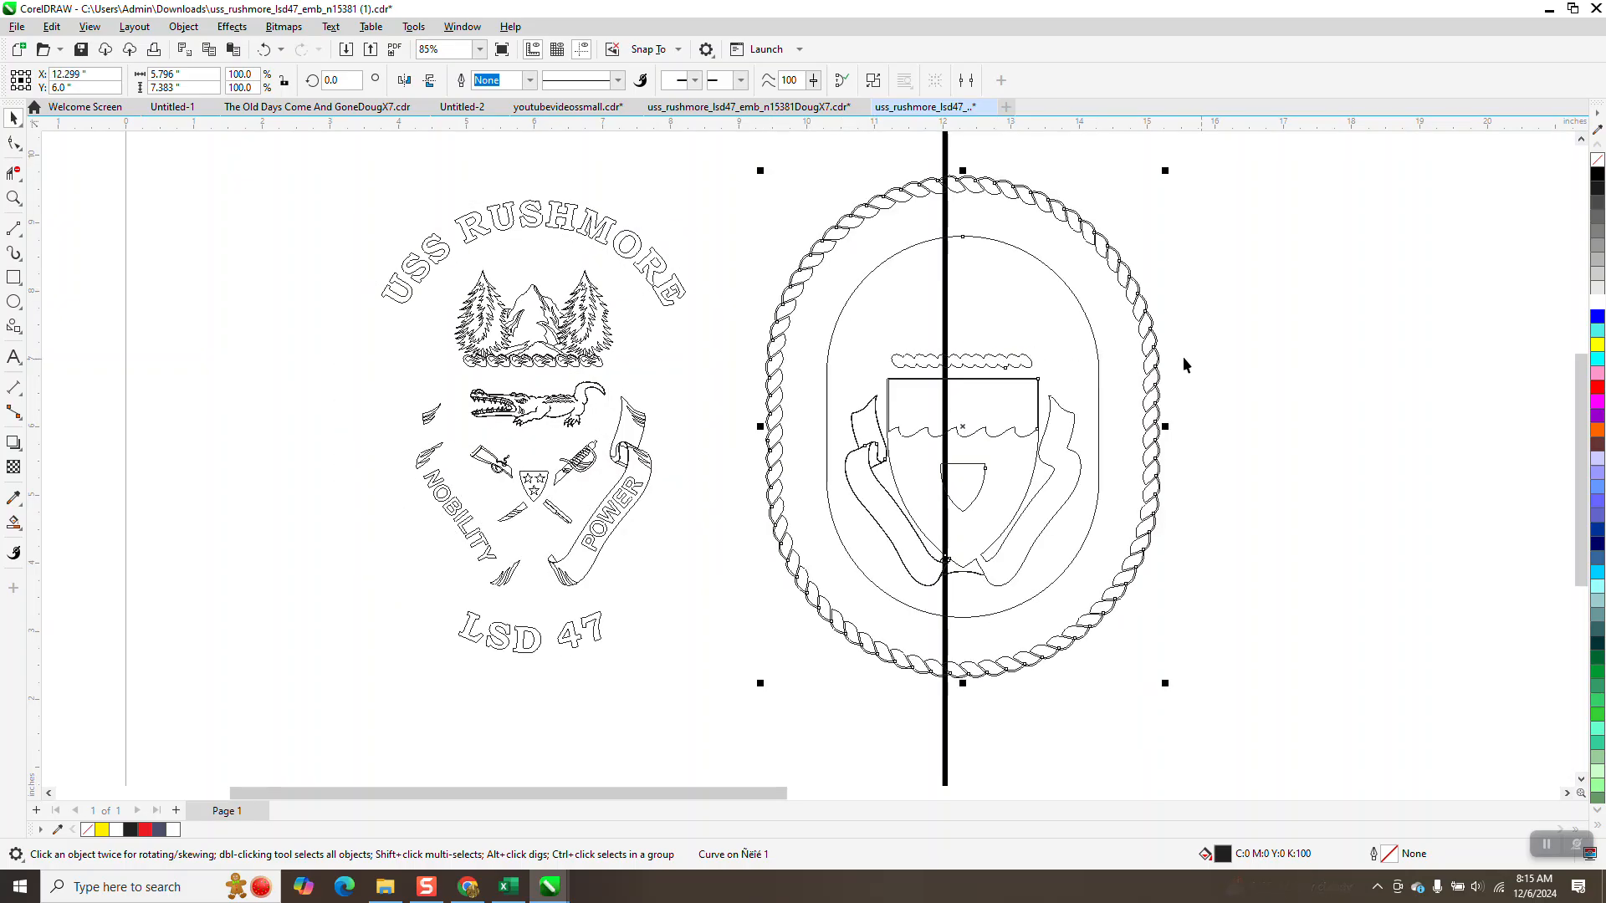
Try breaking the moved curve apart, check it in Enhanced view, and undo the break while keeping the curve beside the emblem.
{"action": "left_click", "coordinate": [183, 26]}
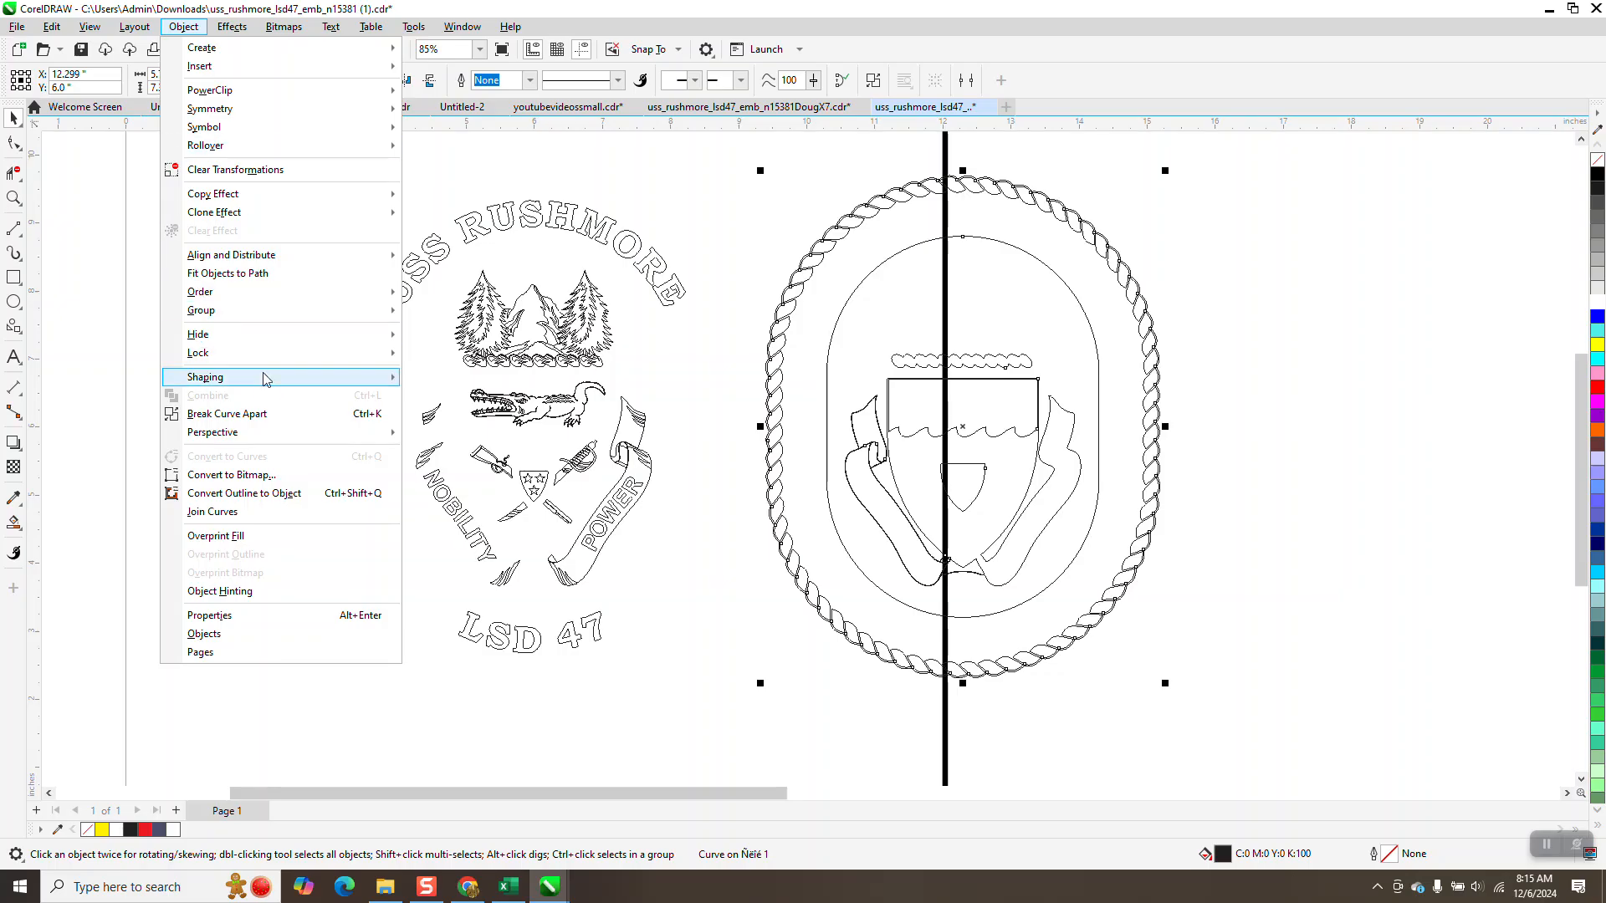
{"action": "left_click", "coordinate": [251, 414]}
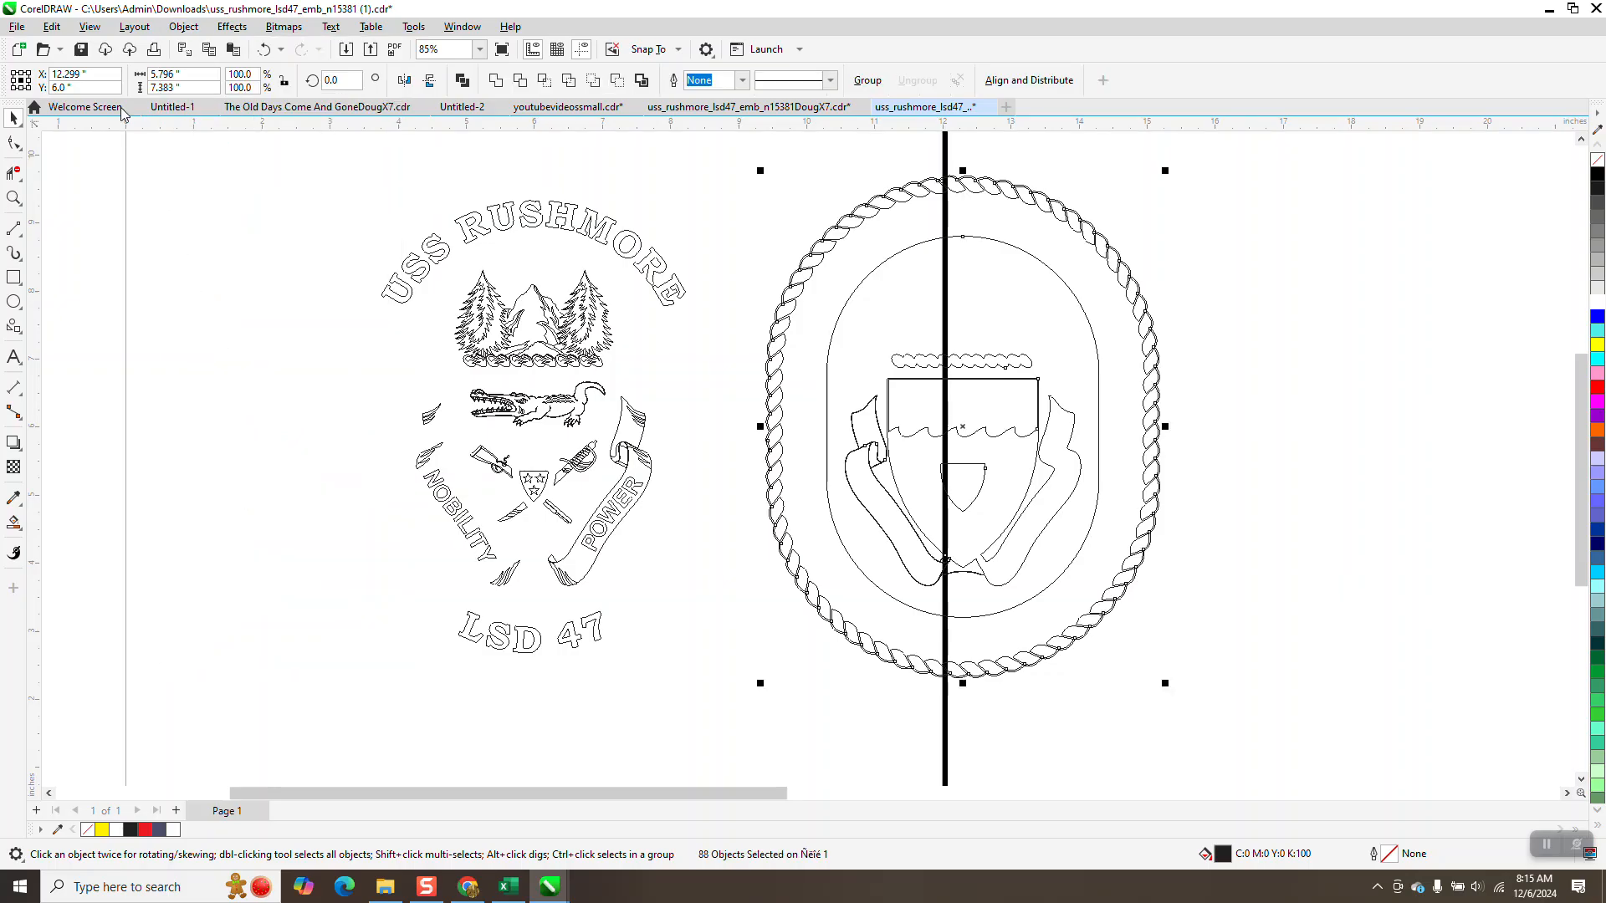
{"action": "left_click", "coordinate": [89, 26]}
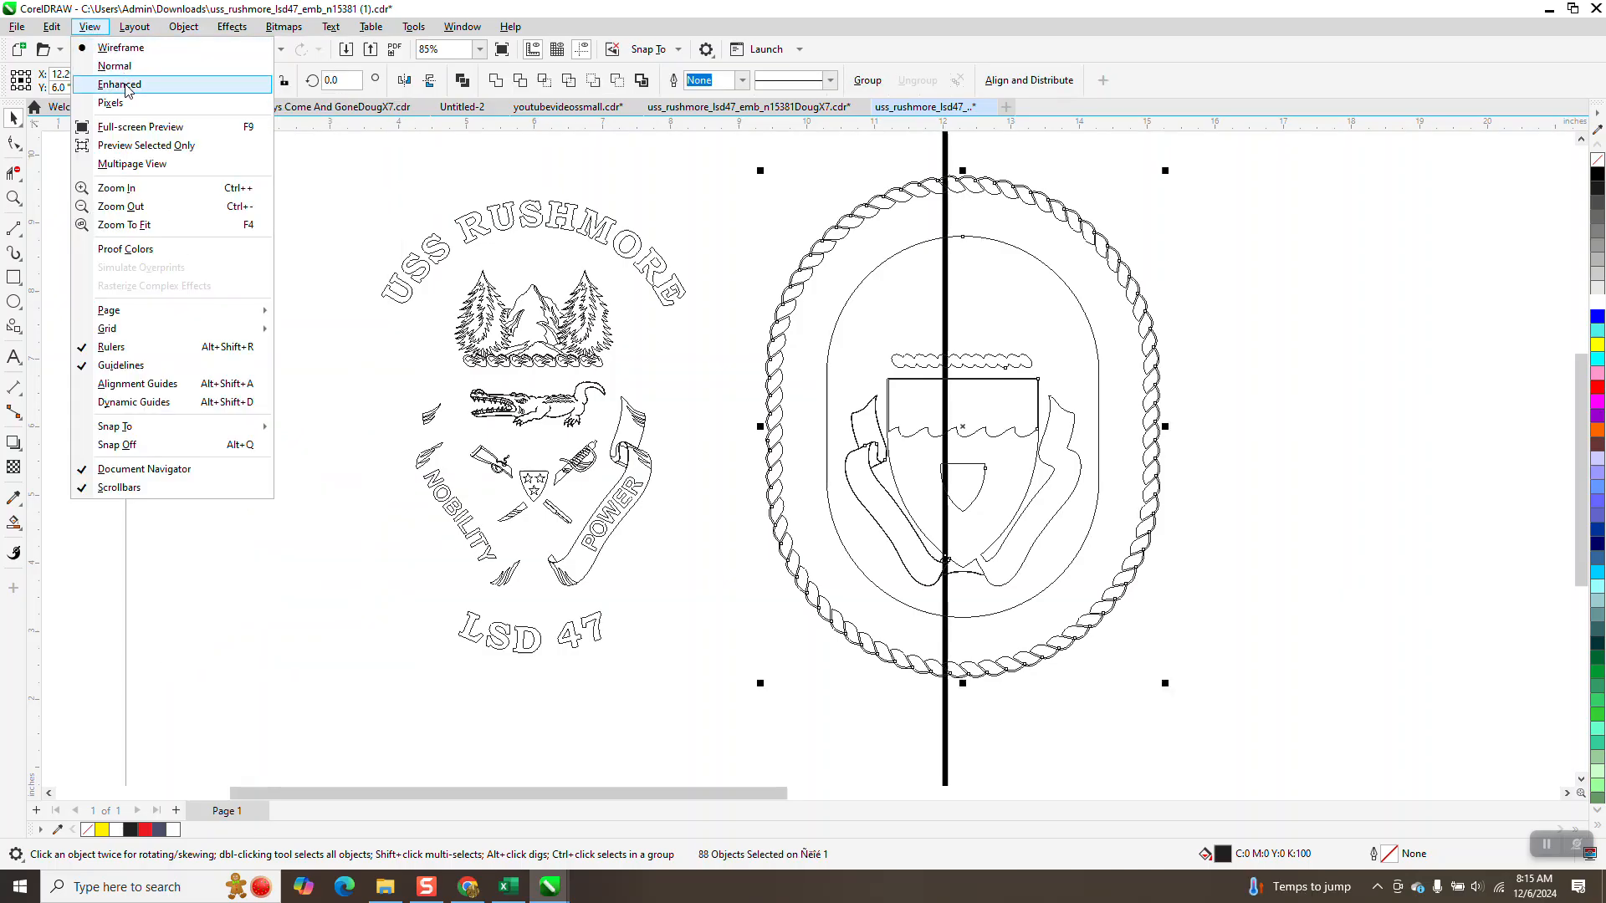
{"action": "left_click", "coordinate": [122, 84]}
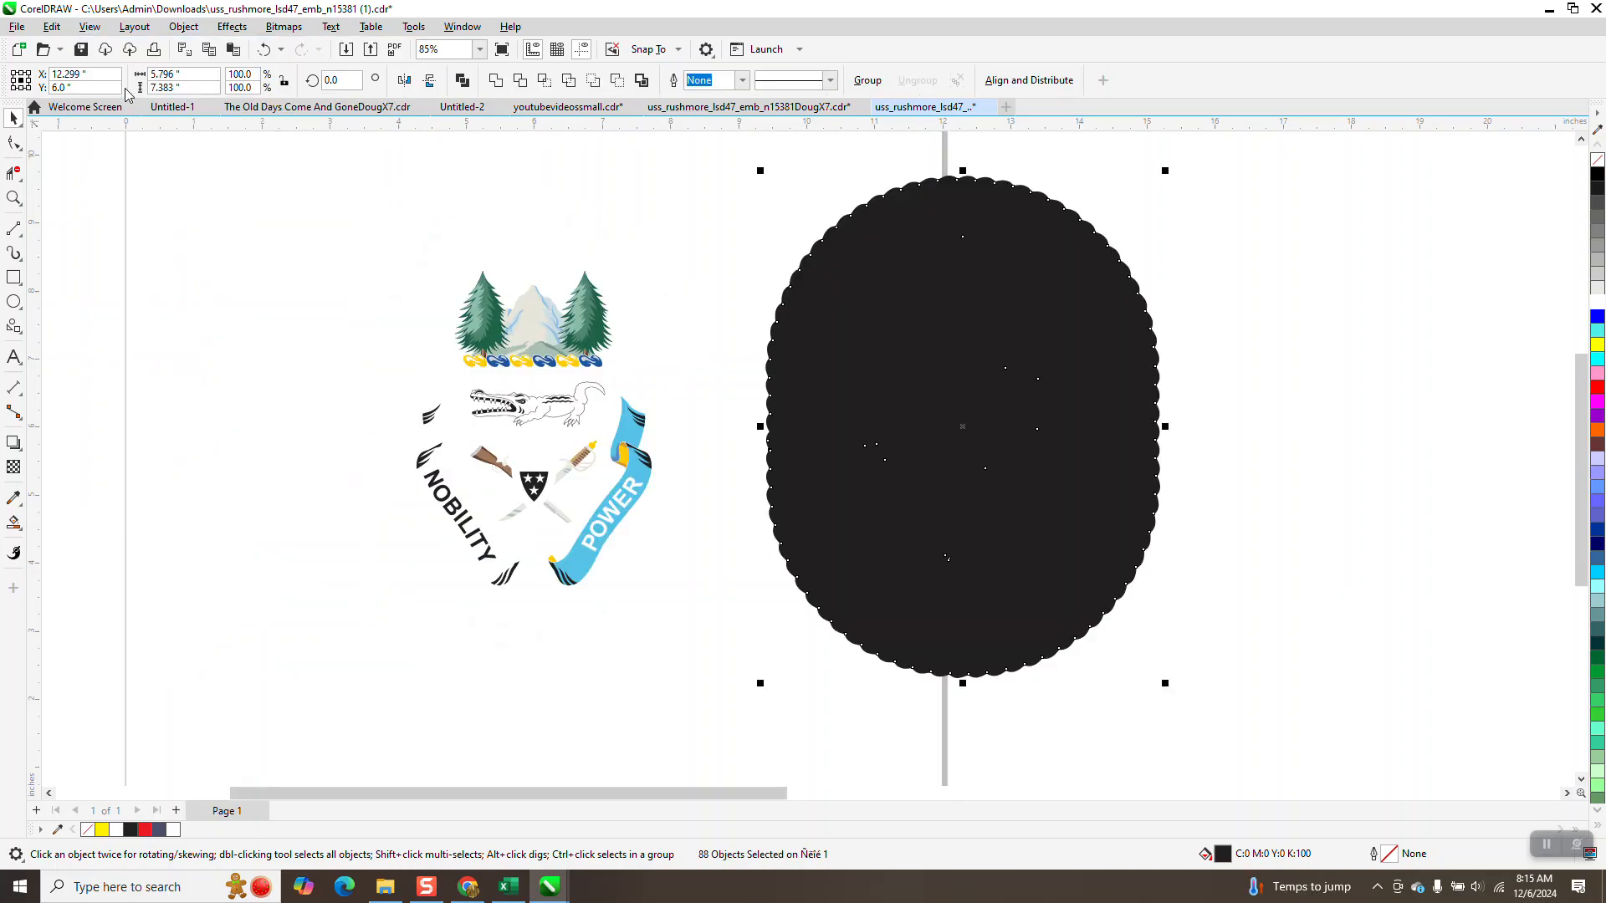
{"action": "left_click", "coordinate": [267, 49]}
{"action": "left_click", "coordinate": [266, 49]}
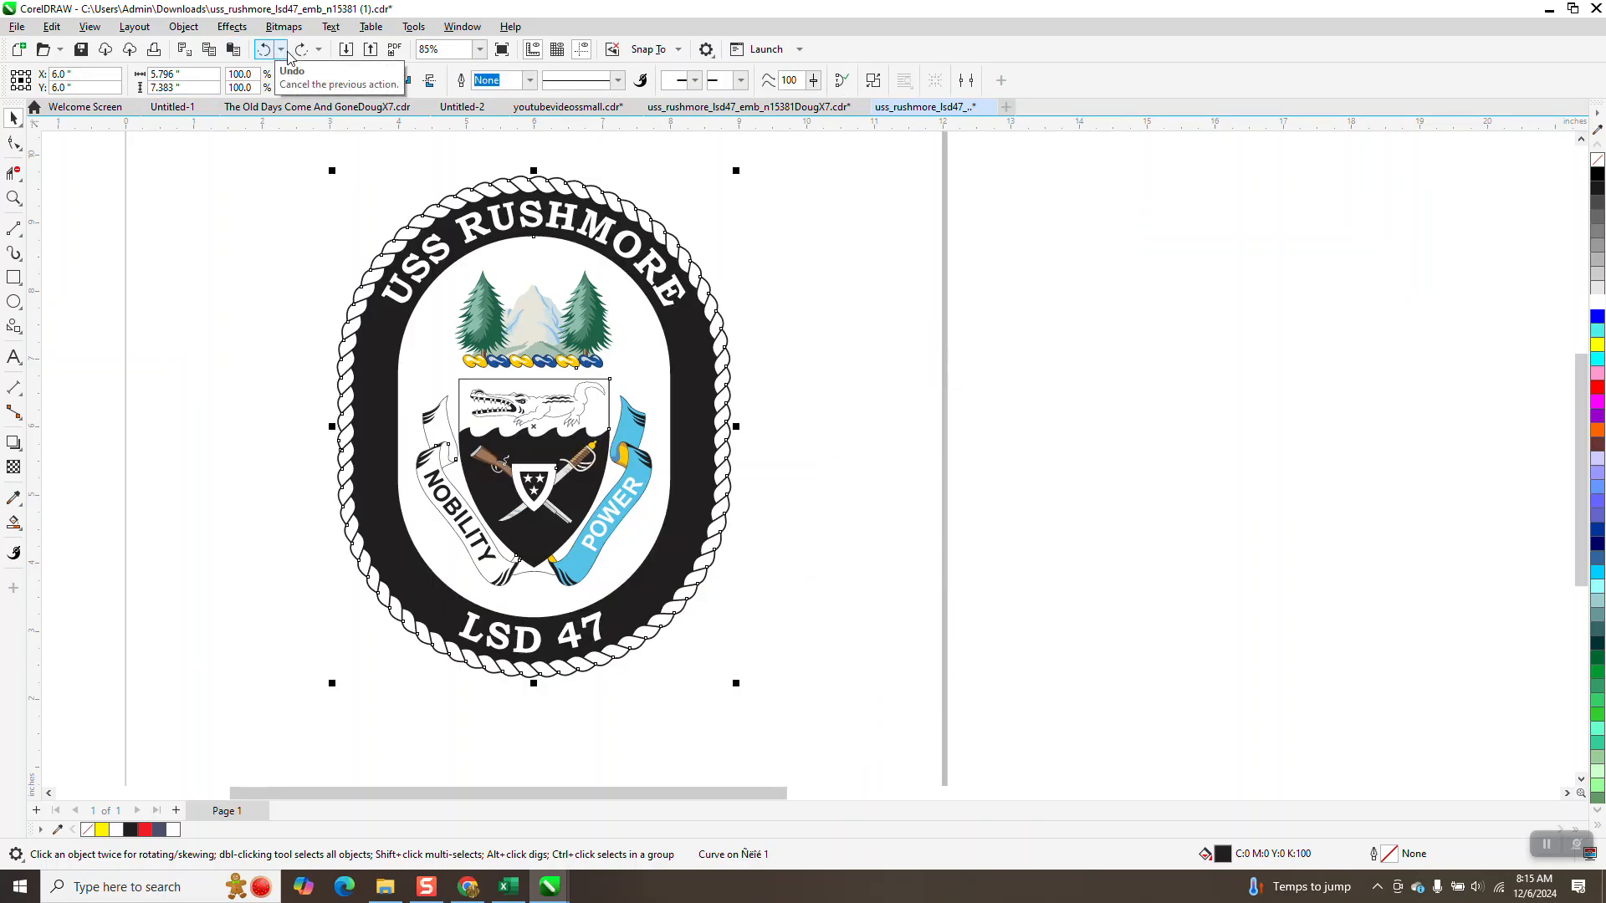
{"action": "left_click", "coordinate": [302, 52]}
Remove the fill from the combined rope, border and shield curve and give it a black hairline outline.
{"action": "left_click_drag", "start_coordinate": [323, 173], "coordinate": [725, 351]}
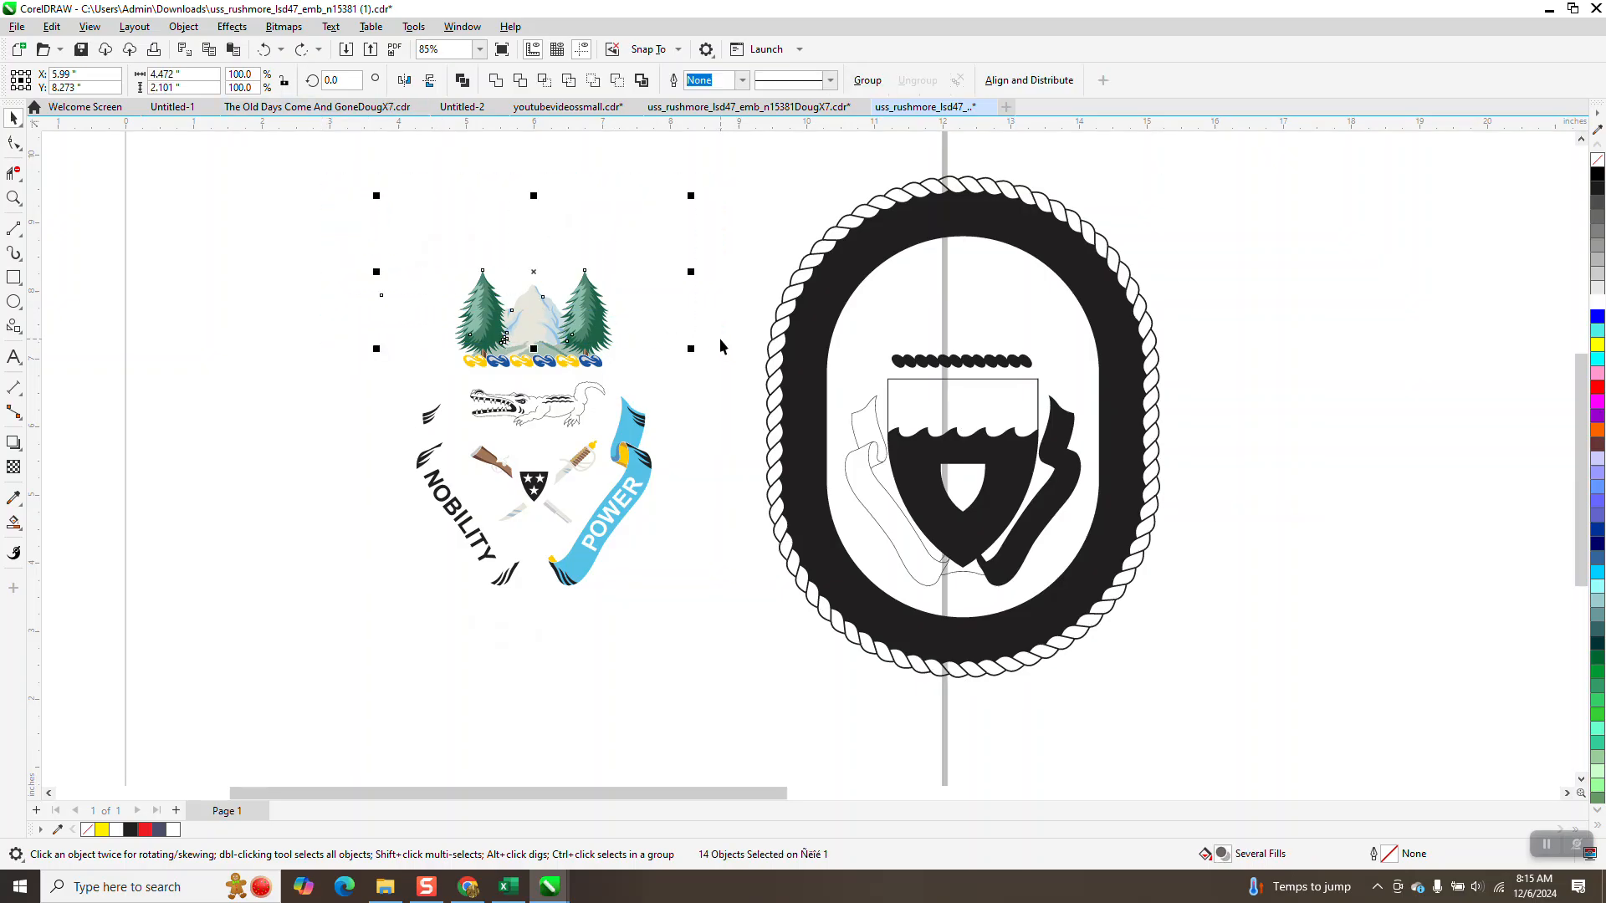
{"action": "left_click", "coordinate": [849, 261]}
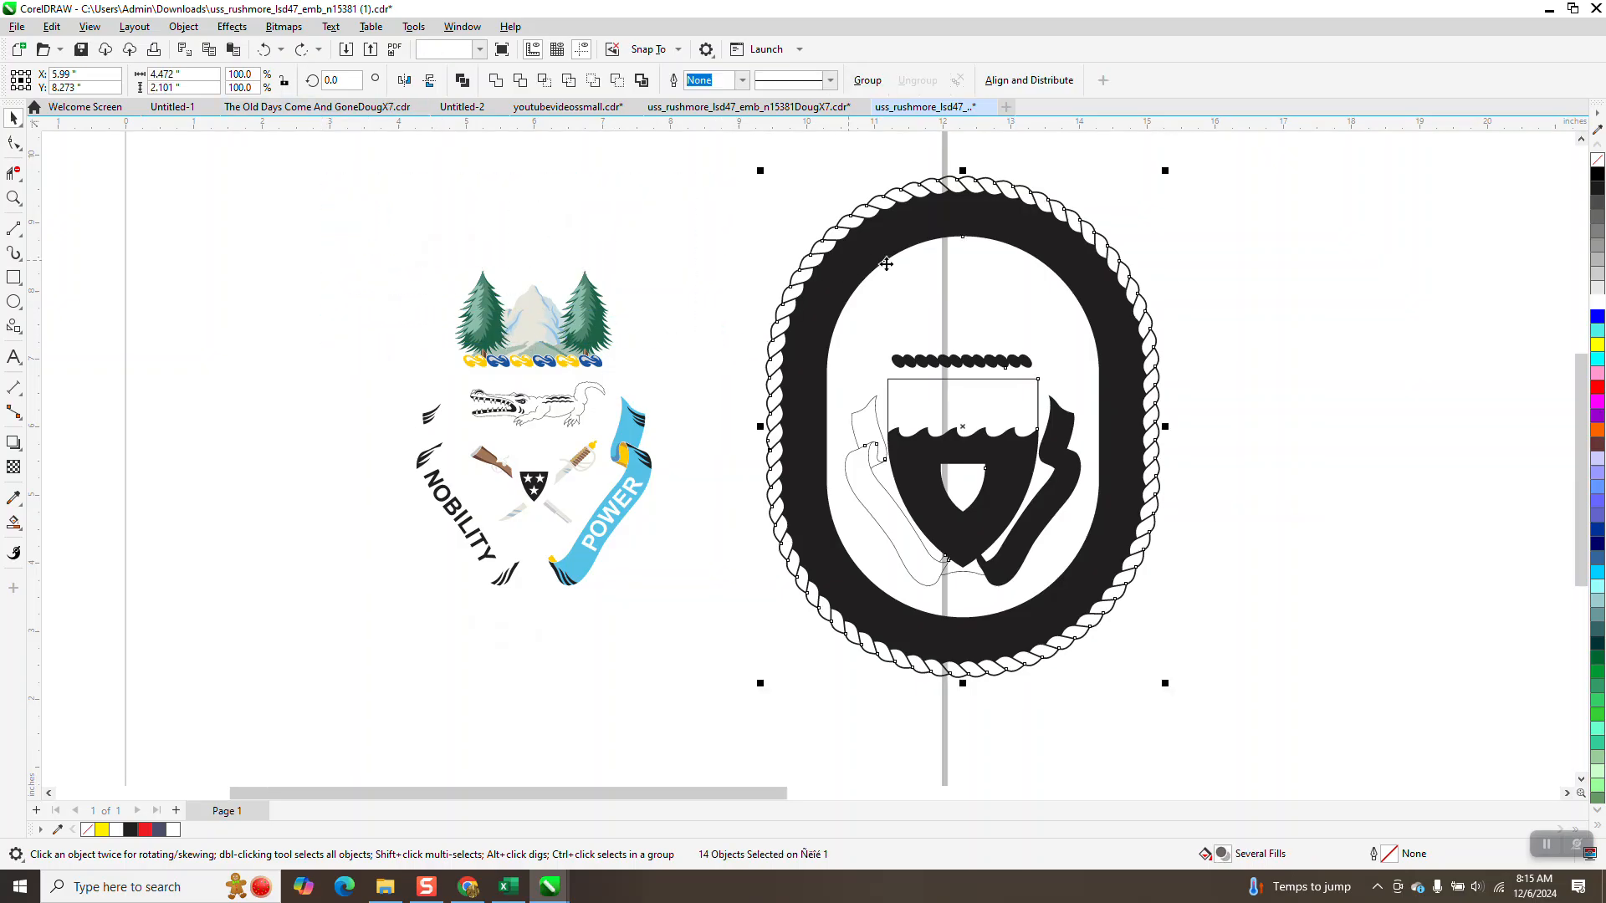
{"action": "left_click", "coordinate": [1597, 161]}
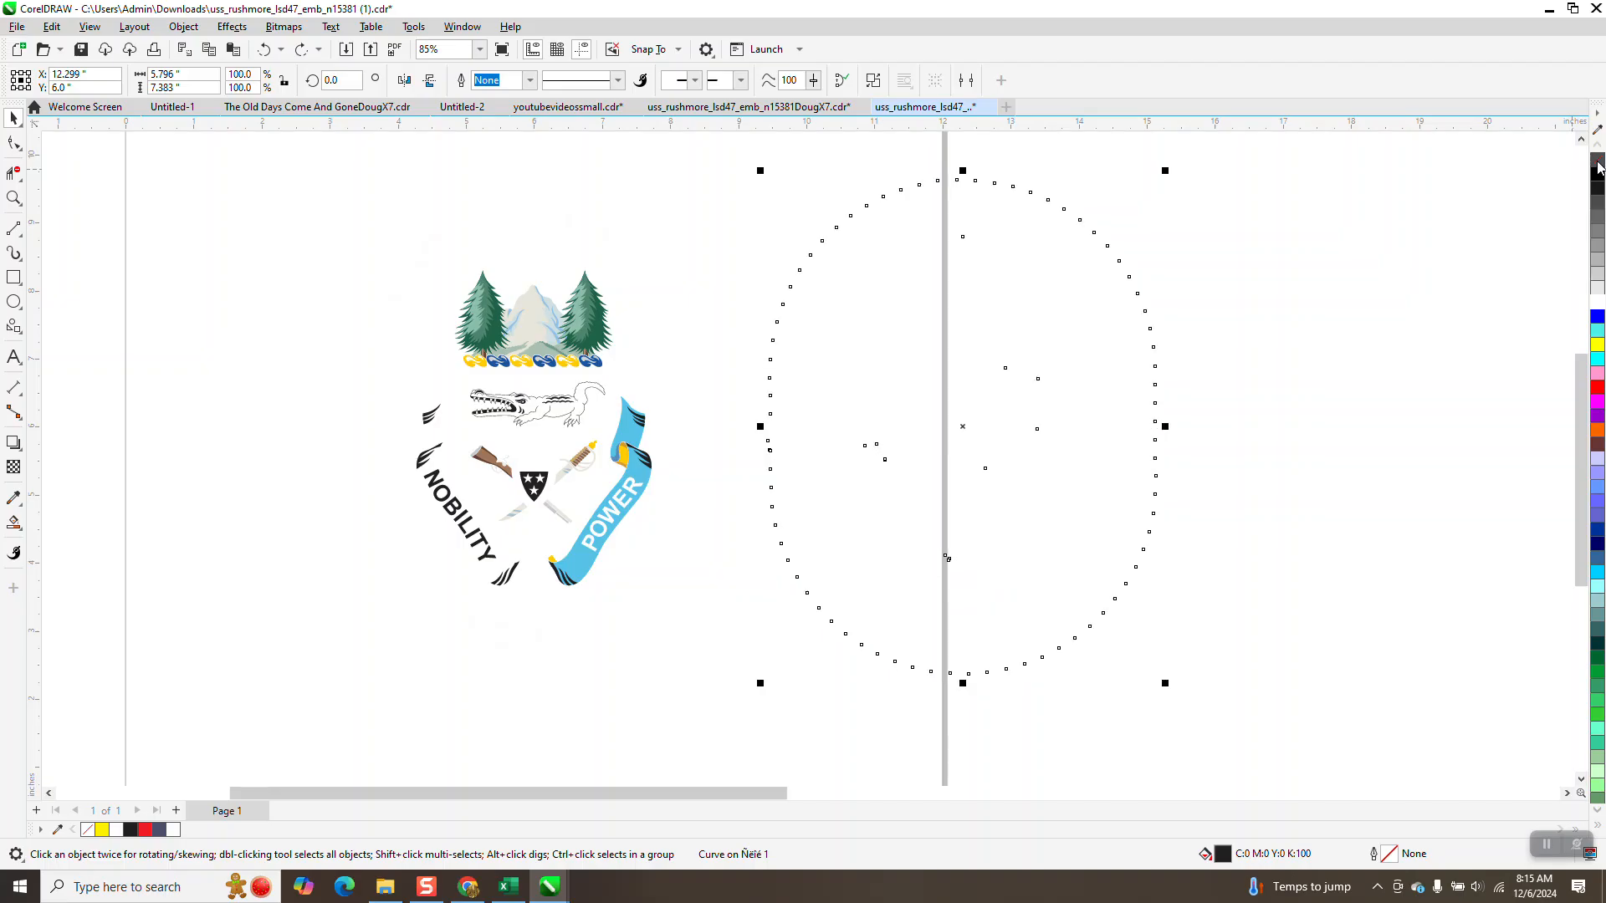
{"action": "right_click", "coordinate": [1598, 173]}
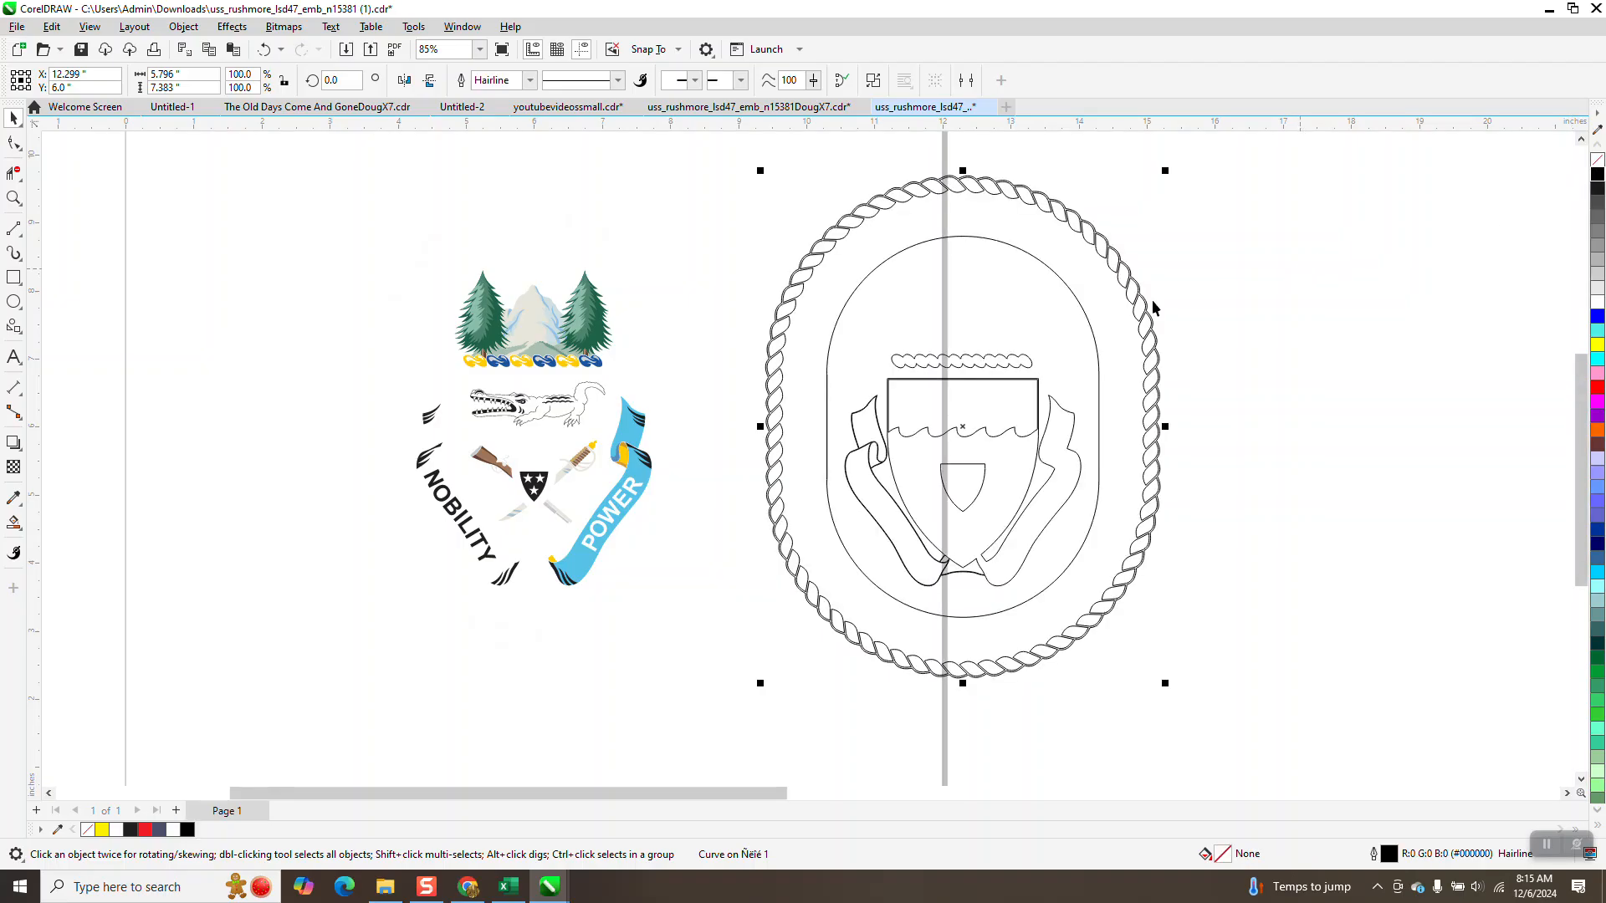
Fill the USS RUSHMORE lettering and the tree and mountain shading black, and undo their trial move onto the outline copy.
{"action": "left_click_drag", "start_coordinate": [361, 182], "coordinate": [690, 303]}
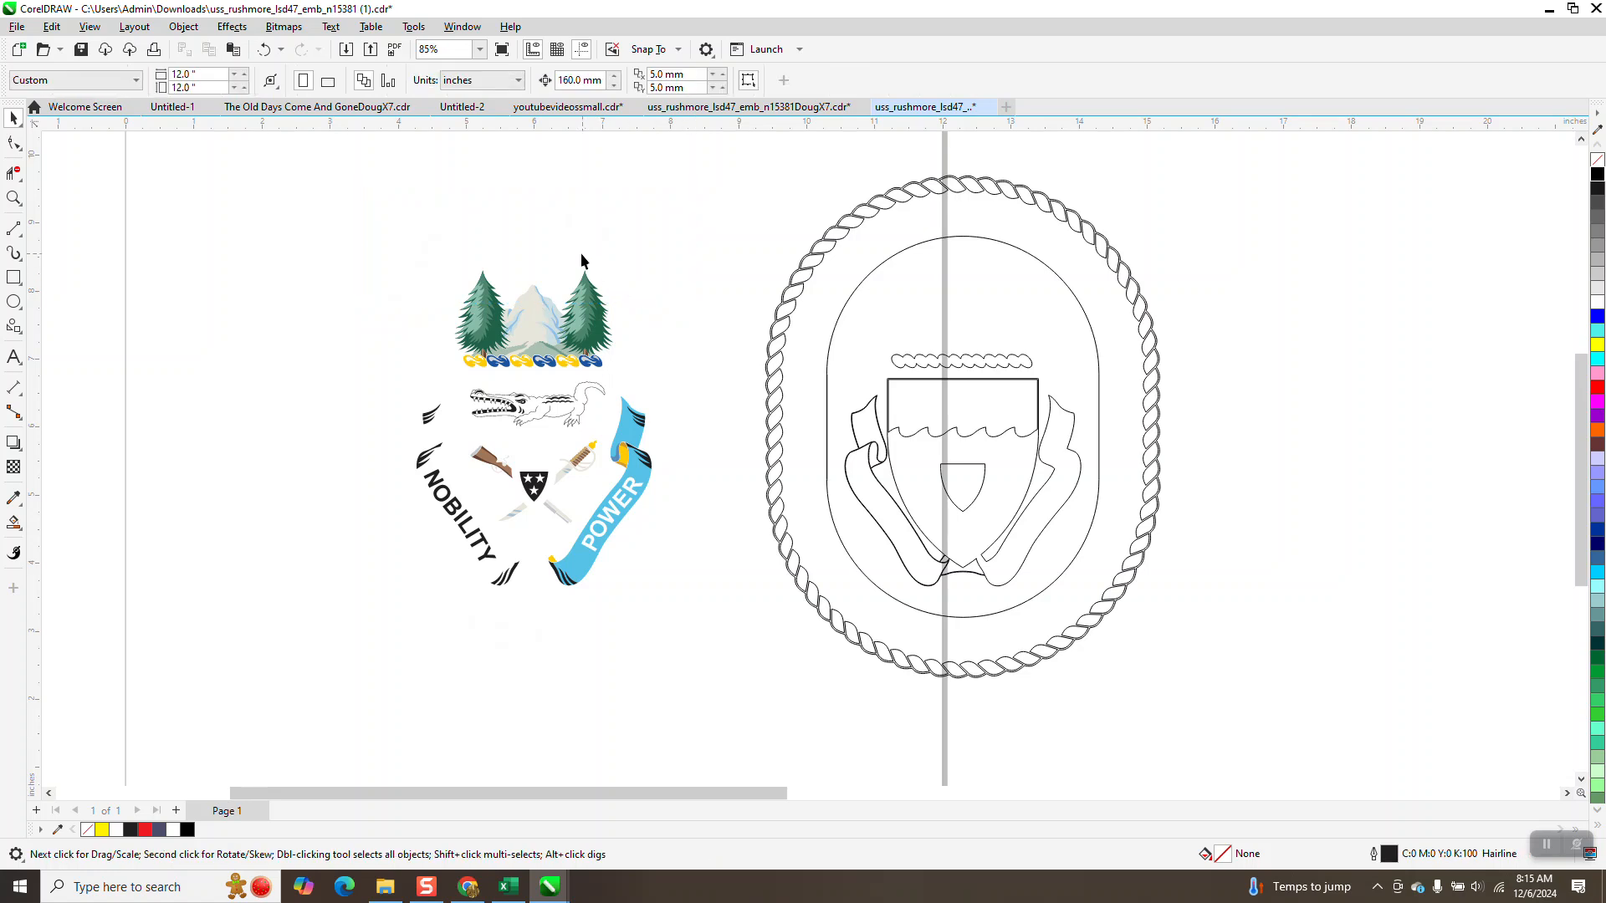
{"action": "left_click_drag", "start_coordinate": [367, 233], "coordinate": [712, 340]}
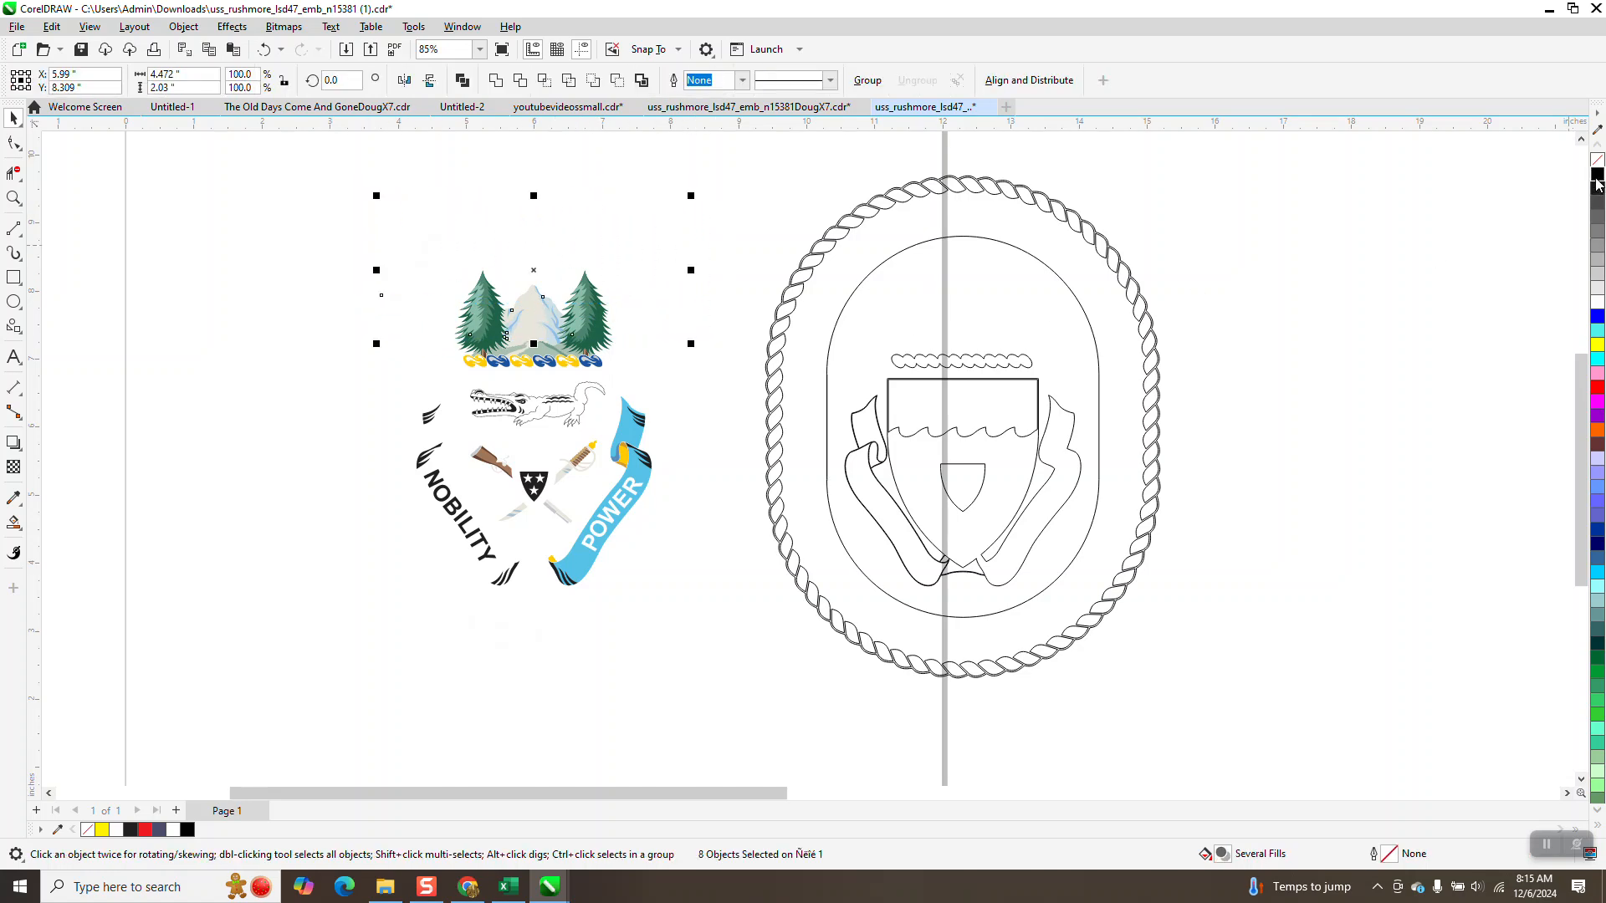
{"action": "left_click", "coordinate": [1598, 177]}
{"action": "key", "text": "shift+Right"}
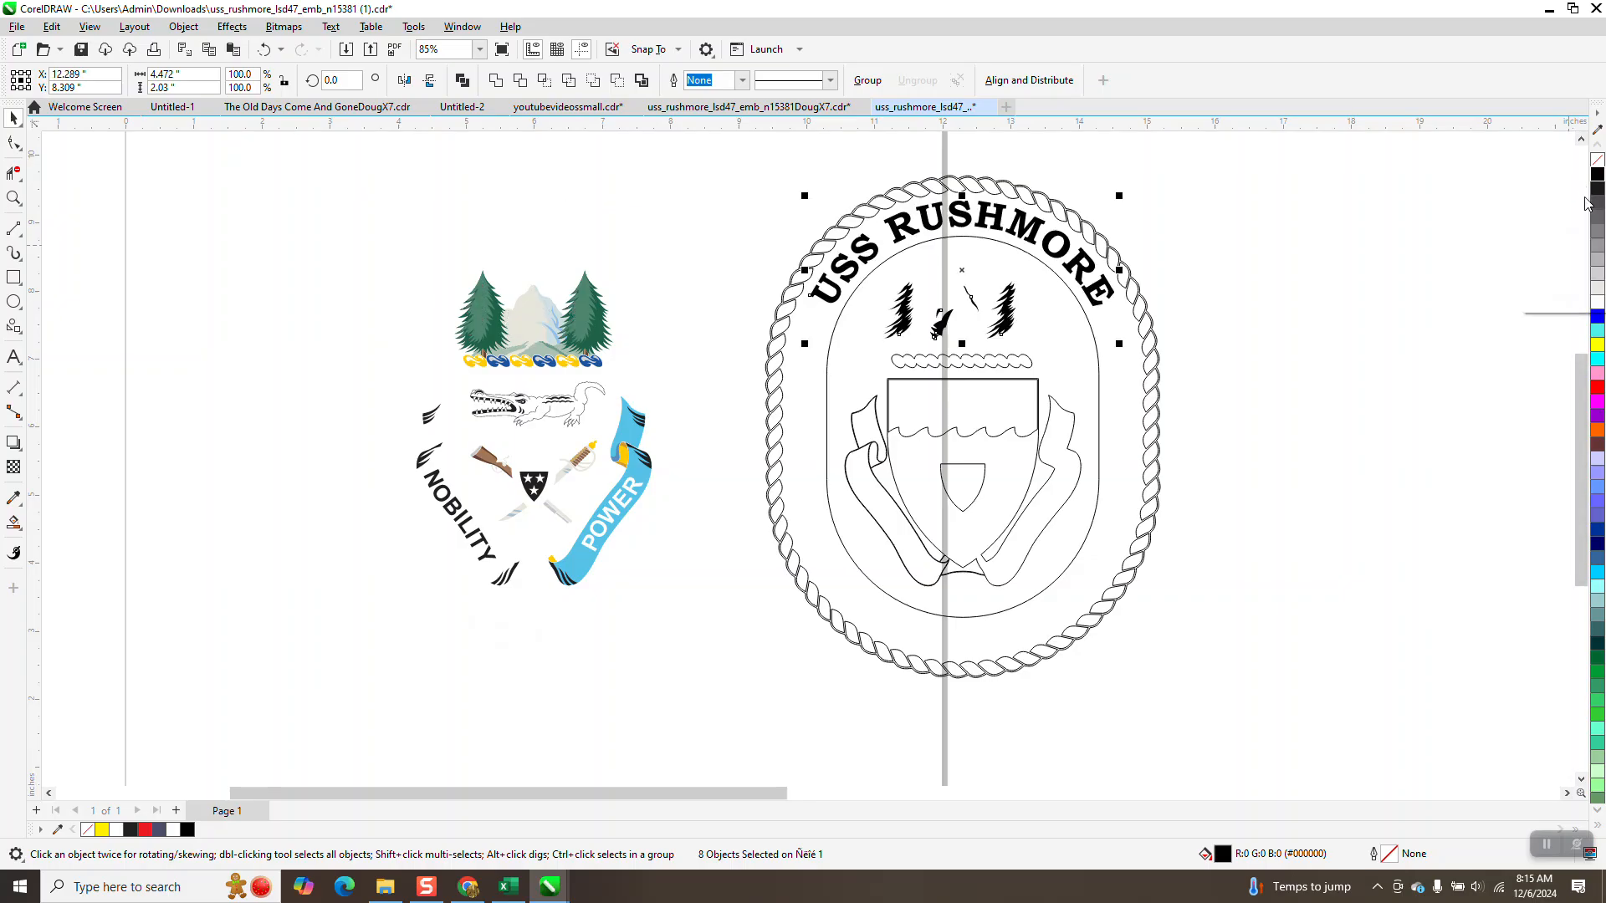
{"action": "key", "text": "ctrl+z"}
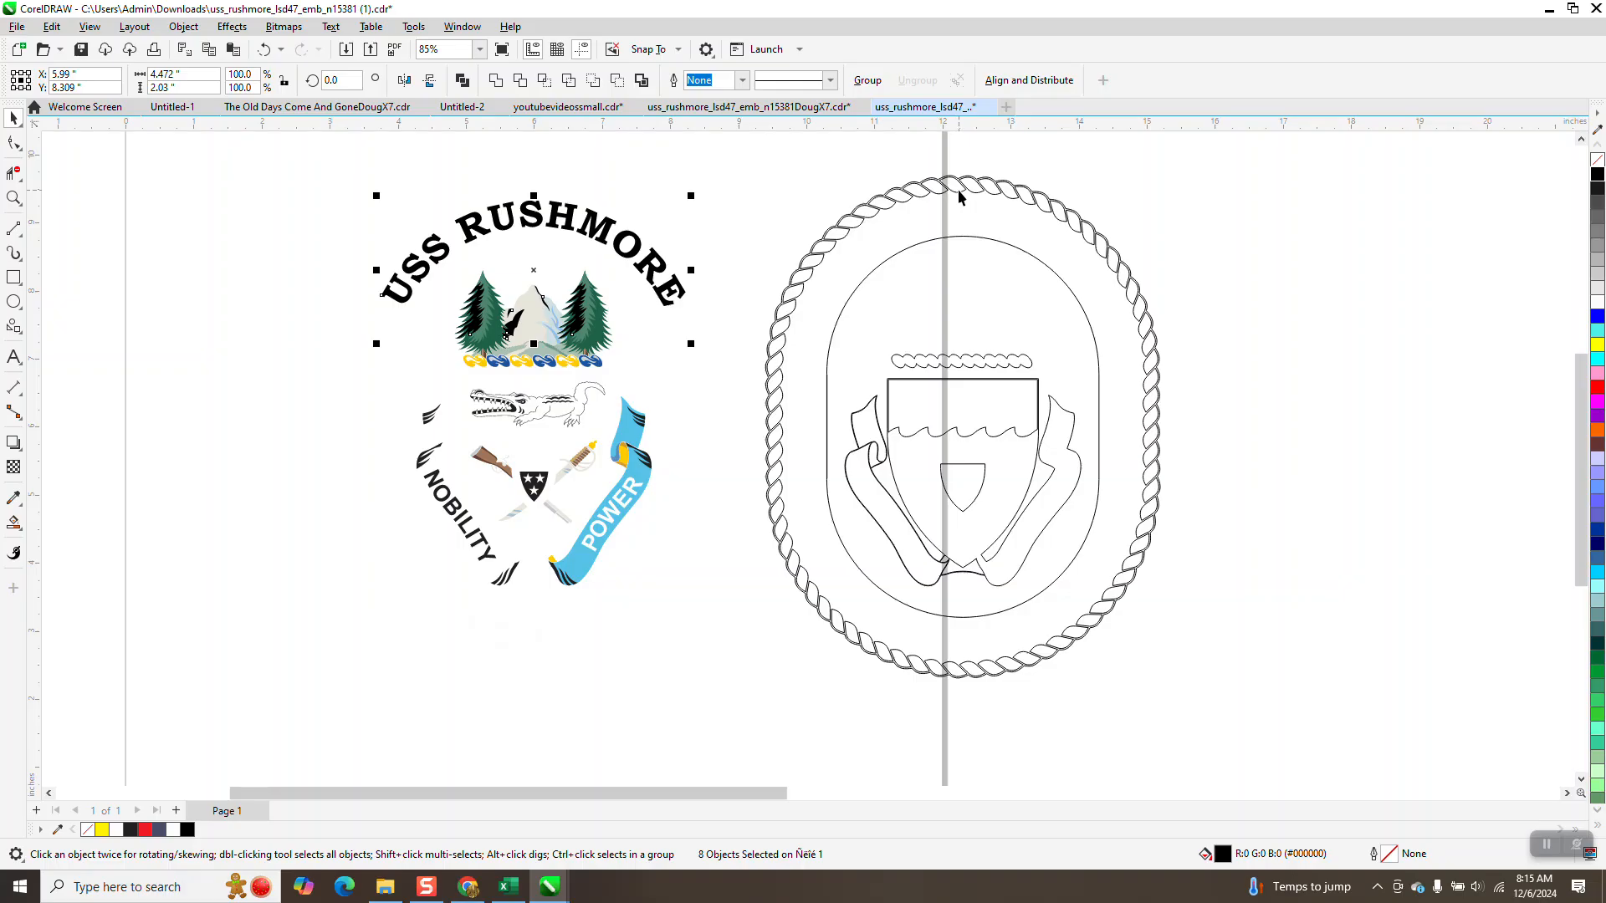
Break apart the combined rope, border, shield and ribbon curve beside the color emblem.
{"action": "left_click", "coordinate": [988, 239]}
{"action": "left_click", "coordinate": [184, 27]}
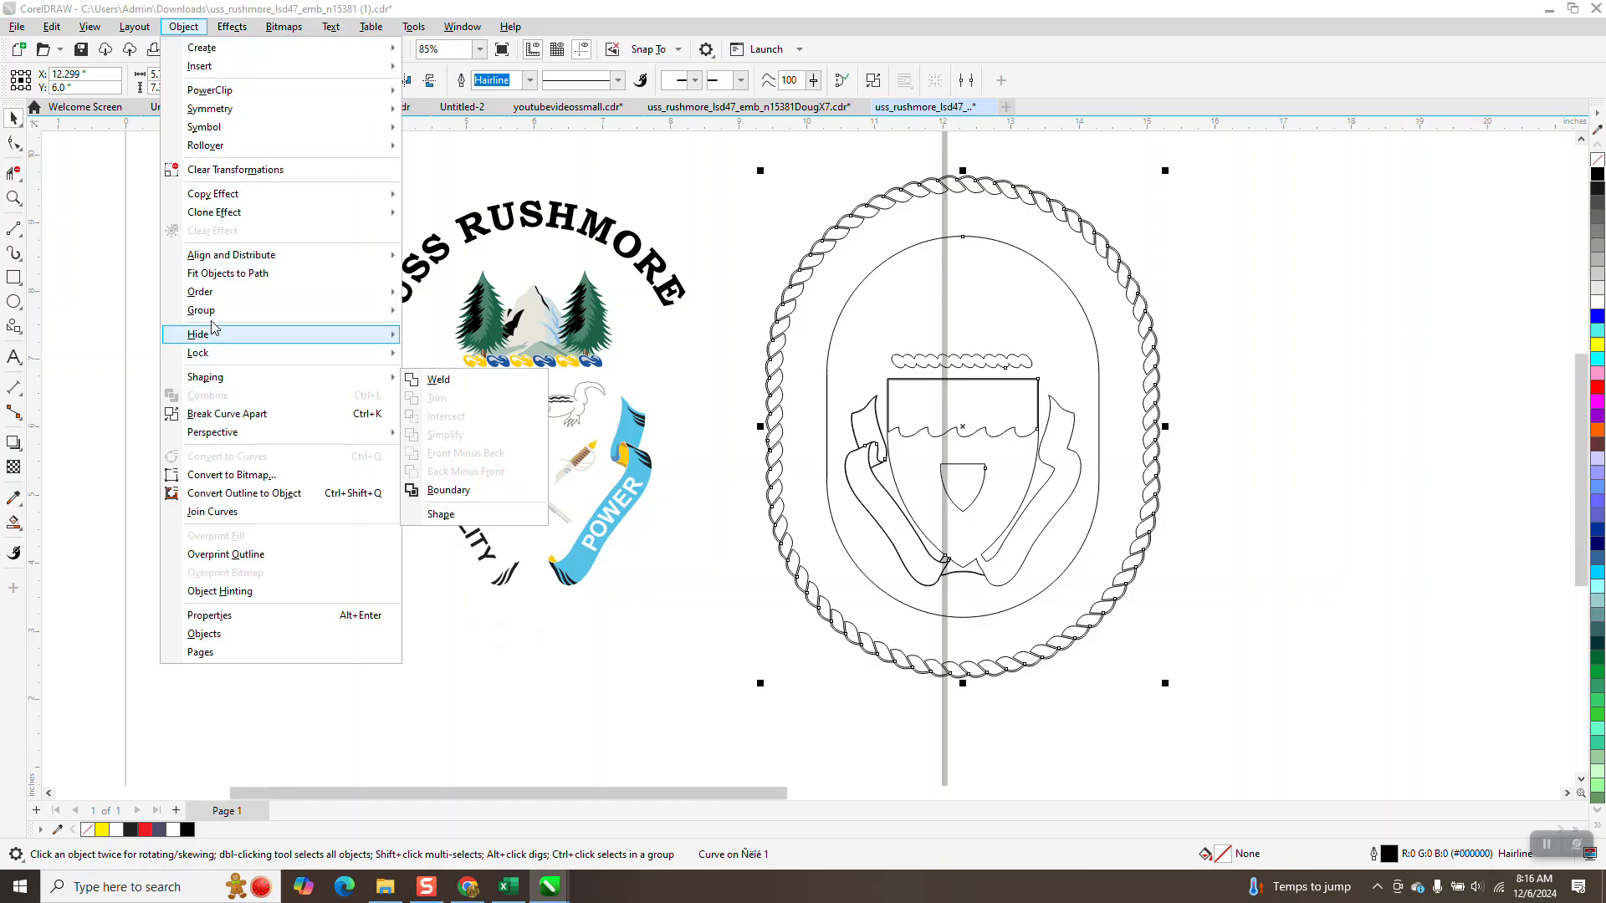
{"action": "mouse_move", "coordinate": [212, 314]}
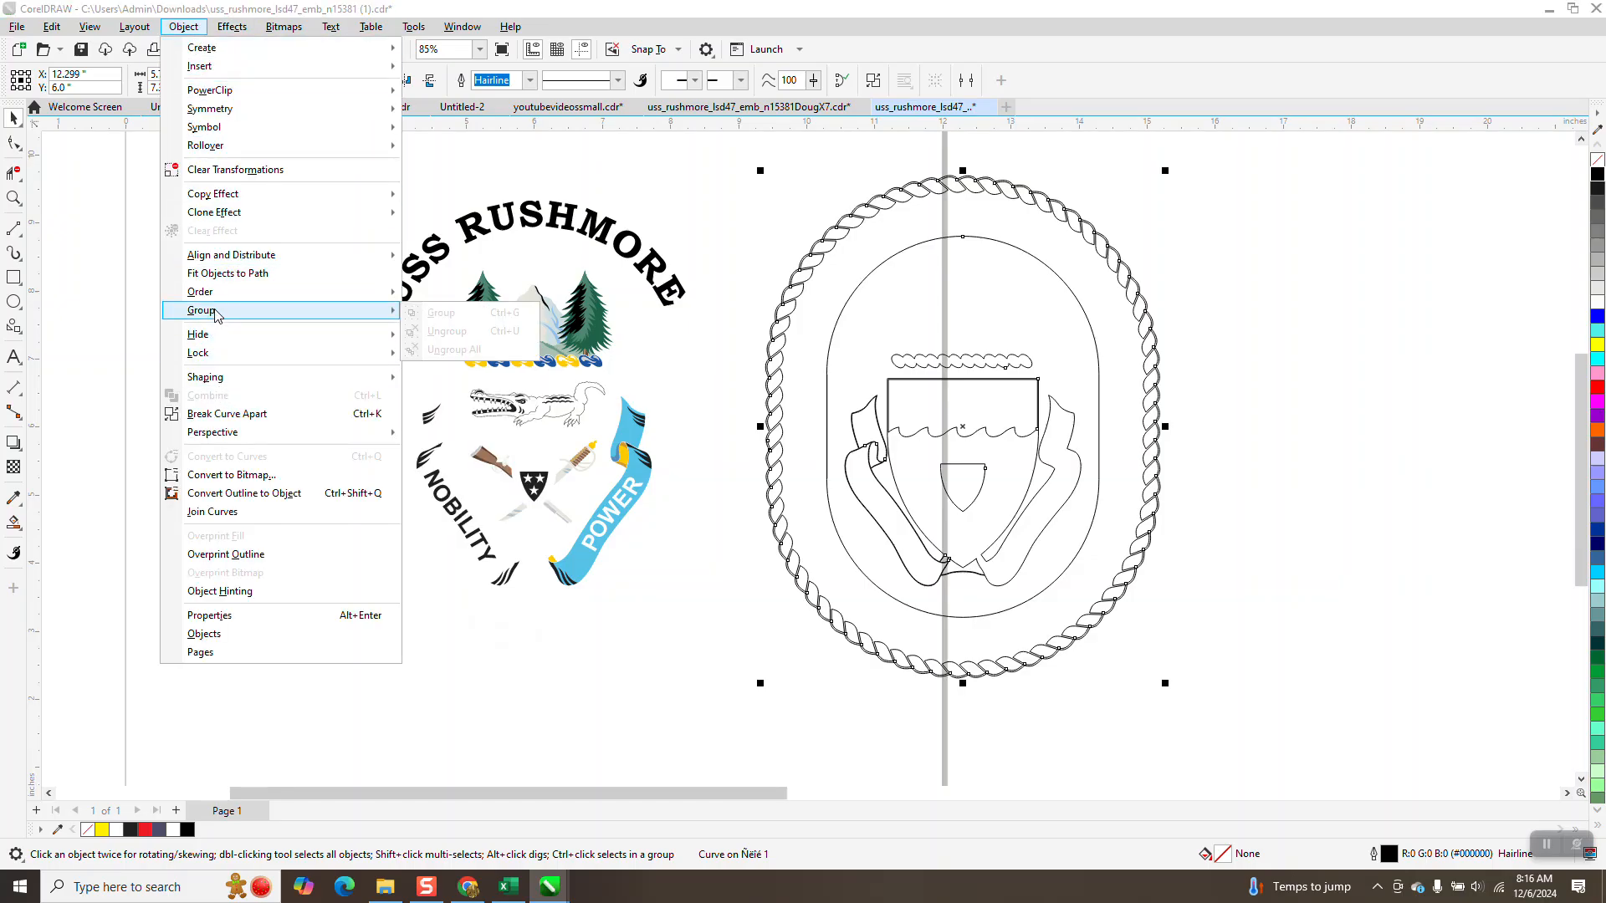
{"action": "mouse_move", "coordinate": [375, 256]}
{"action": "left_click", "coordinate": [560, 175]}
{"action": "left_click", "coordinate": [563, 163]}
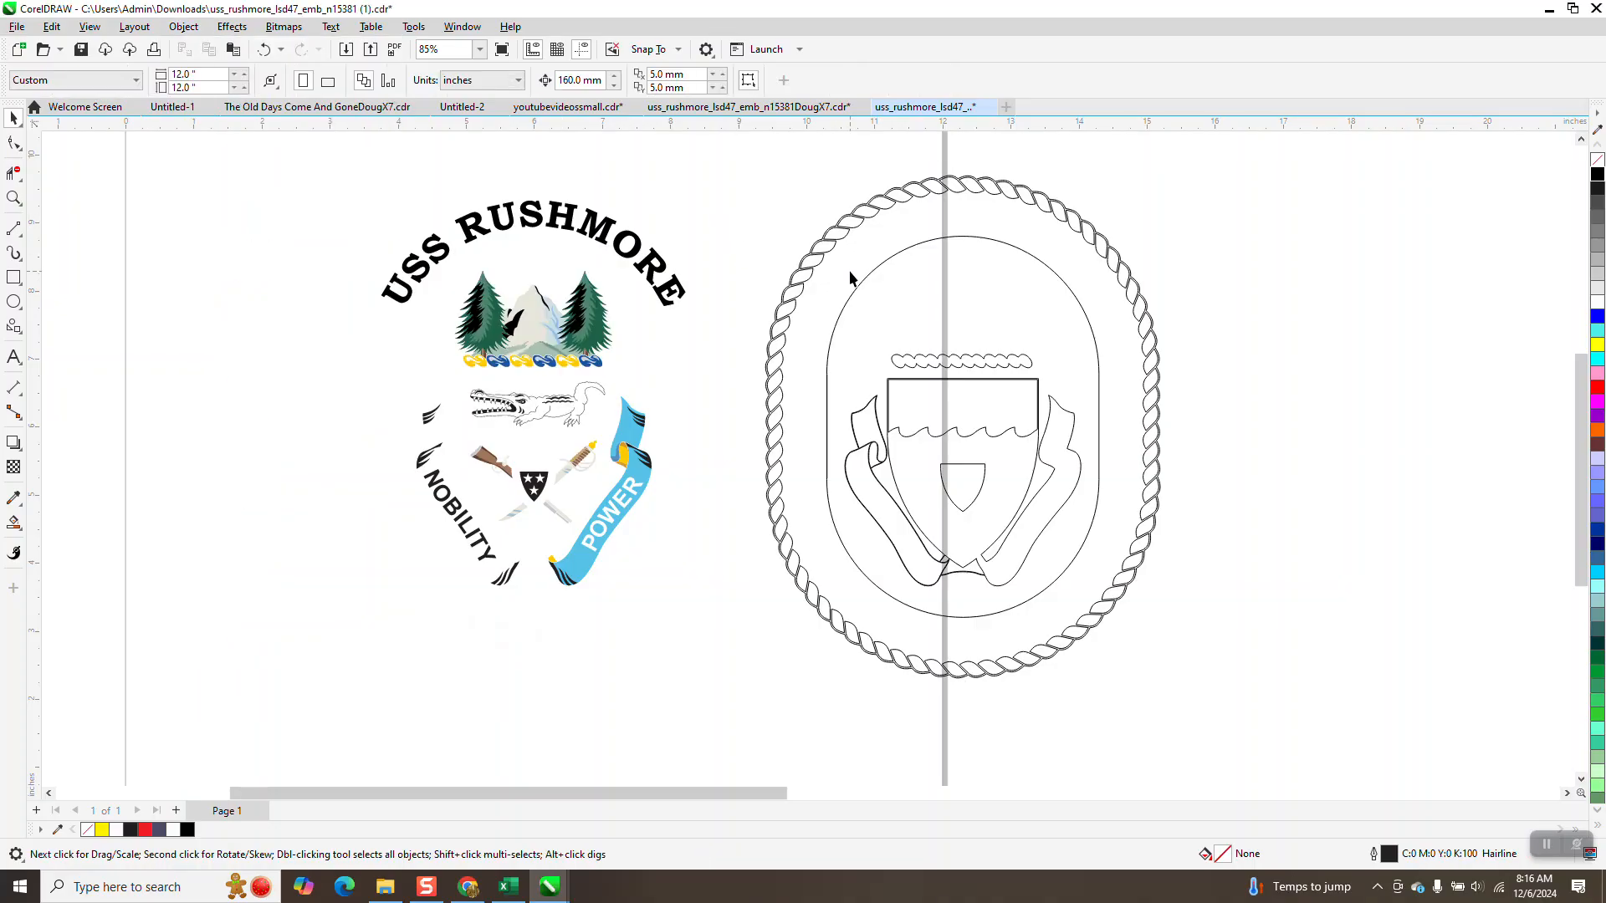
{"action": "left_click", "coordinate": [833, 247]}
{"action": "left_click", "coordinate": [833, 247]}
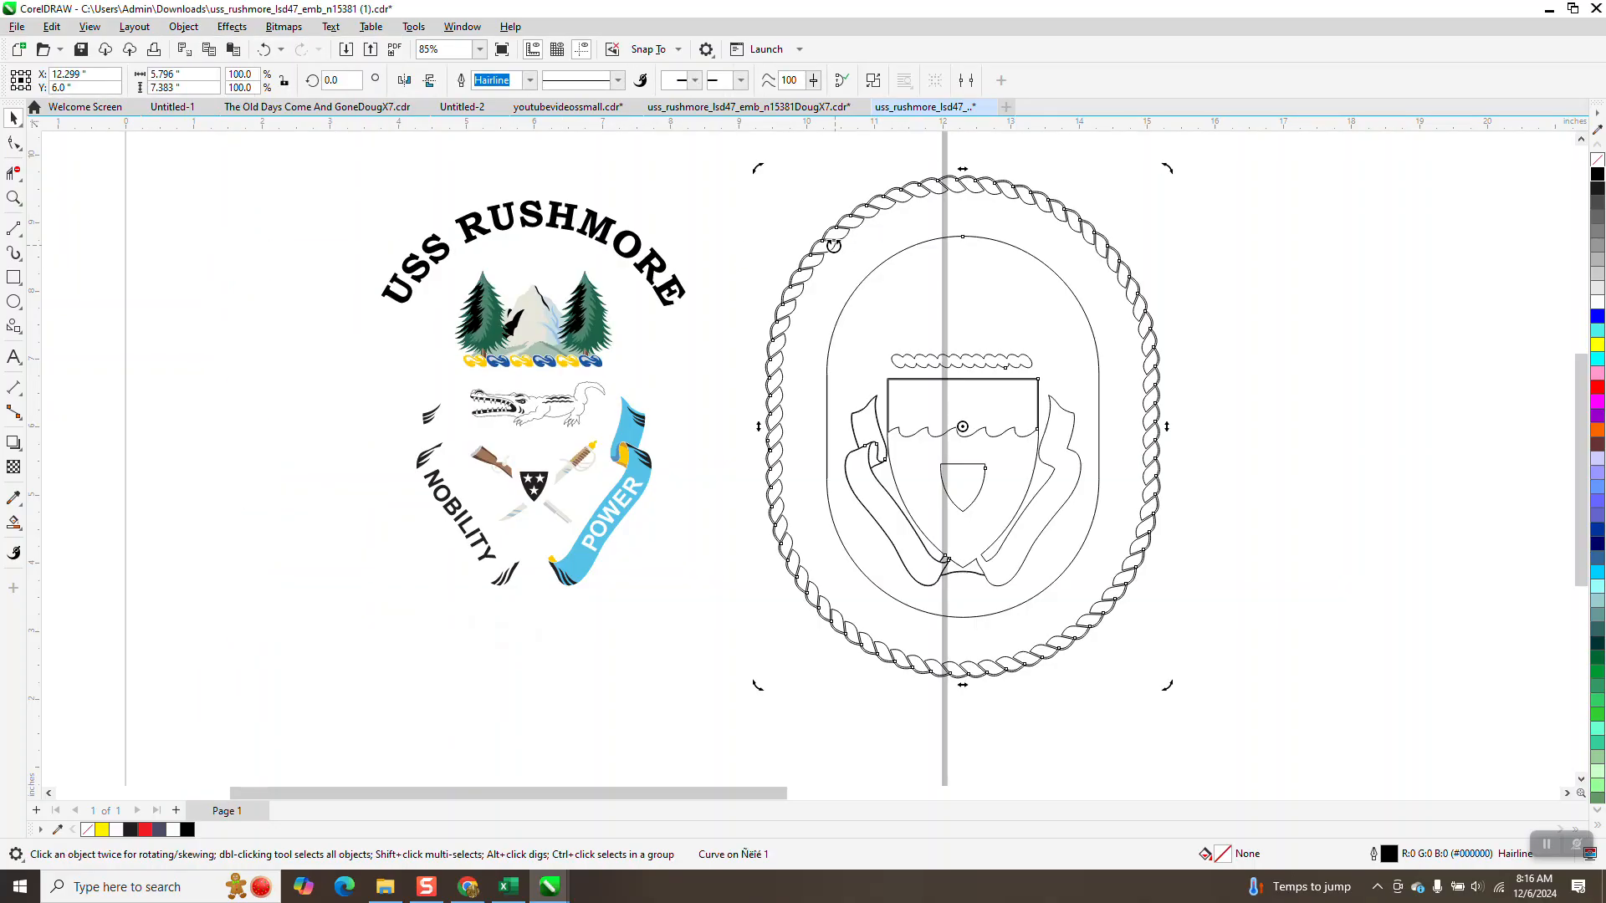
{"action": "left_click", "coordinate": [184, 27]}
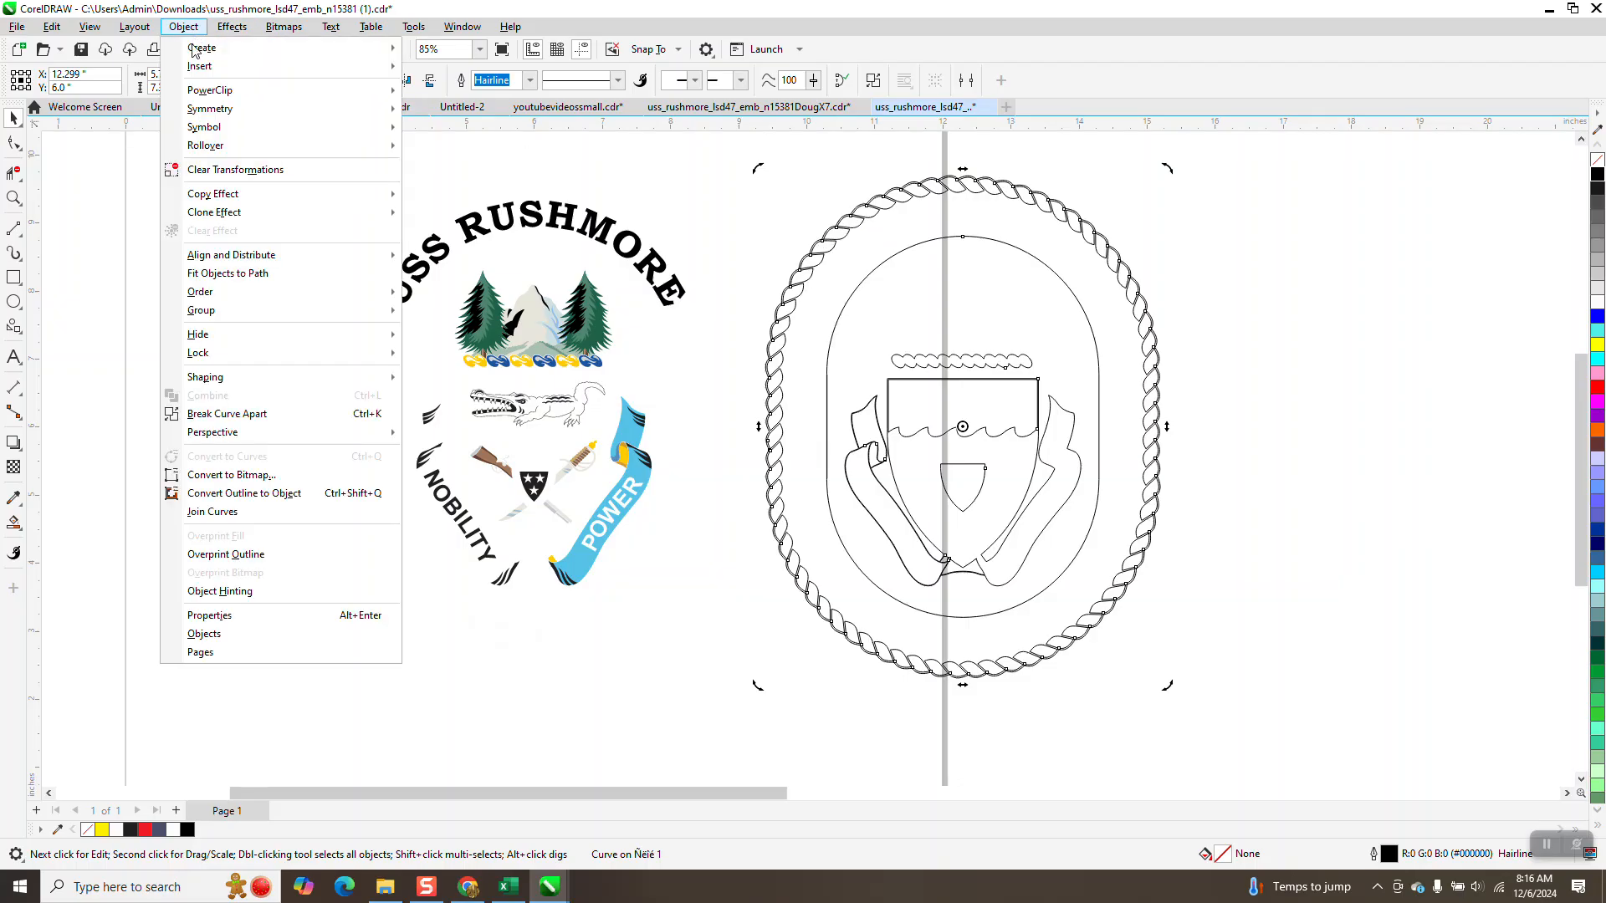
{"action": "left_click", "coordinate": [255, 415]}
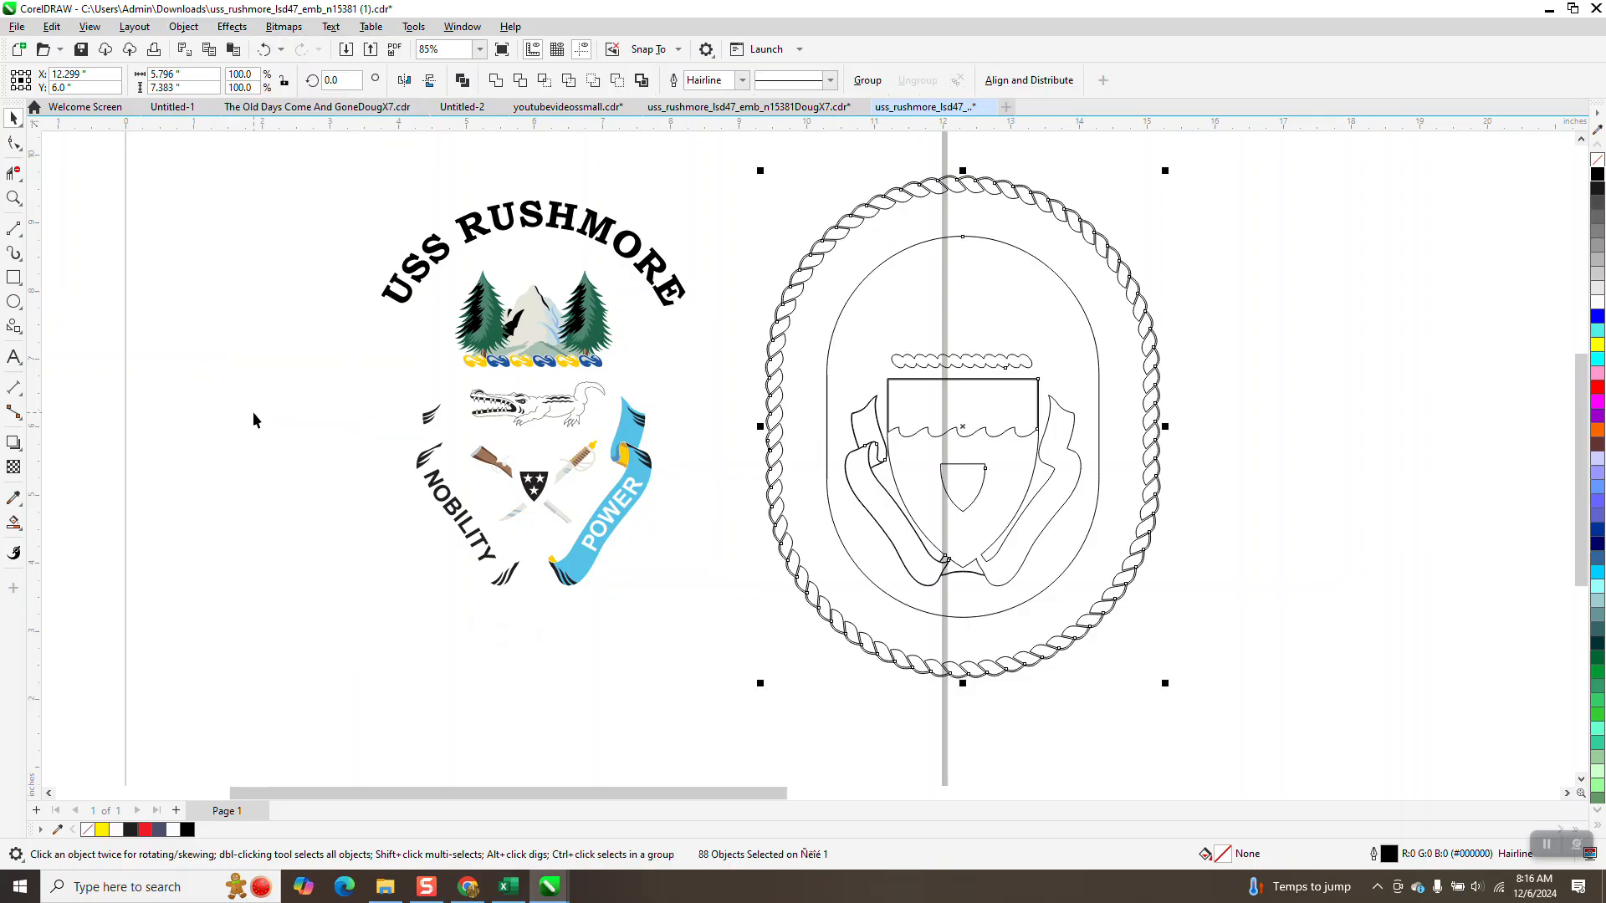
Move the rope's scalloped outer outline 160 mm to the right of the strands, and shift it back again.
{"action": "left_click", "coordinate": [1008, 192]}
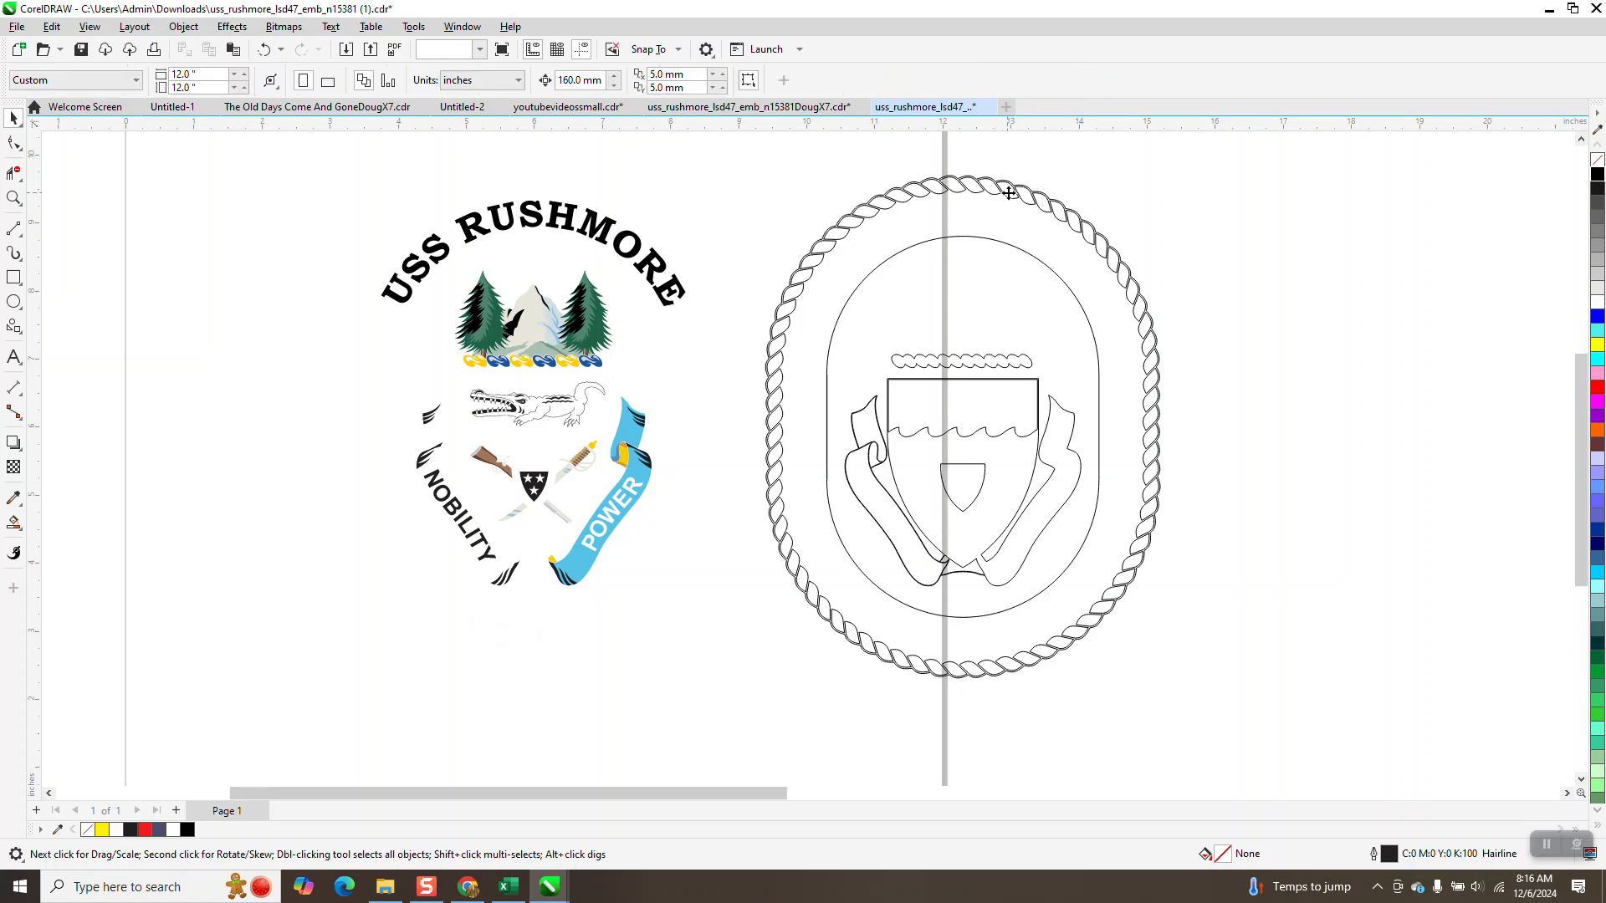
{"action": "left_click", "coordinate": [1008, 192]}
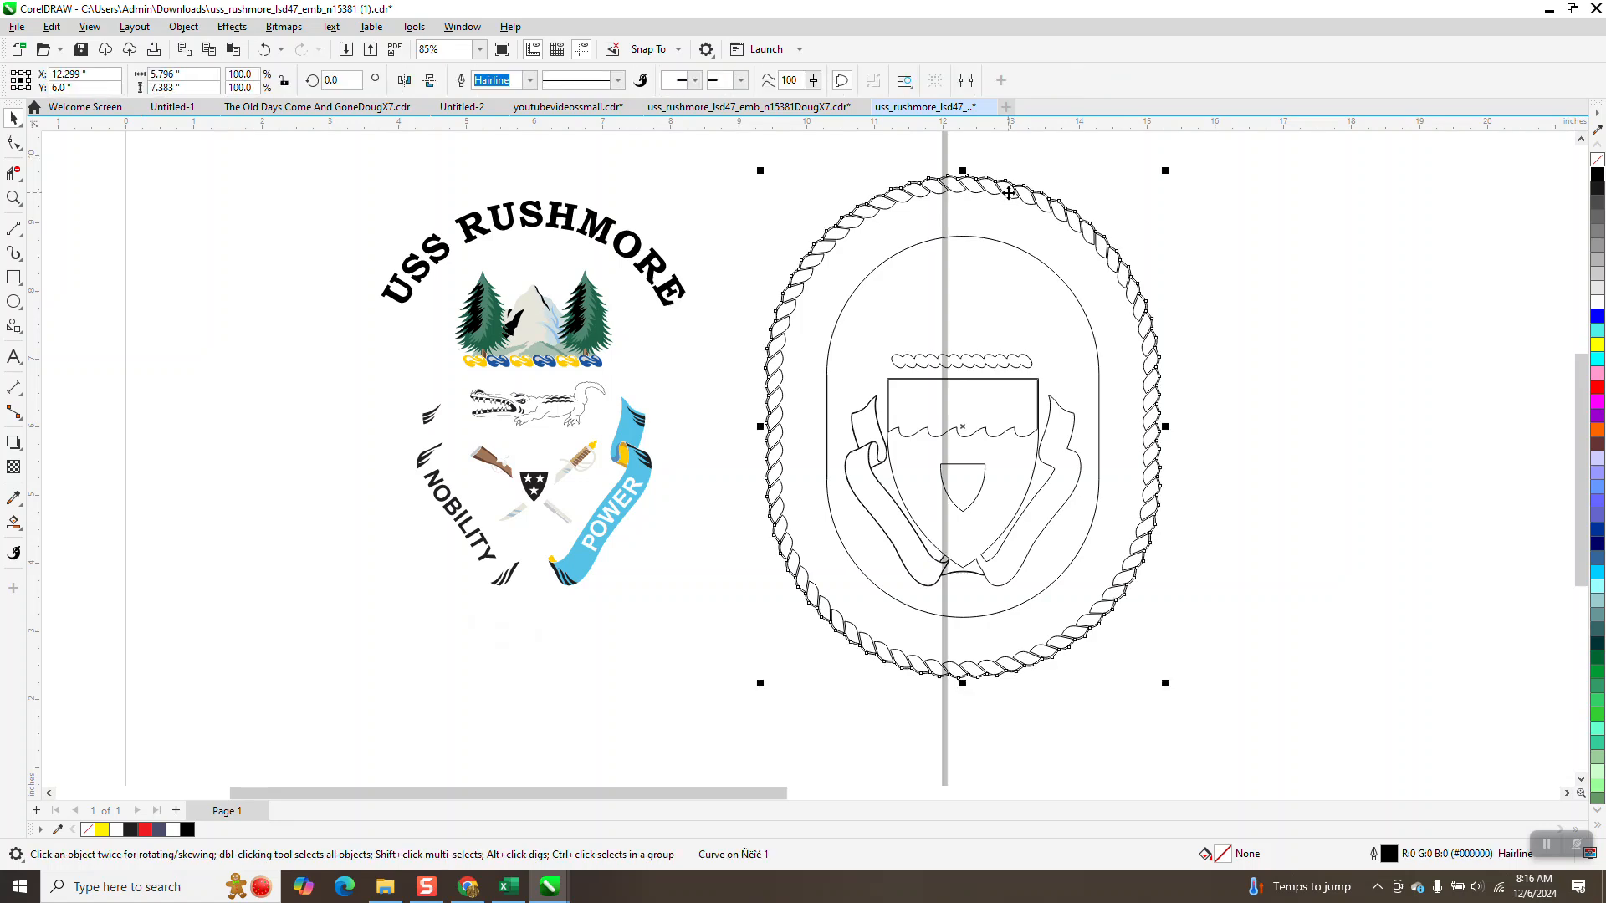
{"action": "key", "text": "Right"}
{"action": "scroll", "coordinate": [1008, 192], "scroll_direction": "down", "scroll_amount": 1}
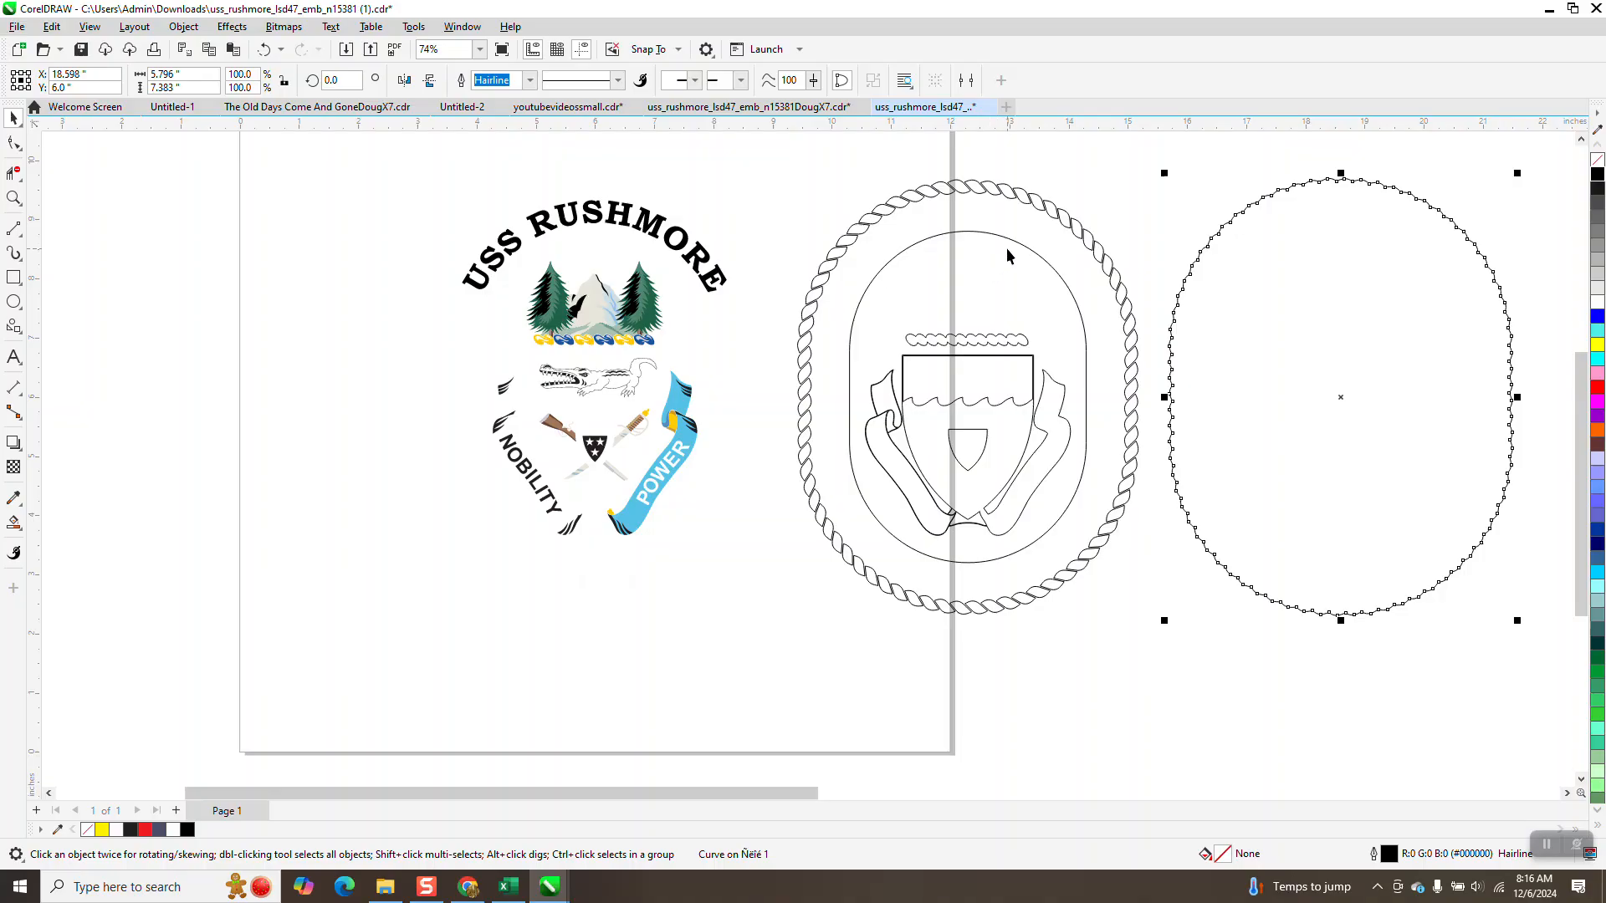
{"action": "key", "text": "Left"}
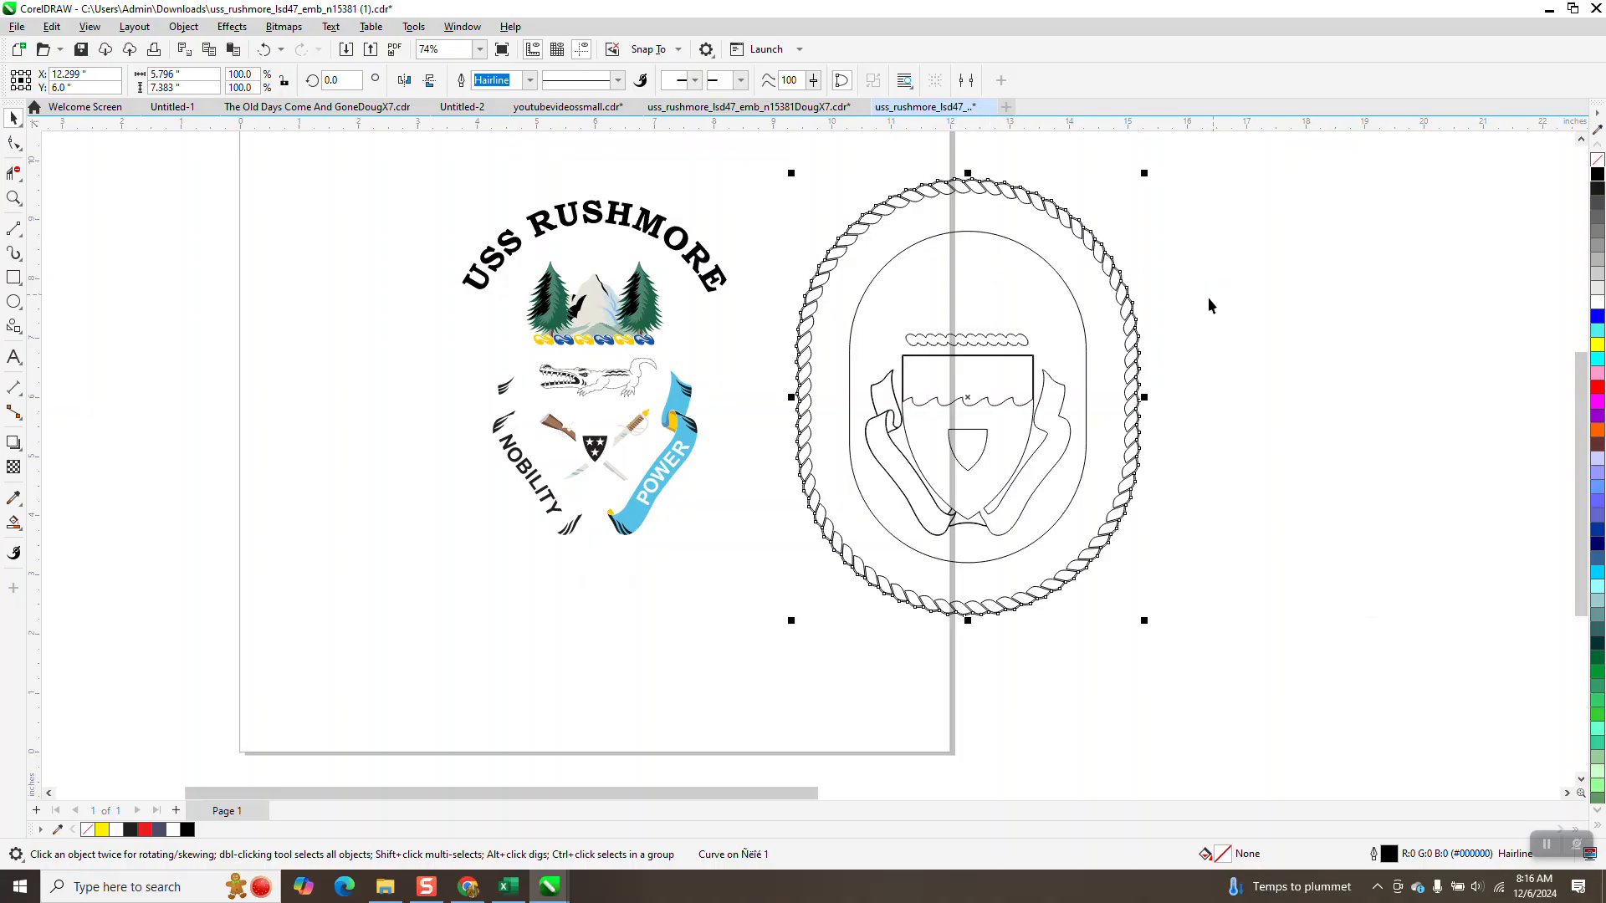
Move the inner oval border 160 mm to the right, and undo the outer outline's downward drag and its move back.
{"action": "left_click", "coordinate": [1081, 320]}
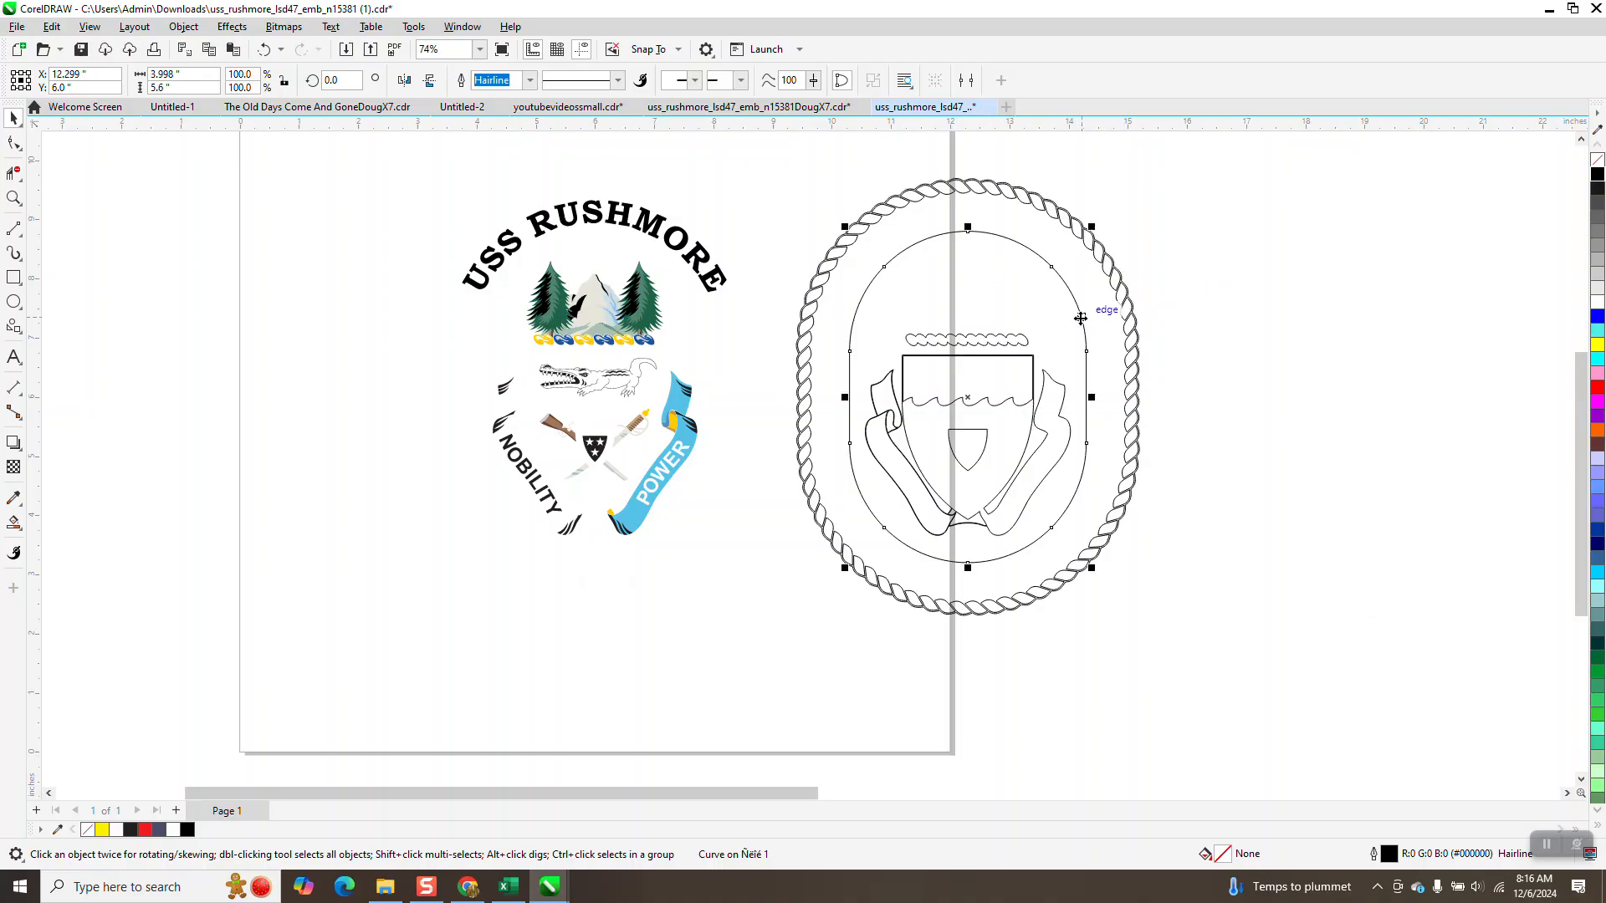
{"action": "key", "text": "Right"}
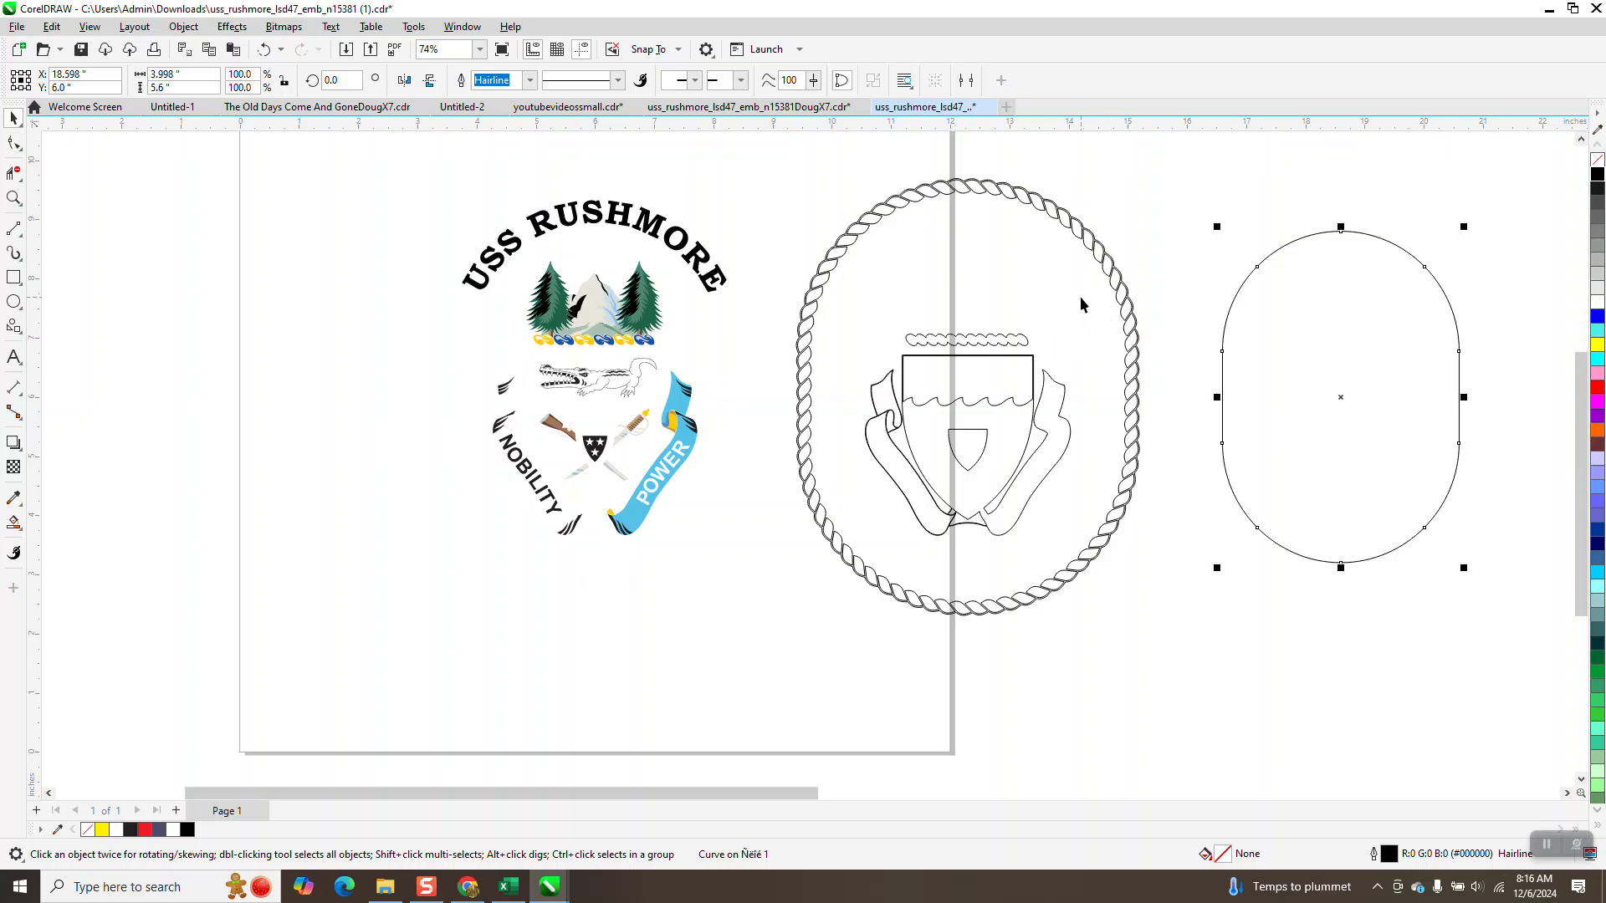
{"action": "left_click_drag", "start_coordinate": [1082, 285], "coordinate": [1082, 364]}
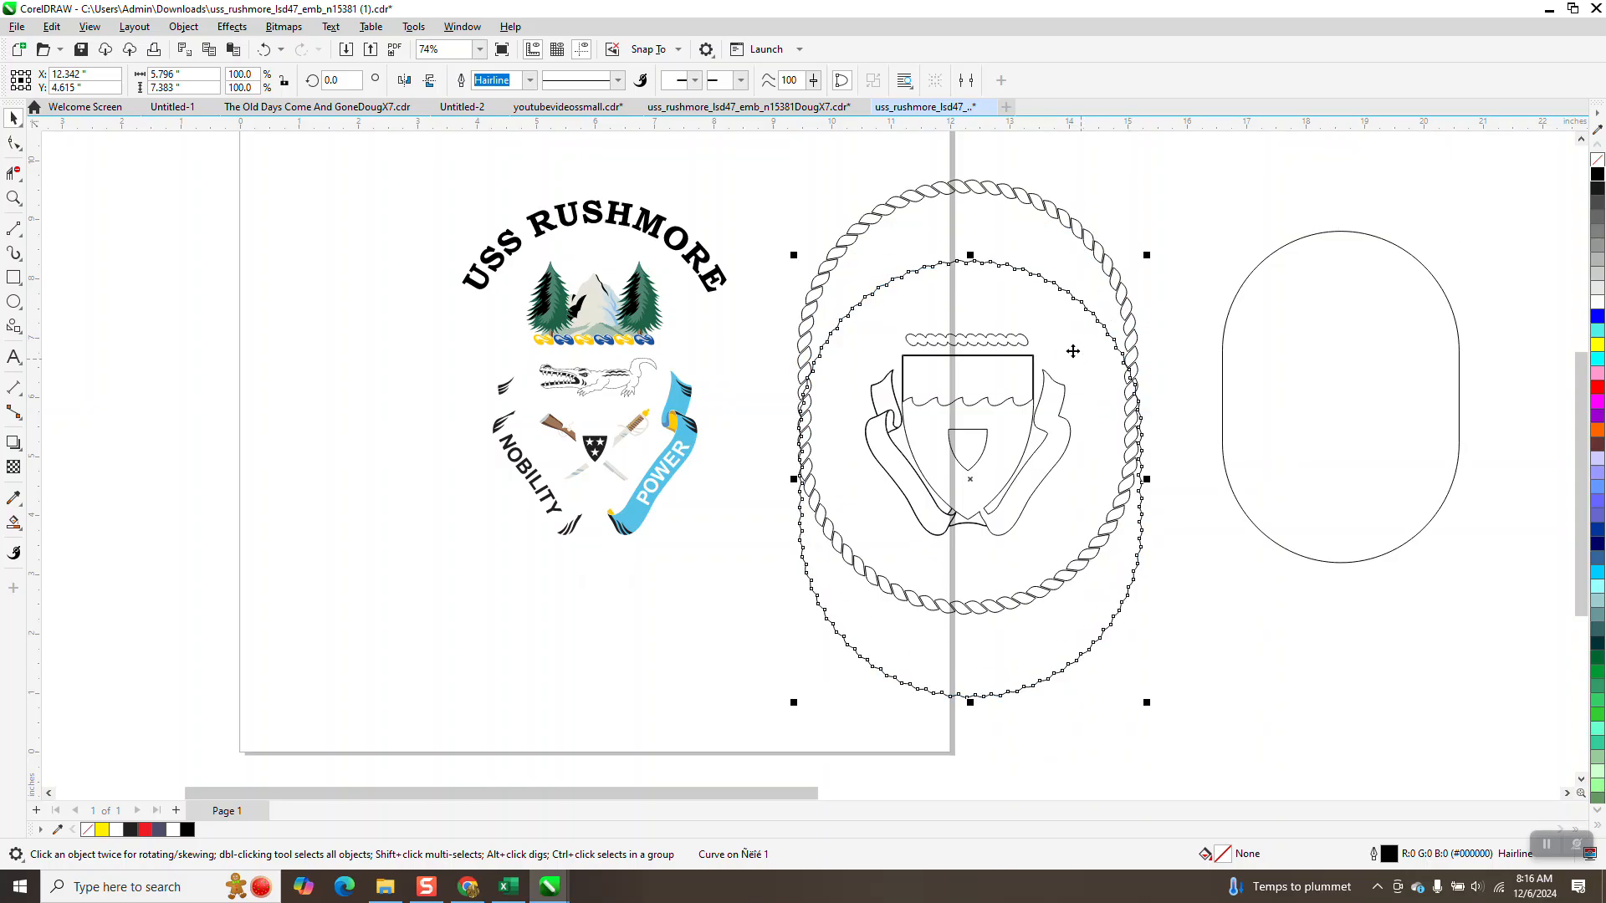
{"action": "left_click", "coordinate": [264, 49]}
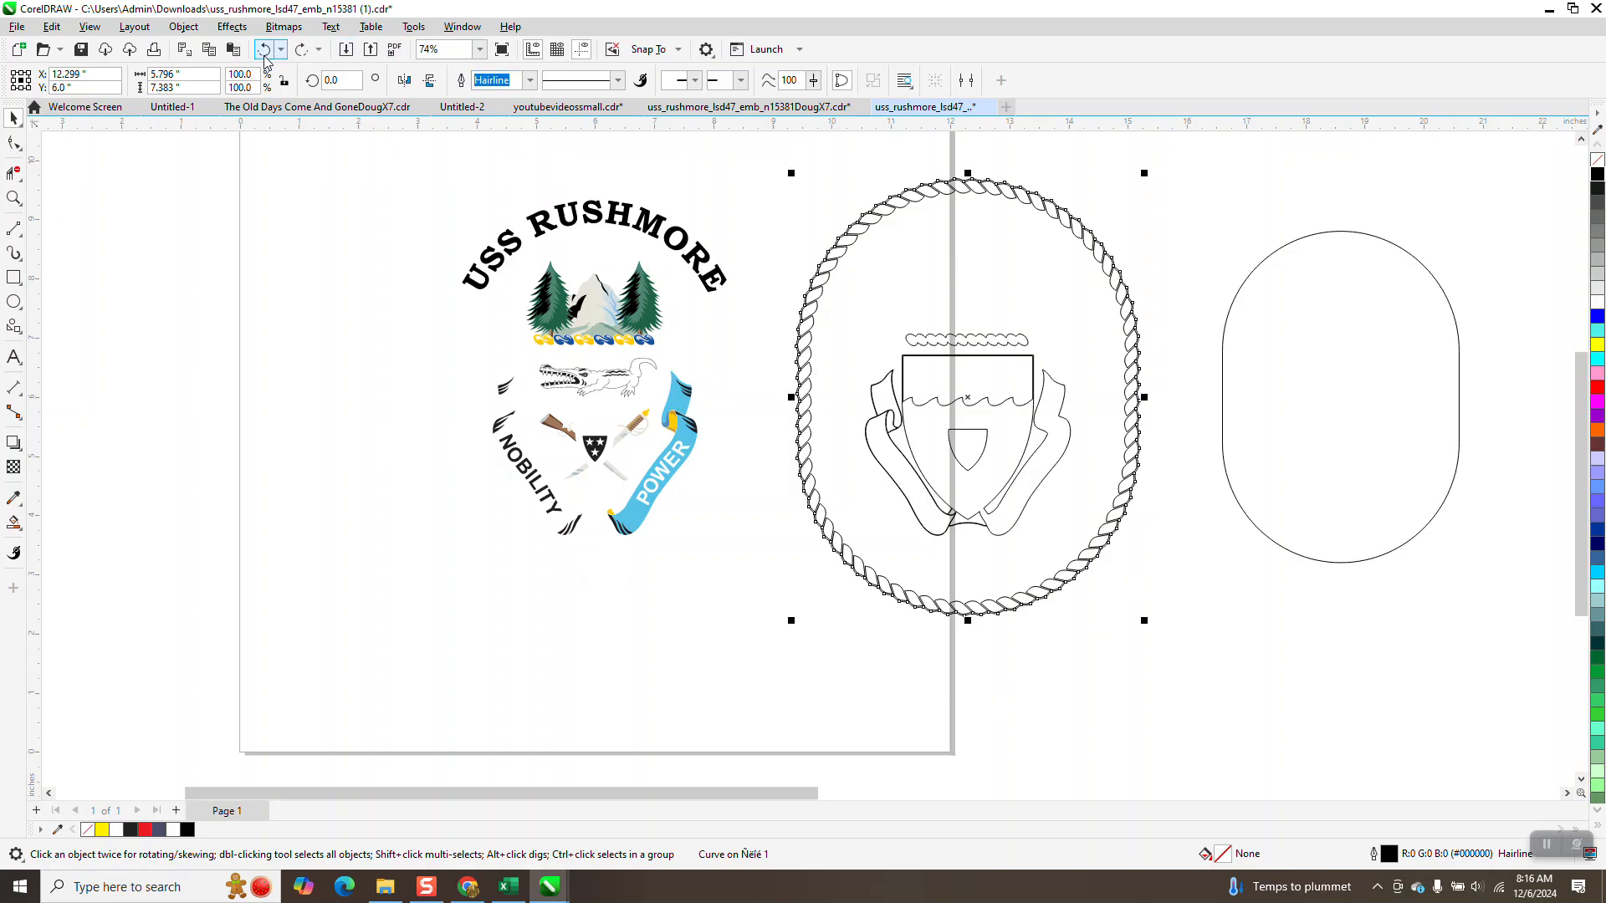
{"action": "left_click", "coordinate": [263, 50]}
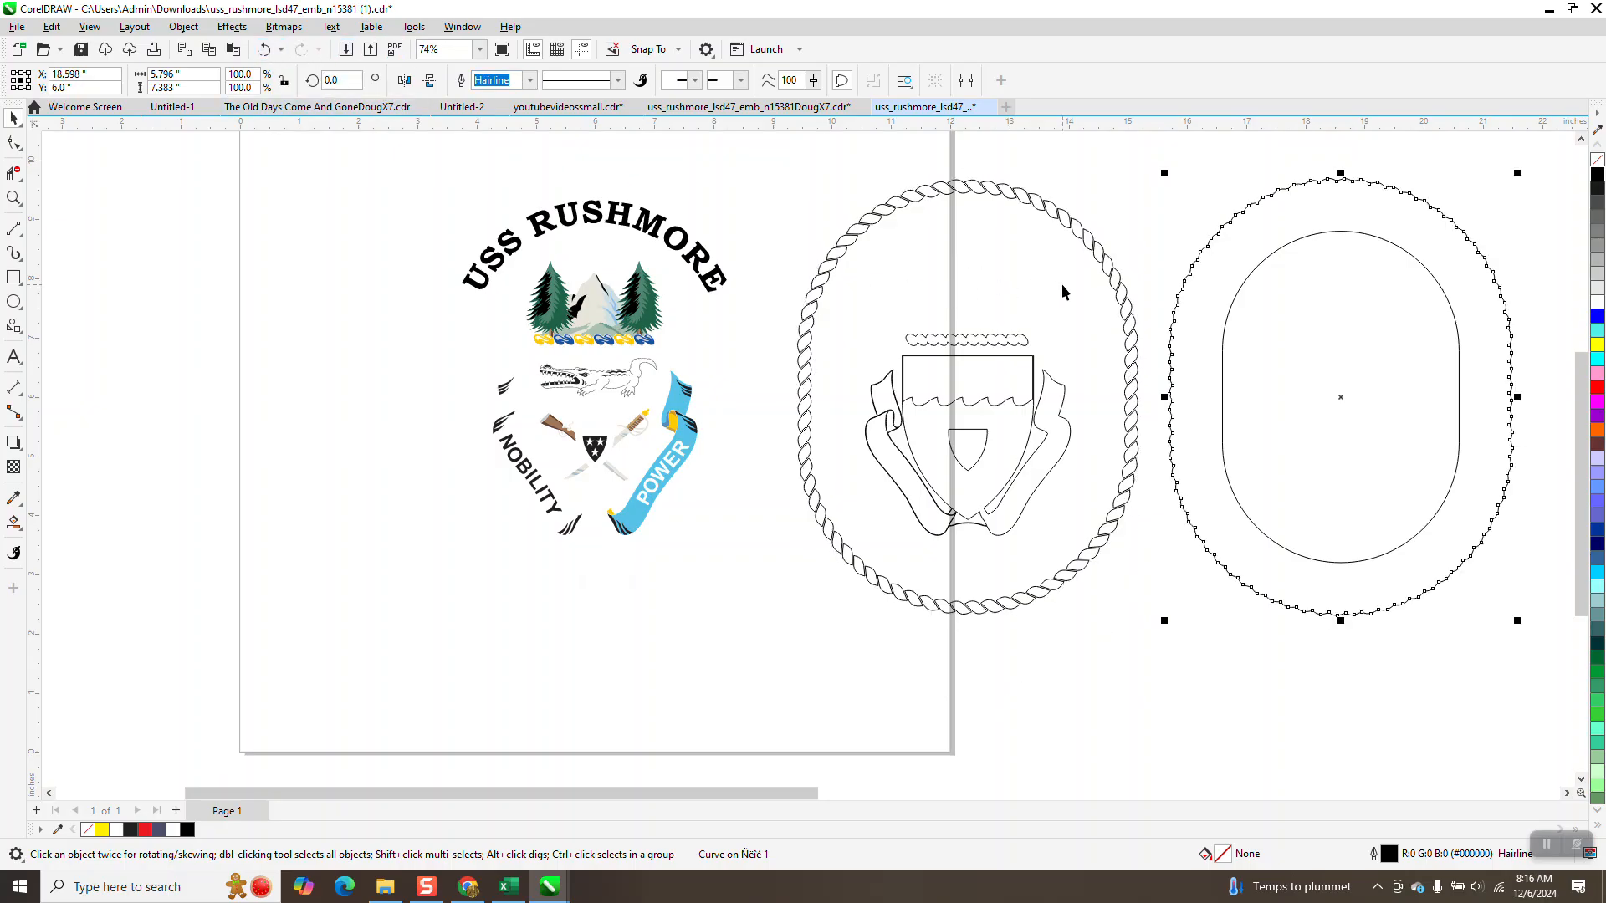
Move the shield, twisted bar and ribbon outlines 160 mm to the right, into the separated oval border.
{"action": "left_click_drag", "start_coordinate": [1061, 280], "coordinate": [1079, 420]}
{"action": "left_click_drag", "start_coordinate": [1026, 507], "coordinate": [855, 535]}
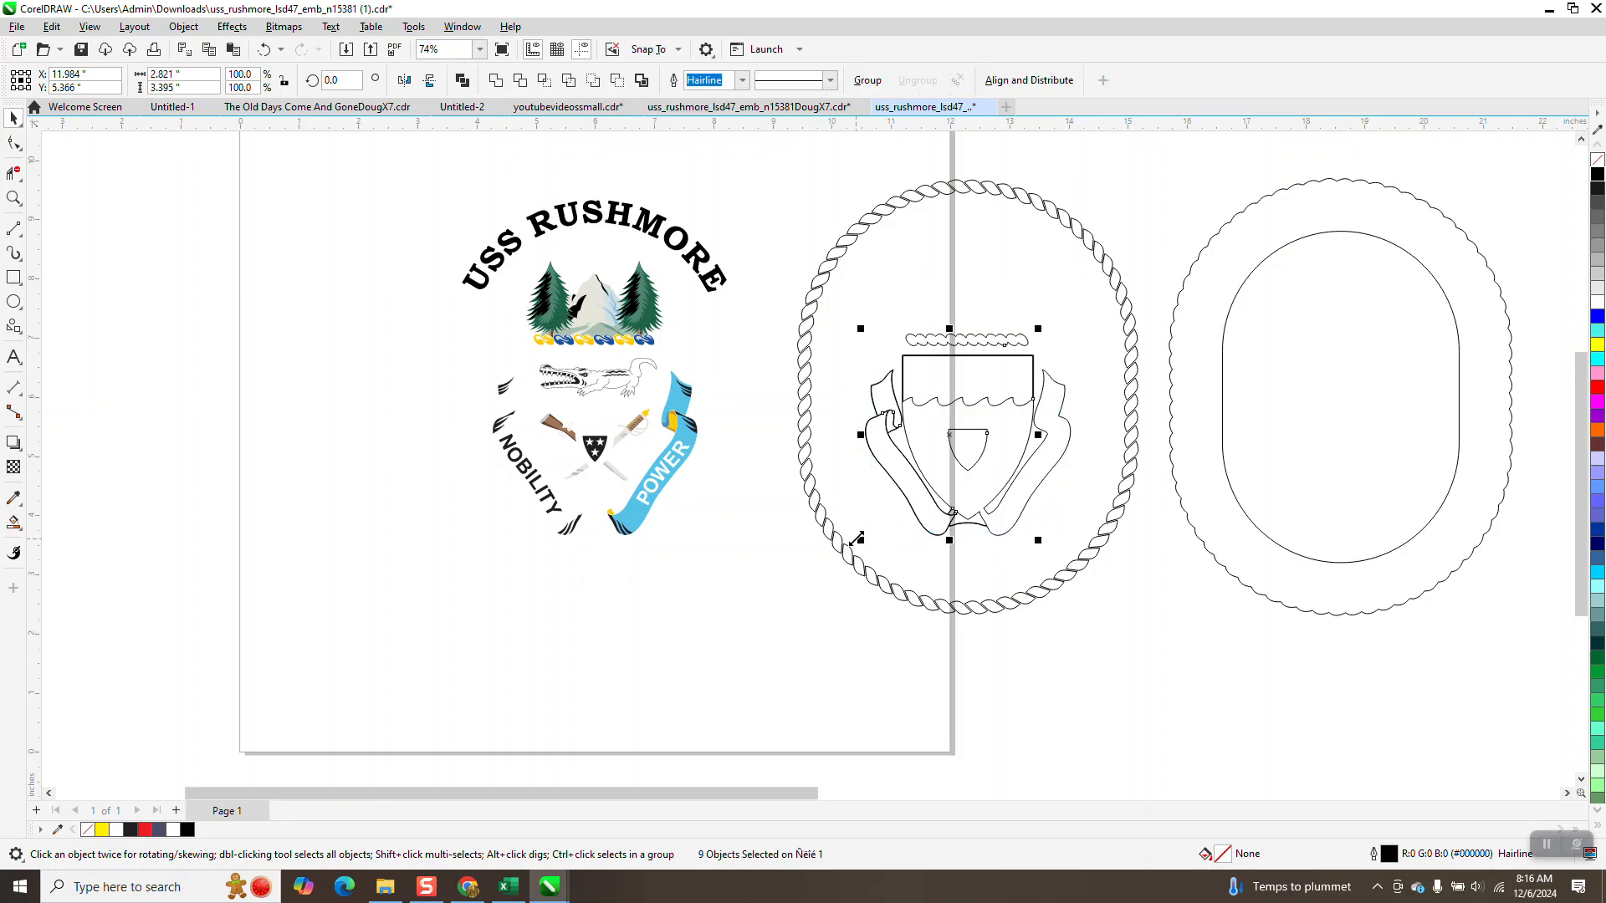
{"action": "key", "text": "Right"}
{"action": "left_click", "coordinate": [962, 428]}
{"action": "key", "text": "Right"}
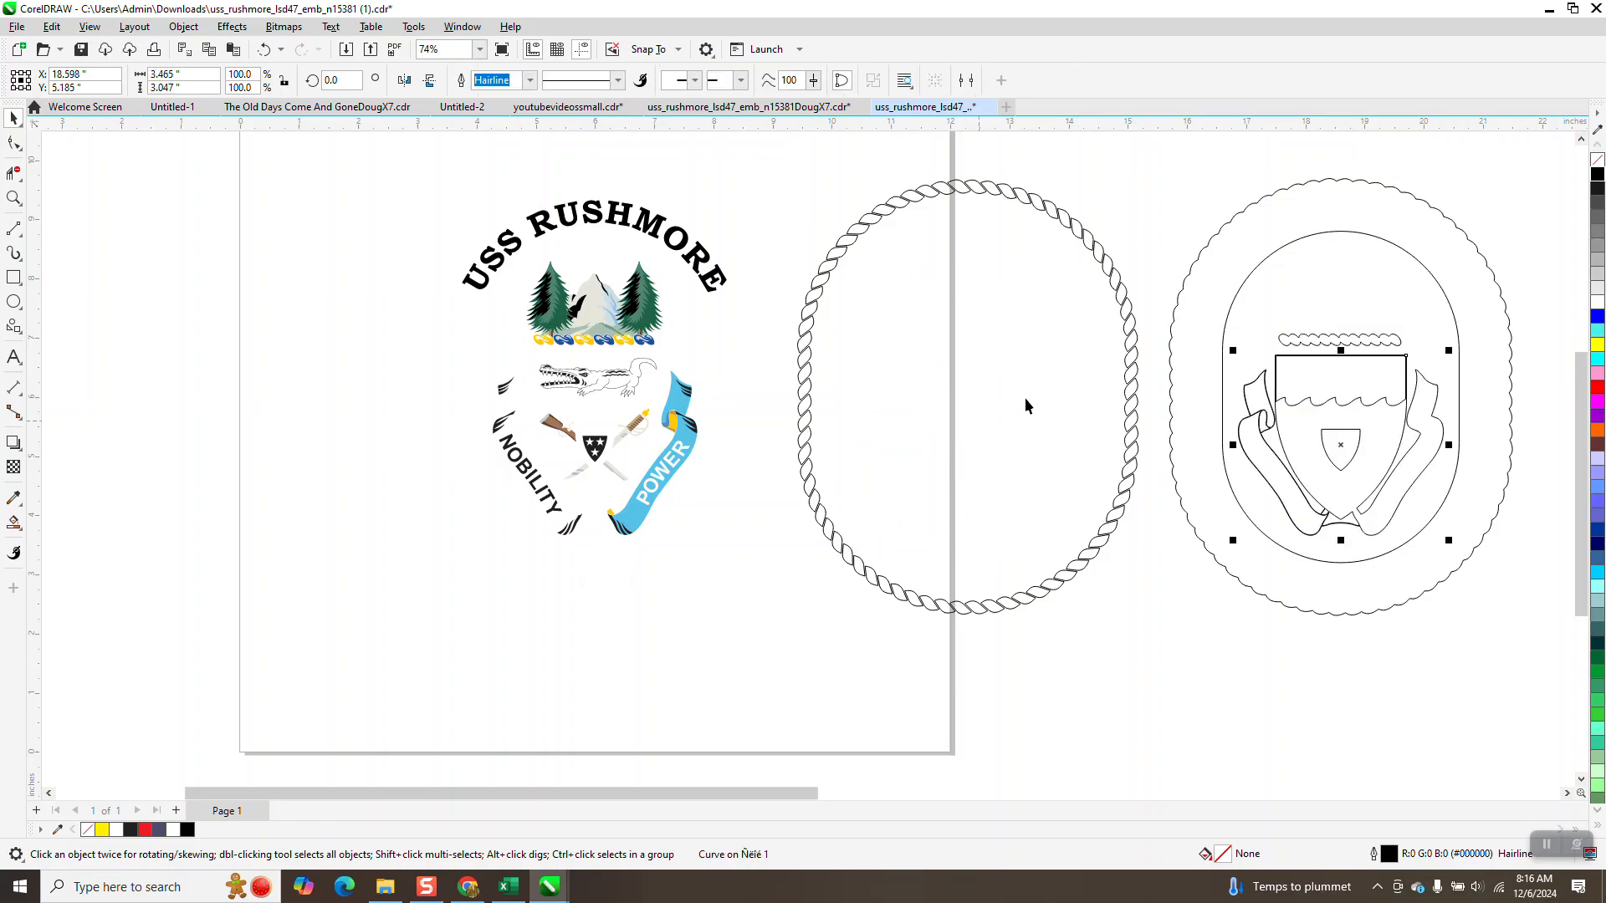
Fill all the individual rope strands black and check them up close.
{"action": "left_click", "coordinate": [1252, 209]}
{"action": "left_click_drag", "start_coordinate": [772, 154], "coordinate": [1157, 638]}
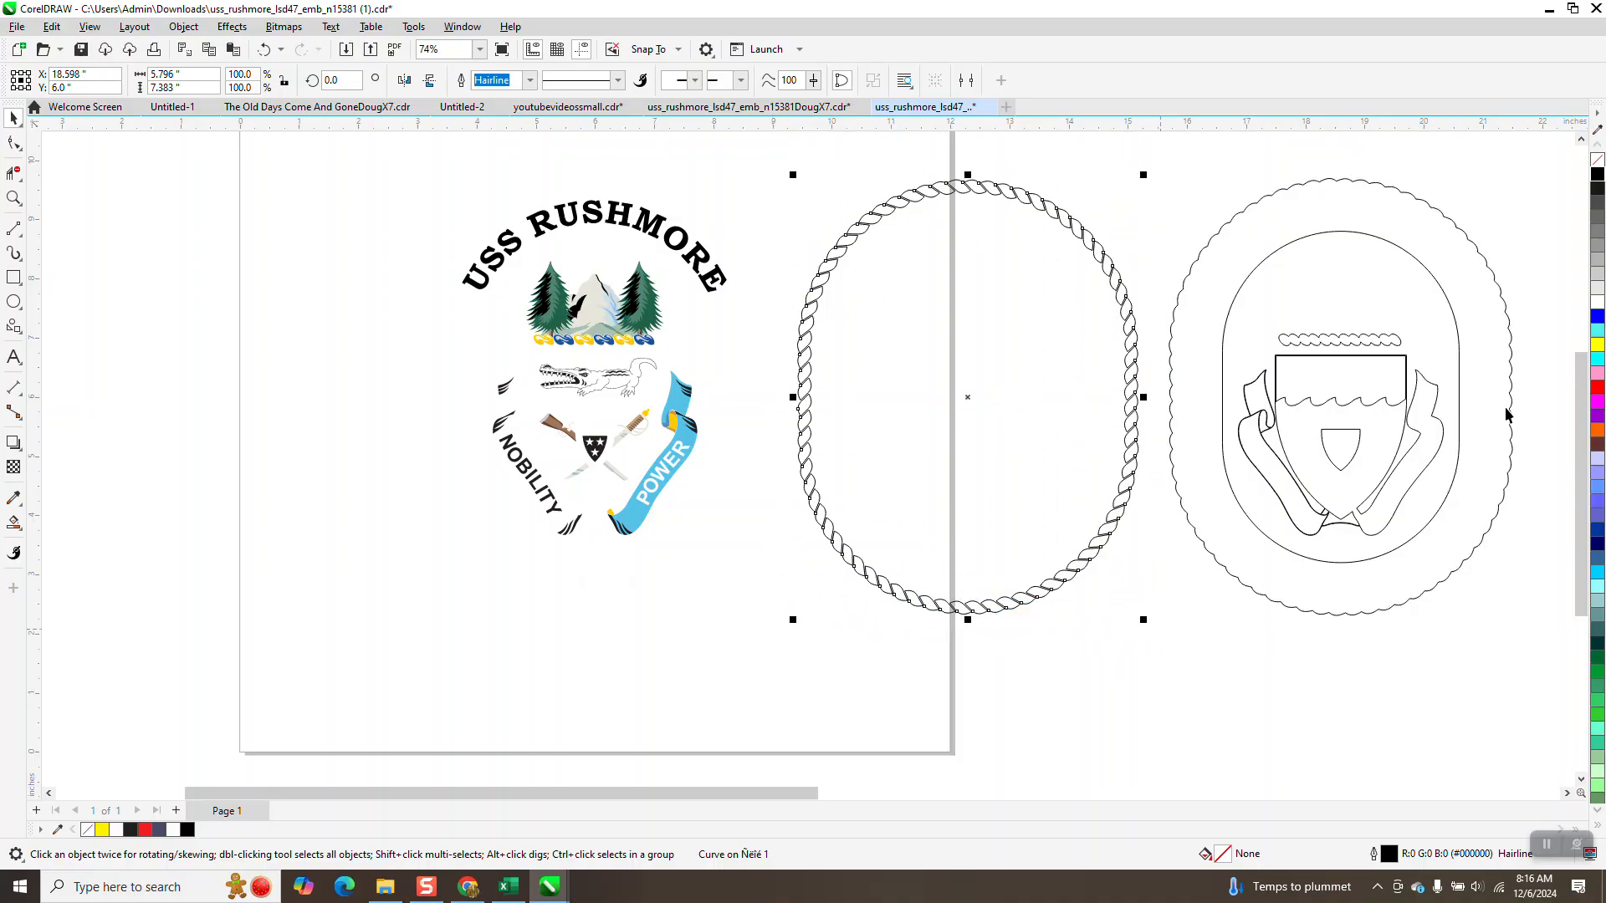
{"action": "left_click", "coordinate": [1597, 175]}
{"action": "left_click", "coordinate": [13, 198]}
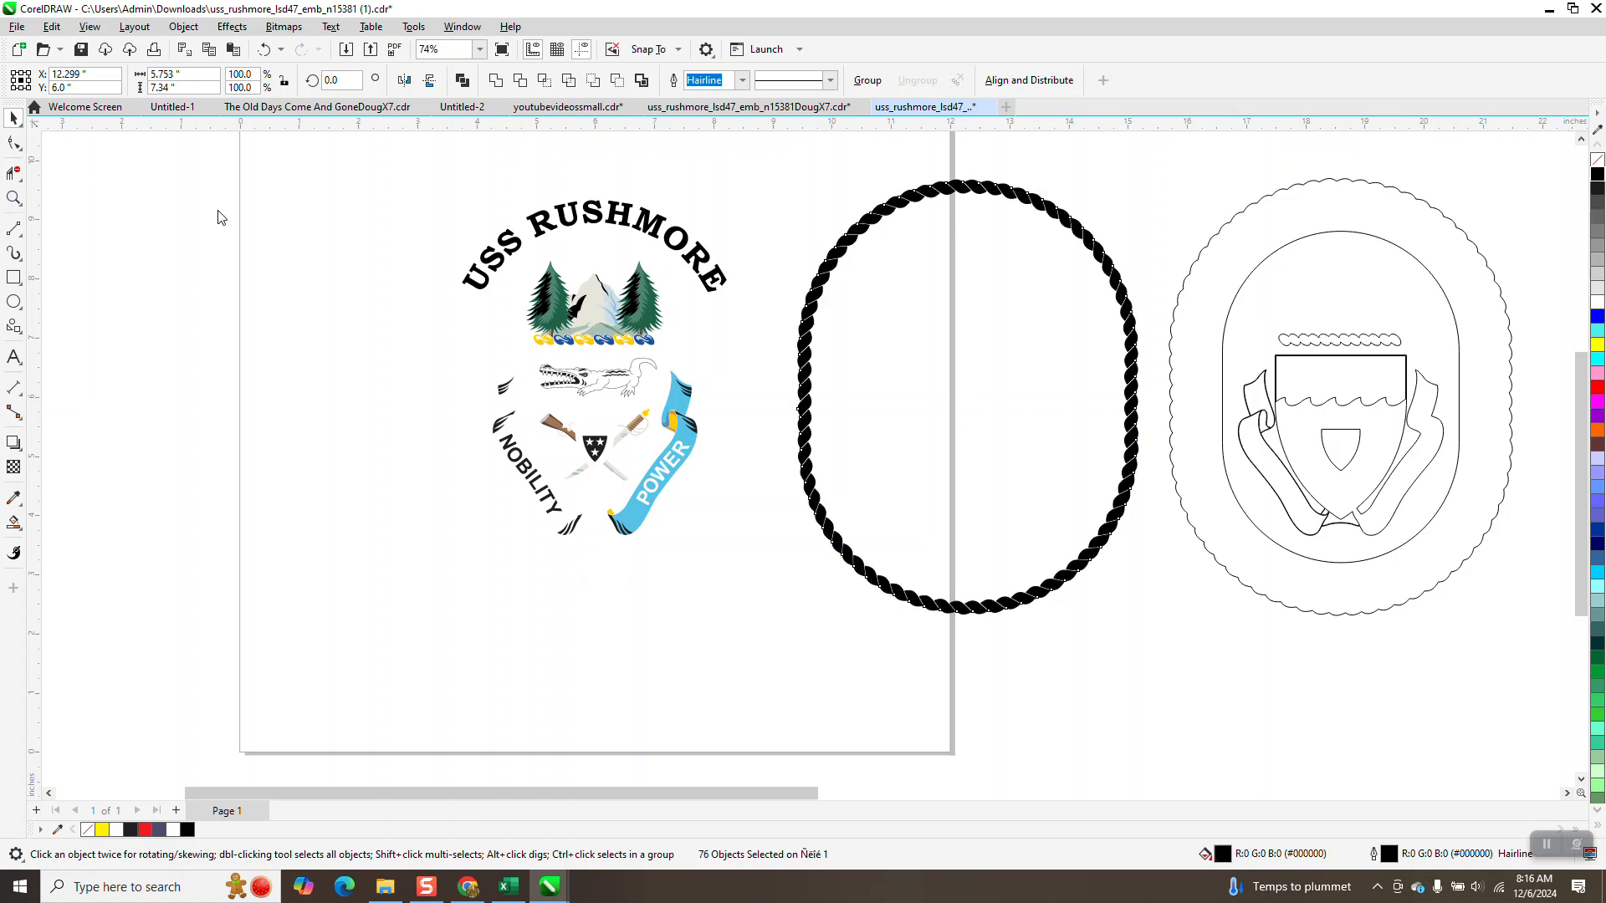
{"action": "left_click", "coordinate": [914, 247]}
{"action": "right_click", "coordinate": [707, 293]}
{"action": "scroll", "coordinate": [695, 296], "scroll_direction": "down", "scroll_amount": 5}
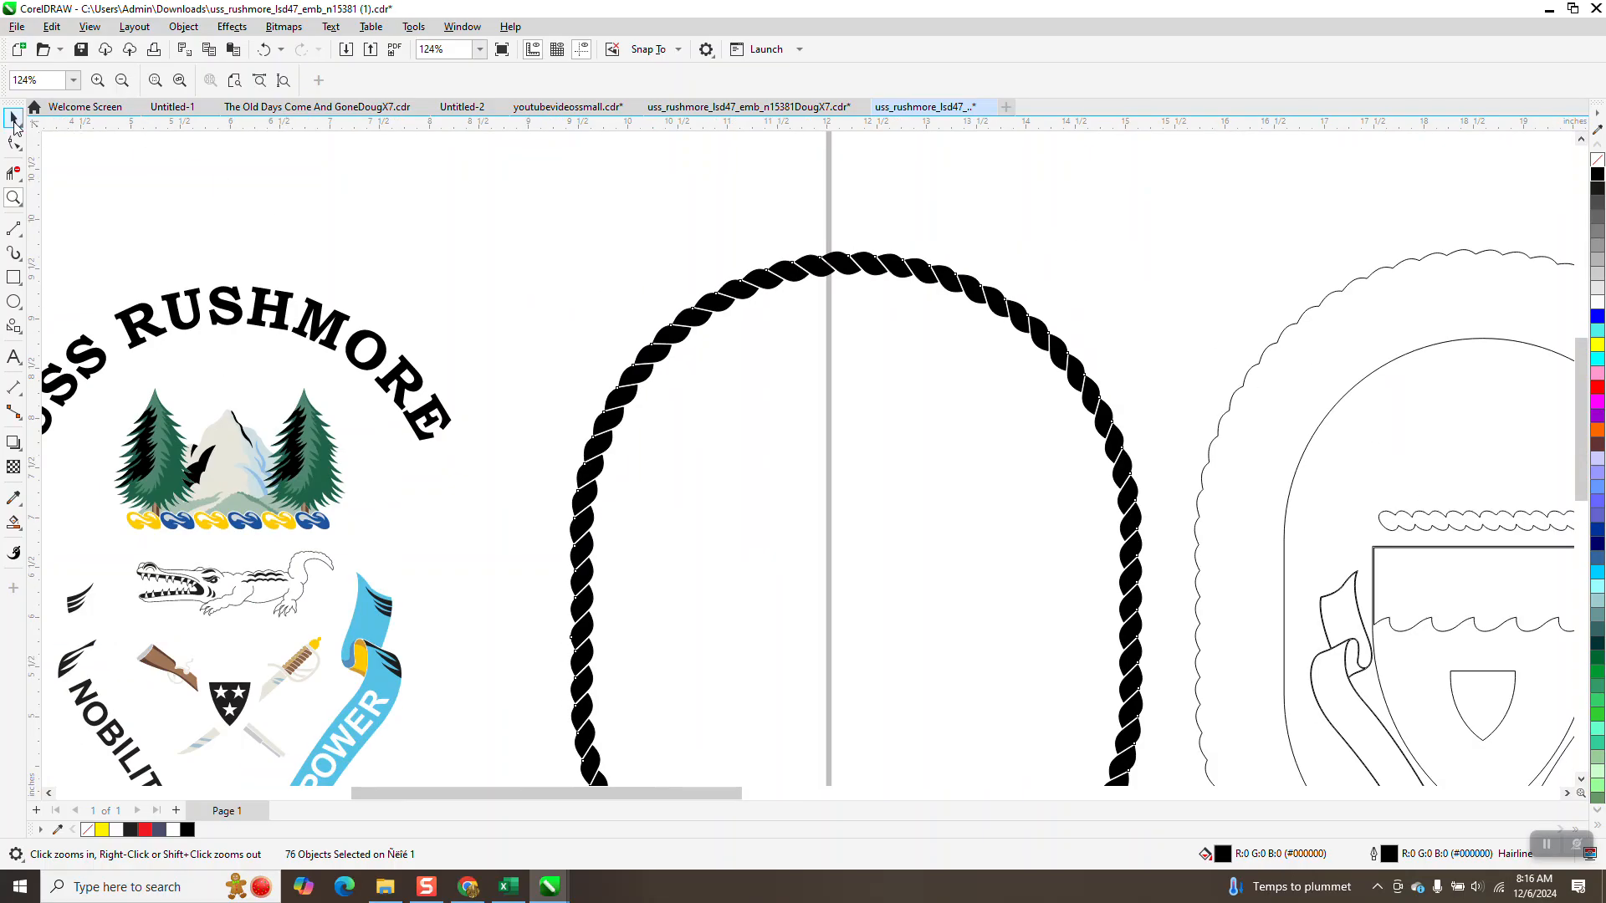
{"action": "scroll", "coordinate": [478, 243], "scroll_direction": "down", "scroll_amount": 1}
{"action": "scroll", "coordinate": [478, 244], "scroll_direction": "down", "scroll_amount": 1}
{"action": "key", "text": "space"}
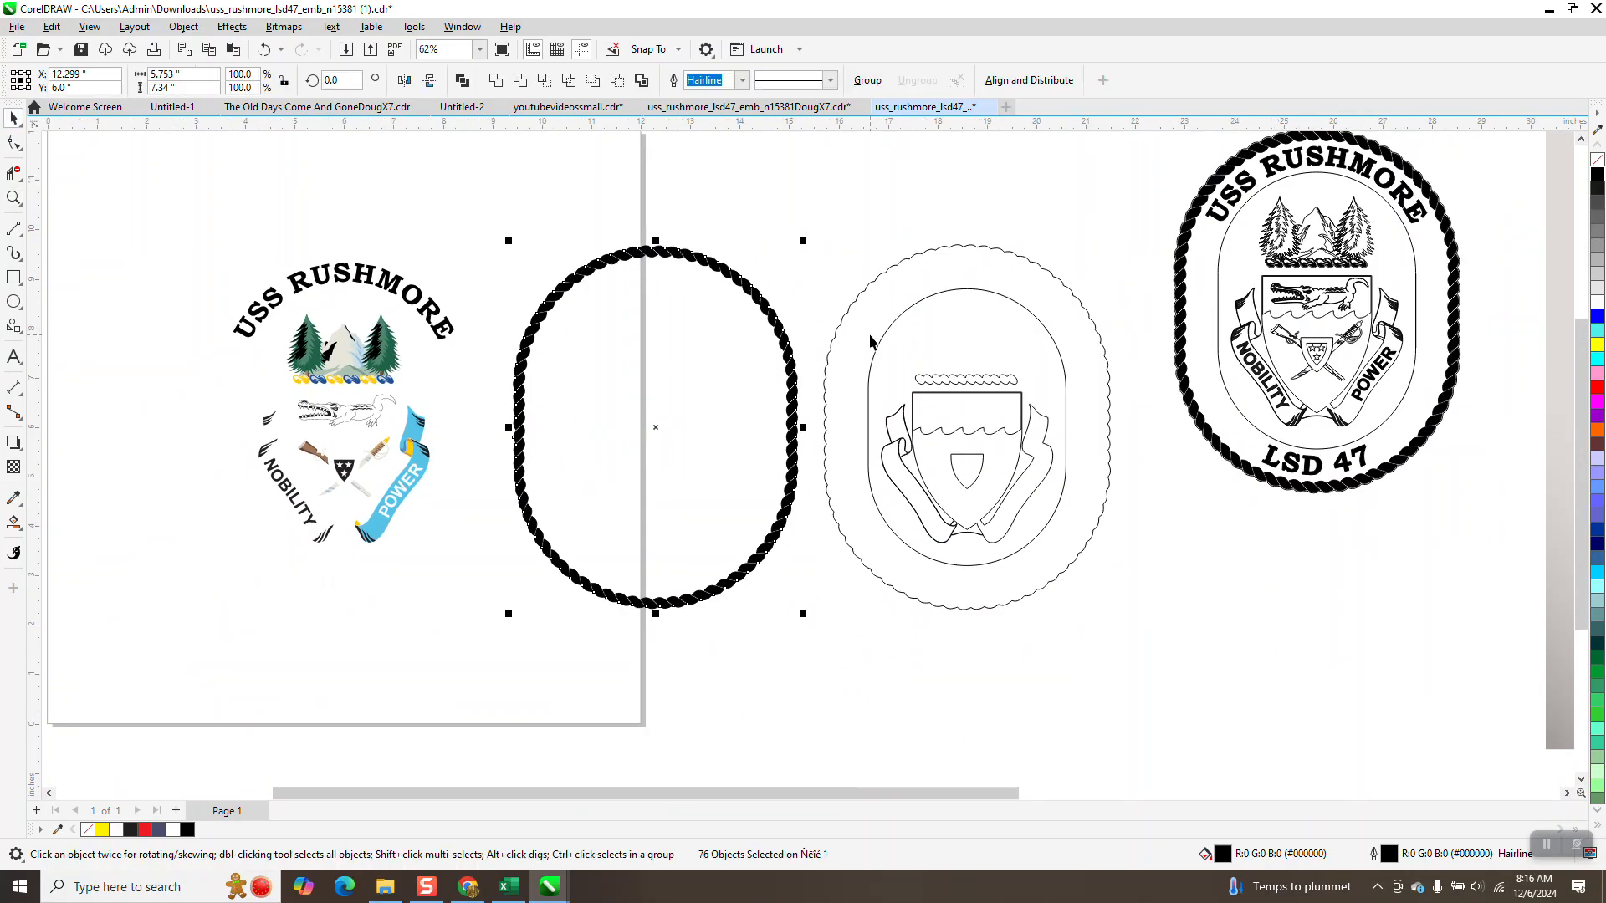
Try the hairline outer outline around the black rope strands and examine the gap between them up close.
{"action": "left_click", "coordinate": [857, 298]}
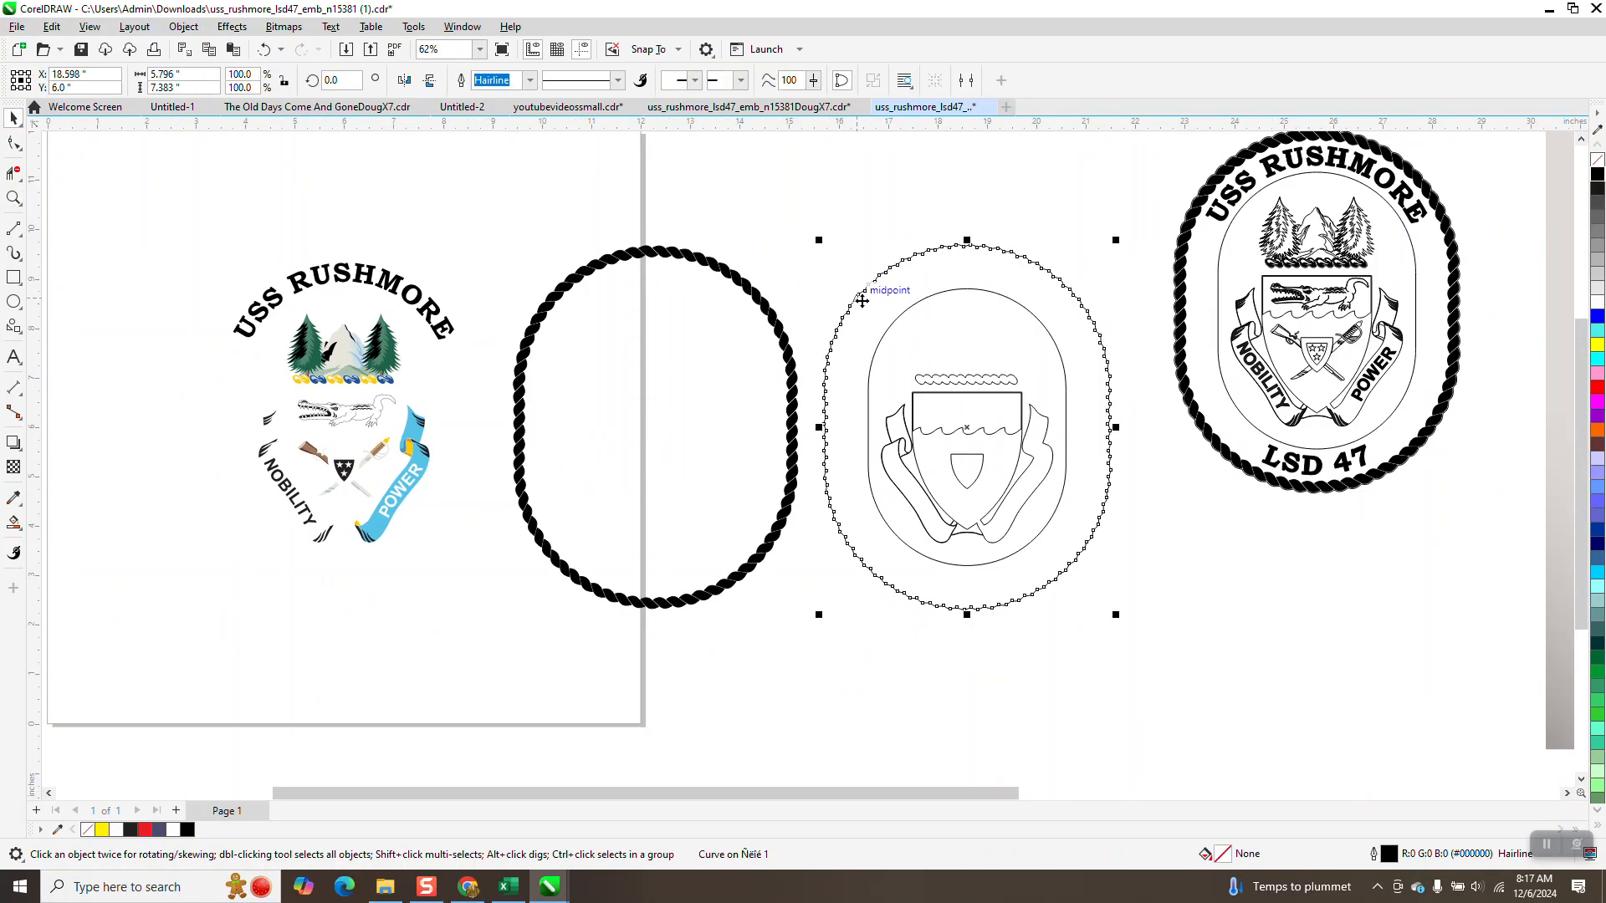
{"action": "key", "text": "Left"}
{"action": "left_click", "coordinate": [14, 199]}
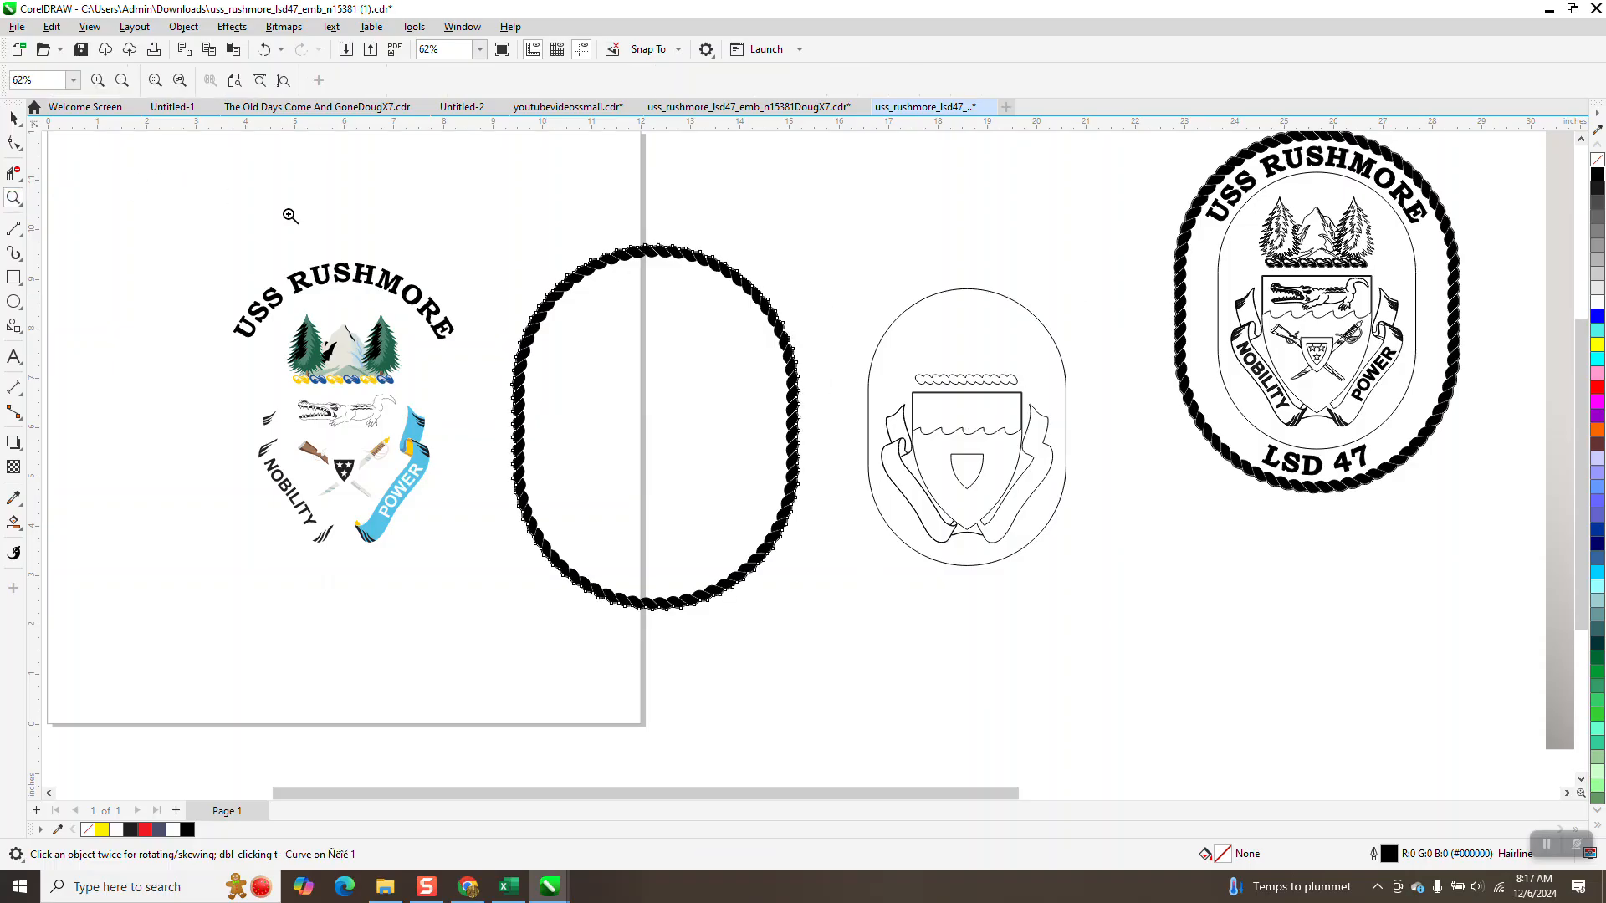
{"action": "left_click_drag", "start_coordinate": [646, 233], "coordinate": [693, 265]}
{"action": "scroll", "coordinate": [564, 214], "scroll_direction": "down", "scroll_amount": 1}
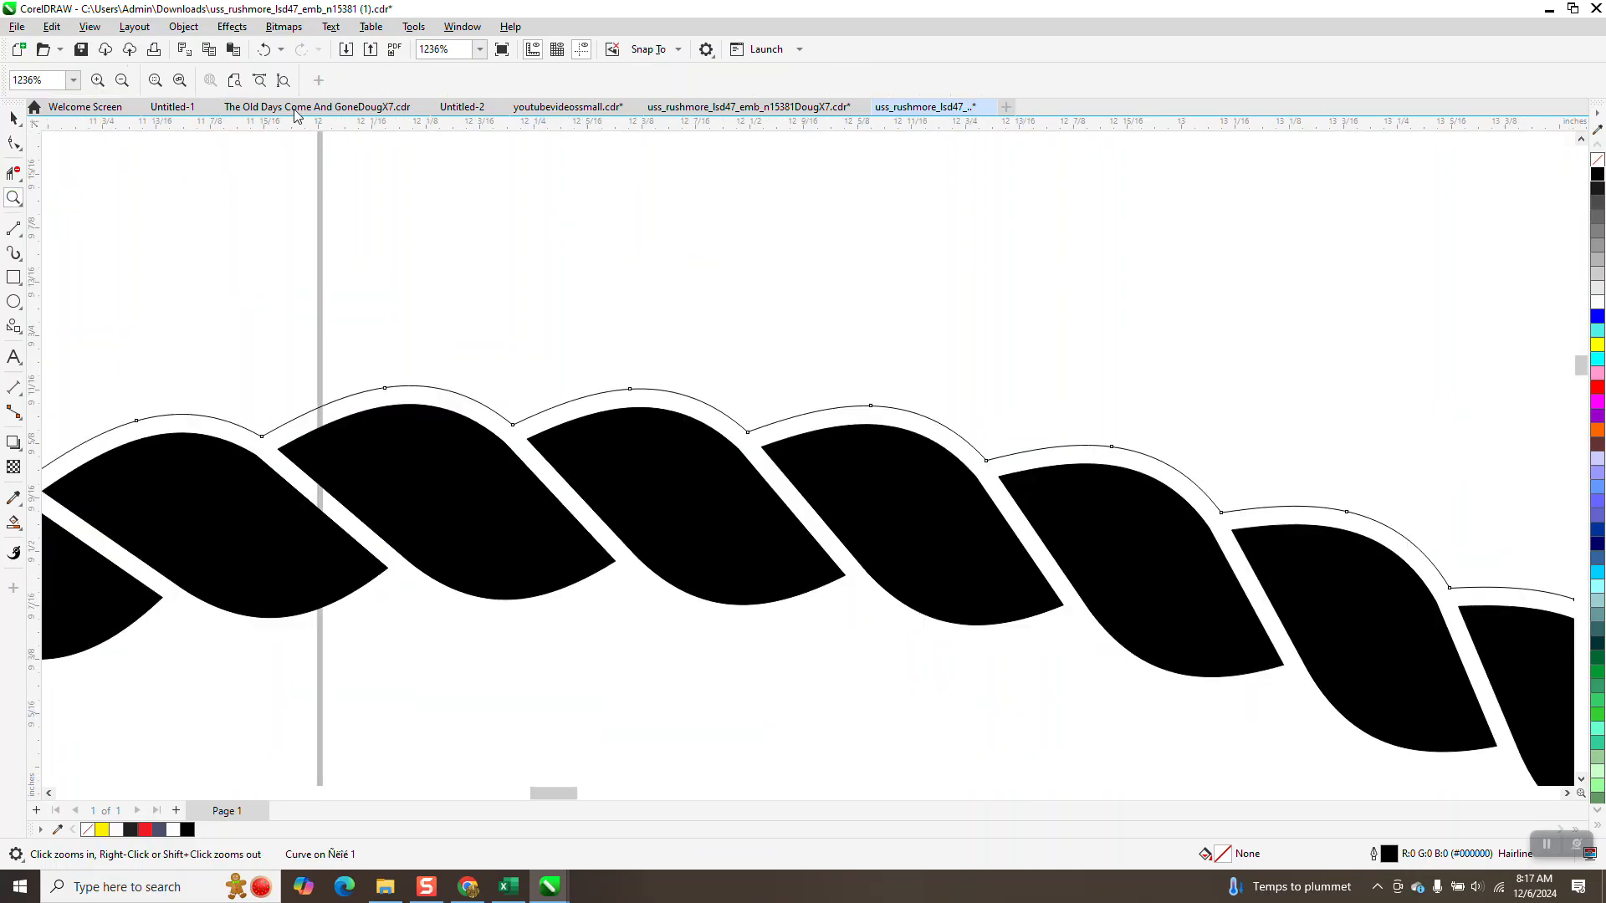
{"action": "scroll", "coordinate": [531, 243], "scroll_direction": "down", "scroll_amount": 12}
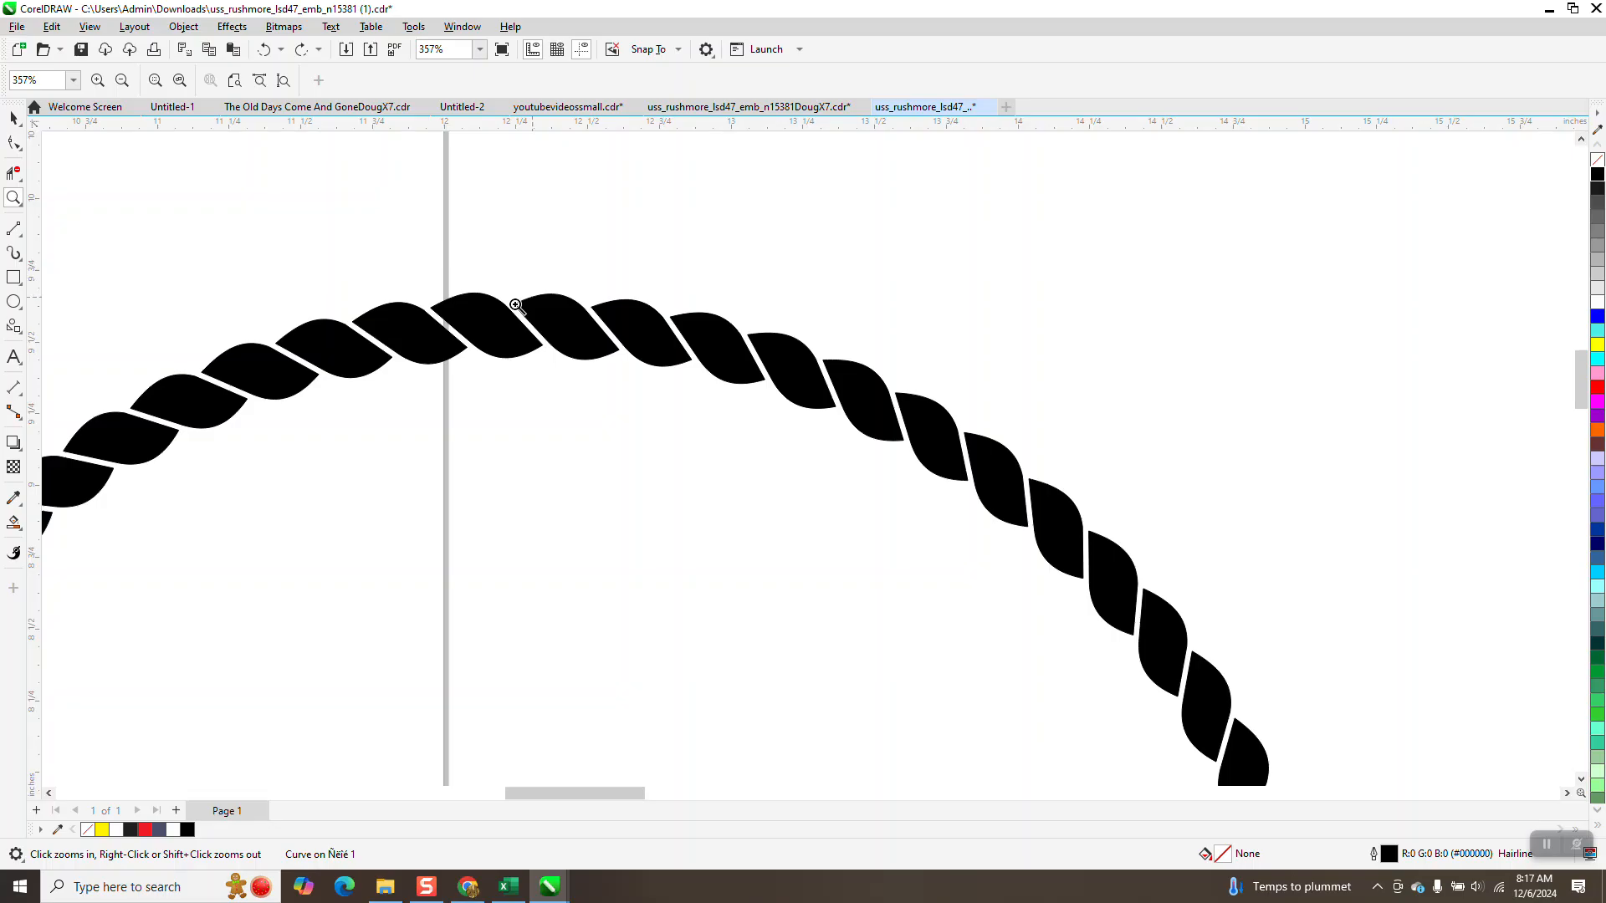
Set the rope's outer outline to 0.1 mm width and move it 160 mm left to surround the black strands.
{"action": "left_click", "coordinate": [14, 118]}
{"action": "left_click", "coordinate": [529, 79]}
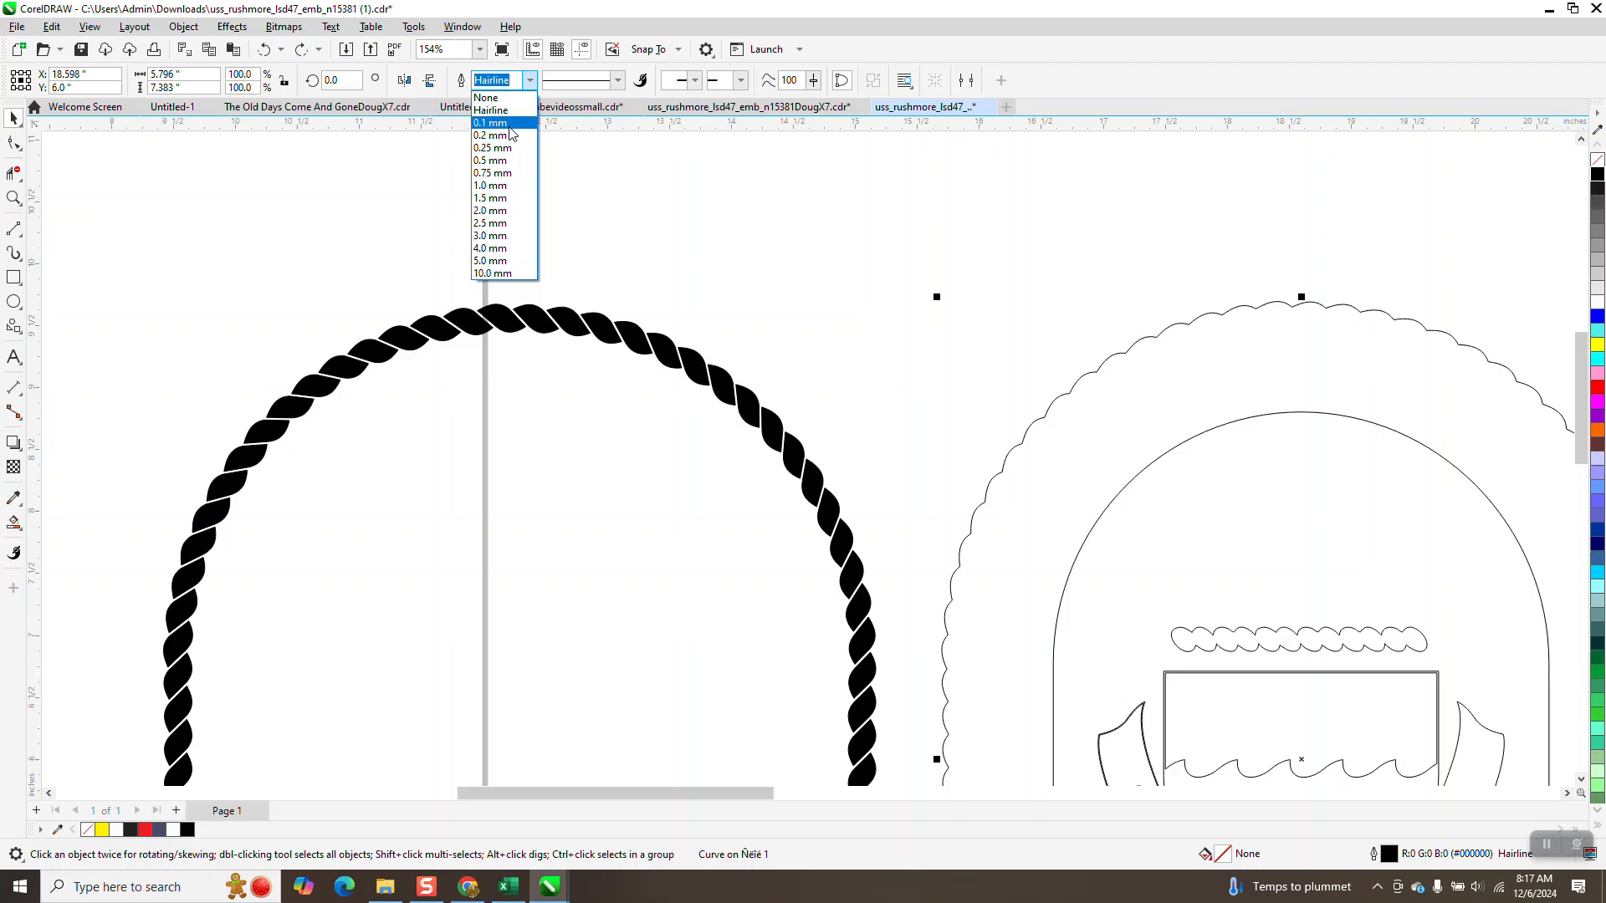
{"action": "left_click", "coordinate": [492, 123]}
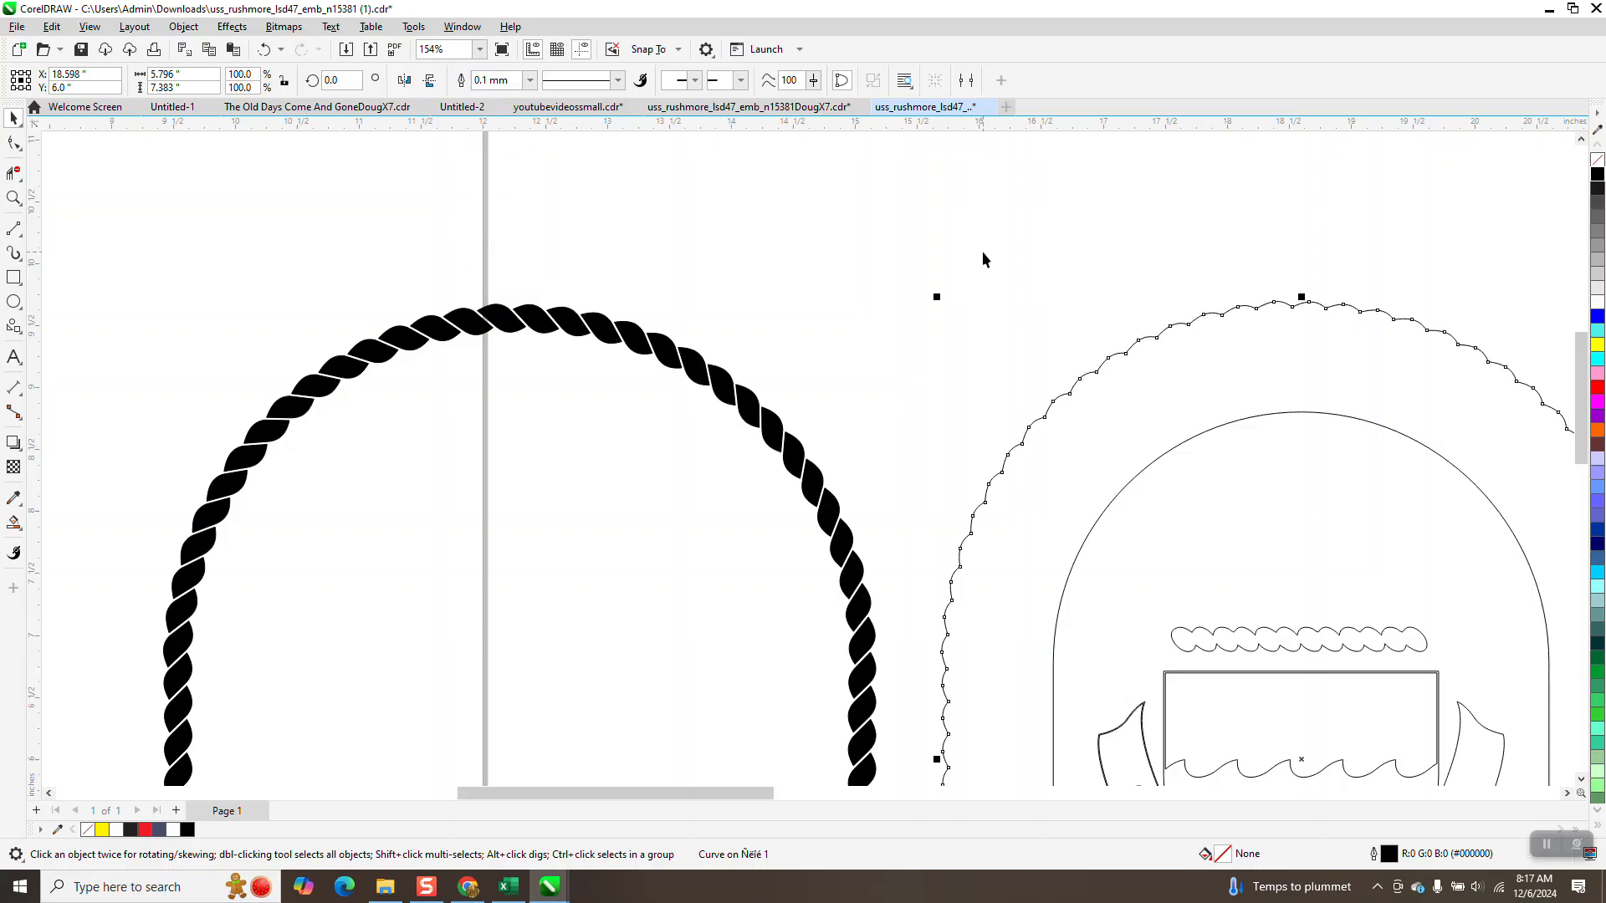
{"action": "key", "text": "Left"}
{"action": "scroll", "coordinate": [720, 192], "scroll_direction": "down", "scroll_amount": 3}
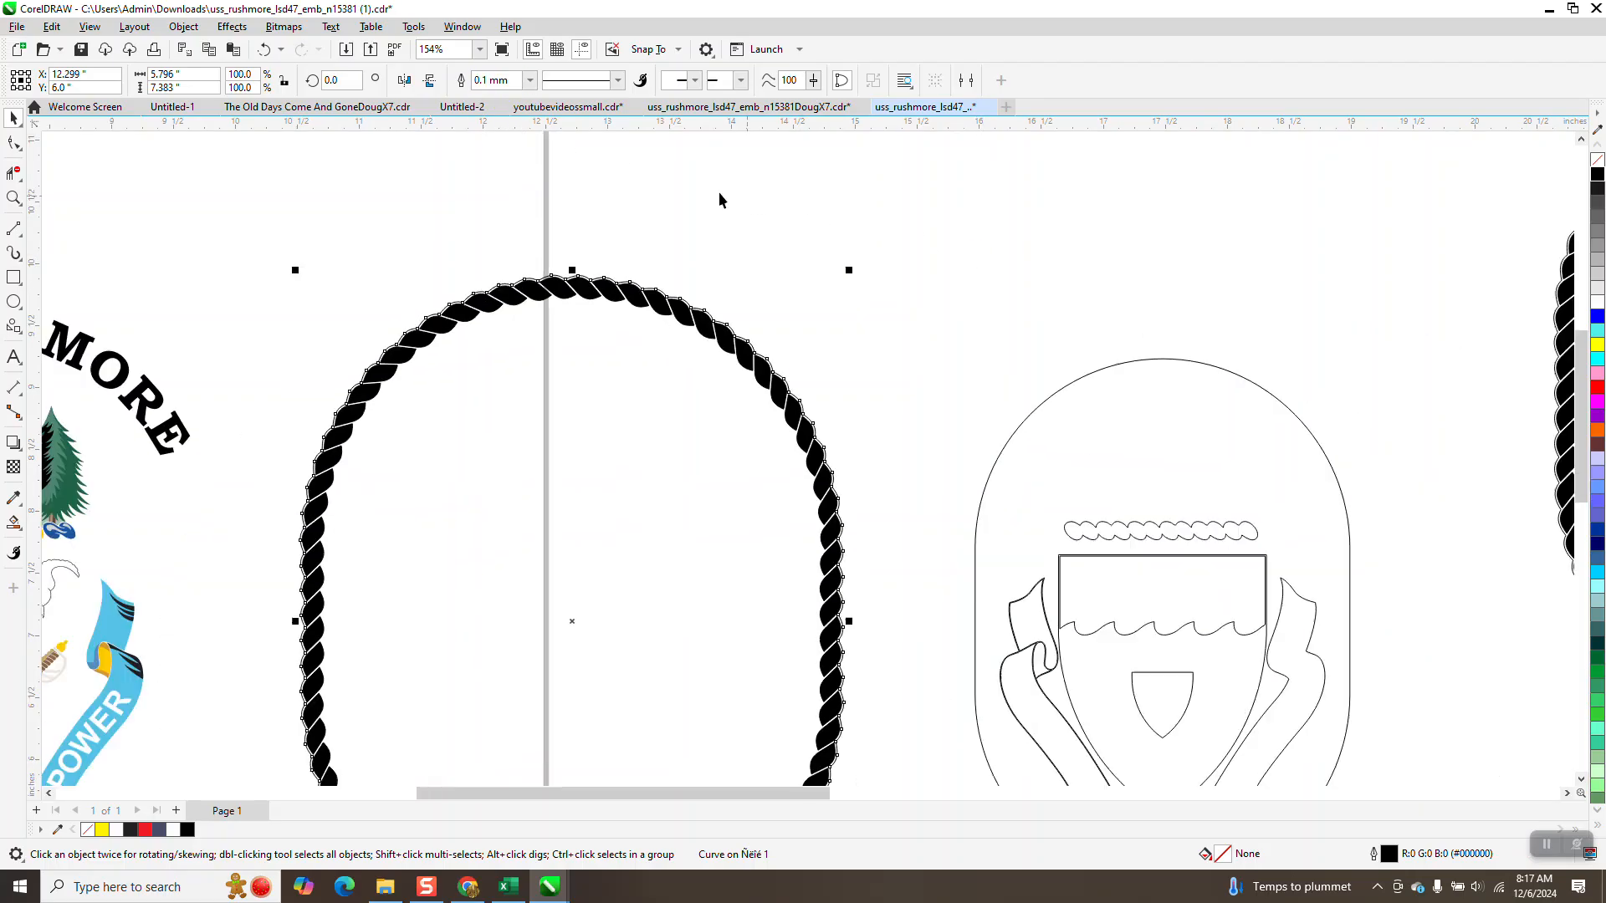
{"action": "scroll", "coordinate": [711, 187], "scroll_direction": "down", "scroll_amount": 1}
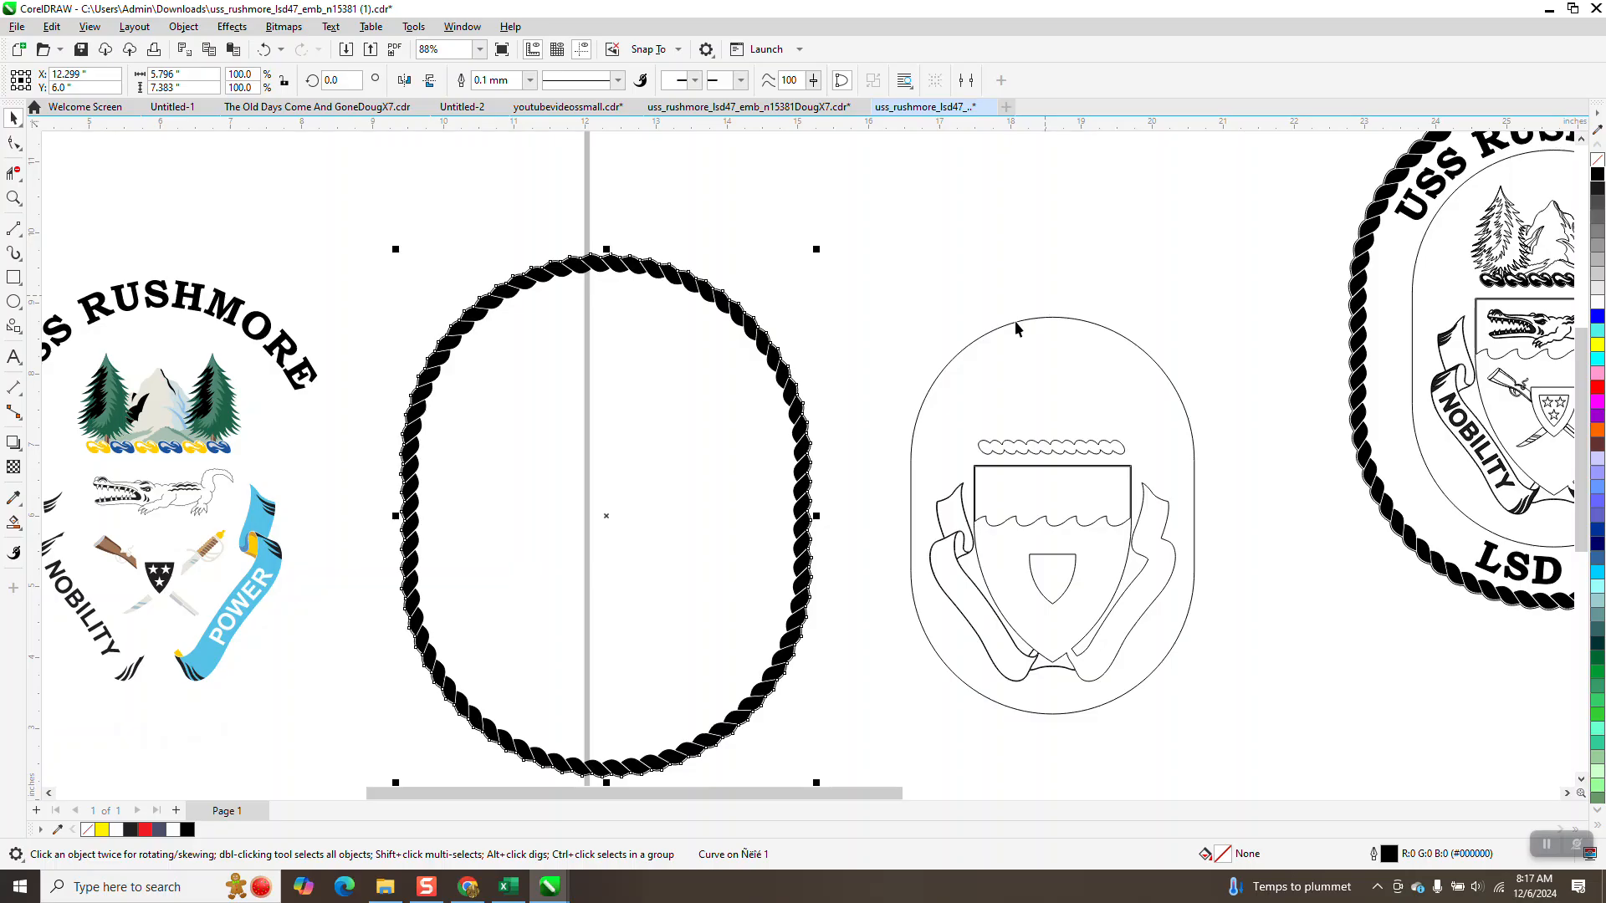
{"action": "left_click", "coordinate": [882, 269]}
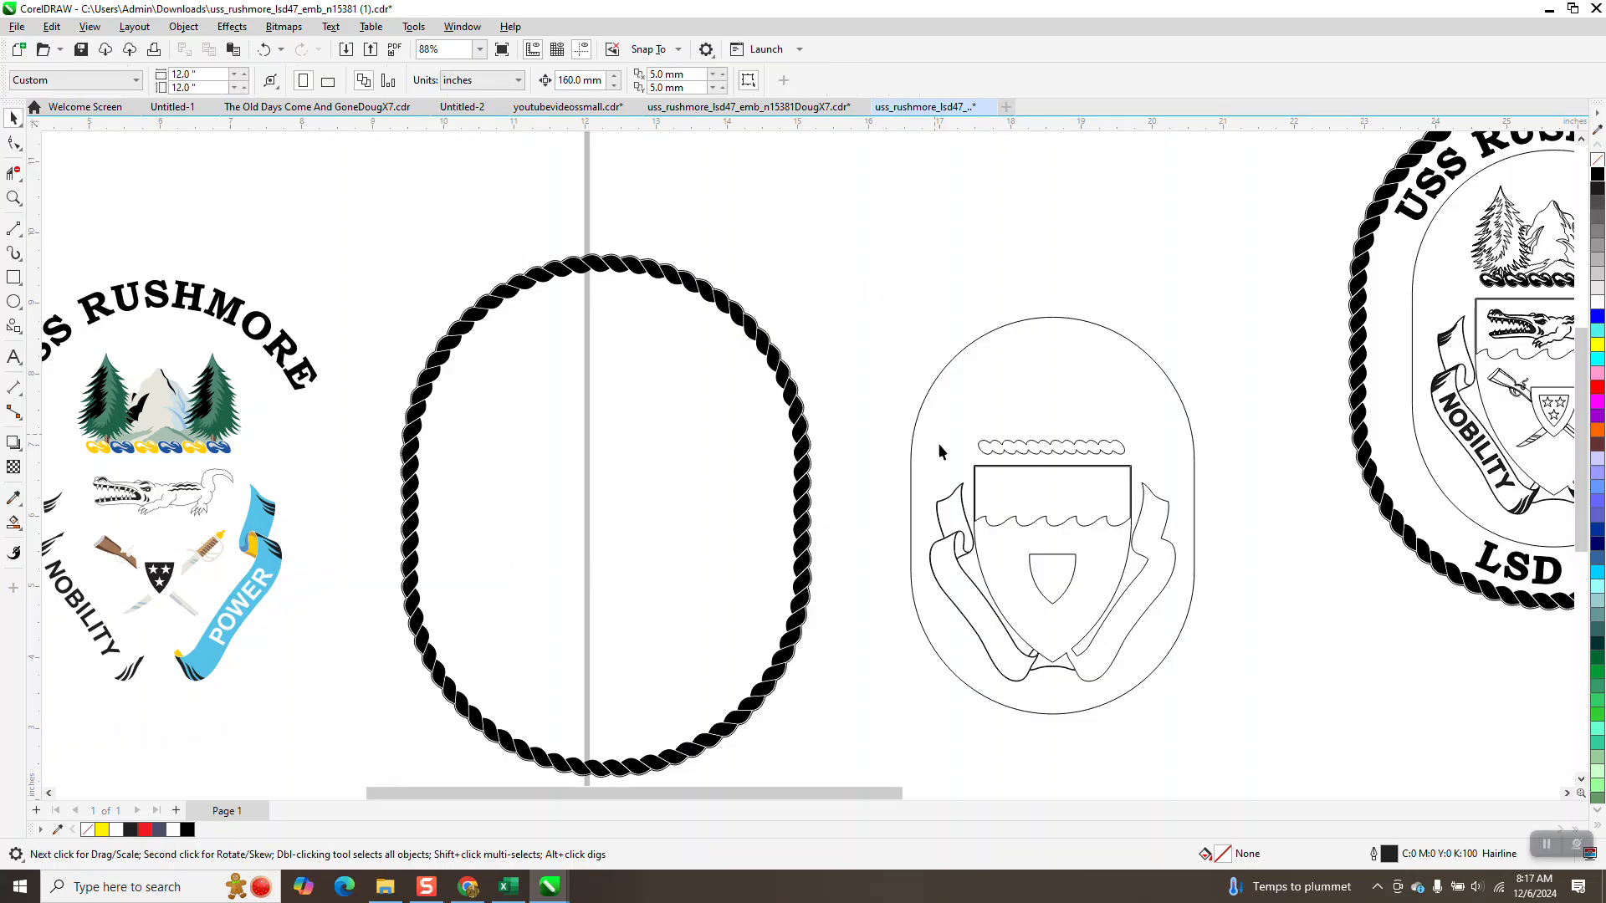
Pull the duplicate curve off the upper fold of the left ribbon and delete it.
{"action": "left_click", "coordinate": [963, 500]}
{"action": "left_click_drag", "start_coordinate": [964, 500], "coordinate": [946, 373]}
{"action": "key", "text": "Delete"}
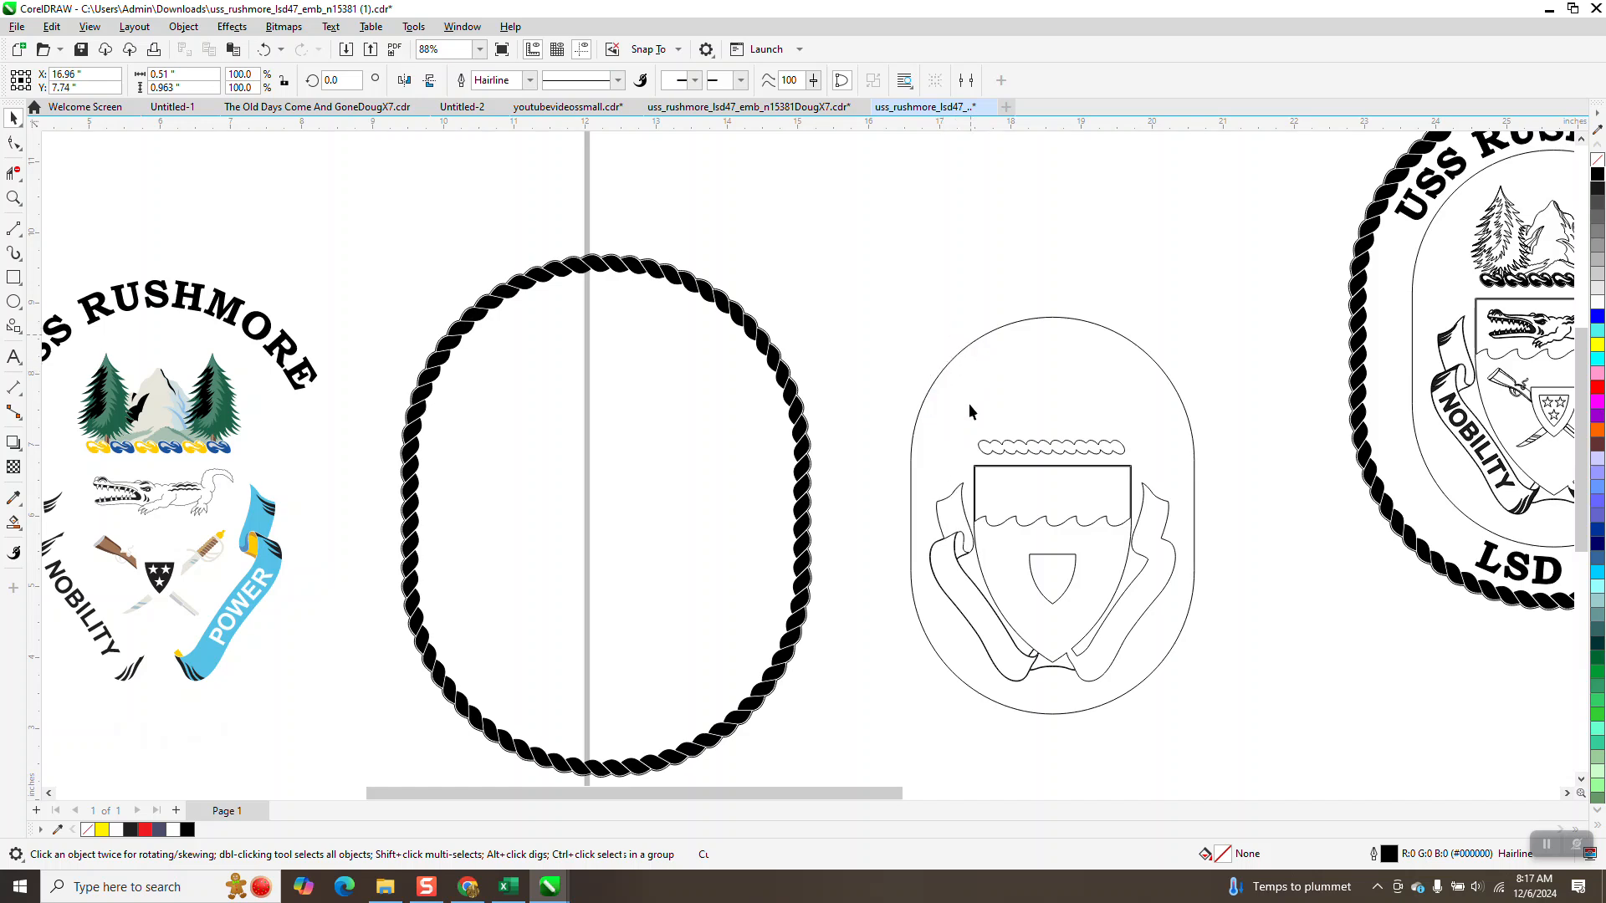
Try pulling the long lower curve of the left ribbon out of the line art.
{"action": "left_click_drag", "start_coordinate": [957, 565], "coordinate": [879, 655]}
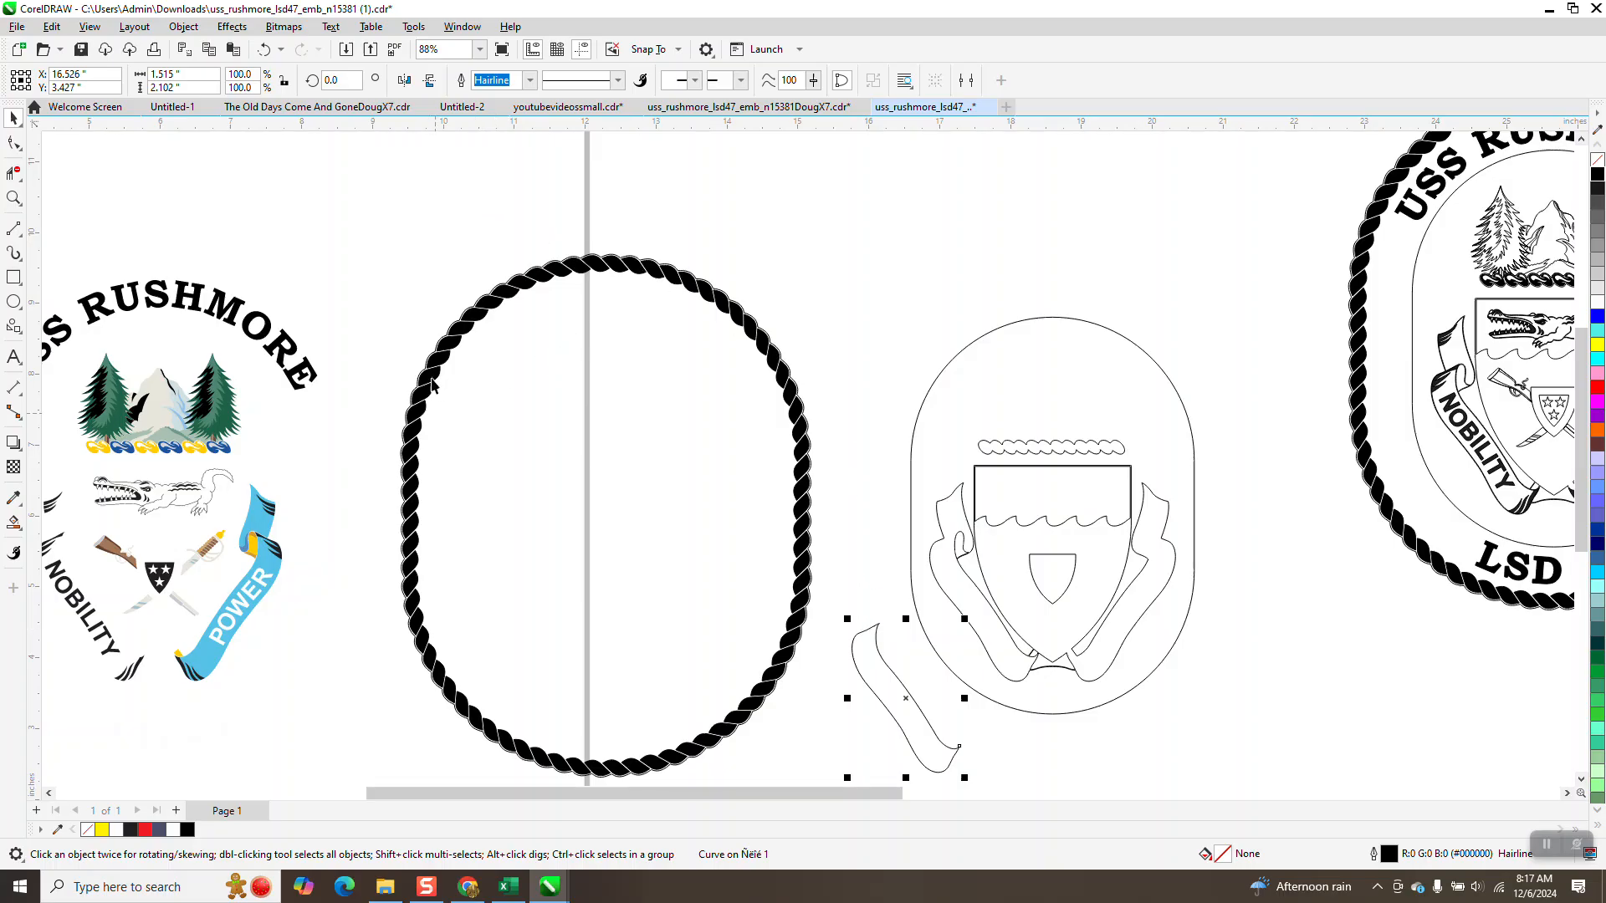
{"action": "left_click", "coordinate": [264, 49]}
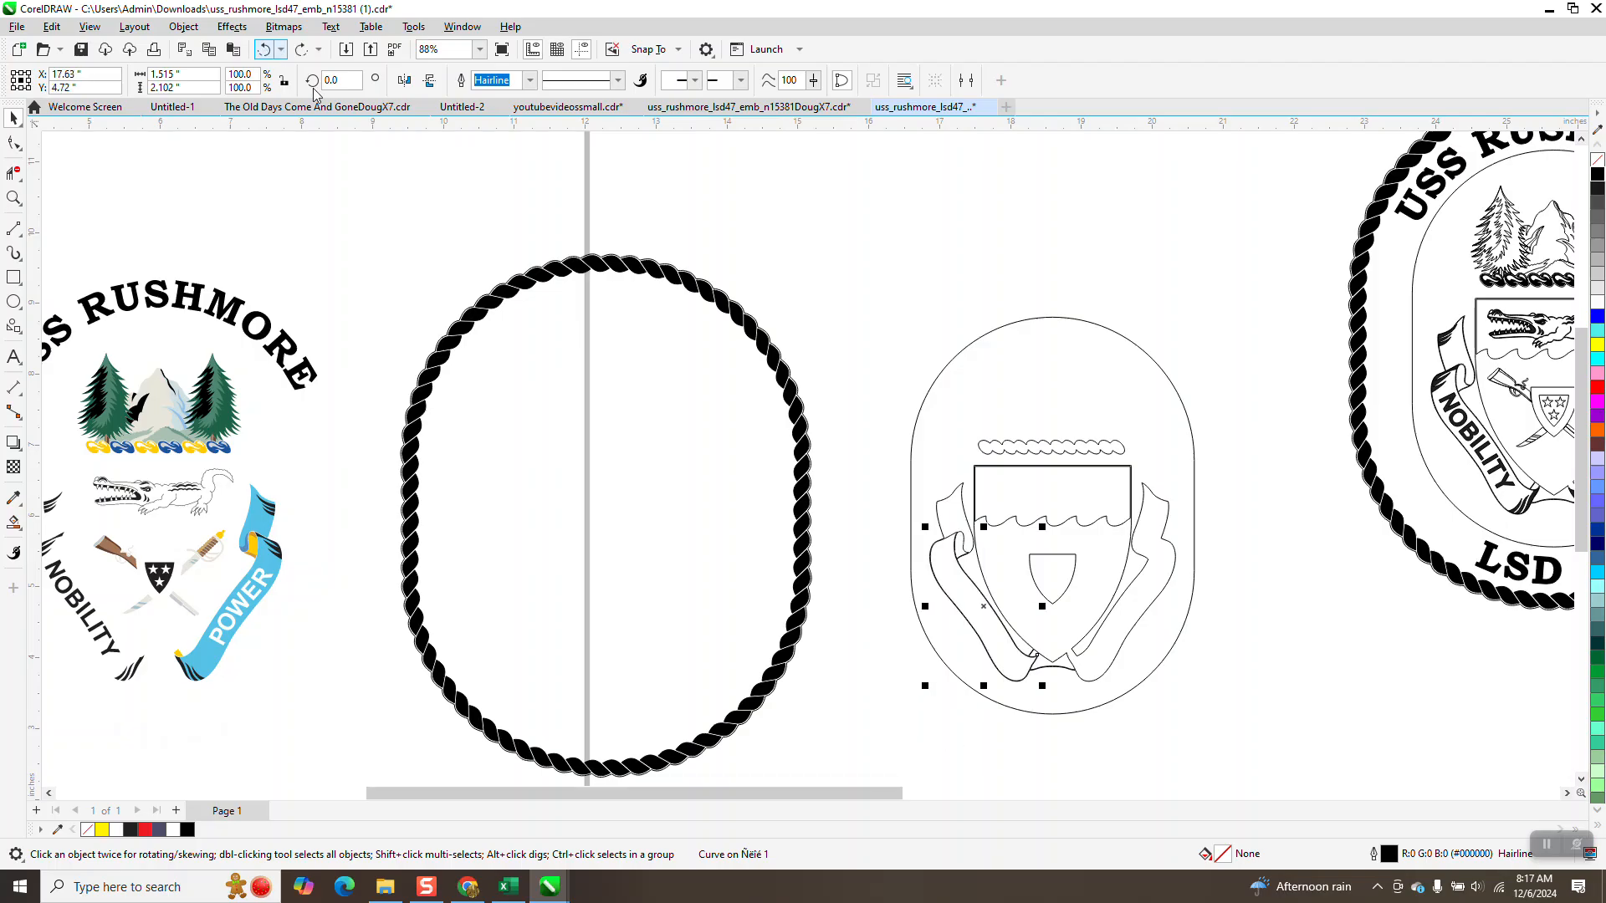
{"action": "scroll", "coordinate": [1133, 554], "scroll_direction": "down", "scroll_amount": 1}
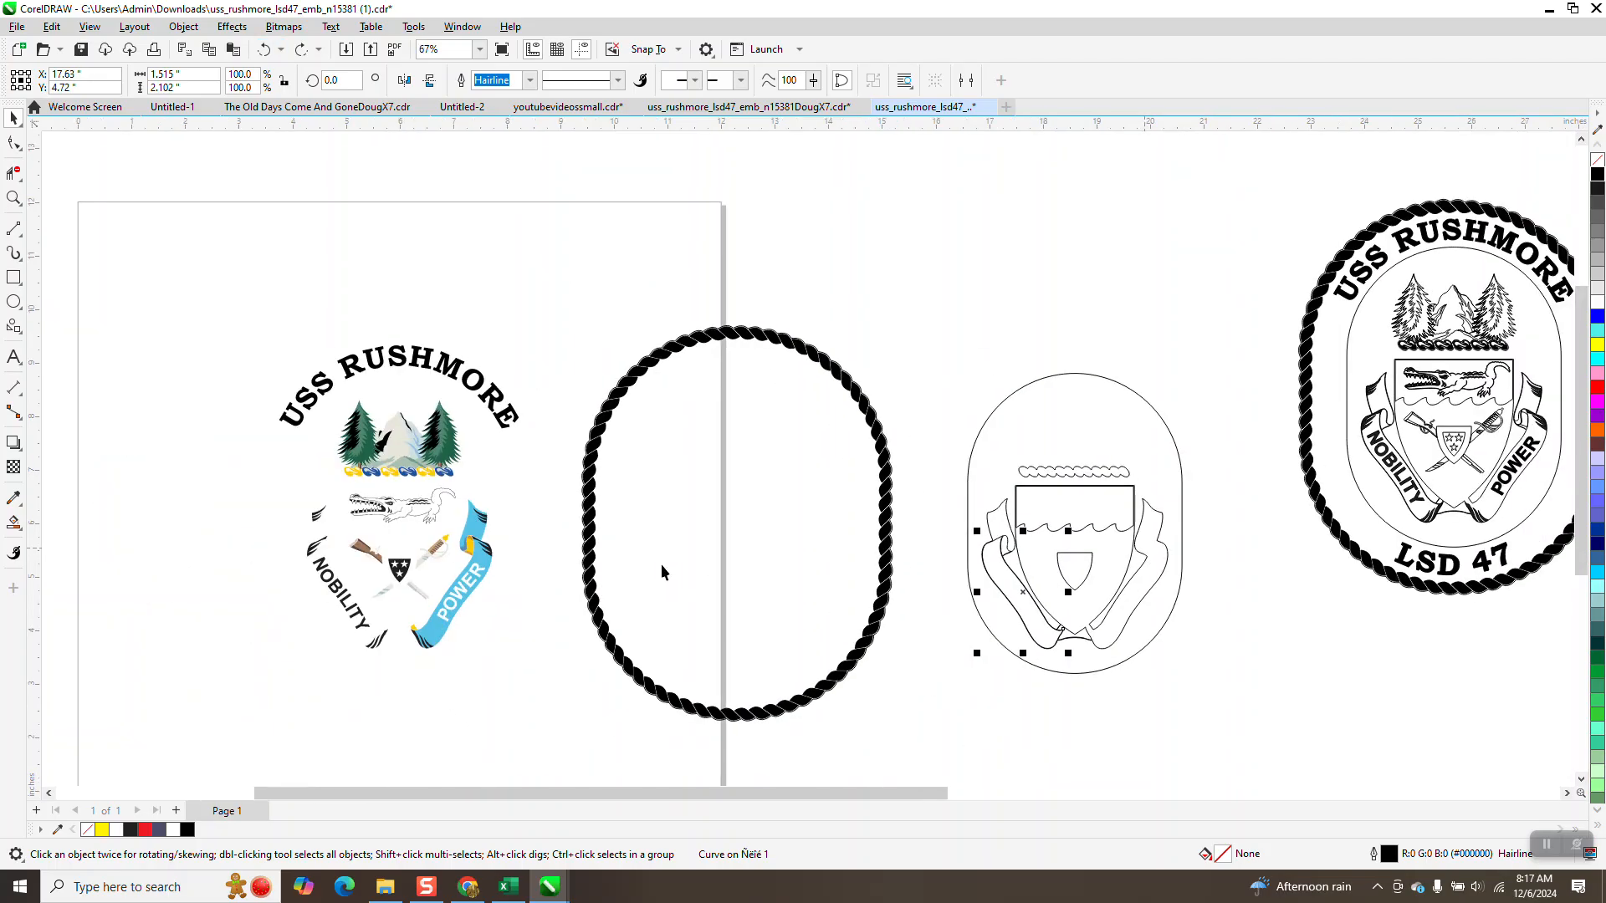
Move the bright yellow fold piece of the right ribbon 320 mm right onto the line art, with no fill and a black outline.
{"action": "left_click", "coordinate": [472, 548]}
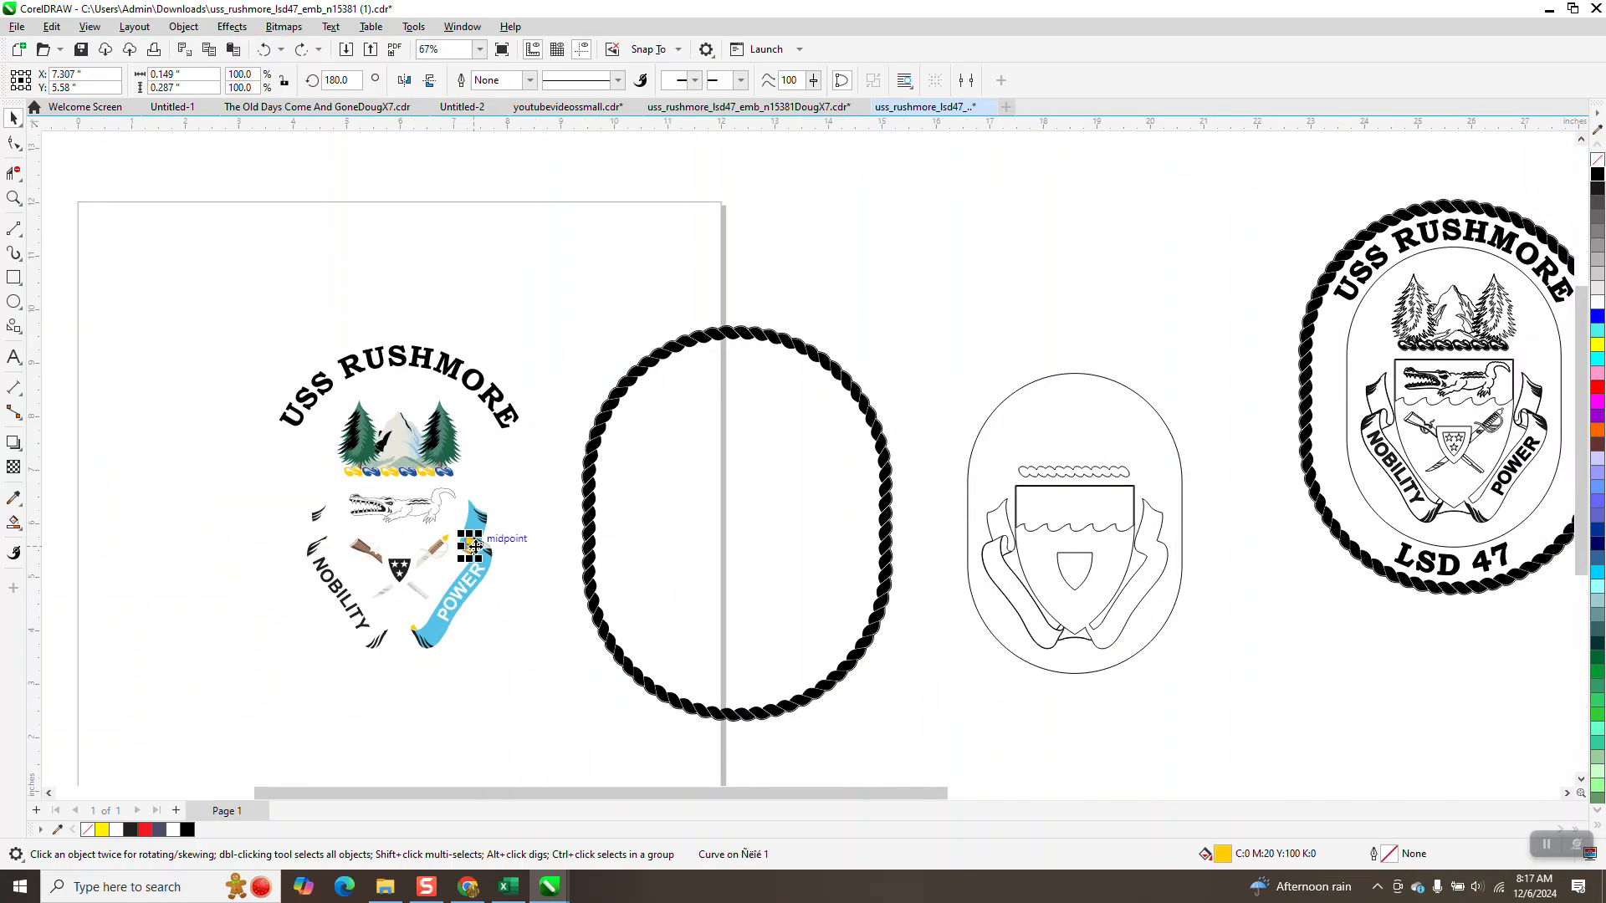
{"action": "key", "text": "Right"}
{"action": "key", "text": "Right"}
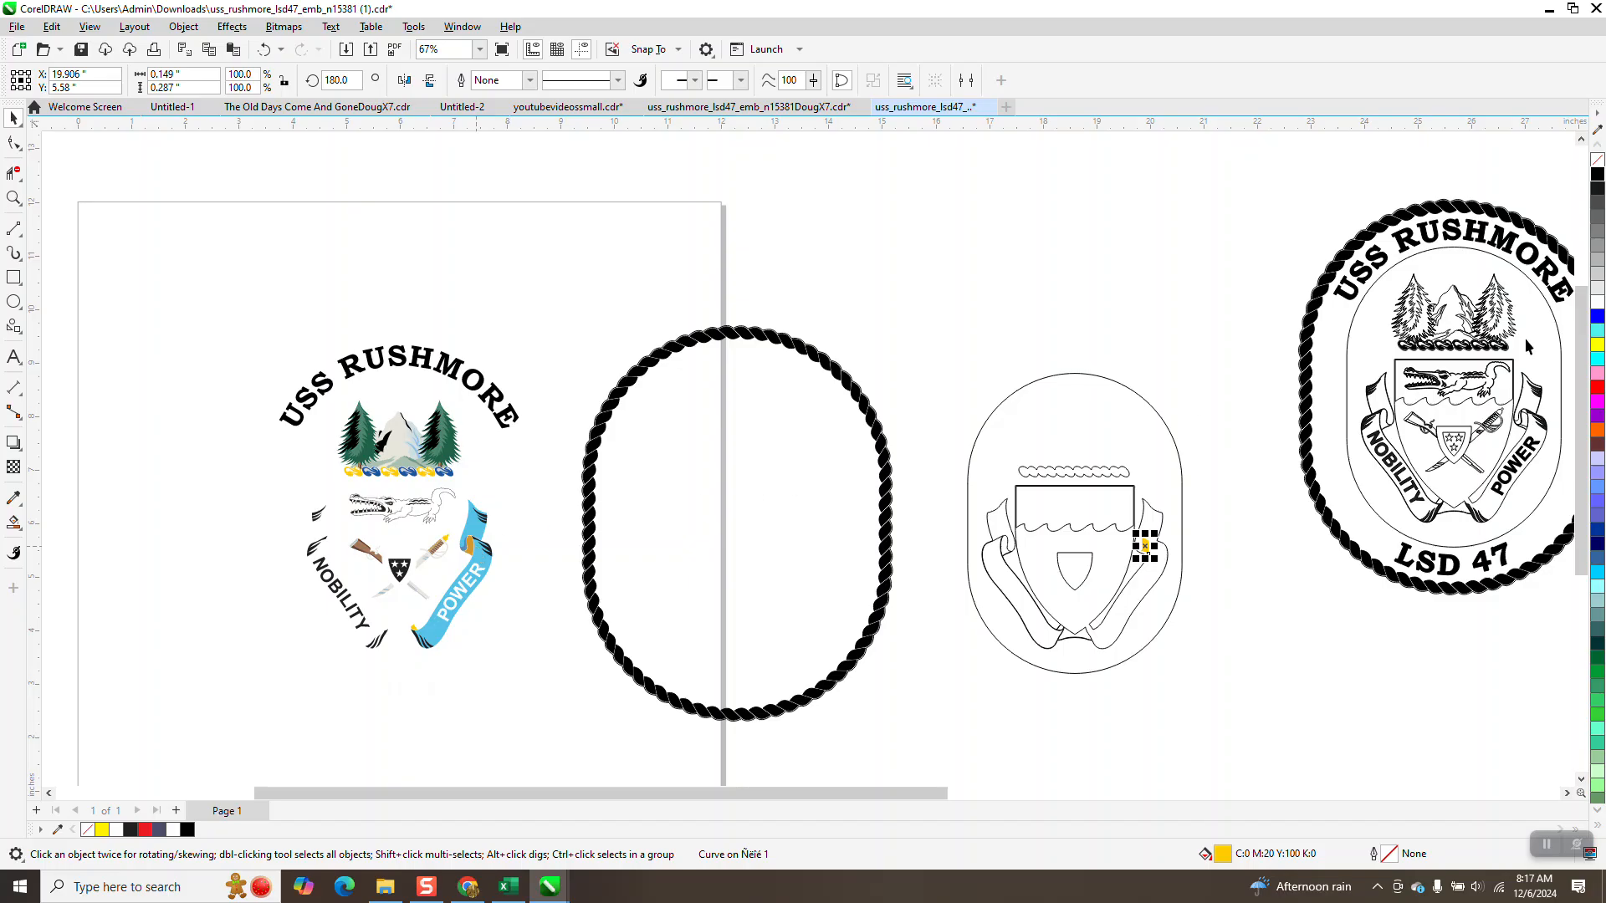
{"action": "left_click", "coordinate": [1597, 159]}
{"action": "right_click", "coordinate": [1597, 173]}
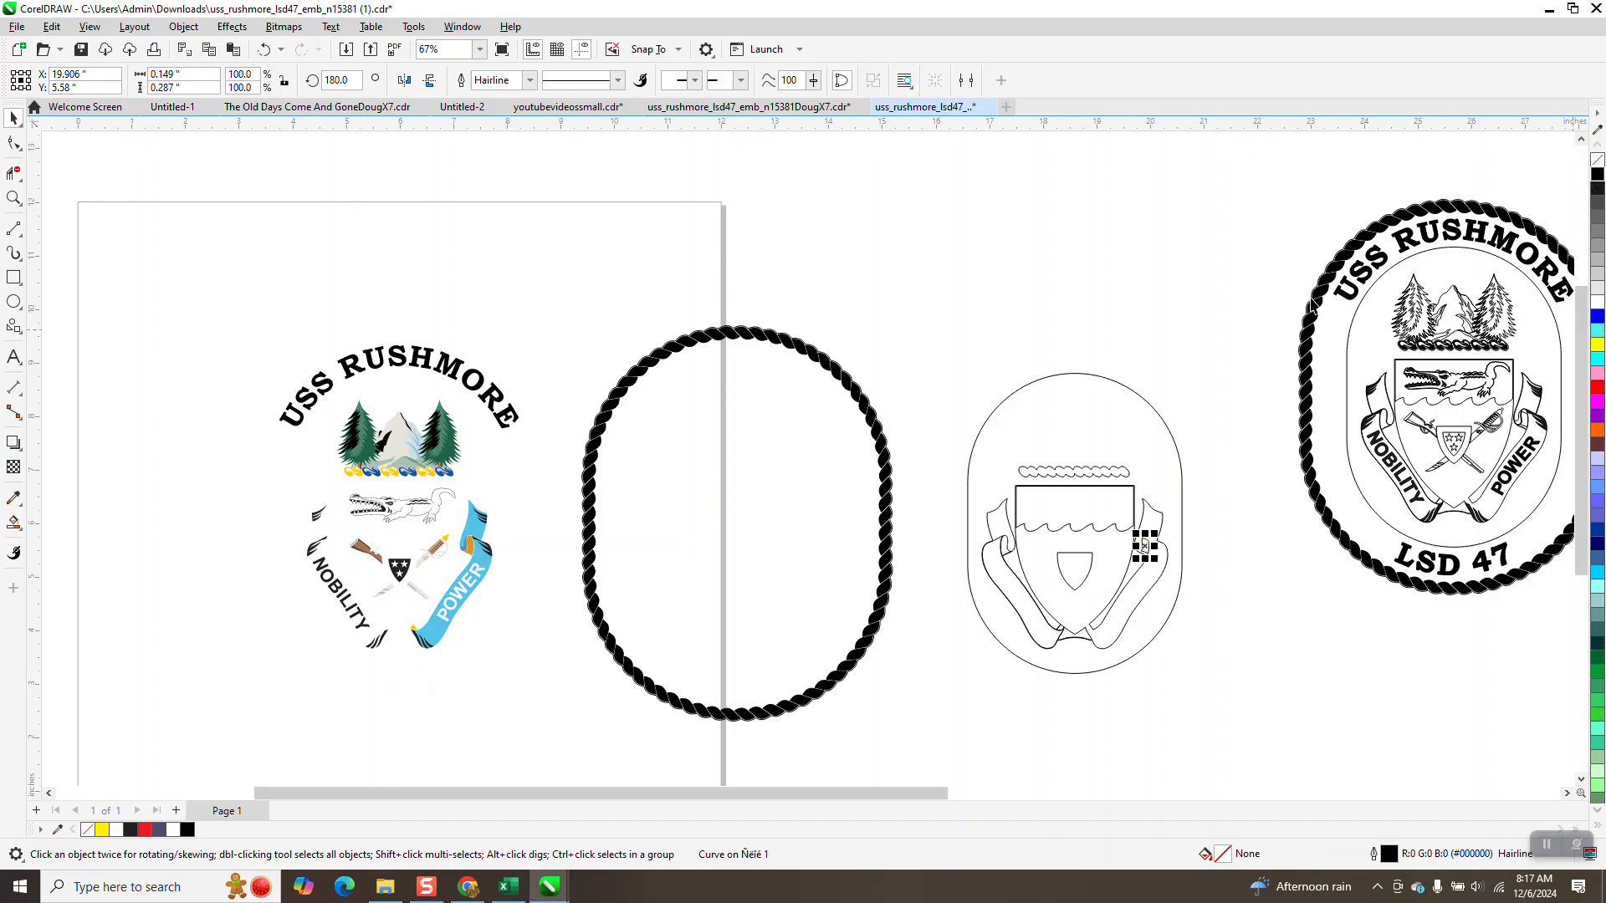
{"action": "left_click", "coordinate": [1165, 345]}
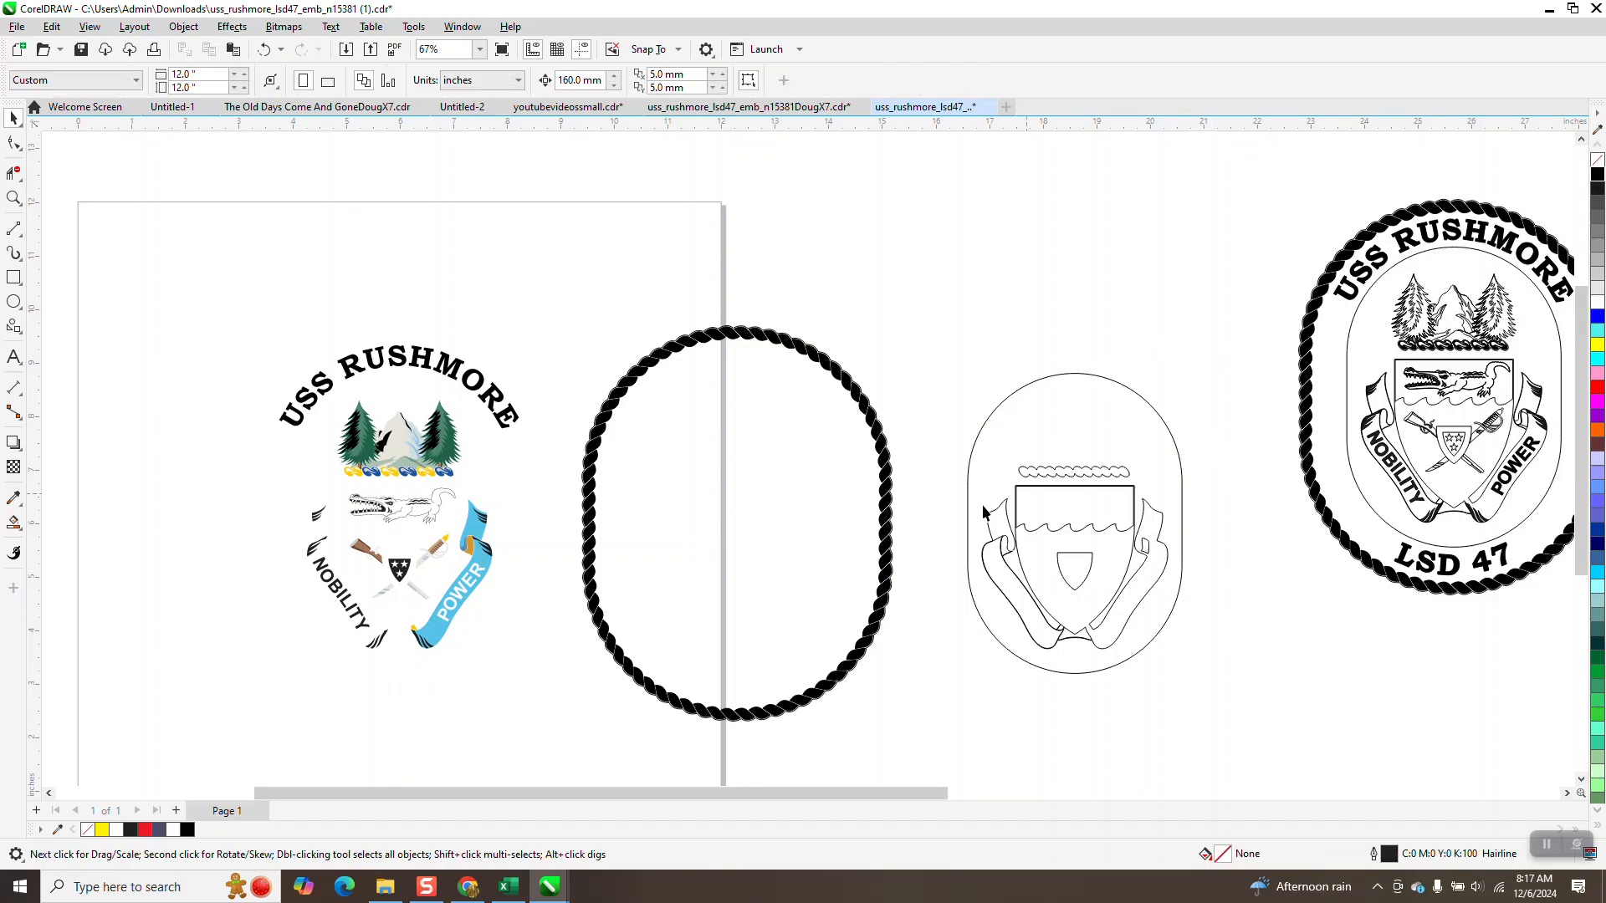
Move the darker gold fold of the right ribbon onto the line art and give it no fill and a black outline.
{"action": "left_click", "coordinate": [471, 551]}
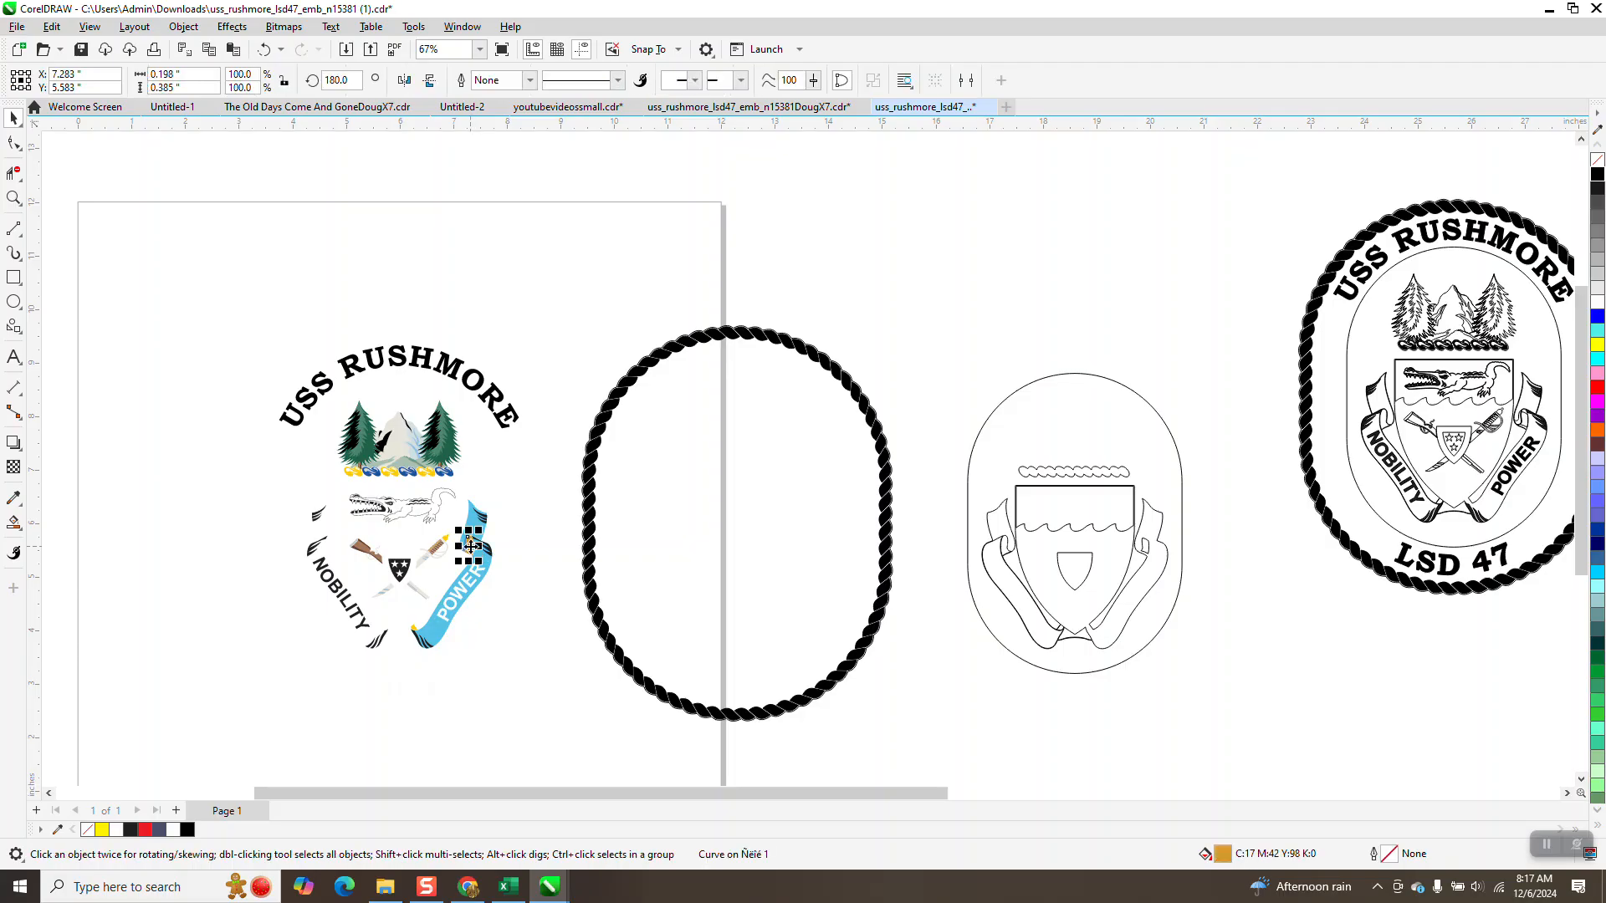
{"action": "left_click_drag", "start_coordinate": [817, 527], "coordinate": [1155, 527]}
{"action": "left_click", "coordinate": [1597, 159]}
{"action": "right_click", "coordinate": [1597, 174]}
{"action": "left_click", "coordinate": [1184, 336]}
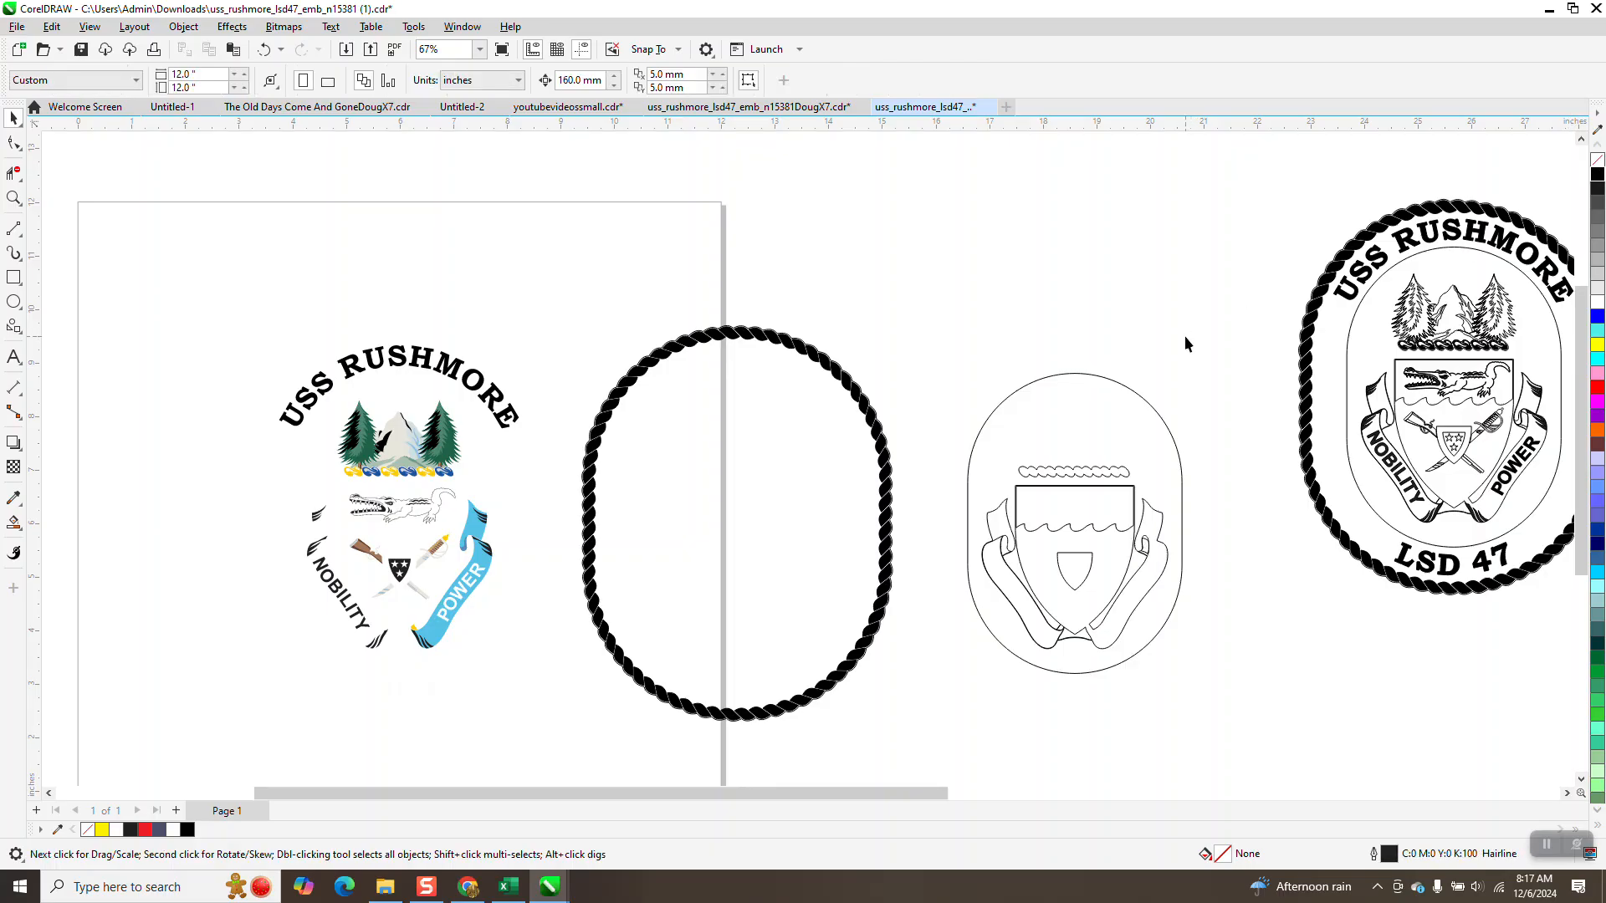
Remove the overlapping inner segments in the right ribbon's fold with Virtual Segment Delete.
{"action": "left_click", "coordinate": [14, 198]}
{"action": "left_click_drag", "start_coordinate": [916, 498], "coordinate": [1210, 634]}
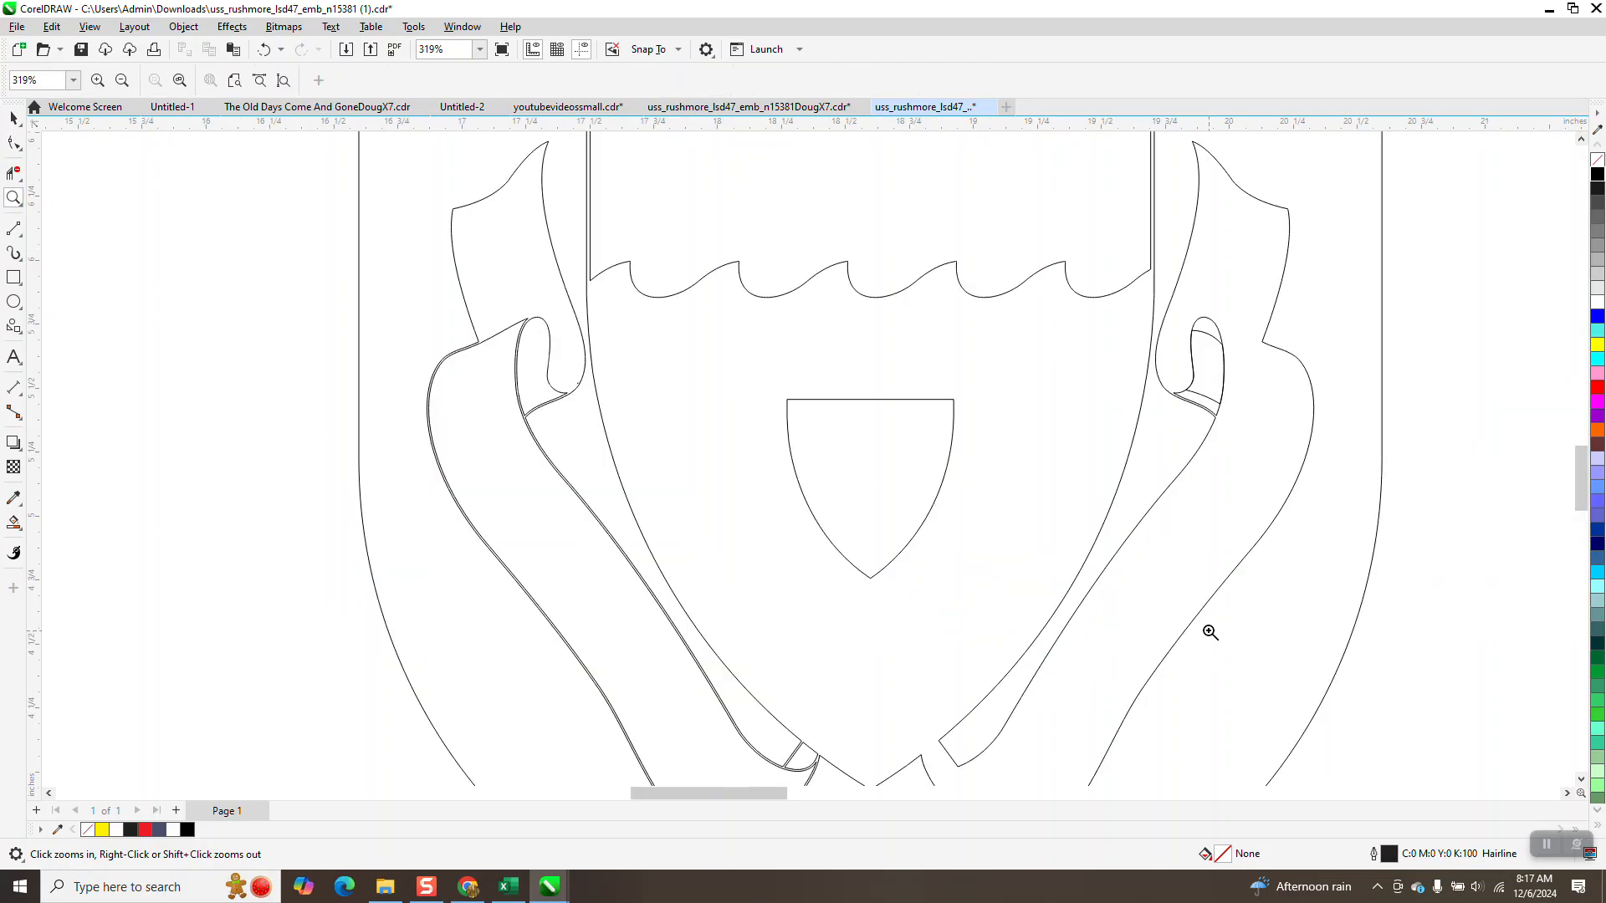
{"action": "left_click", "coordinate": [22, 178]}
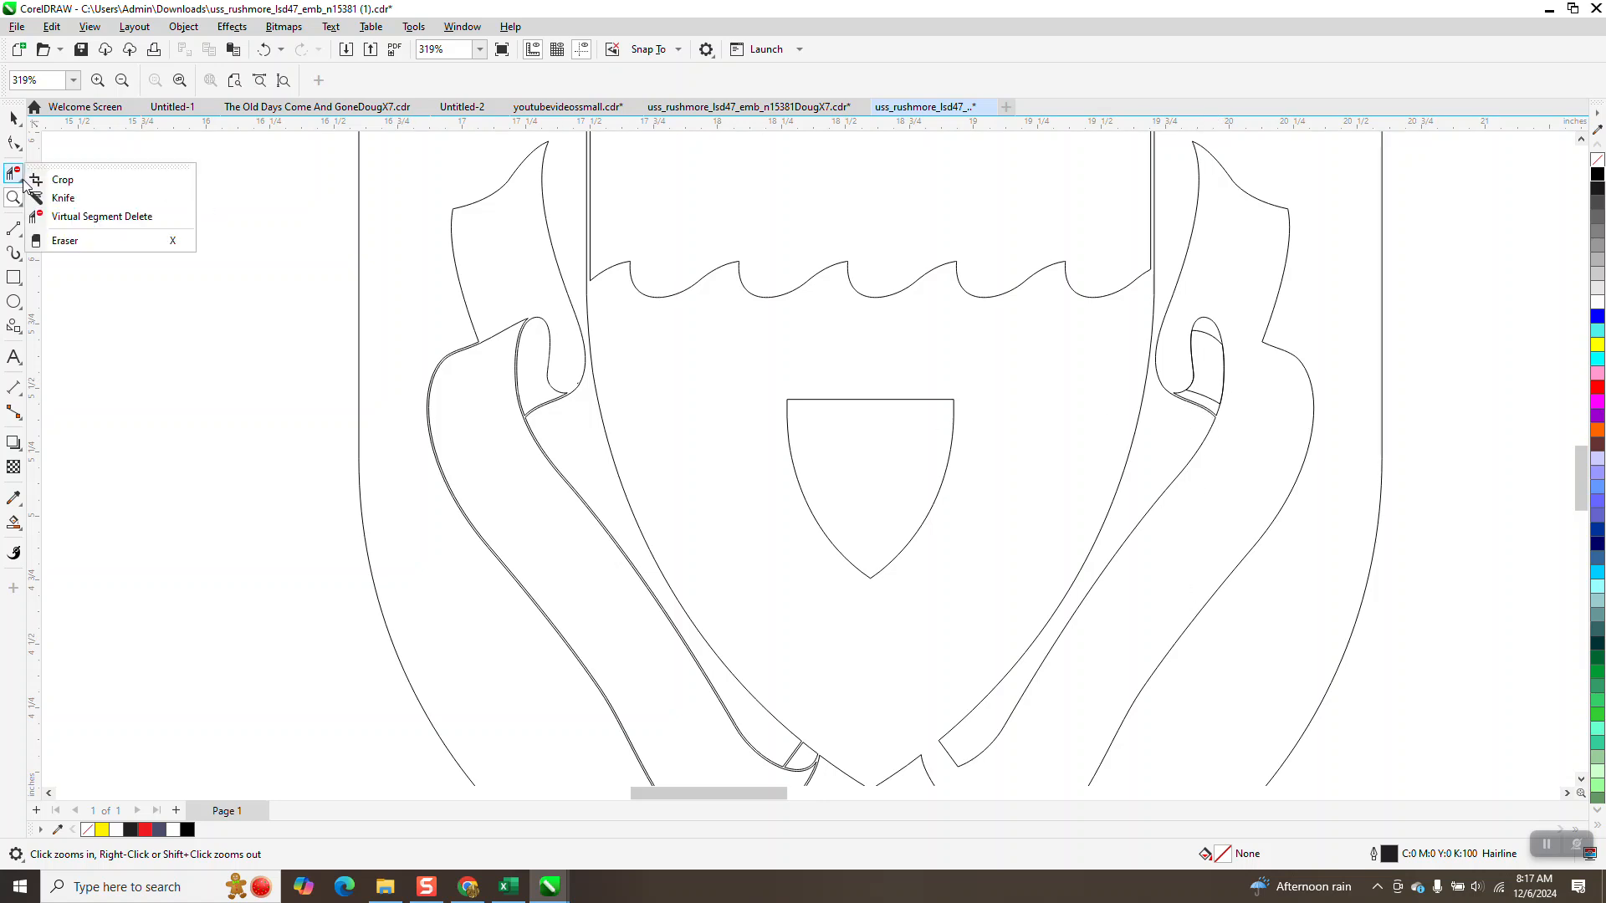
{"action": "left_click", "coordinate": [99, 217]}
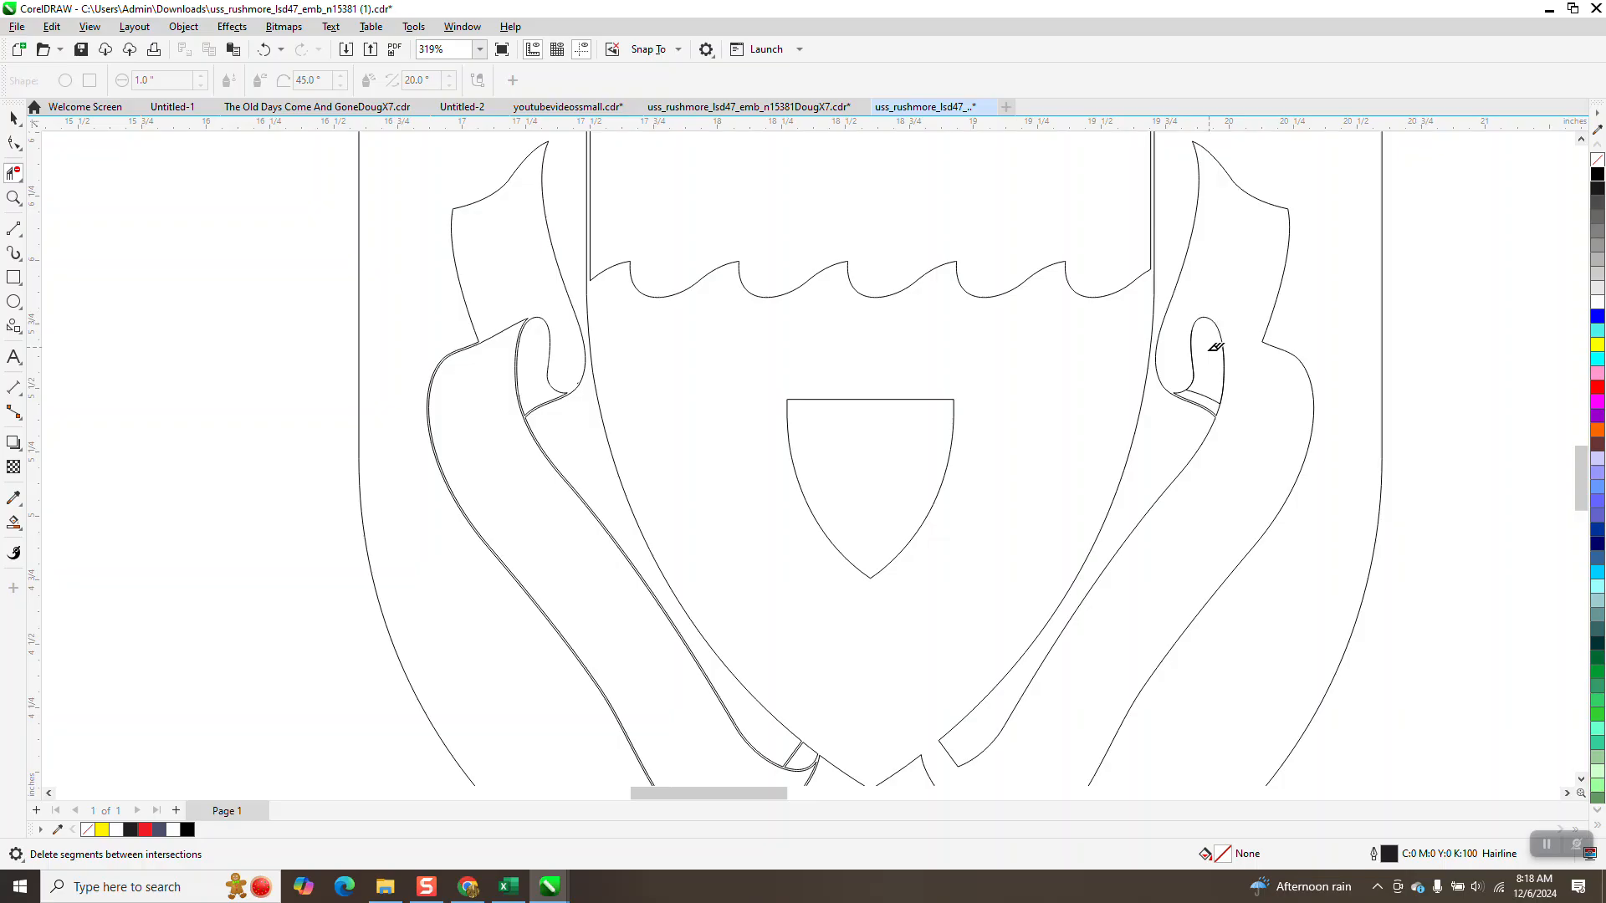
{"action": "left_click", "coordinate": [1206, 389]}
{"action": "scroll", "coordinate": [522, 348], "scroll_direction": "down", "scroll_amount": 2}
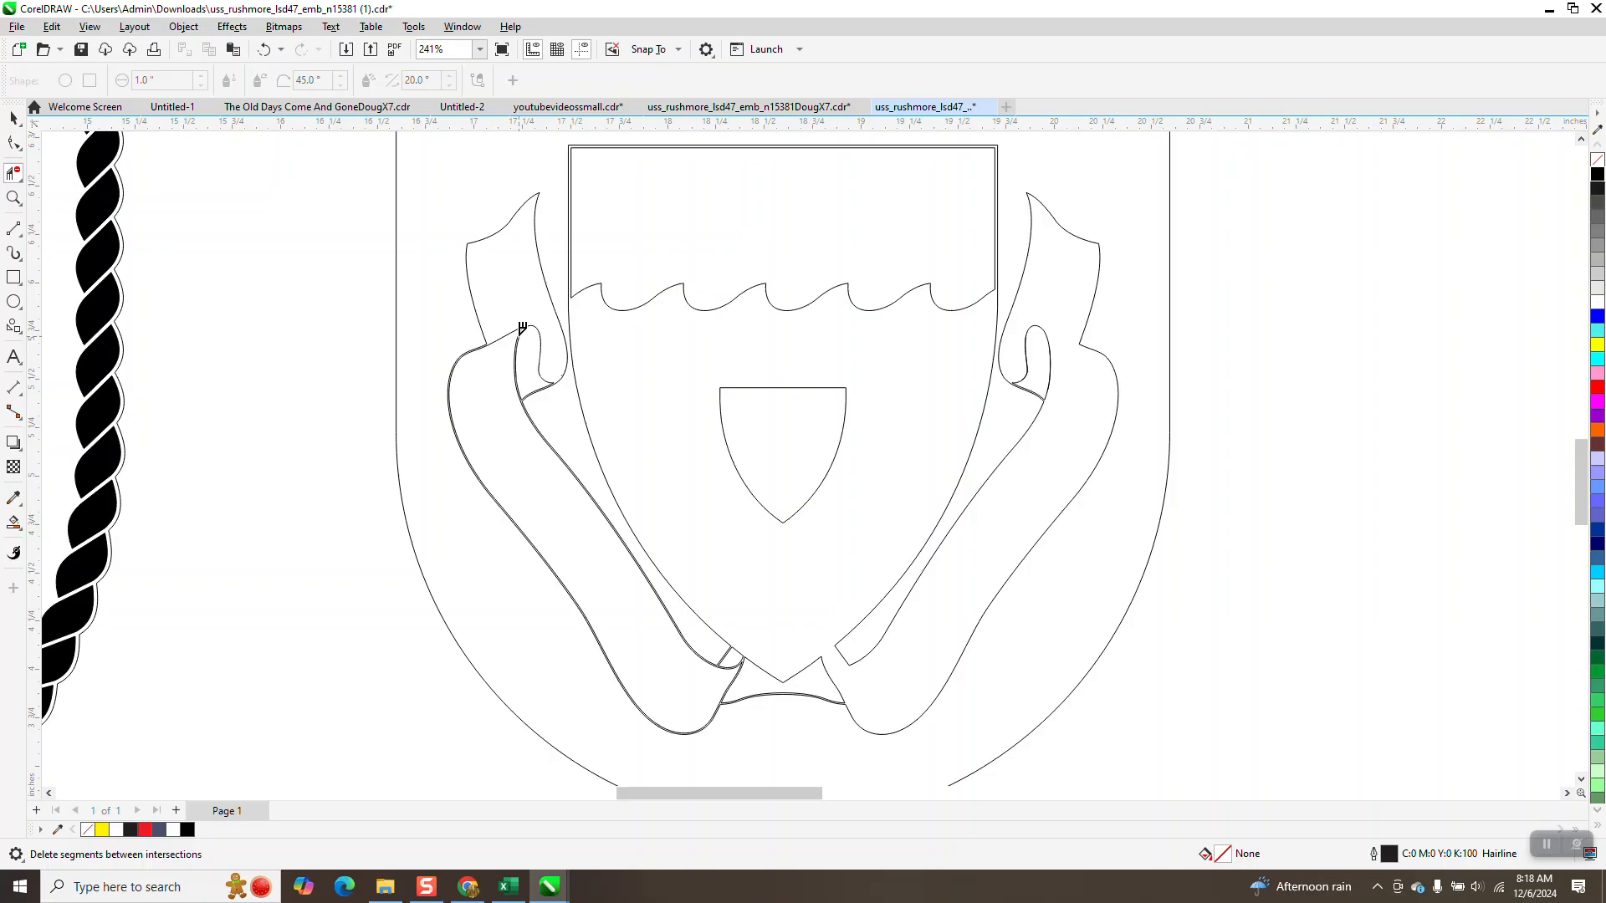
Move the combined shield and ribbon outline 160 mm right and 160 mm down into the empty area below the finished emblem.
{"action": "left_click", "coordinate": [13, 117]}
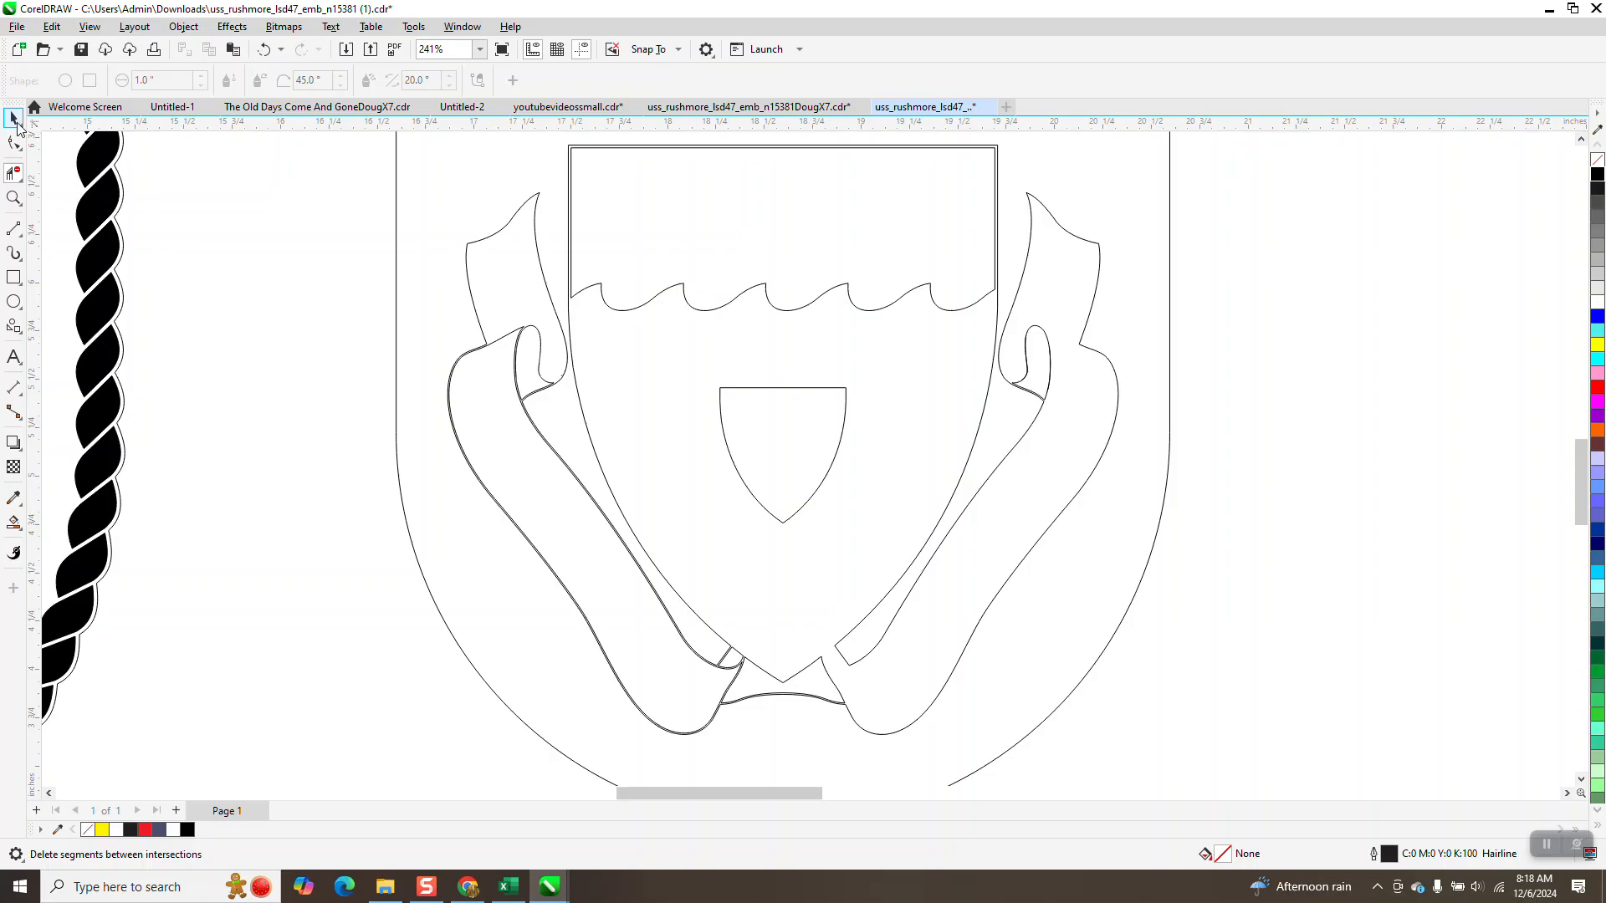
{"action": "left_click", "coordinate": [488, 311]}
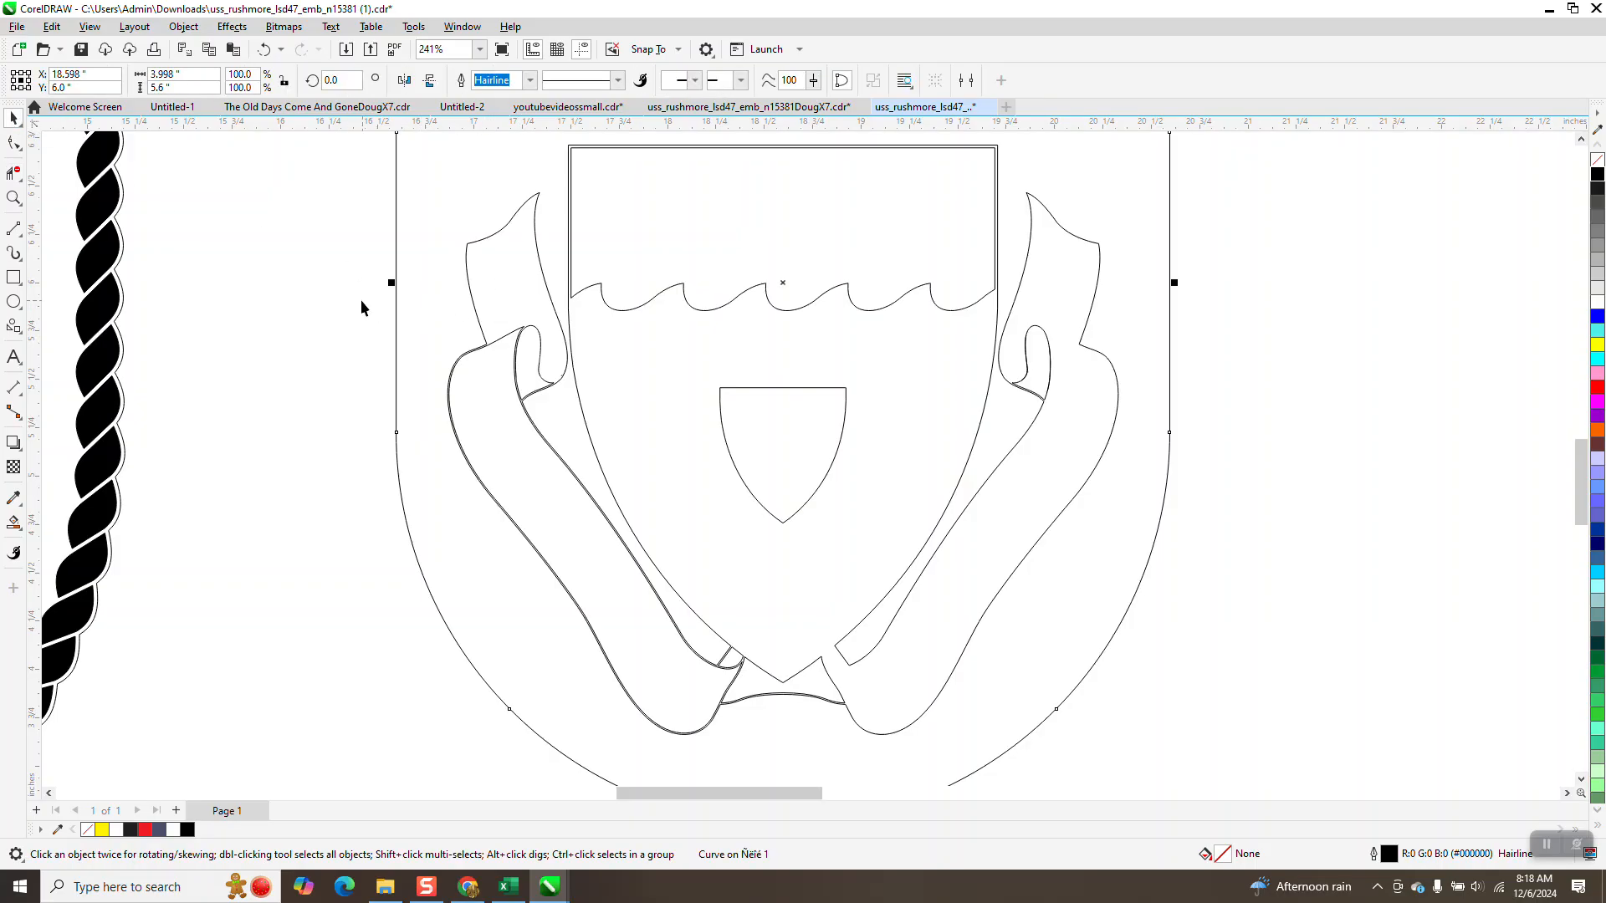
{"action": "left_click", "coordinate": [446, 286]}
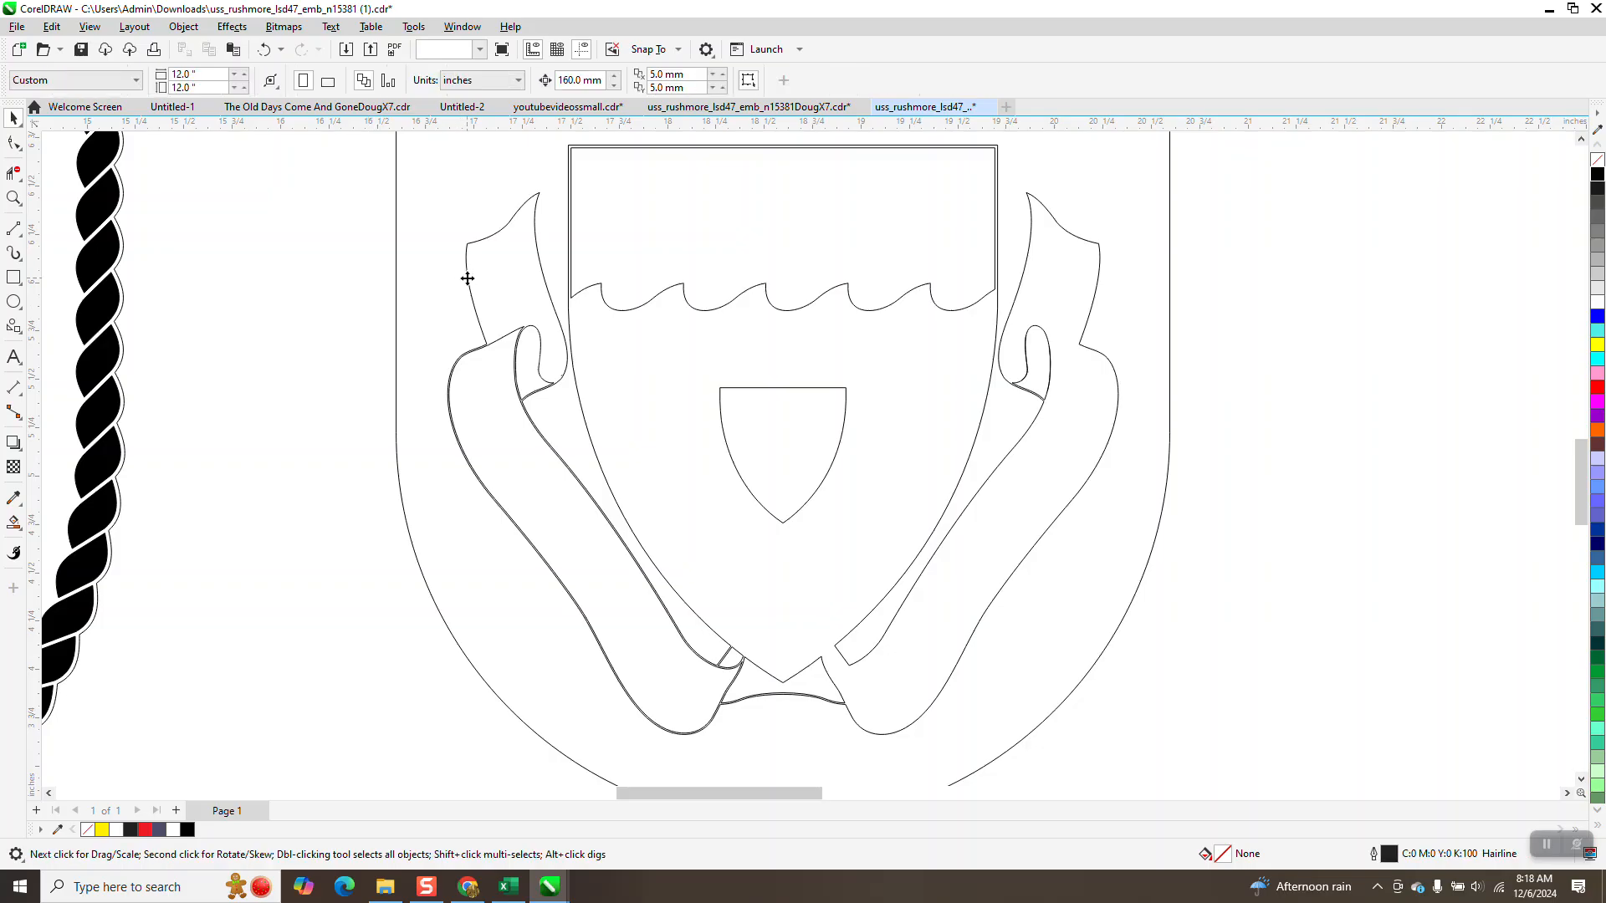
{"action": "left_click", "coordinate": [468, 285]}
{"action": "key", "text": "Right"}
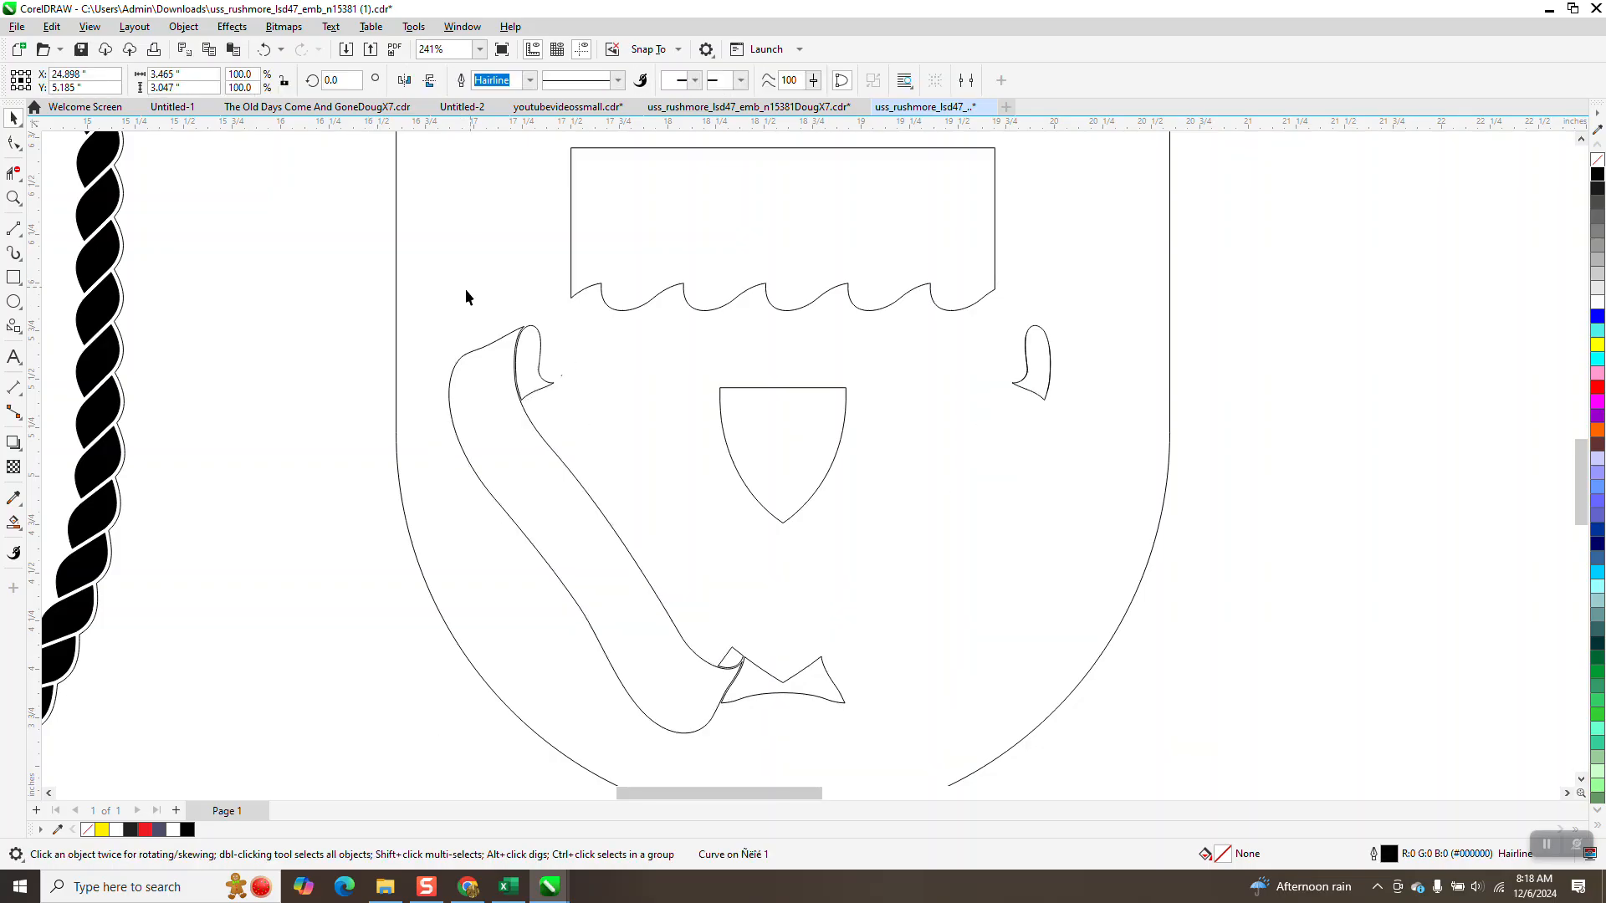
{"action": "scroll", "coordinate": [469, 318], "scroll_direction": "down", "scroll_amount": 7}
{"action": "scroll", "coordinate": [610, 436], "scroll_direction": "down", "scroll_amount": 3}
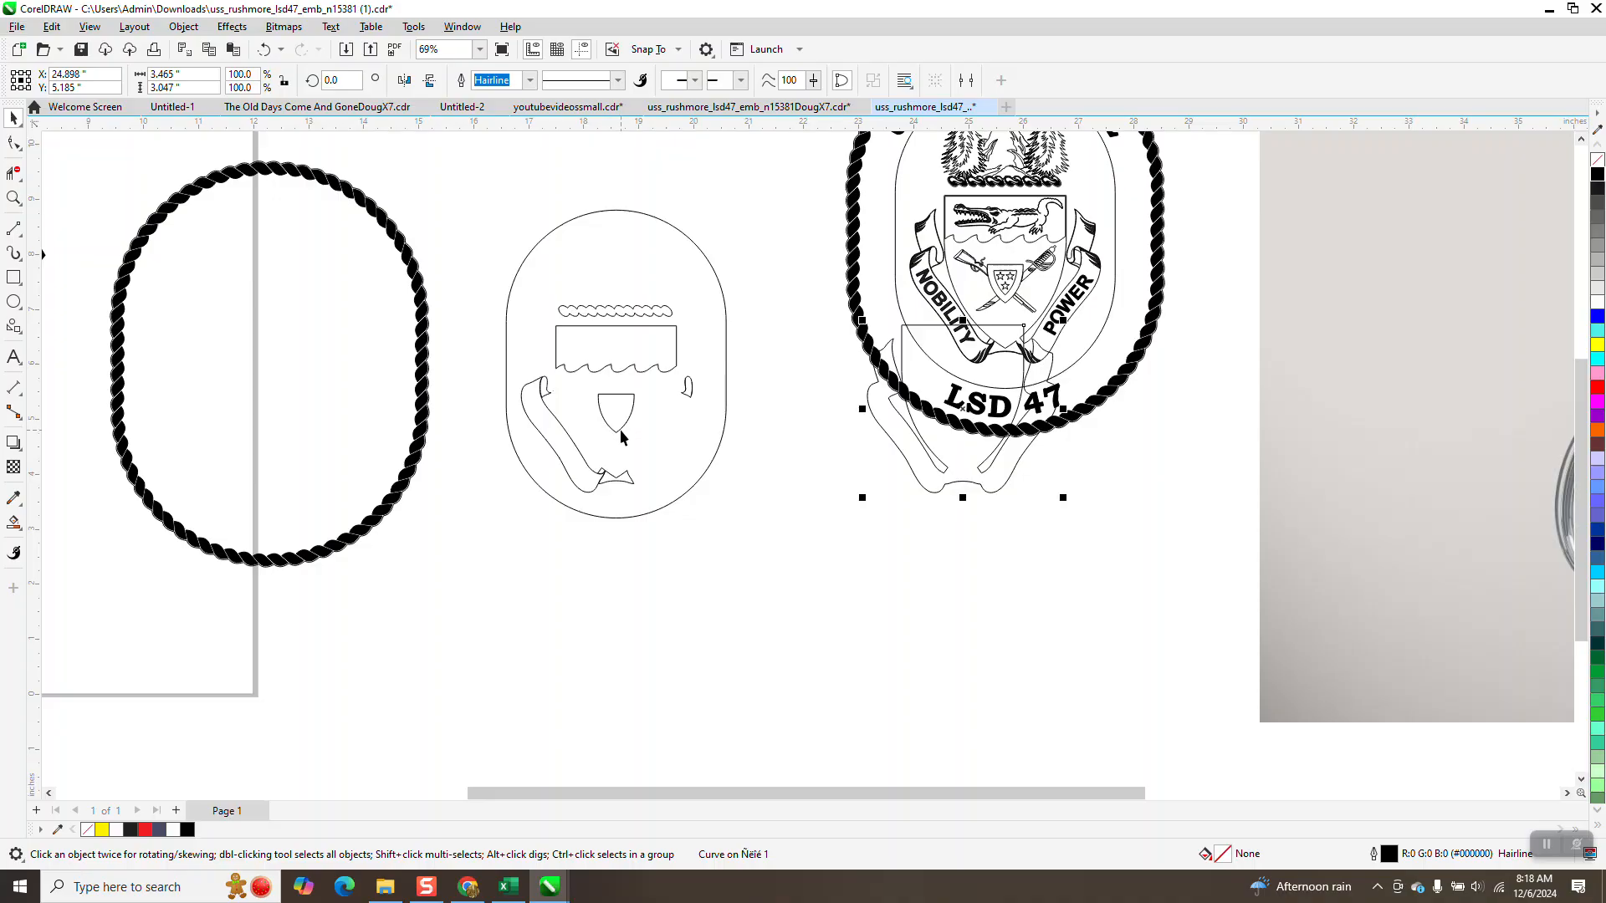
{"action": "scroll", "coordinate": [1161, 504], "scroll_direction": "down", "scroll_amount": 2}
{"action": "left_click_drag", "start_coordinate": [1313, 469], "coordinate": [1477, 606]}
{"action": "left_click", "coordinate": [1038, 497]}
{"action": "left_click_drag", "start_coordinate": [1038, 501], "coordinate": [1037, 762]}
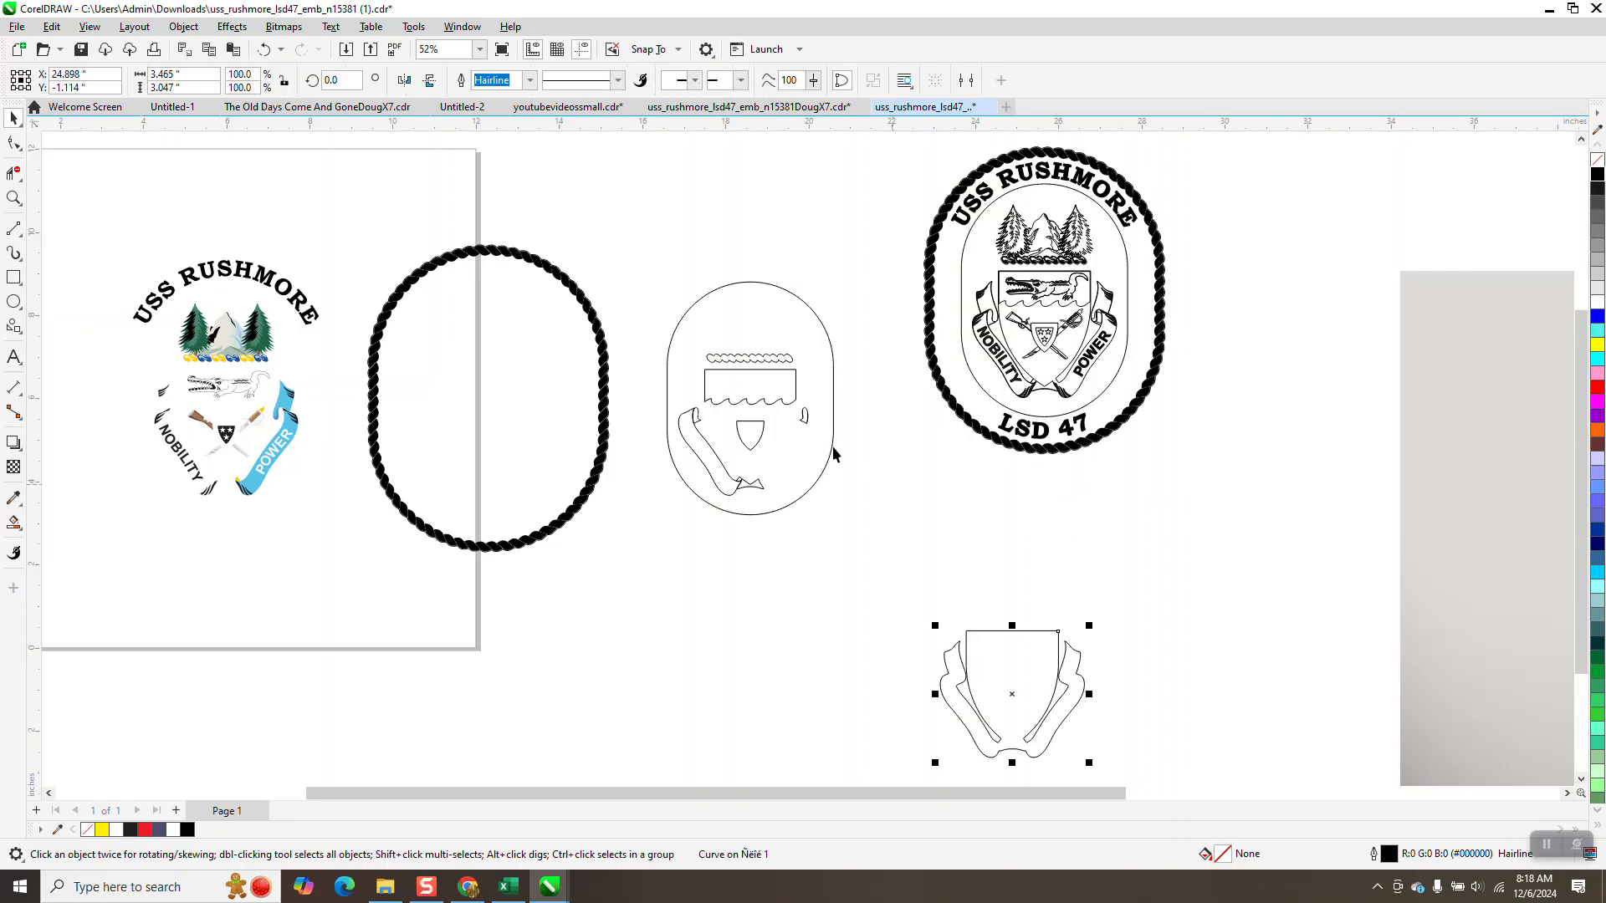
Move the right and left ribbon folds 160 mm right and 160 mm down onto the relocated ribbon outline.
{"action": "left_click_drag", "start_coordinate": [856, 392], "coordinate": [1053, 697]}
{"action": "left_click", "coordinate": [693, 415]}
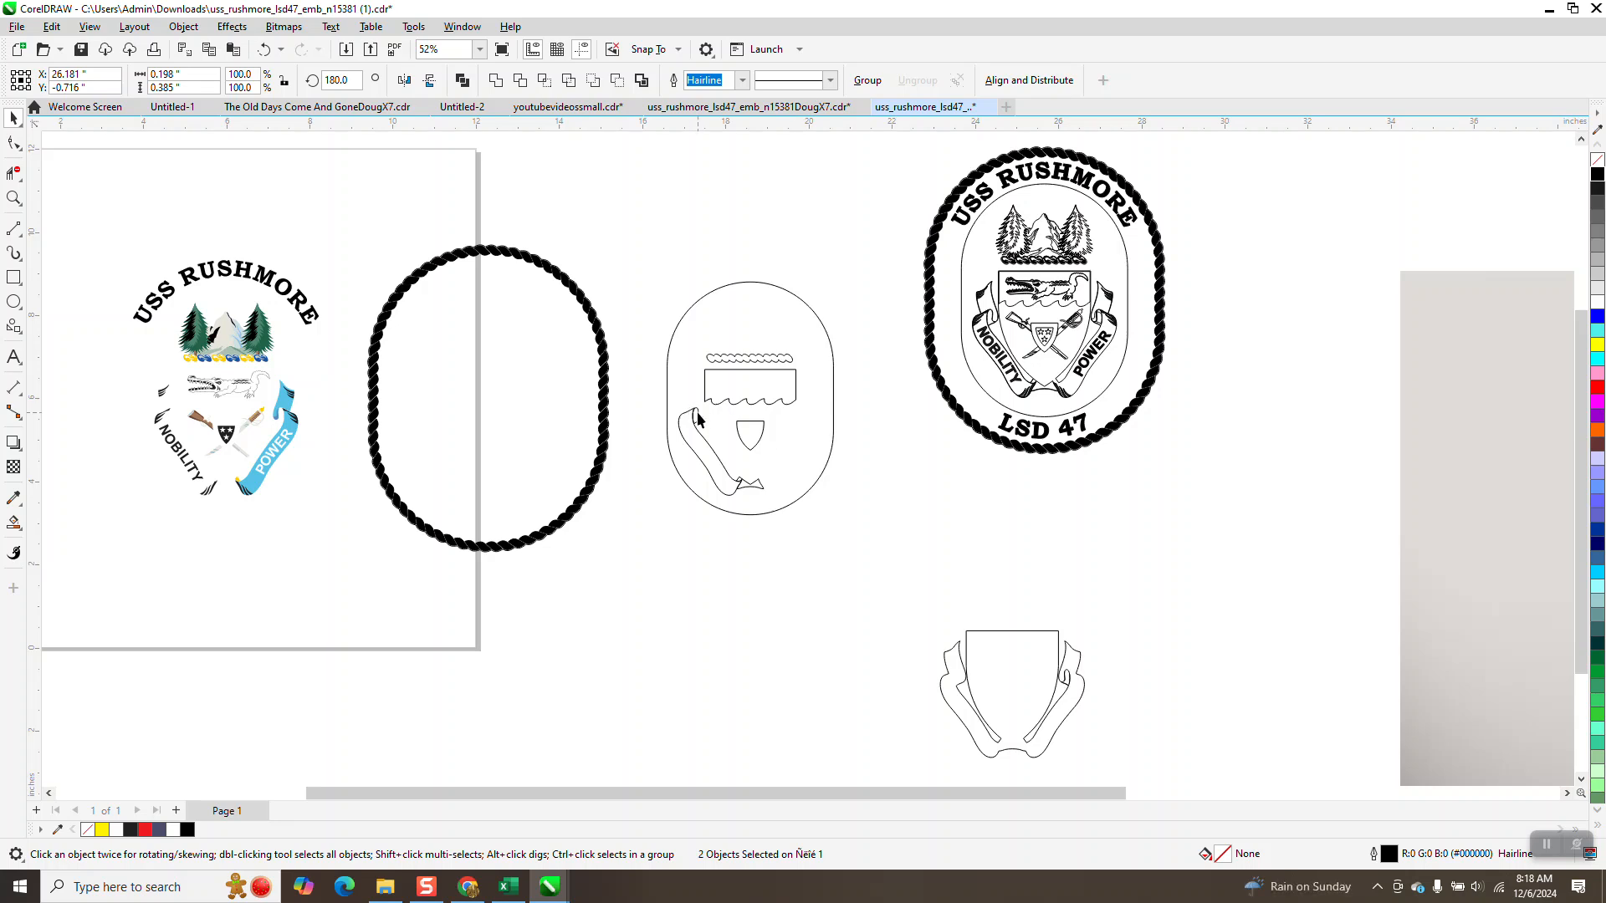
{"action": "left_click_drag", "start_coordinate": [696, 414], "coordinate": [960, 676]}
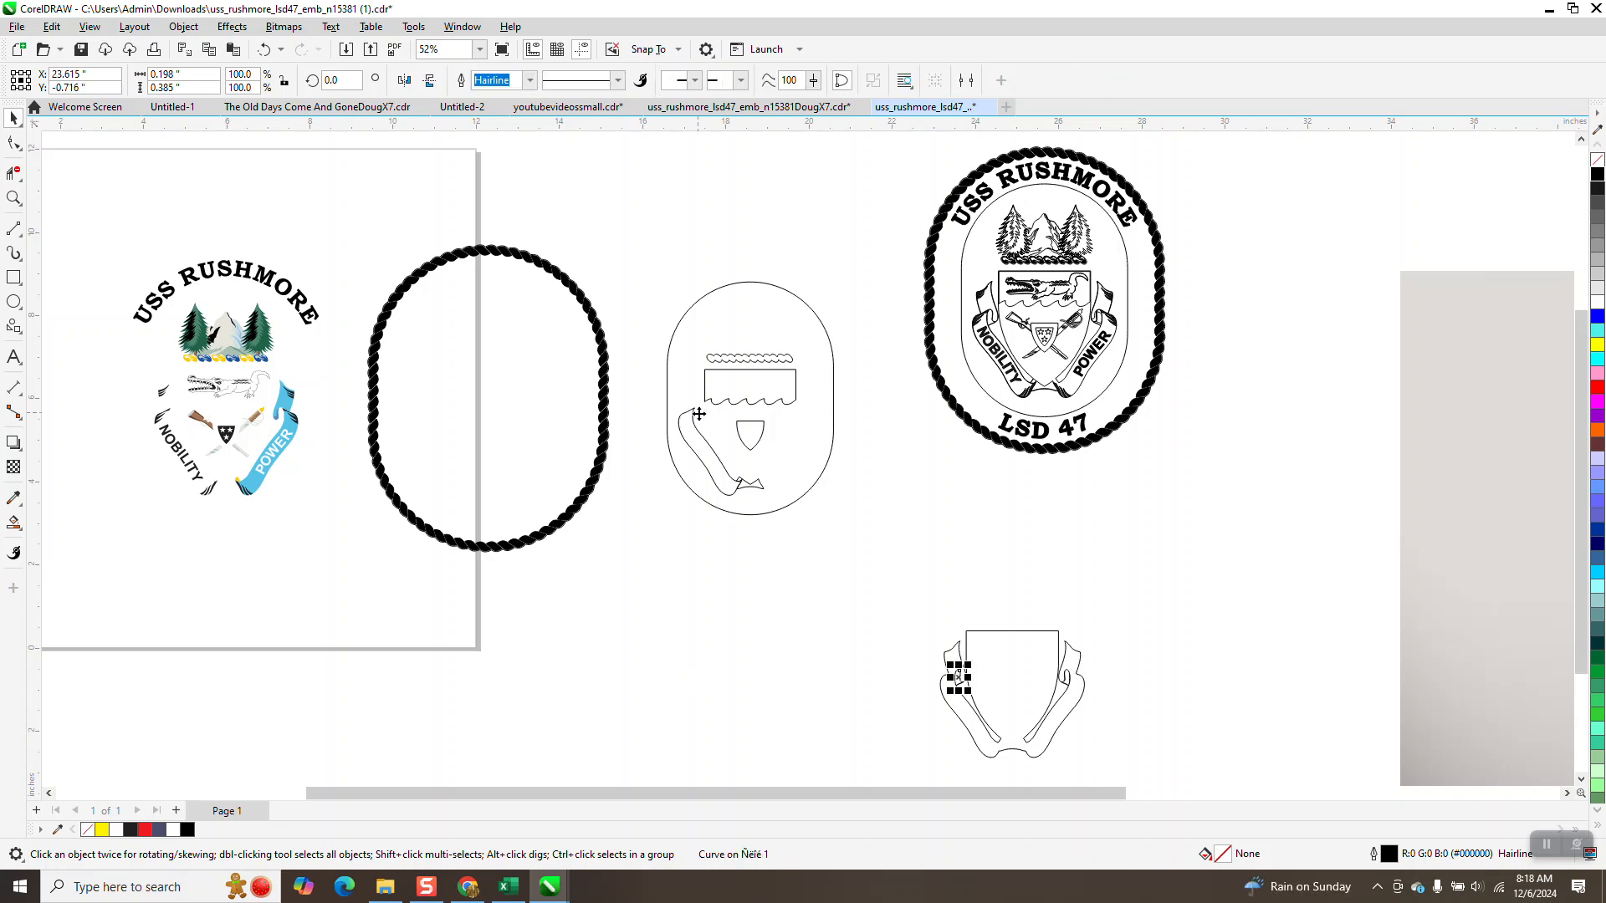
Move the ribbon's bottom center piece and the small inner shield 160 mm right and 160 mm down onto the relocated outline.
{"action": "left_click", "coordinate": [758, 494]}
{"action": "key", "text": "Down"}
{"action": "key", "text": "Right"}
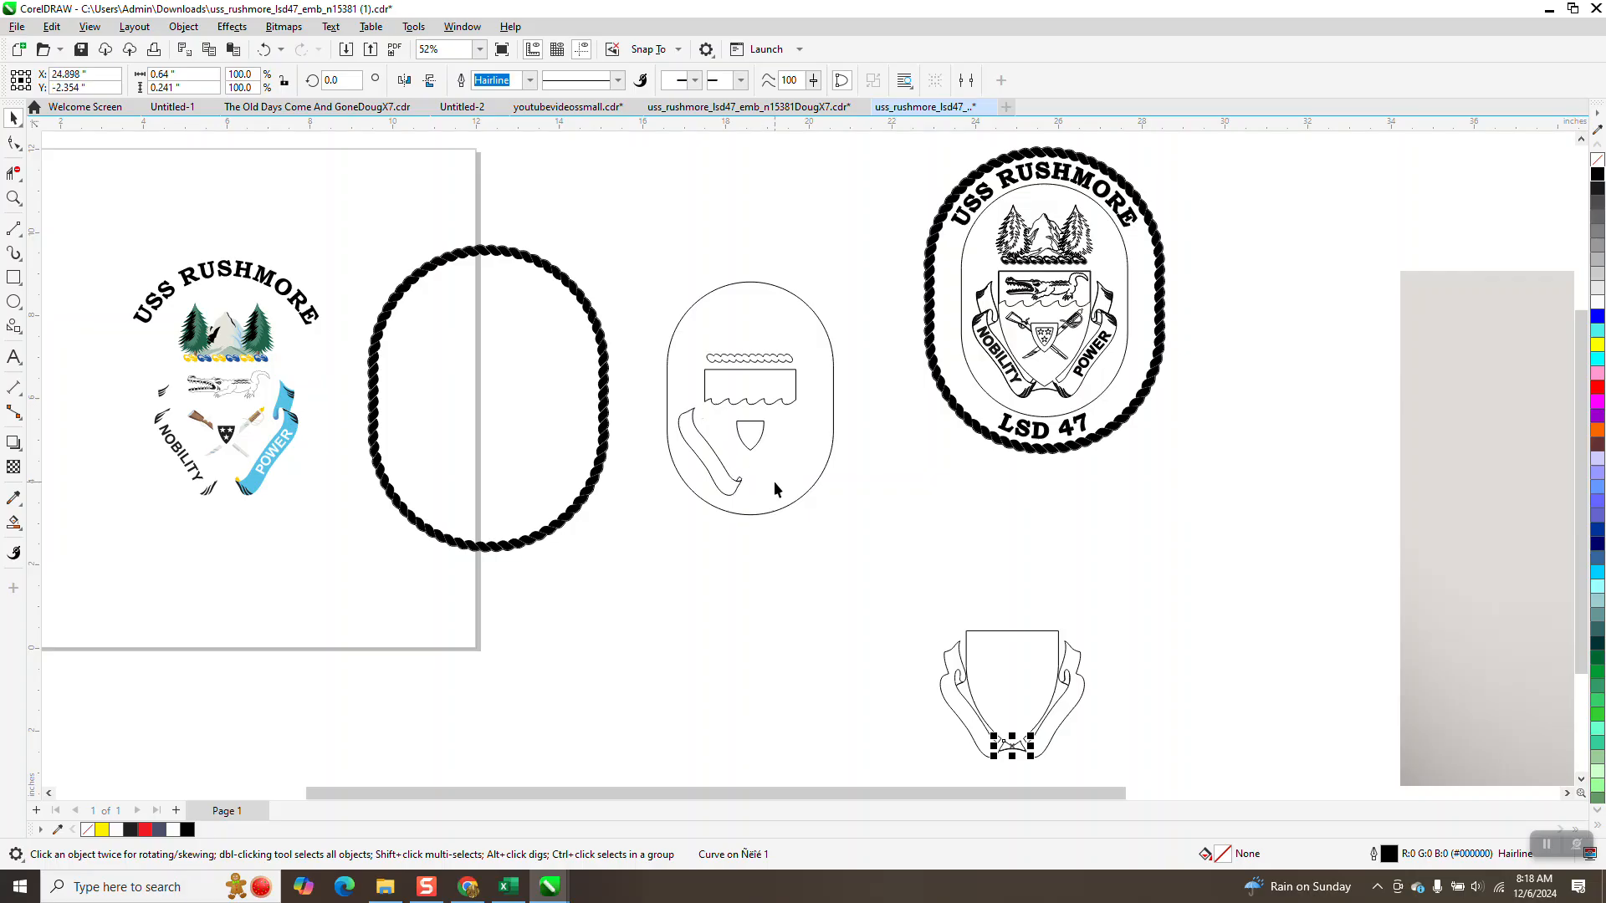
{"action": "left_click", "coordinate": [752, 435]}
{"action": "key", "text": "Right"}
{"action": "key", "text": "Down"}
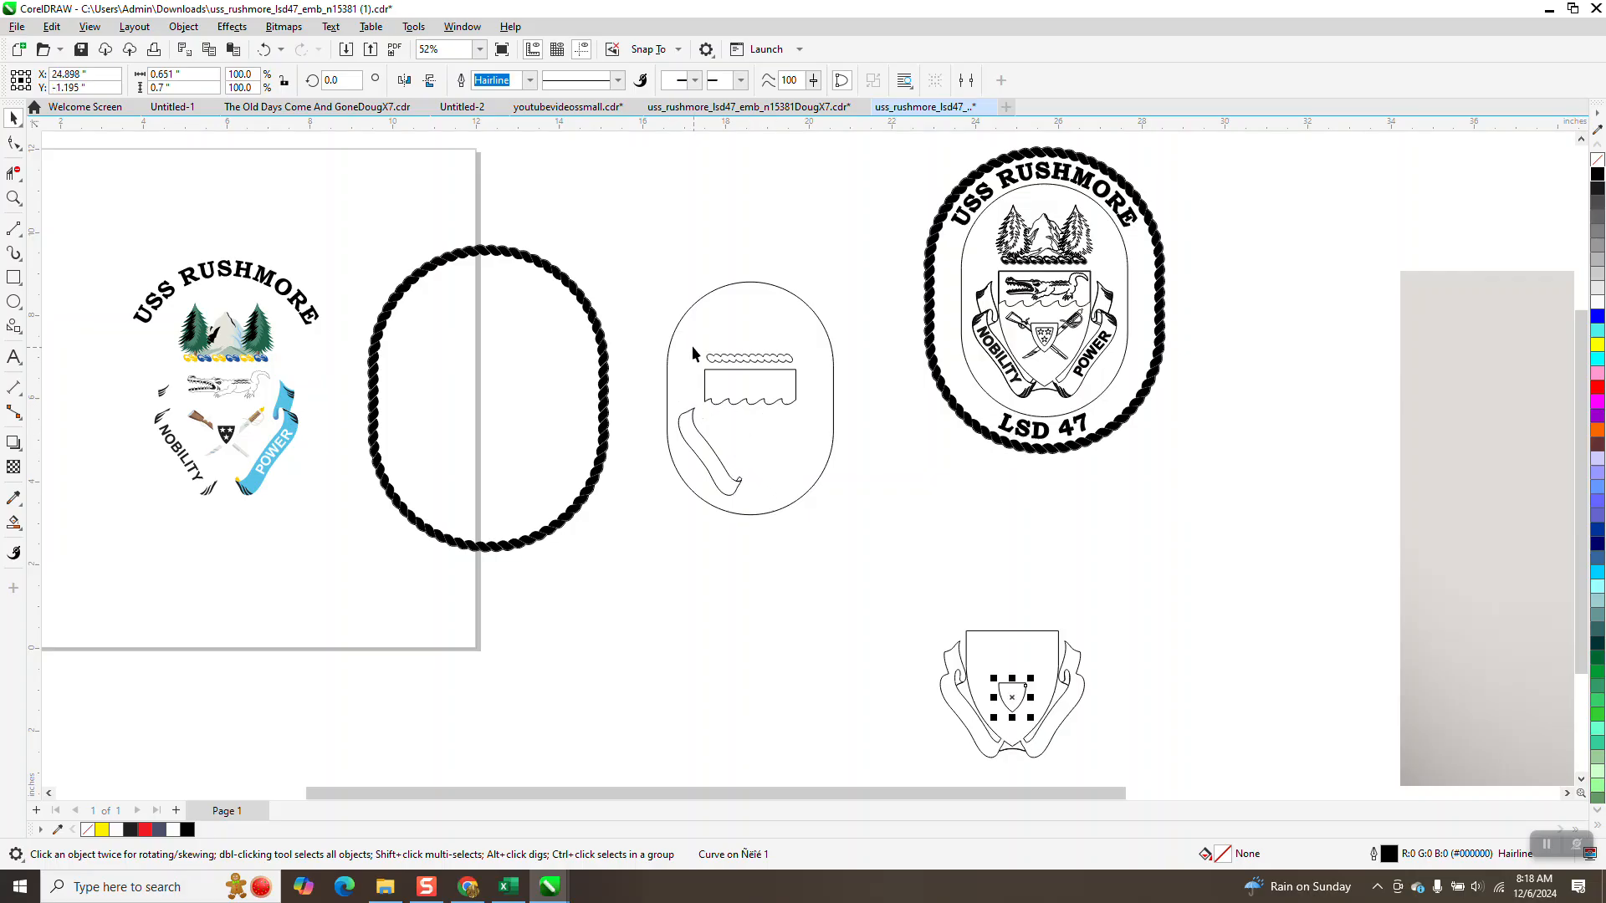
Move the twisted bar and the wavy-edged upper shield panel 160 mm right and 160 mm down onto the relocated outline.
{"action": "left_click_drag", "start_coordinate": [661, 334], "coordinate": [740, 387]}
{"action": "left_click_drag", "start_coordinate": [828, 419], "coordinate": [828, 417]}
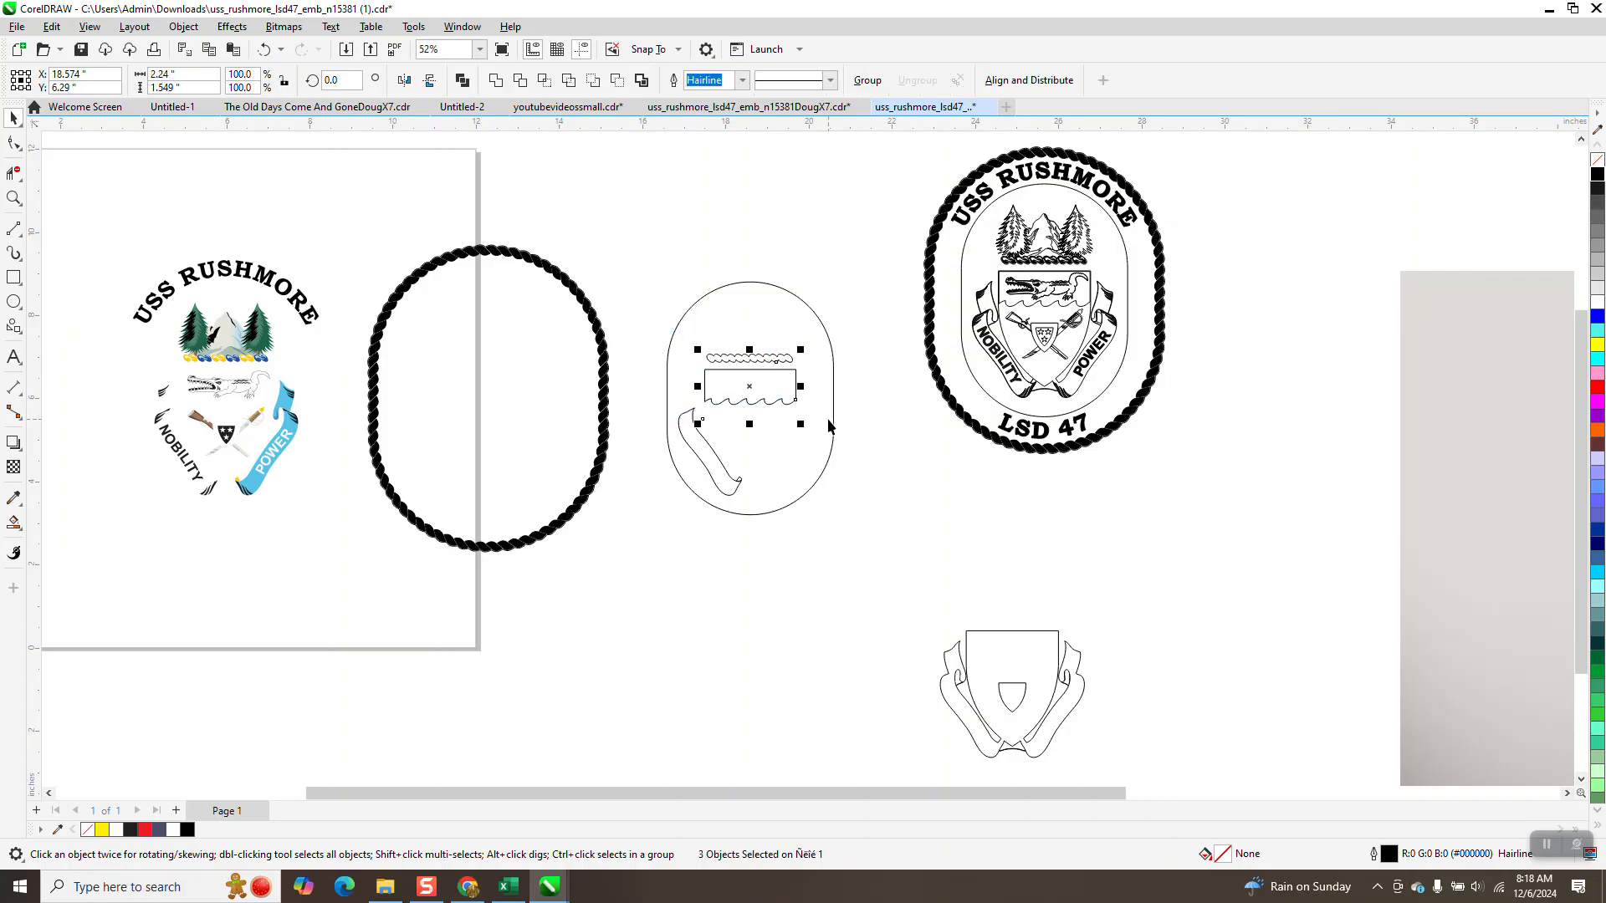
{"action": "key", "text": "Right"}
{"action": "key", "text": "Down"}
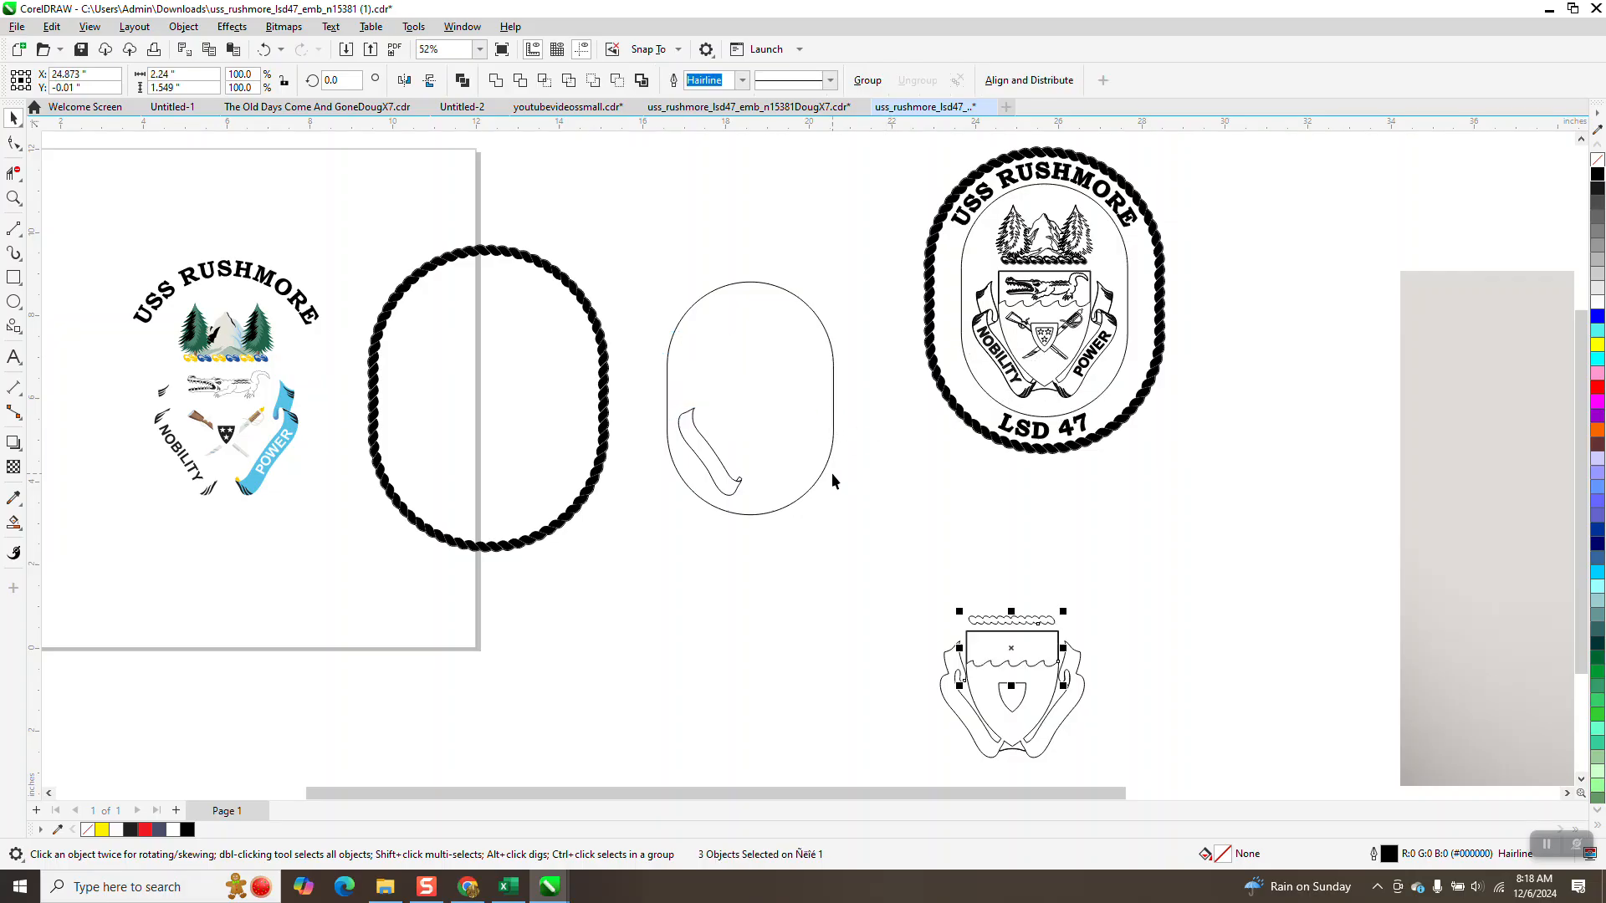
Delete the leftover left ribbon curve and move the assembled line art 160 mm up and 160 mm left back into the oval.
{"action": "left_click", "coordinate": [722, 461]}
{"action": "key", "text": "Delete"}
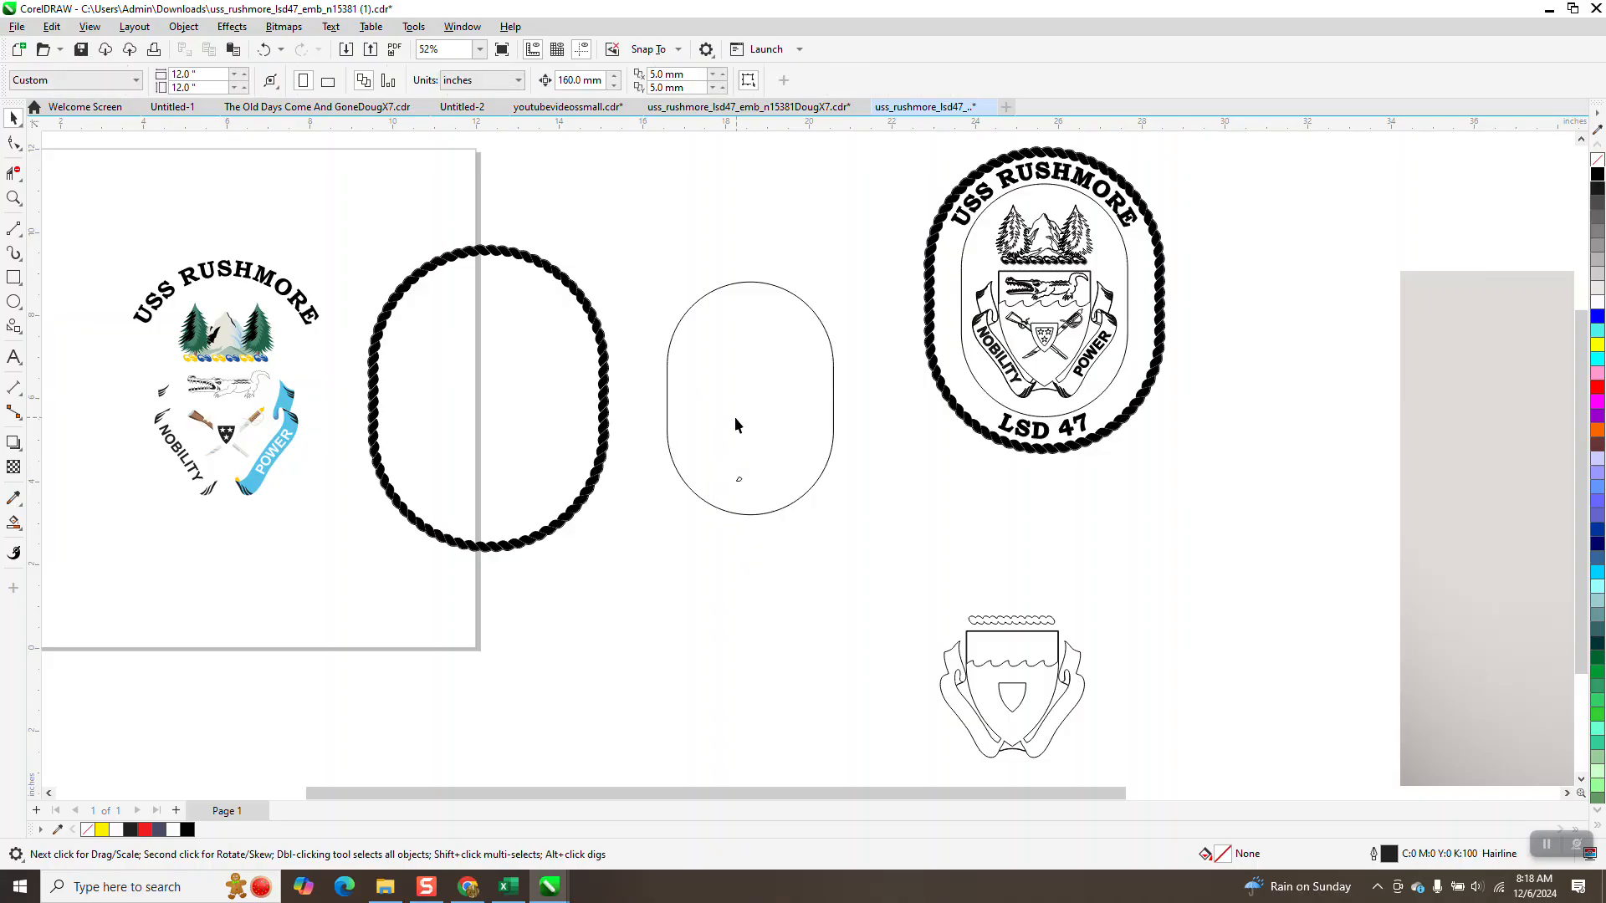
{"action": "left_click_drag", "start_coordinate": [931, 650], "coordinate": [1186, 776]}
{"action": "key", "text": "Up"}
{"action": "key", "text": "Left"}
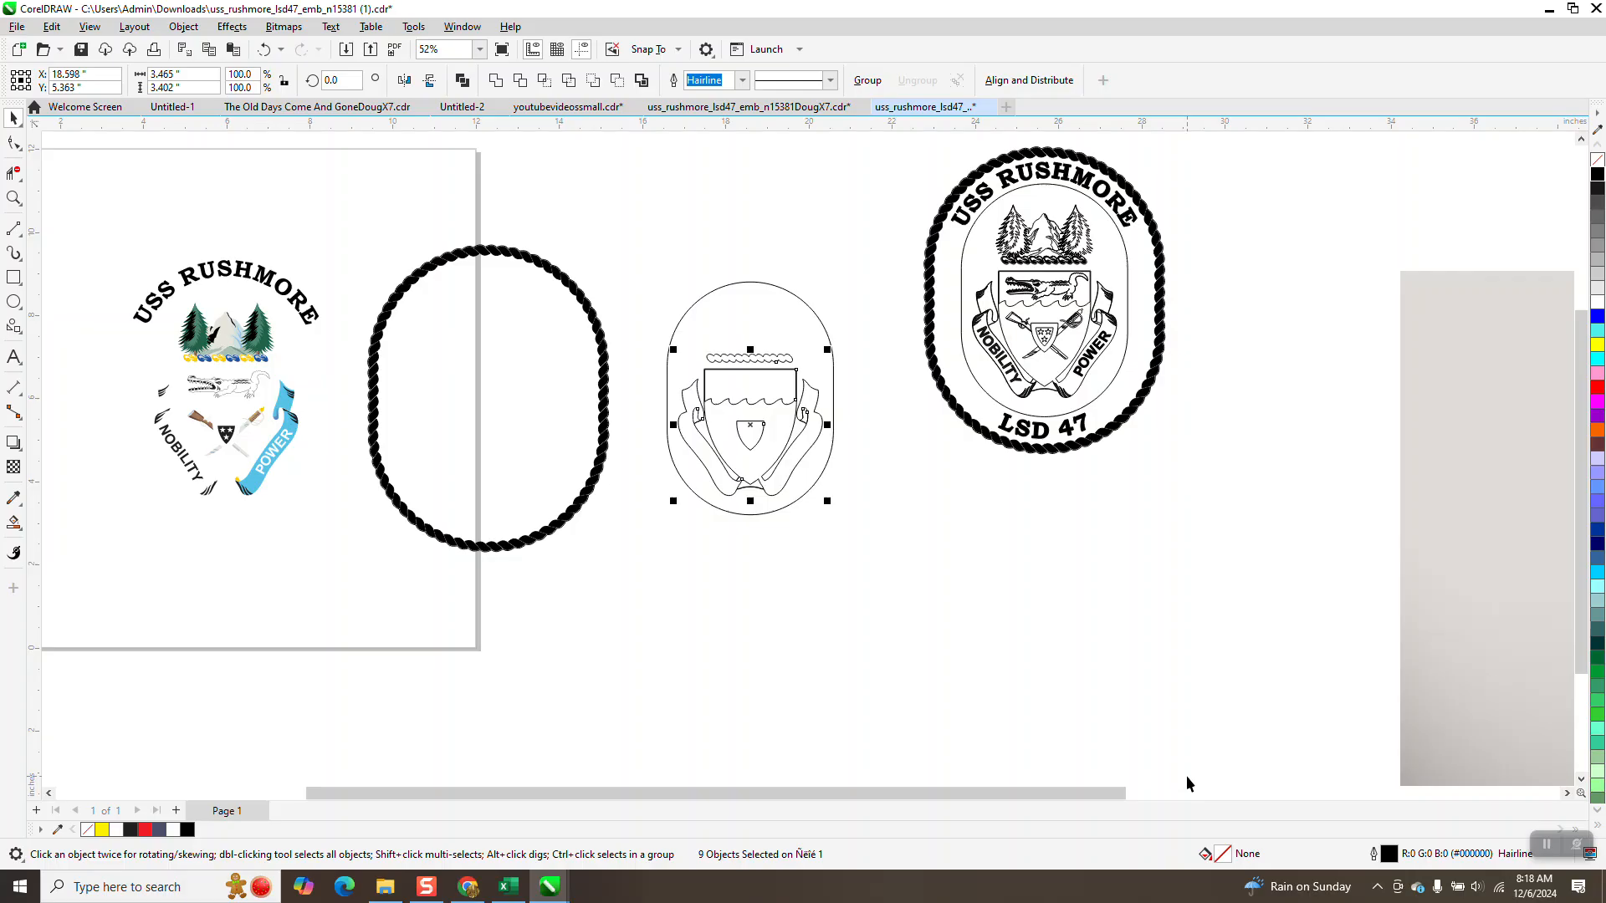
Set the oval and all line art inside it to a 0.25 mm outline and move them 160 mm left into the rope border.
{"action": "left_click", "coordinate": [813, 318]}
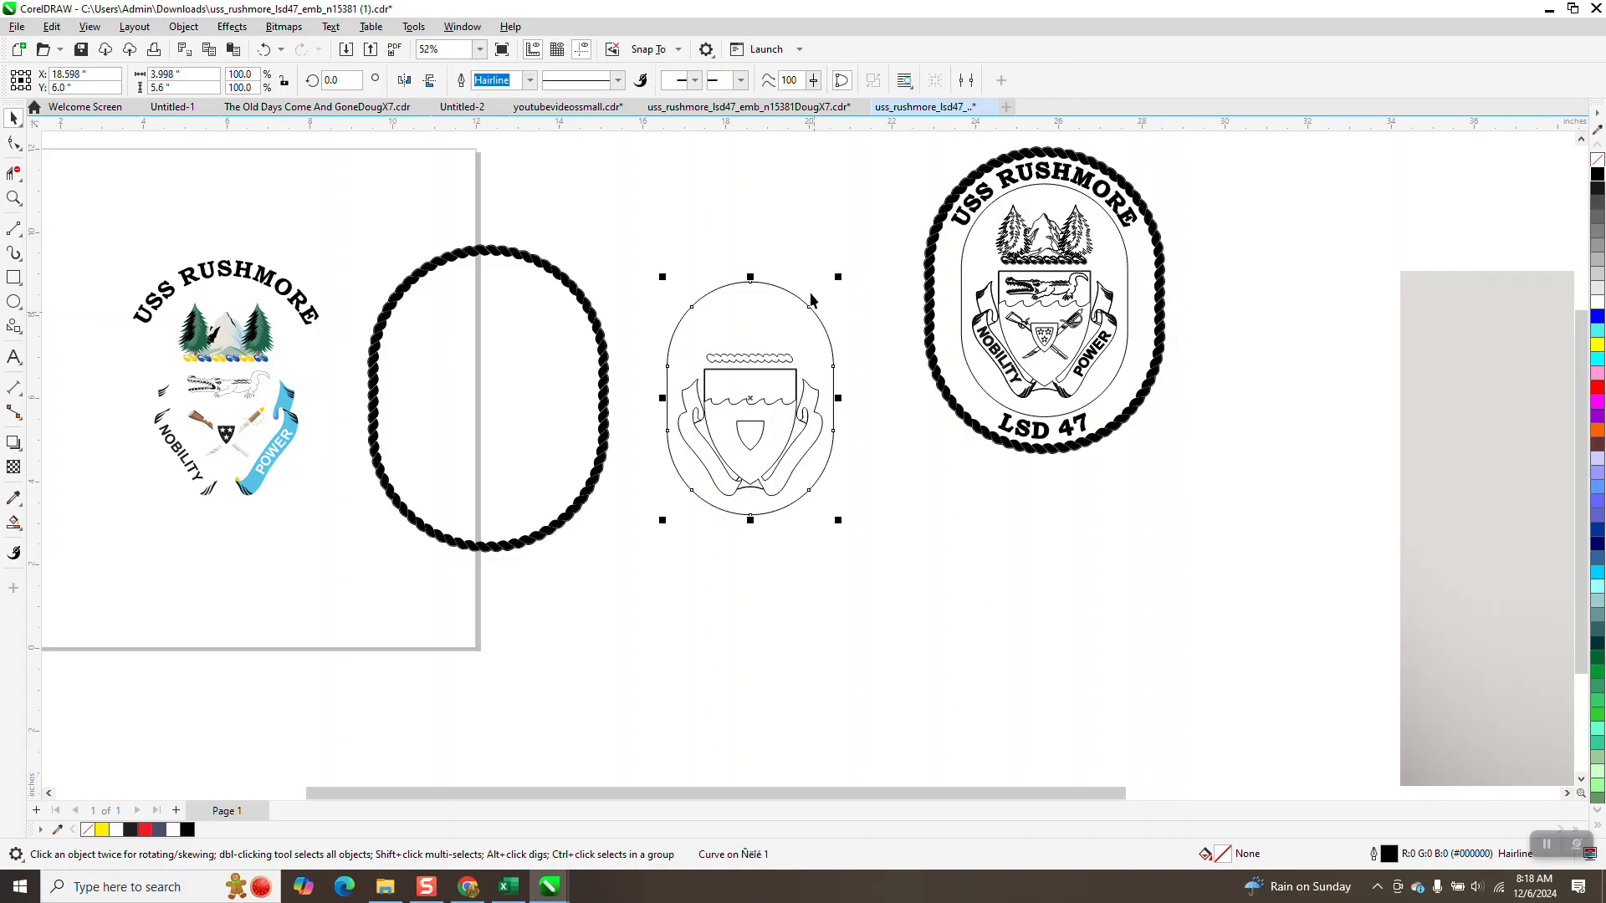
{"action": "left_click_drag", "start_coordinate": [654, 238], "coordinate": [707, 461]}
{"action": "left_click_drag", "start_coordinate": [895, 554], "coordinate": [900, 561]}
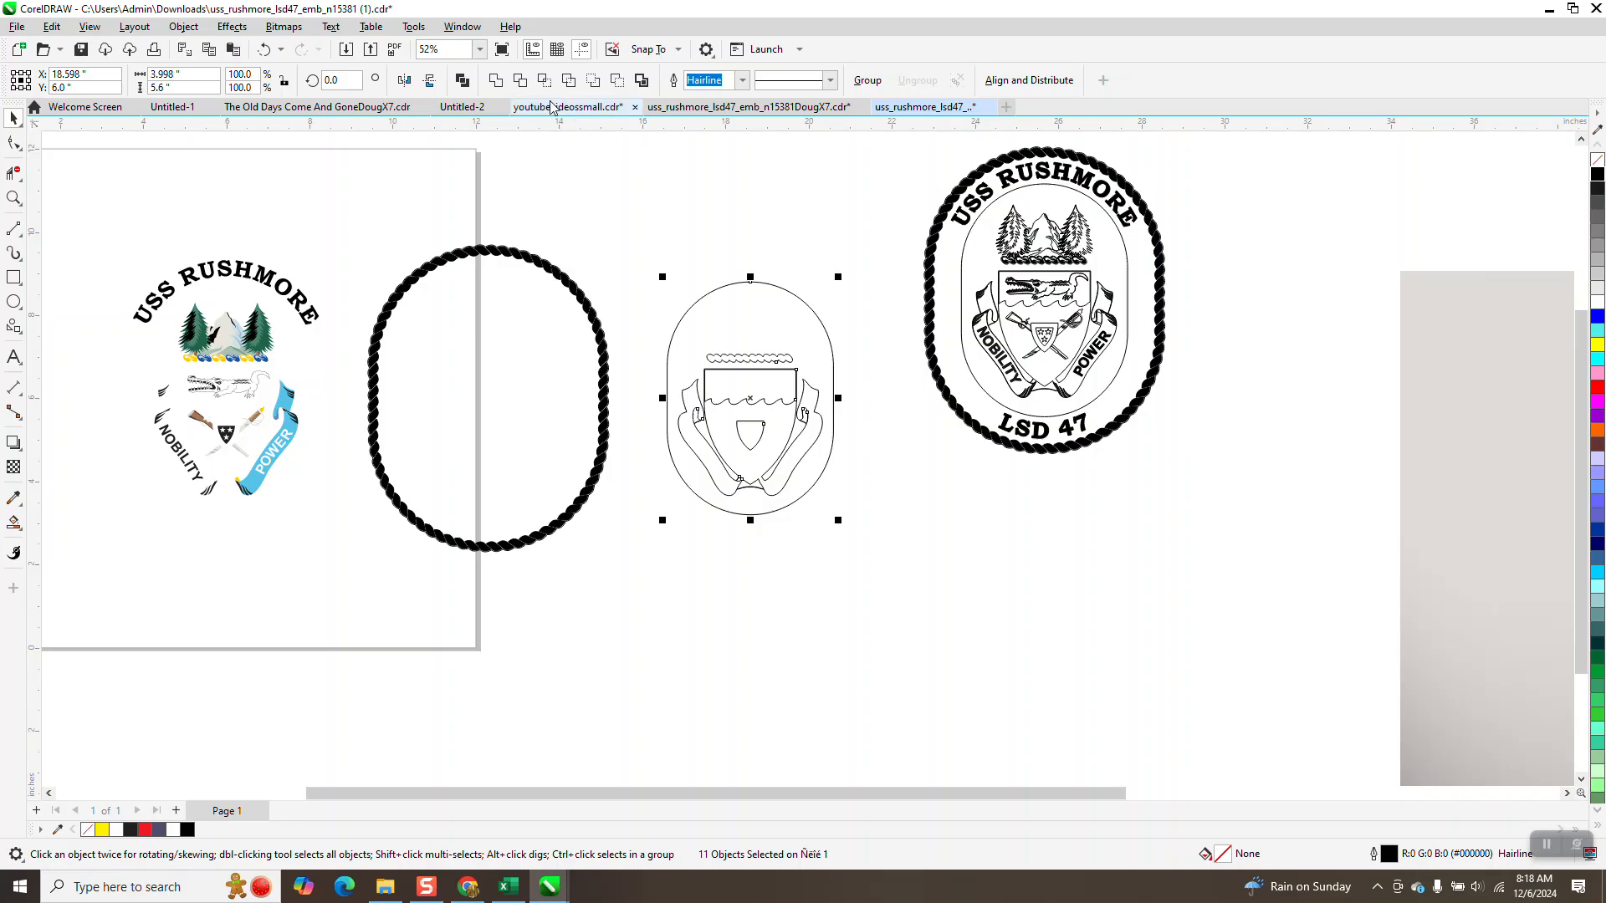
{"action": "left_click", "coordinate": [741, 81]}
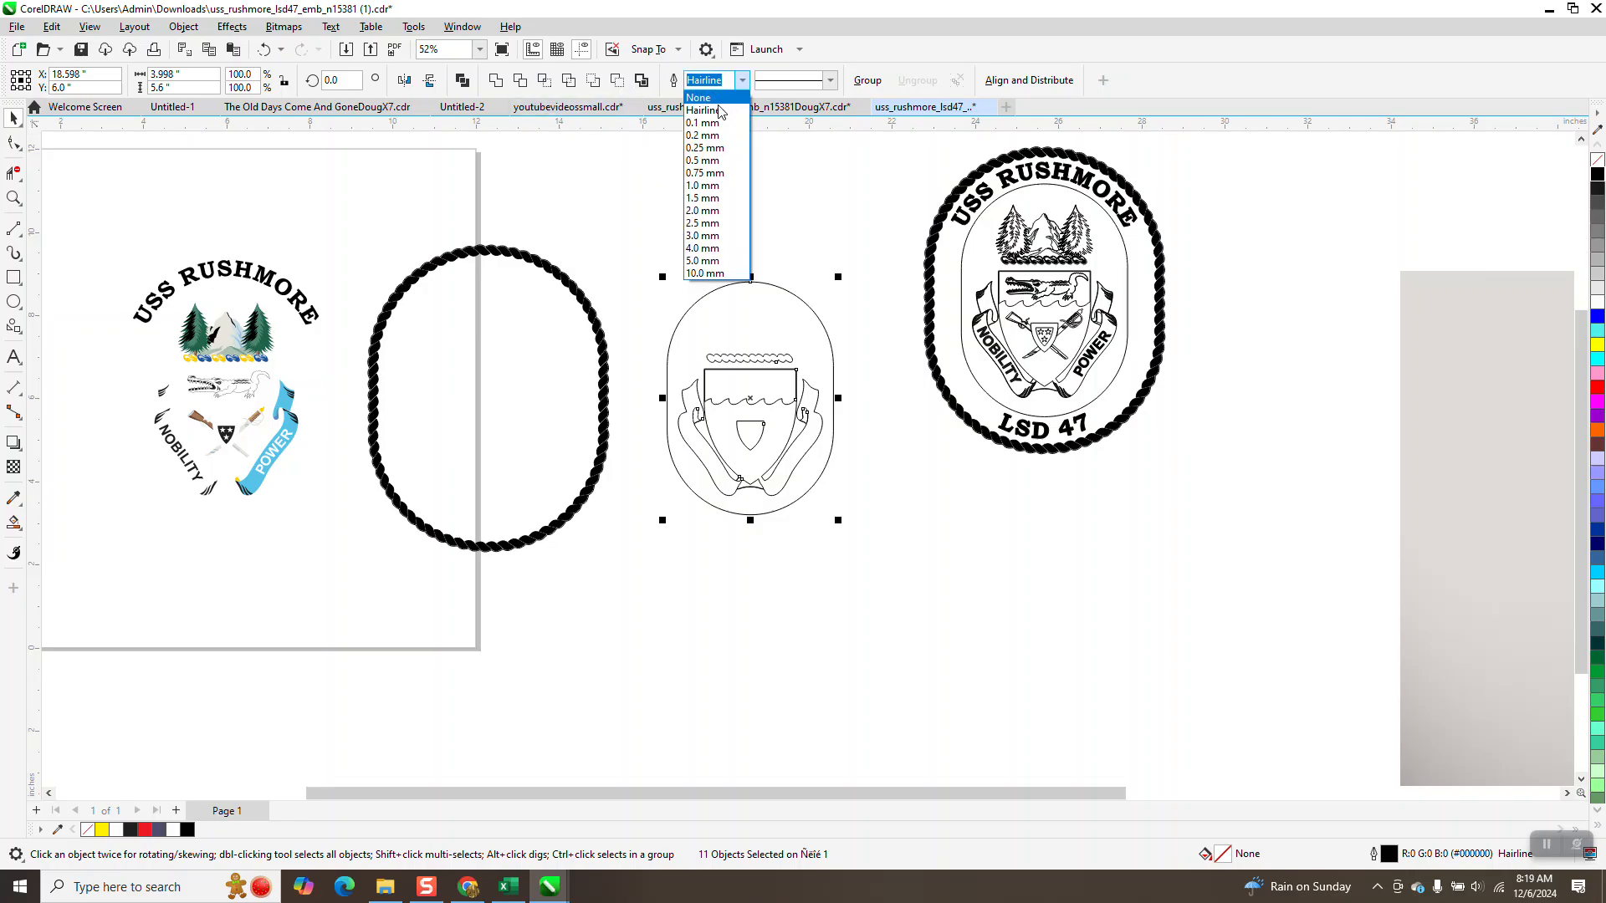
{"action": "left_click", "coordinate": [710, 149]}
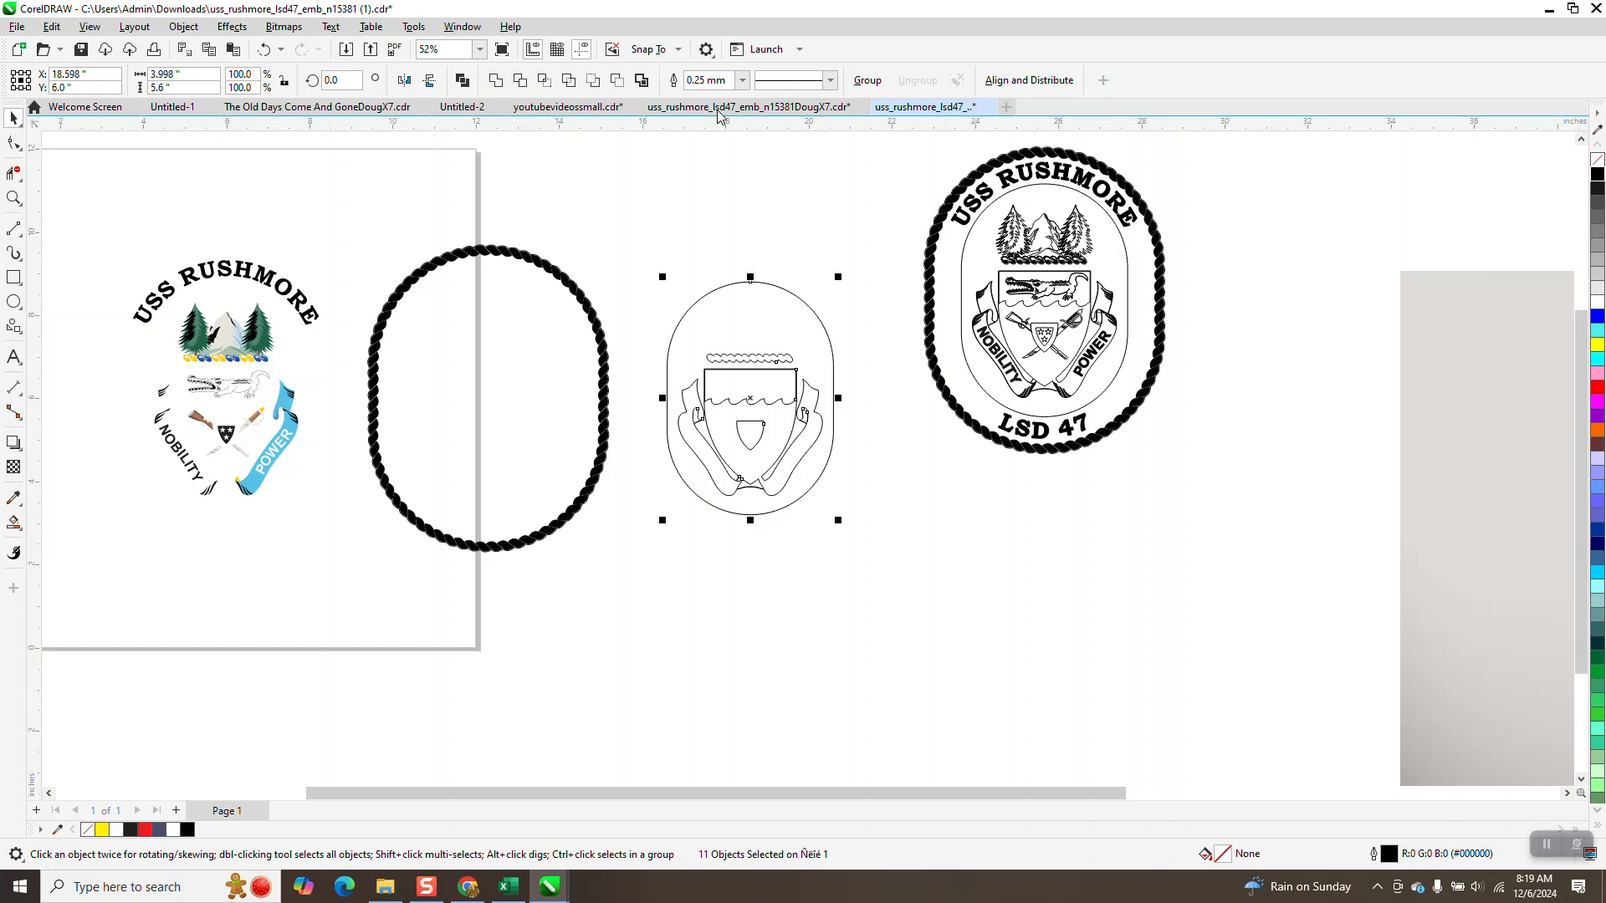
{"action": "key", "text": "Left"}
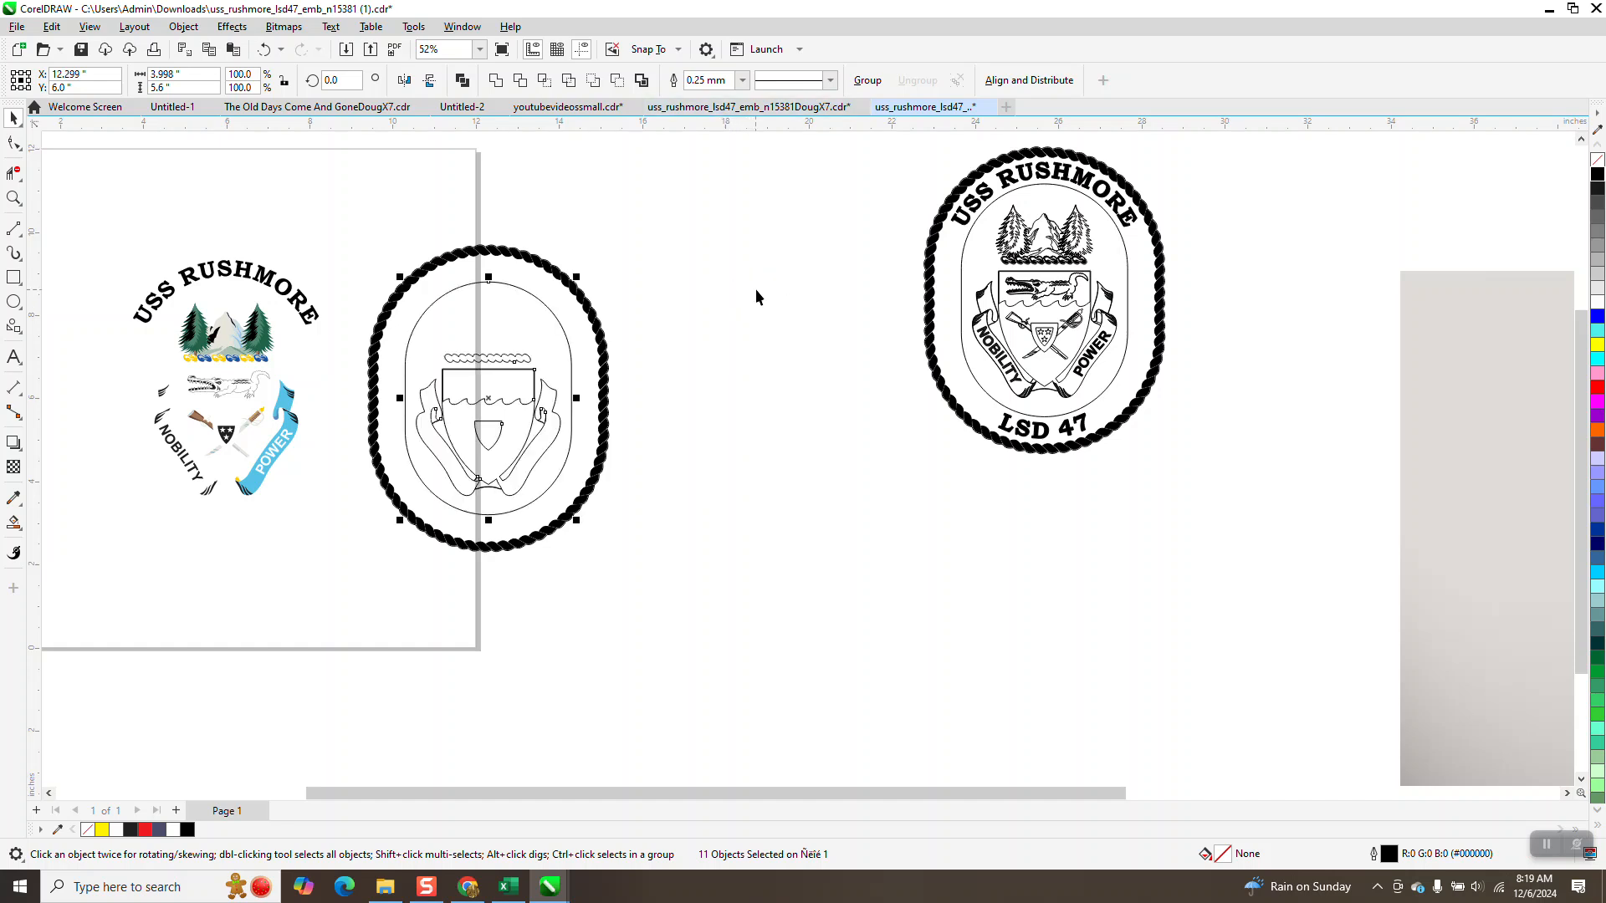
Move the USS RUSHMORE lettering 160 mm right into the rope border above the oval.
{"action": "left_click", "coordinate": [309, 326]}
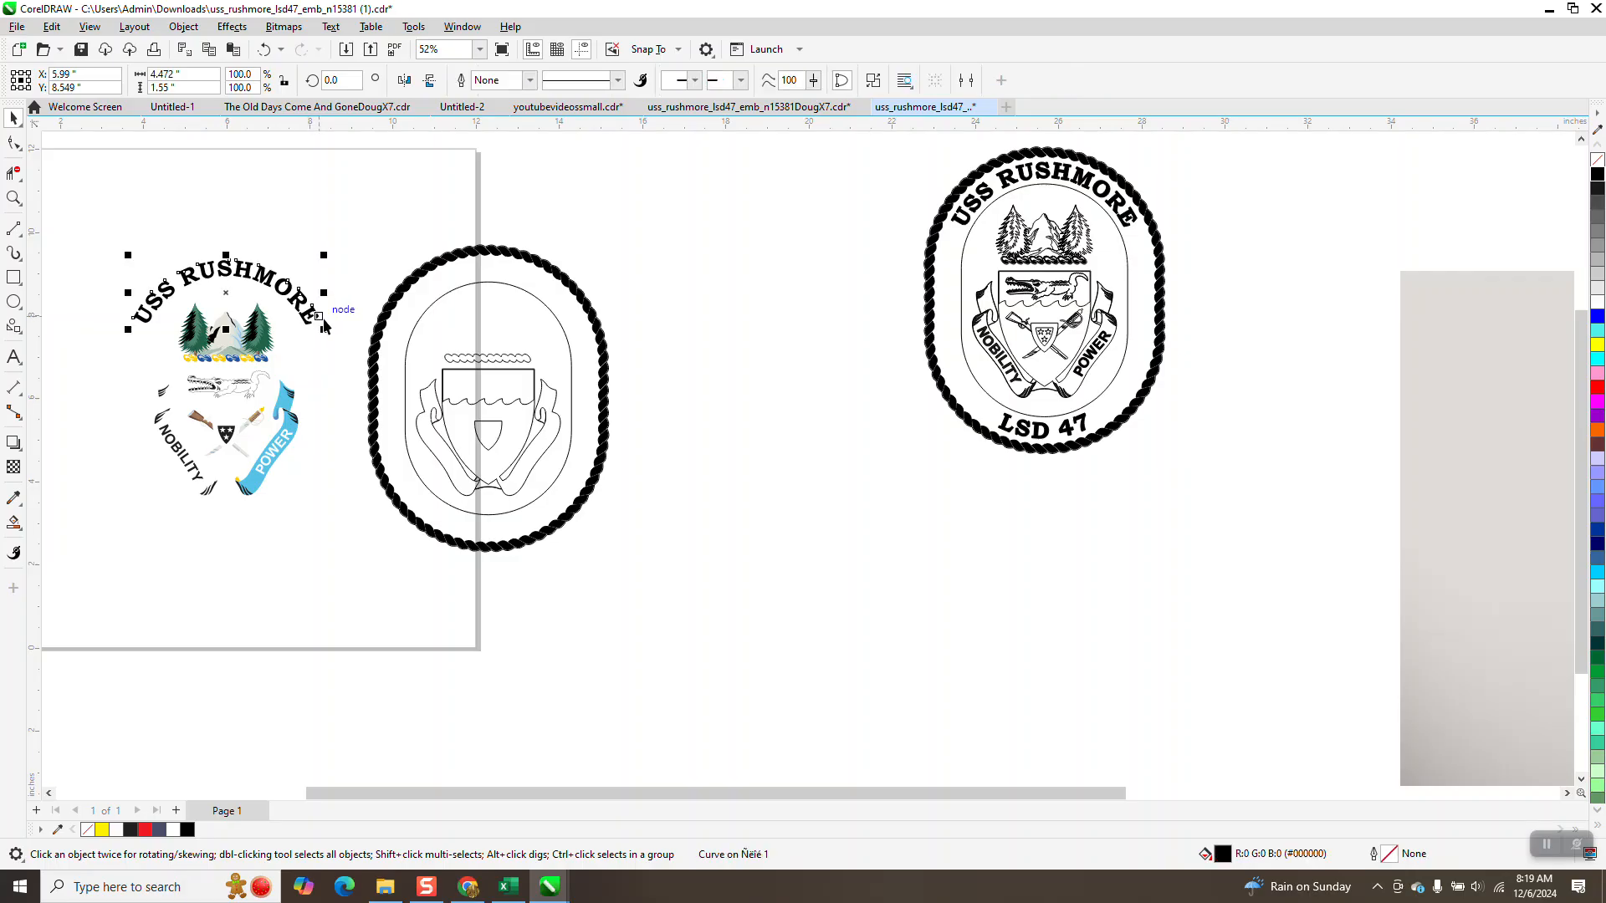
{"action": "key", "text": "Down"}
{"action": "key", "text": "Up"}
{"action": "key", "text": "Right"}
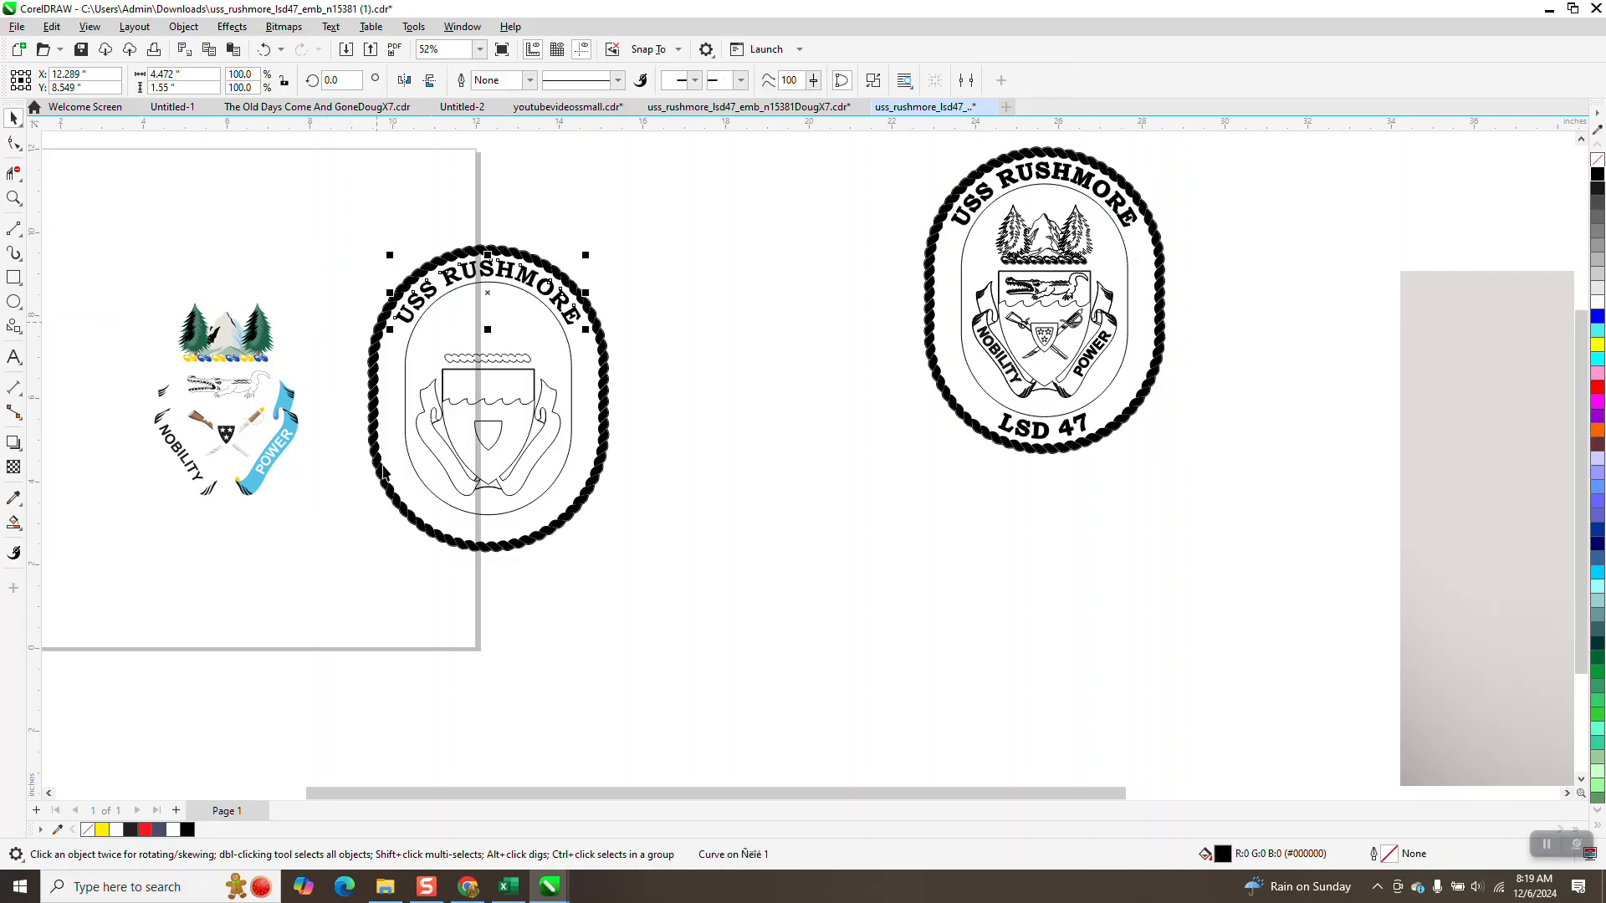
Fill the white LSD 47 lettering black and move it 160 mm right into the rope border below the oval.
{"action": "left_click_drag", "start_coordinate": [340, 476], "coordinate": [104, 591]}
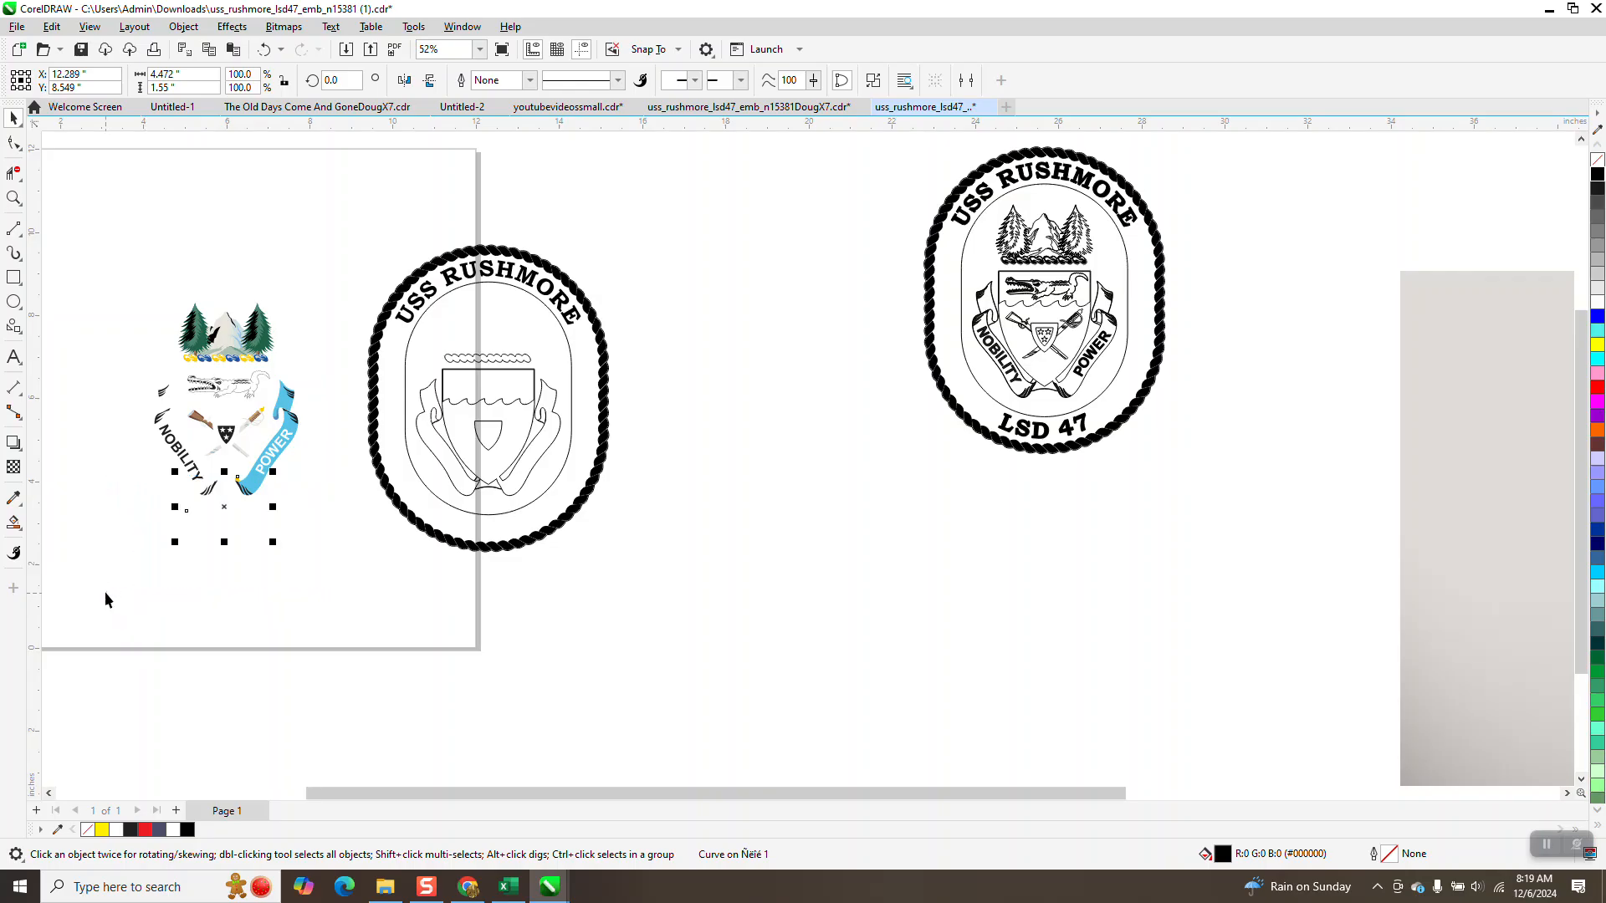
{"action": "left_click", "coordinate": [1598, 174]}
{"action": "key", "text": "Right"}
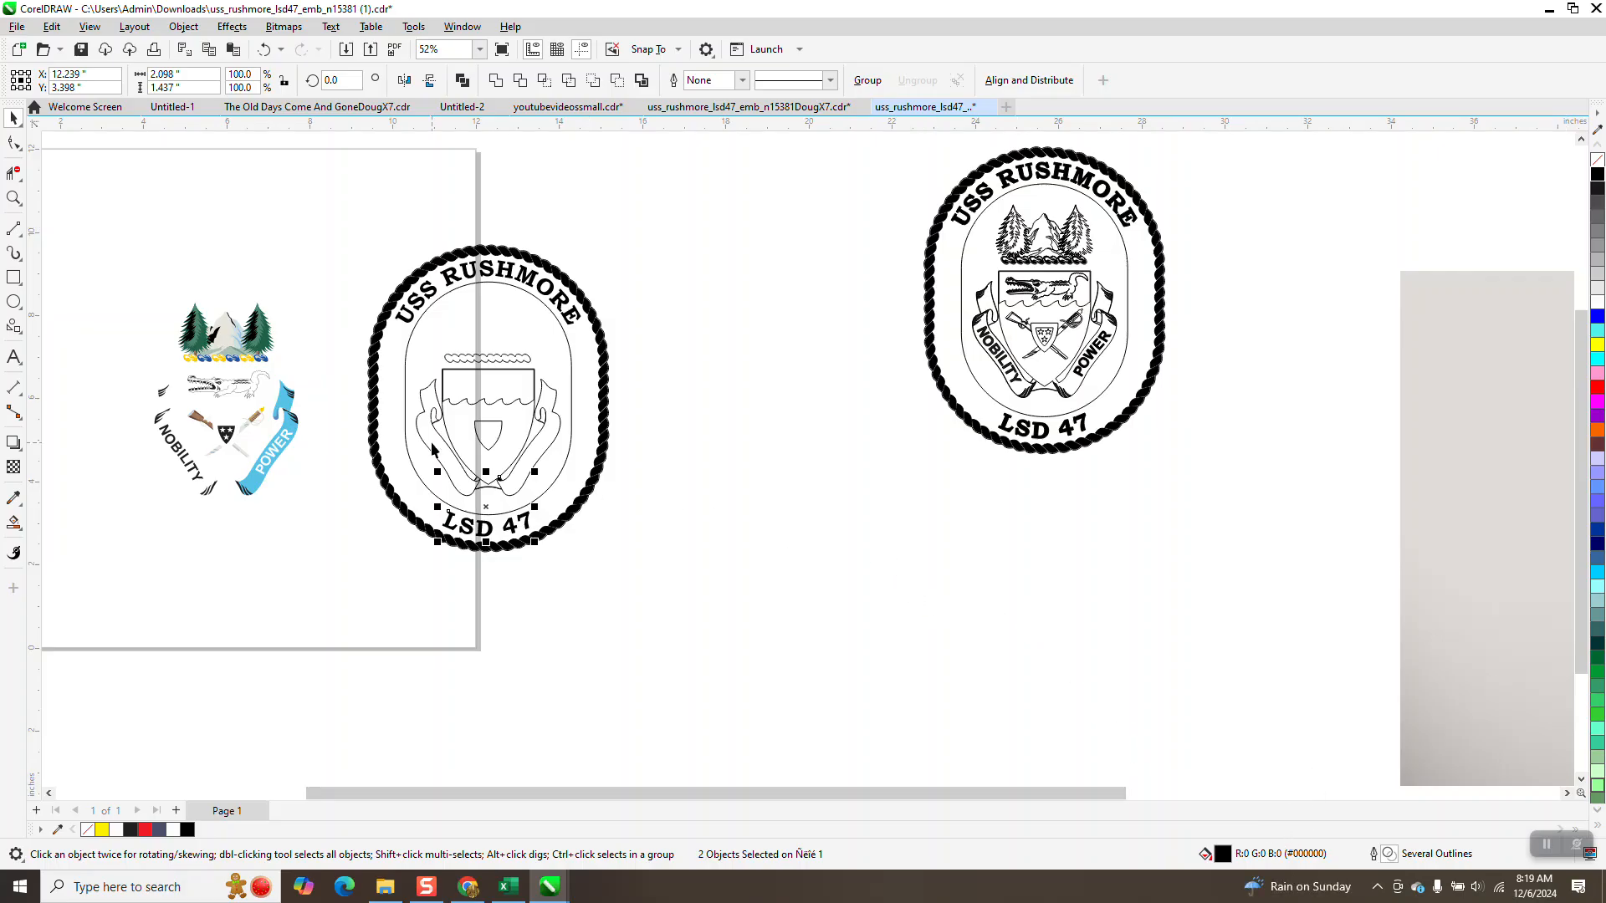
Move the NOBILITY lettering 160 mm right onto the left ribbon outline of the line-art emblem.
{"action": "left_click", "coordinate": [13, 197]}
{"action": "left_click_drag", "start_coordinate": [108, 293], "coordinate": [644, 571]}
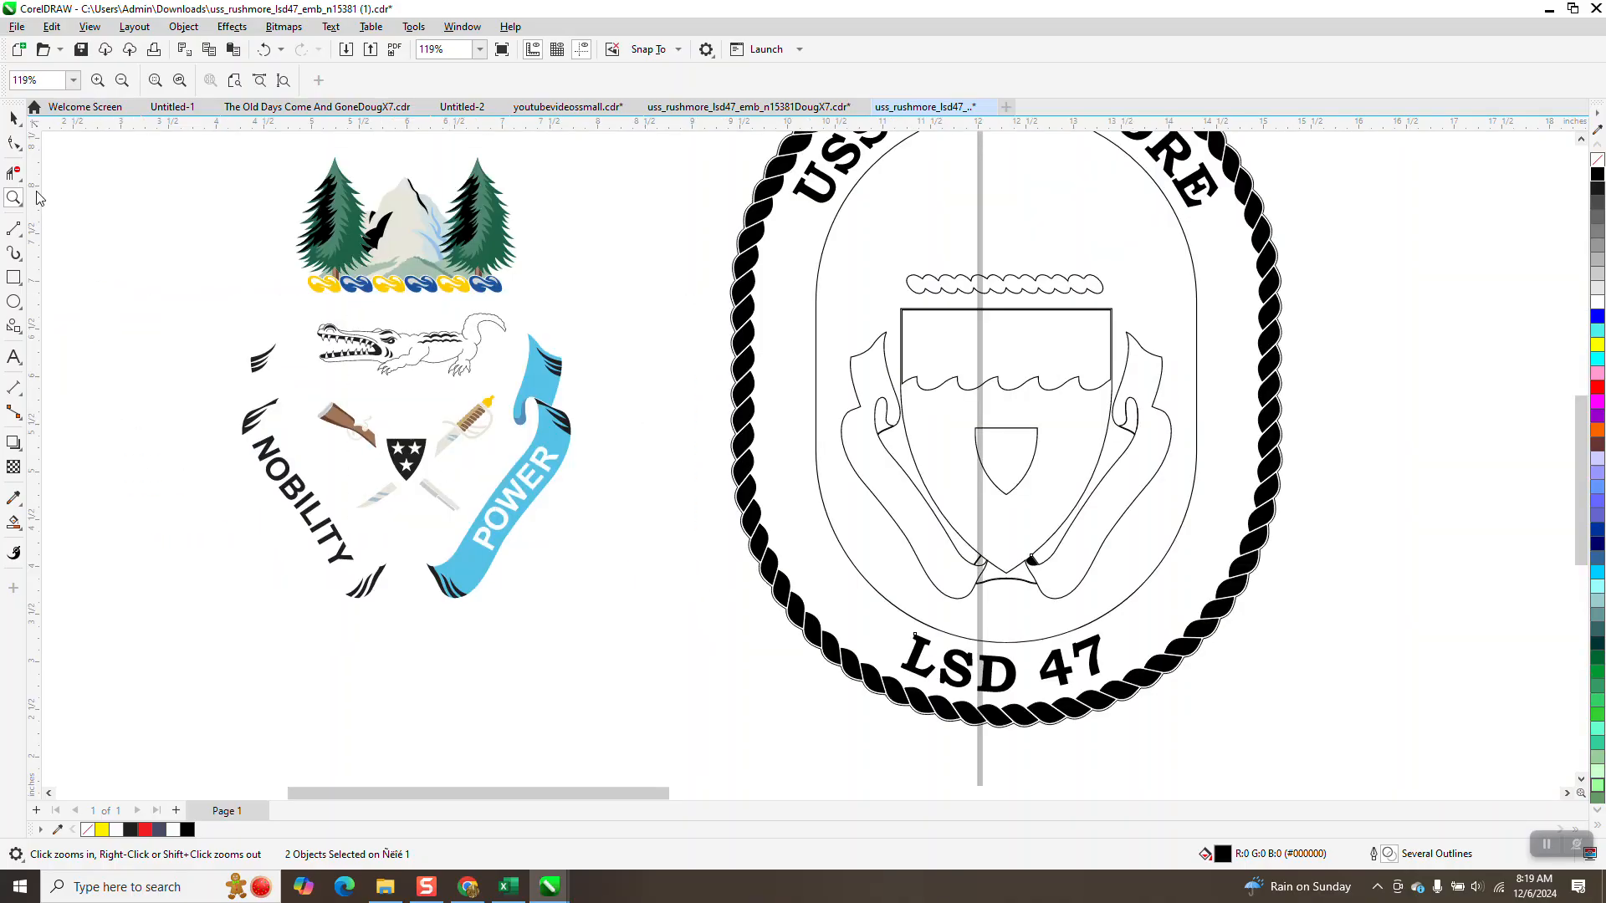
{"action": "key", "text": "space"}
{"action": "left_click", "coordinate": [289, 473]}
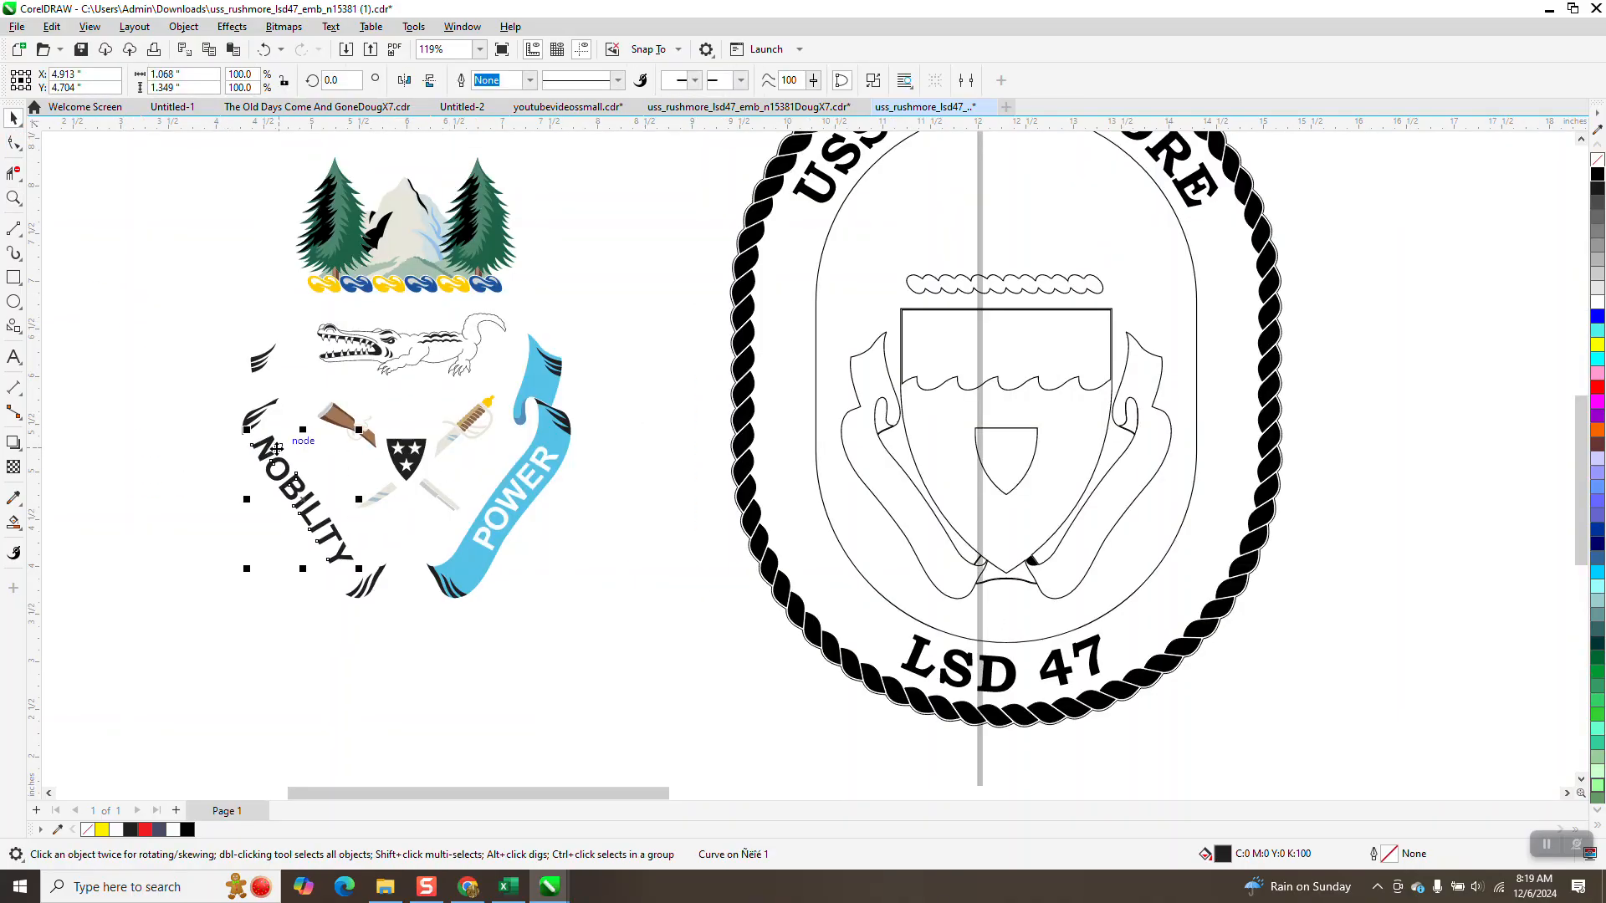
{"action": "key", "text": "Right"}
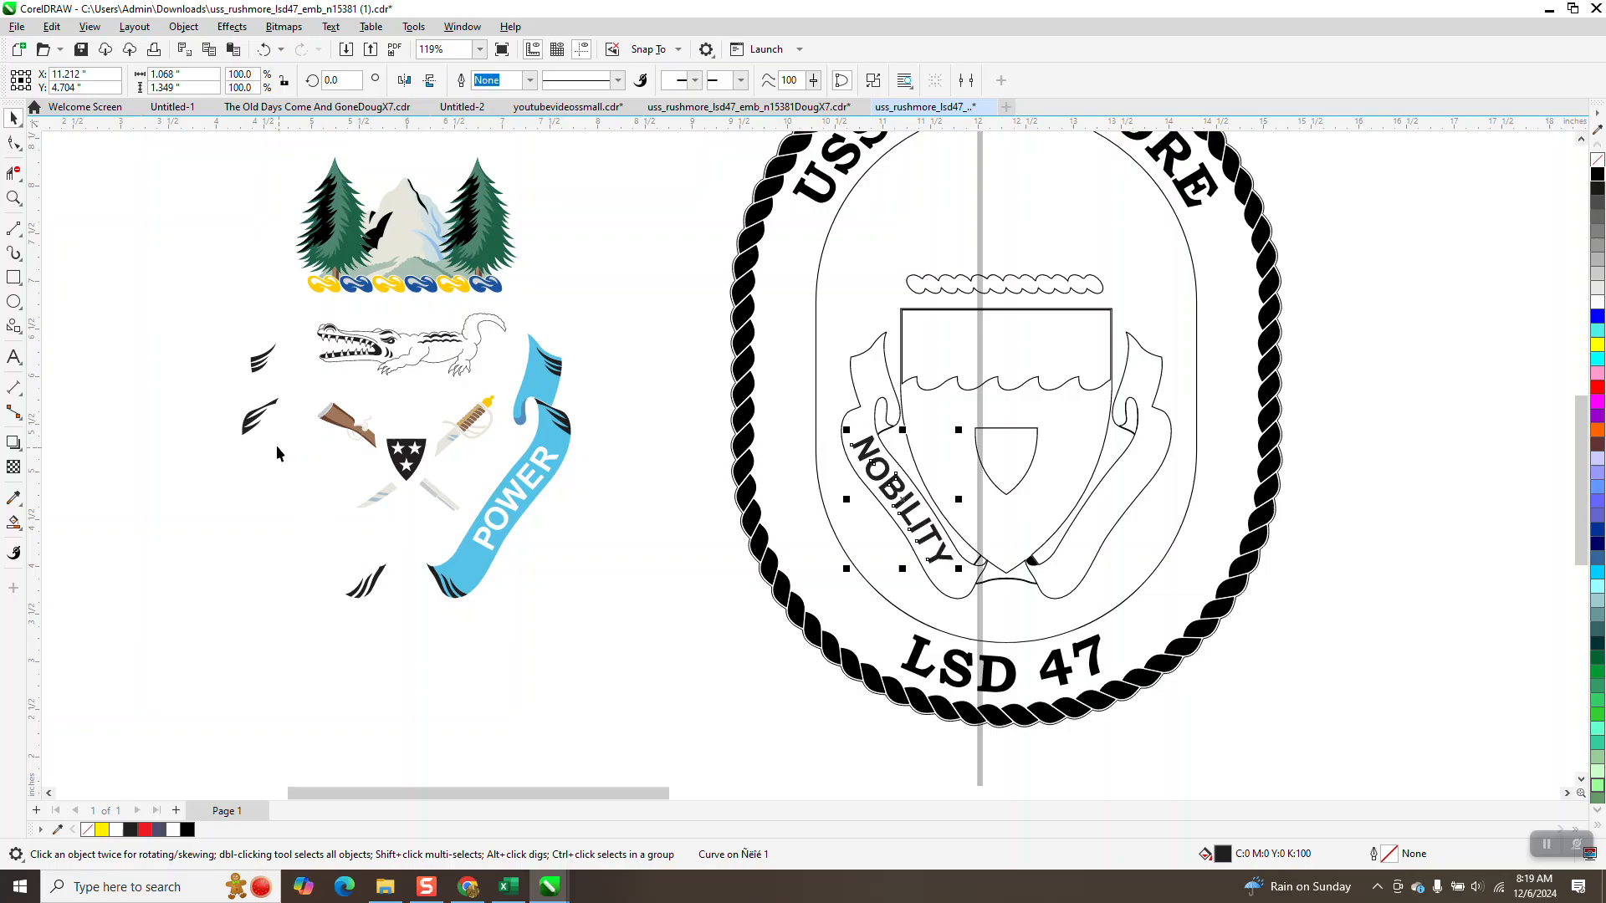
Move the white POWER lettering 160 mm right onto the right ribbon outline and fill it black.
{"action": "left_click", "coordinate": [553, 463]}
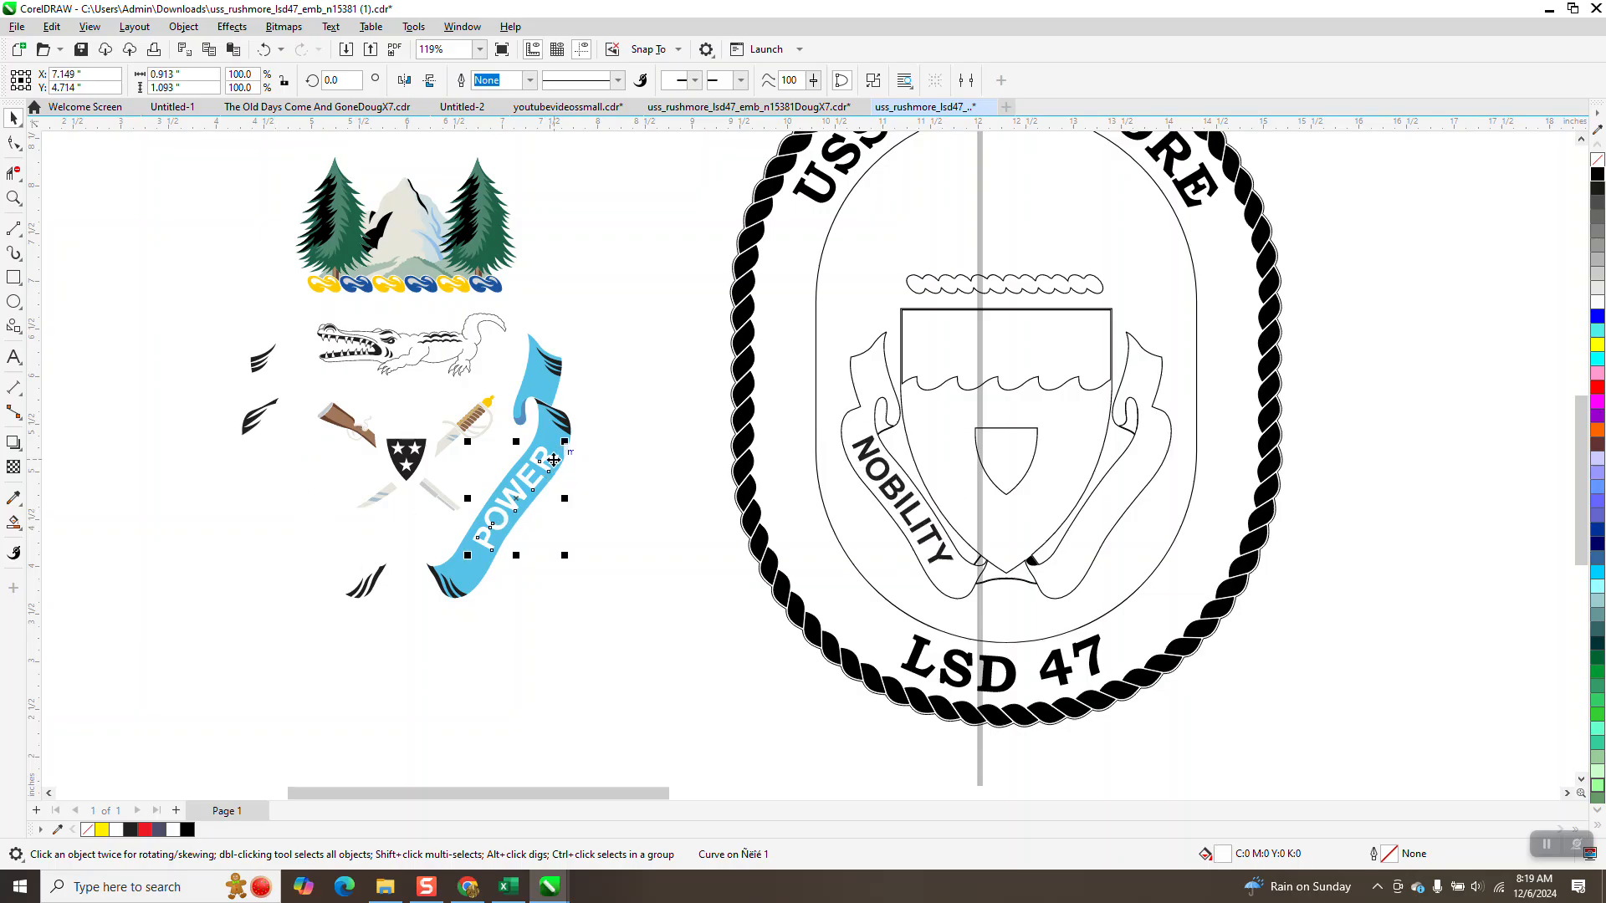
{"action": "key", "text": "Right"}
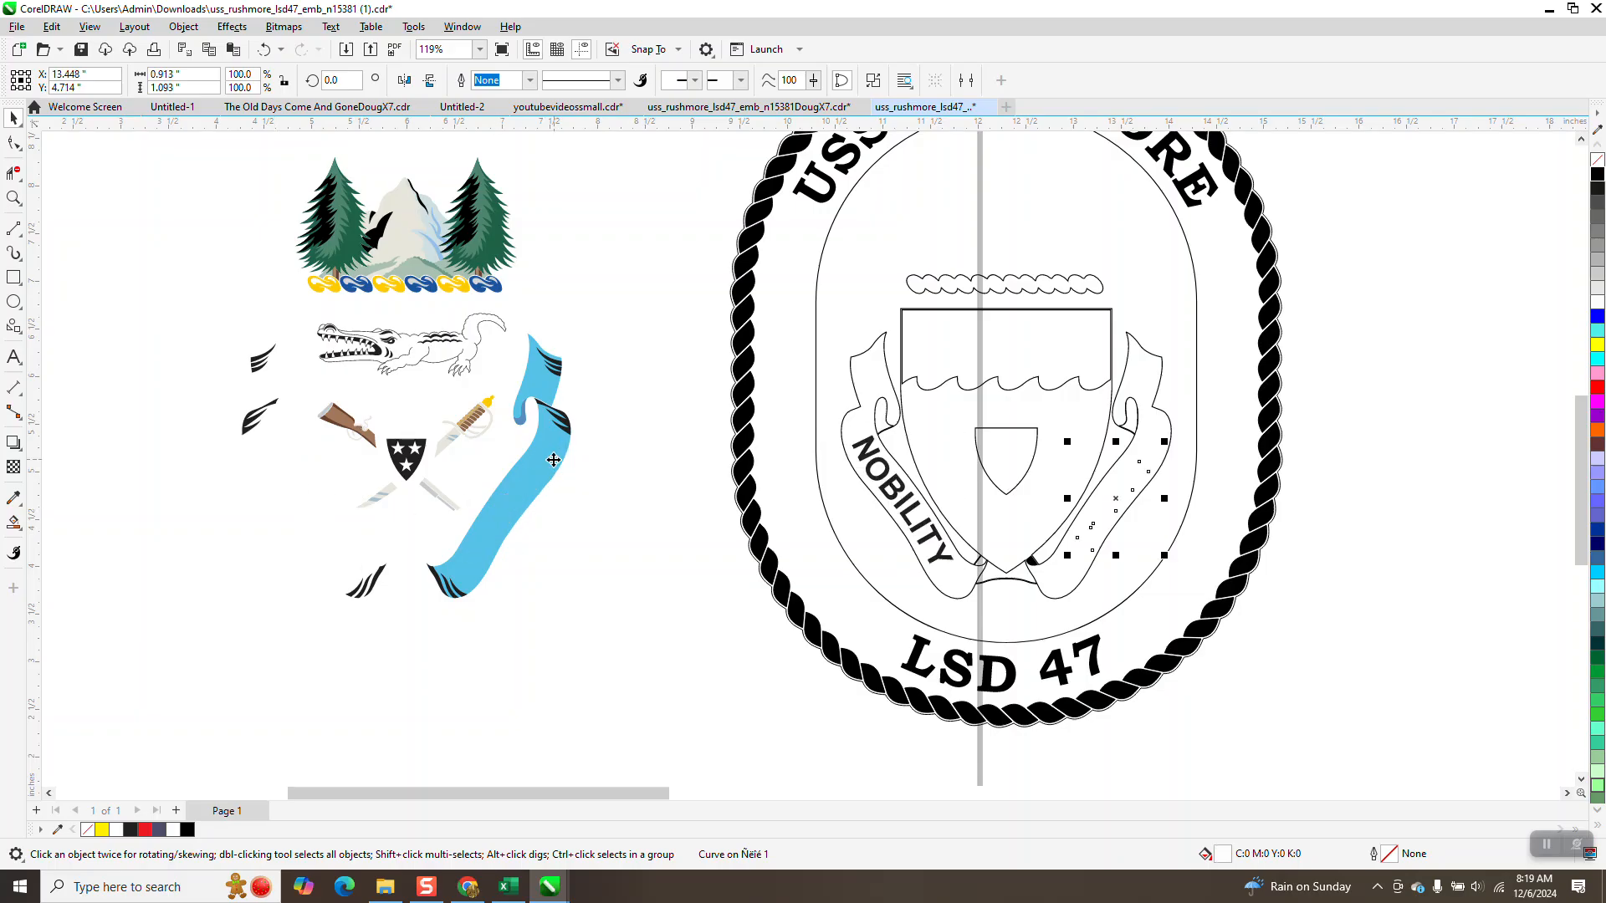
{"action": "left_click", "coordinate": [1598, 174]}
Move the crocodile line drawing and its two back stripes 160 mm right into the upper shield panel.
{"action": "left_click", "coordinate": [473, 361]}
{"action": "left_click", "coordinate": [474, 357]}
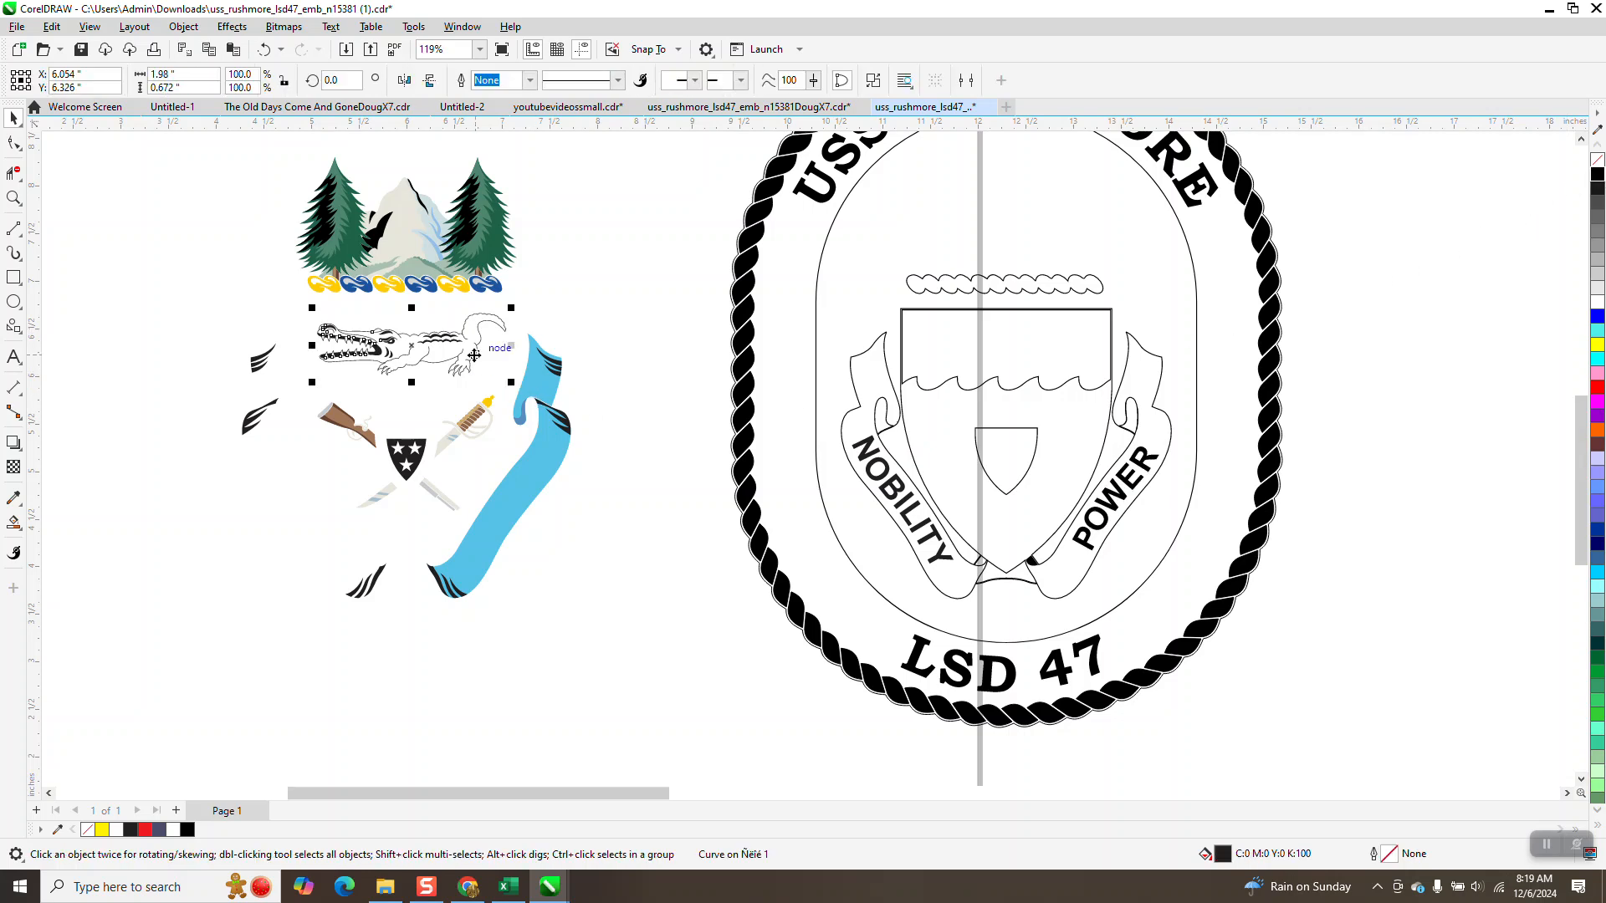
{"action": "key", "text": "c"}
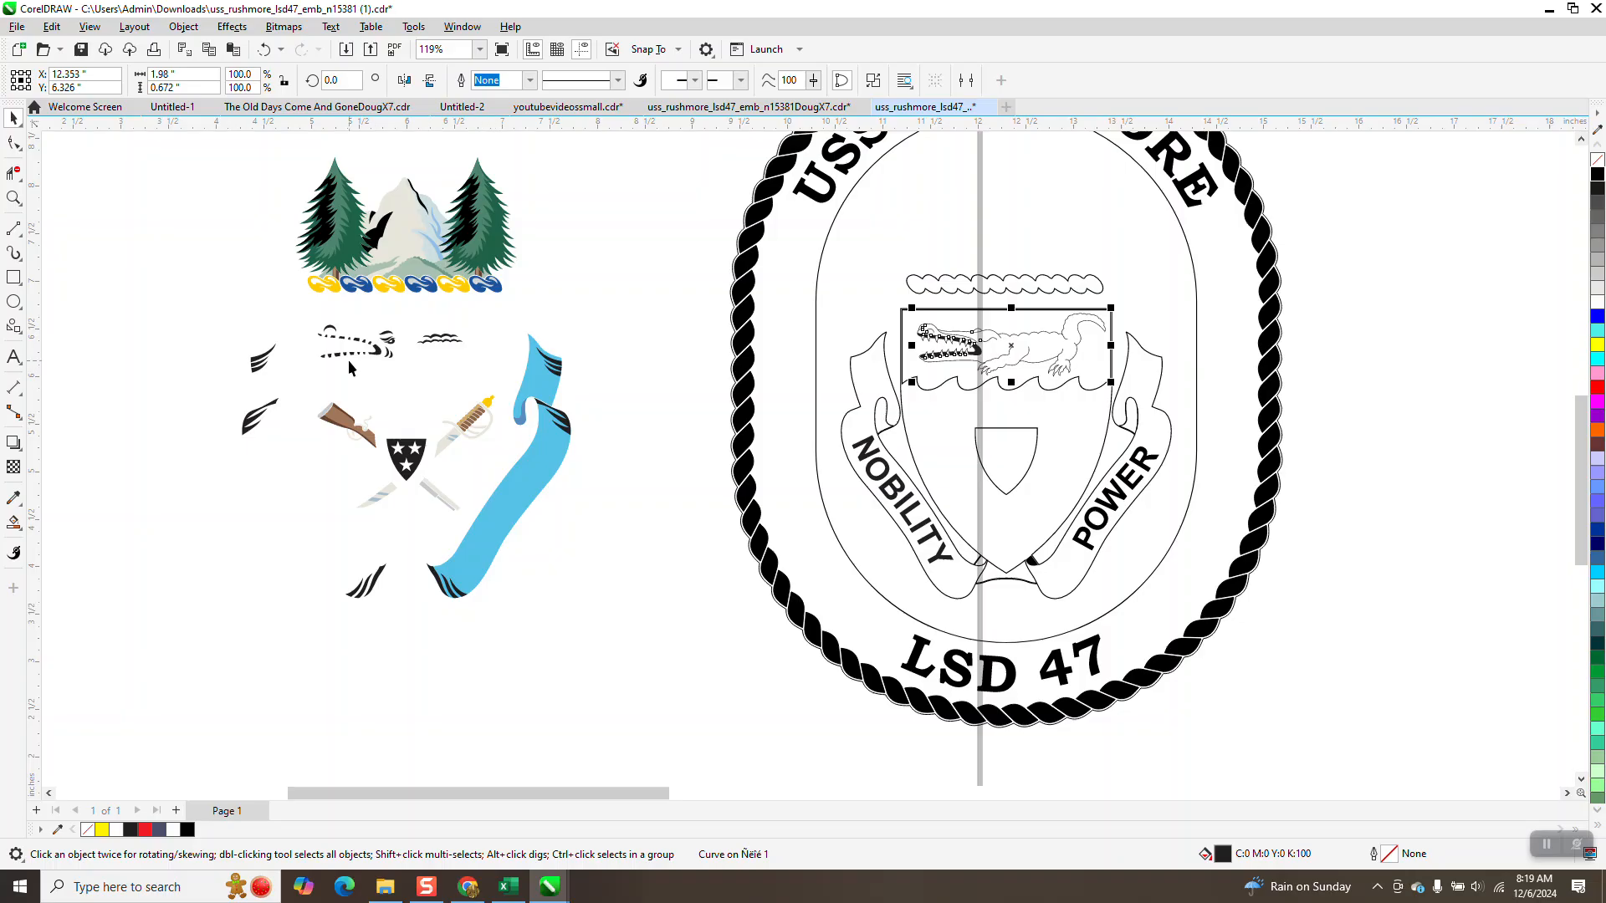
{"action": "left_click_drag", "start_coordinate": [496, 320], "coordinate": [404, 360]}
{"action": "key", "text": "c"}
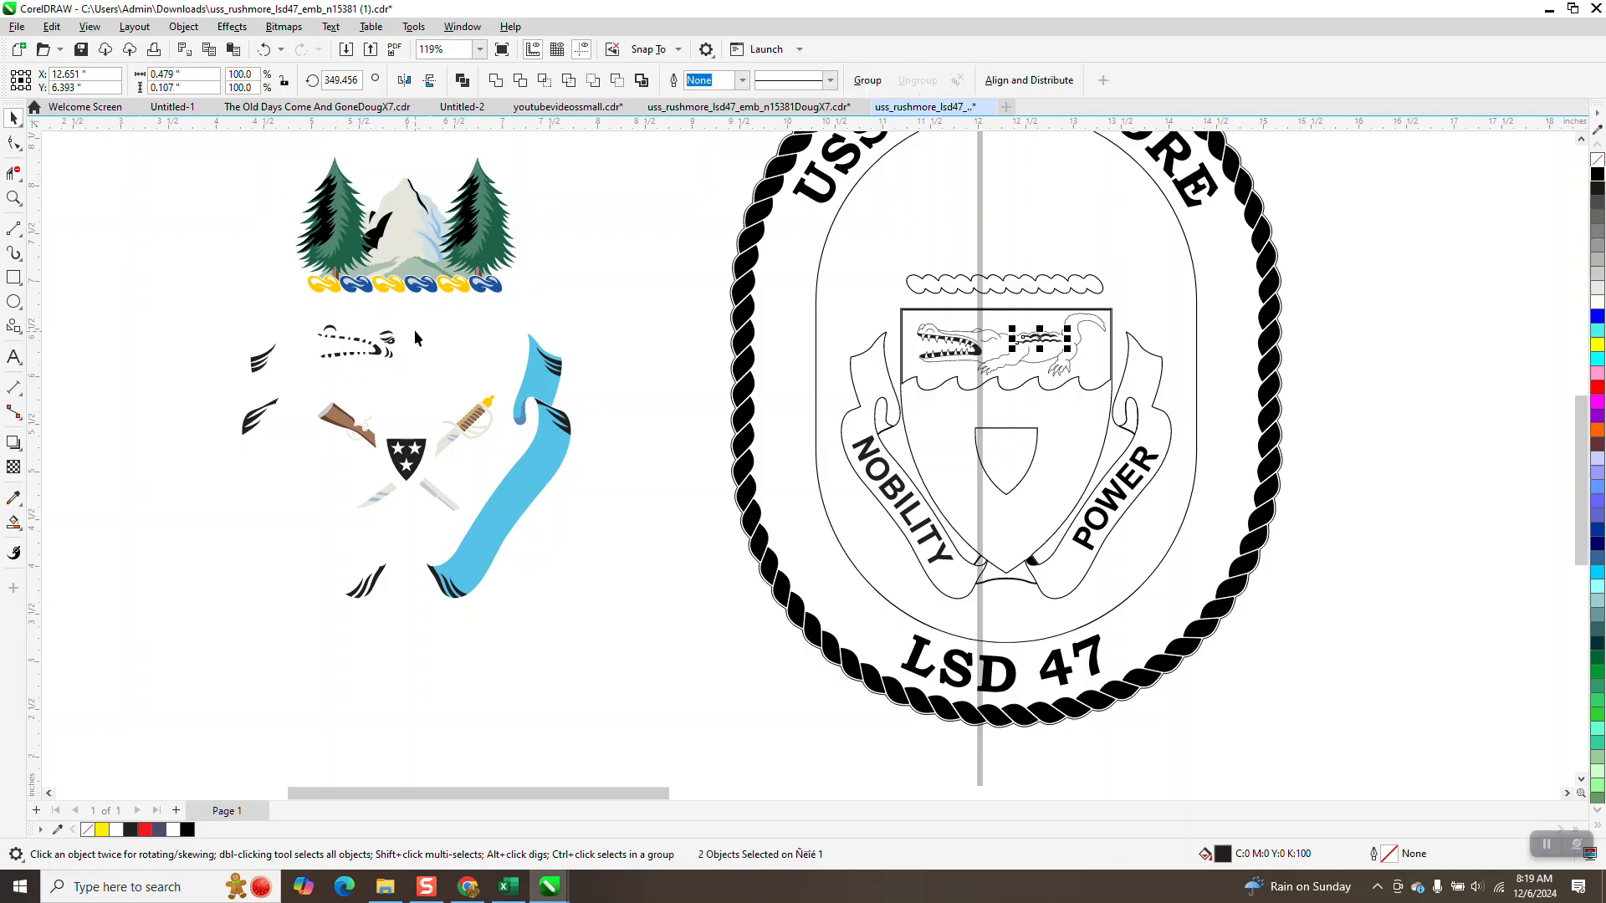
Move the crocodile's brow, nostril, eye and cheek marks one by one 160 mm right onto the relocated crocodile.
{"action": "left_click", "coordinate": [388, 336]}
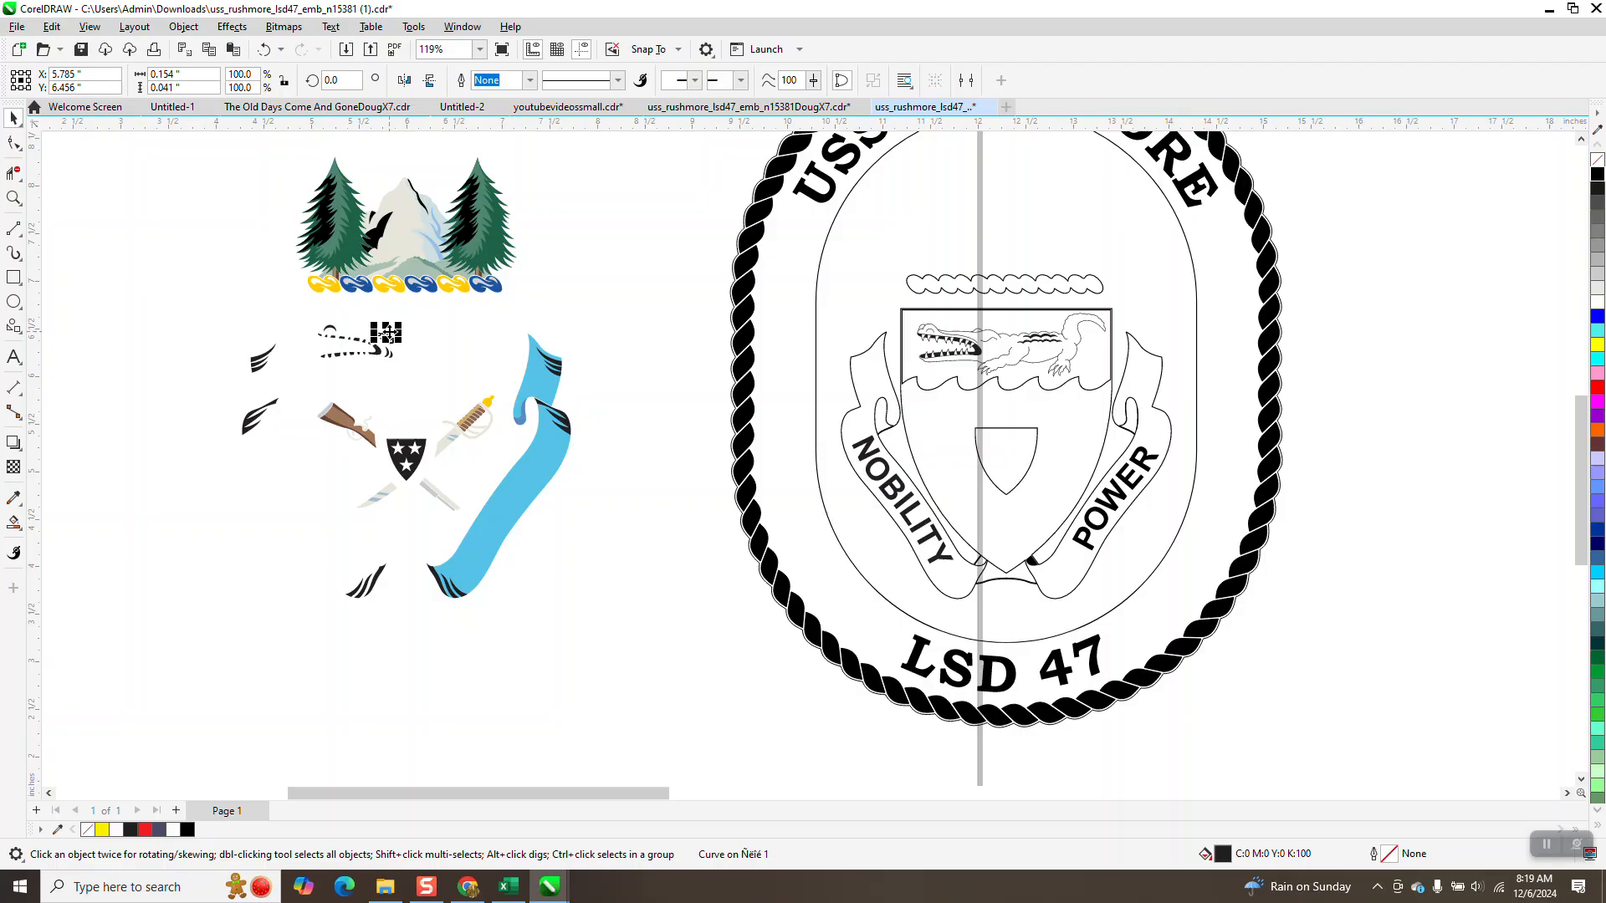
{"action": "key", "text": "c"}
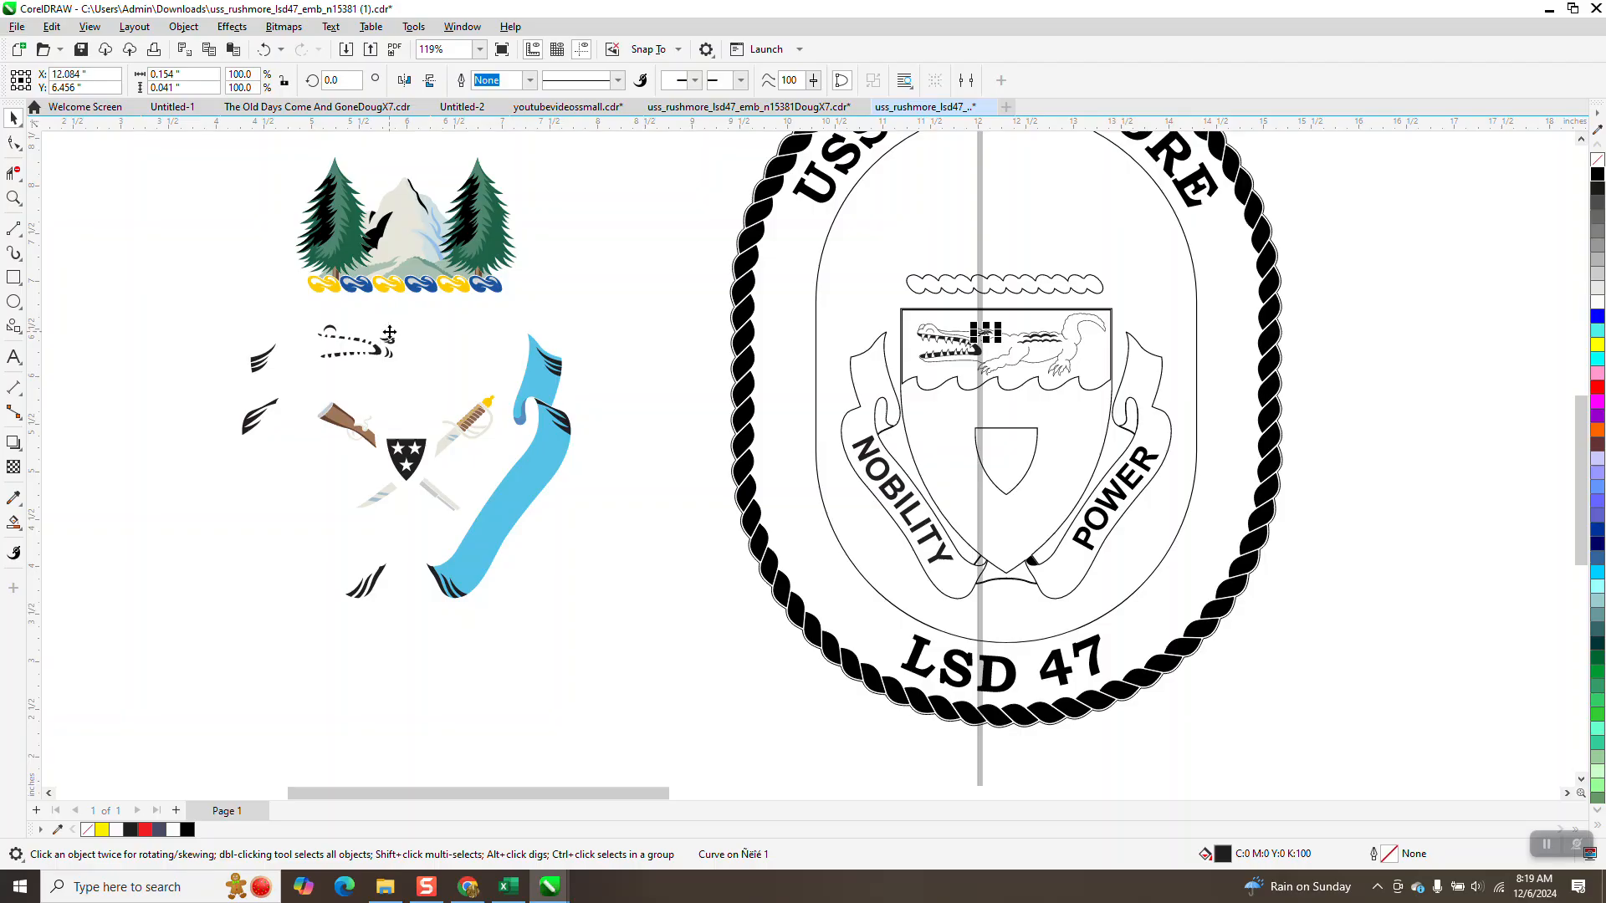
{"action": "left_click", "coordinate": [330, 334]}
{"action": "key", "text": "c"}
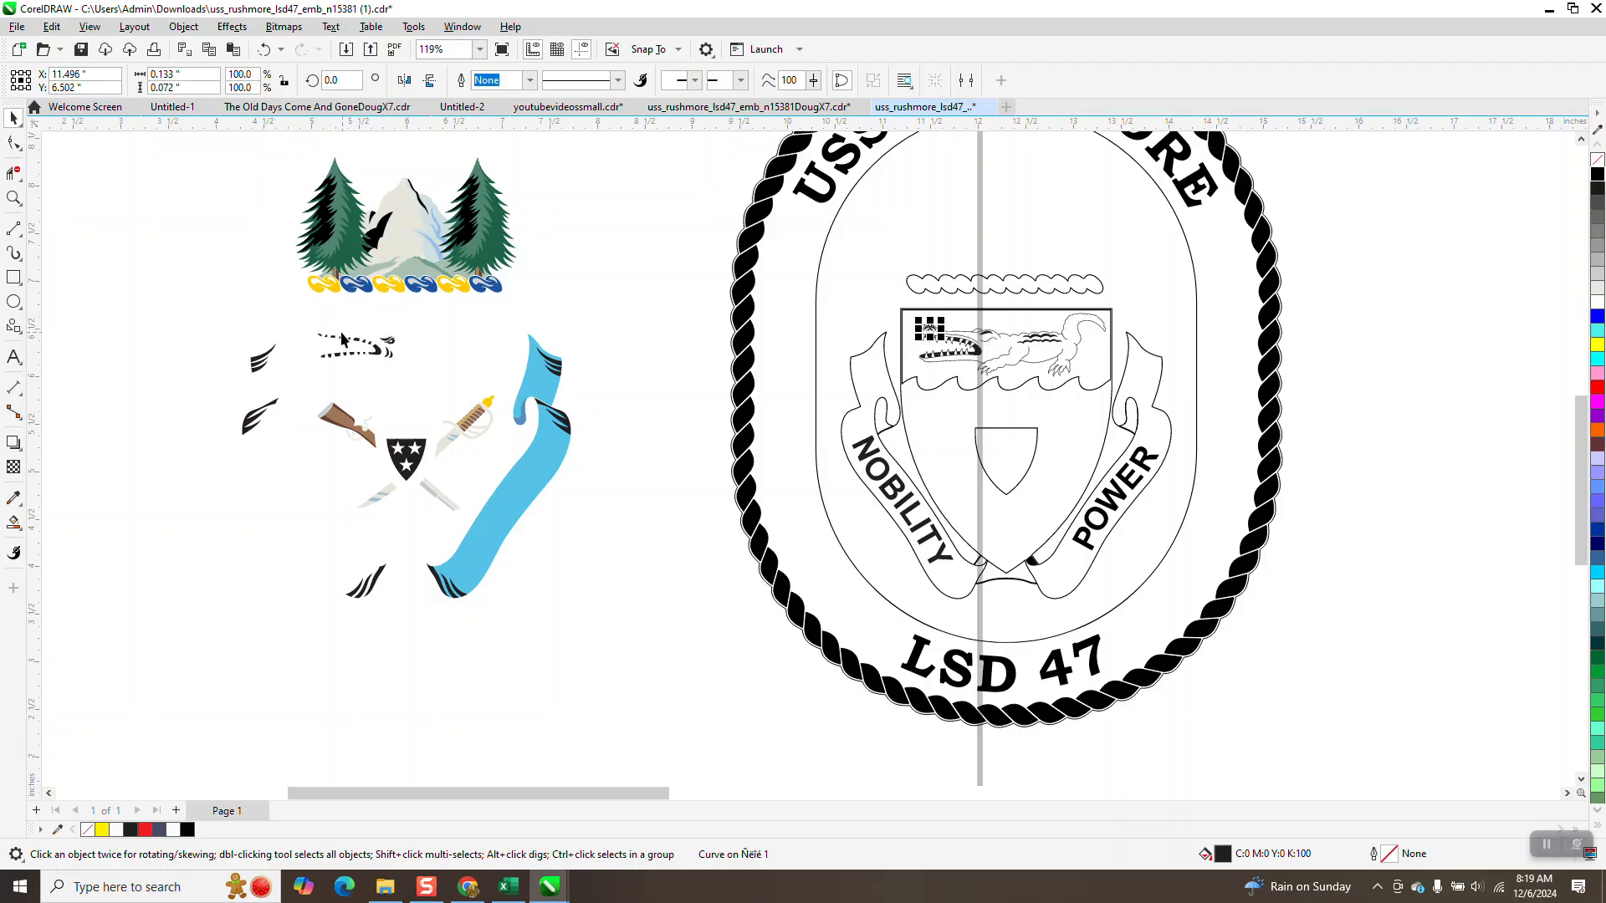
{"action": "left_click", "coordinate": [395, 339]}
{"action": "key", "text": "c"}
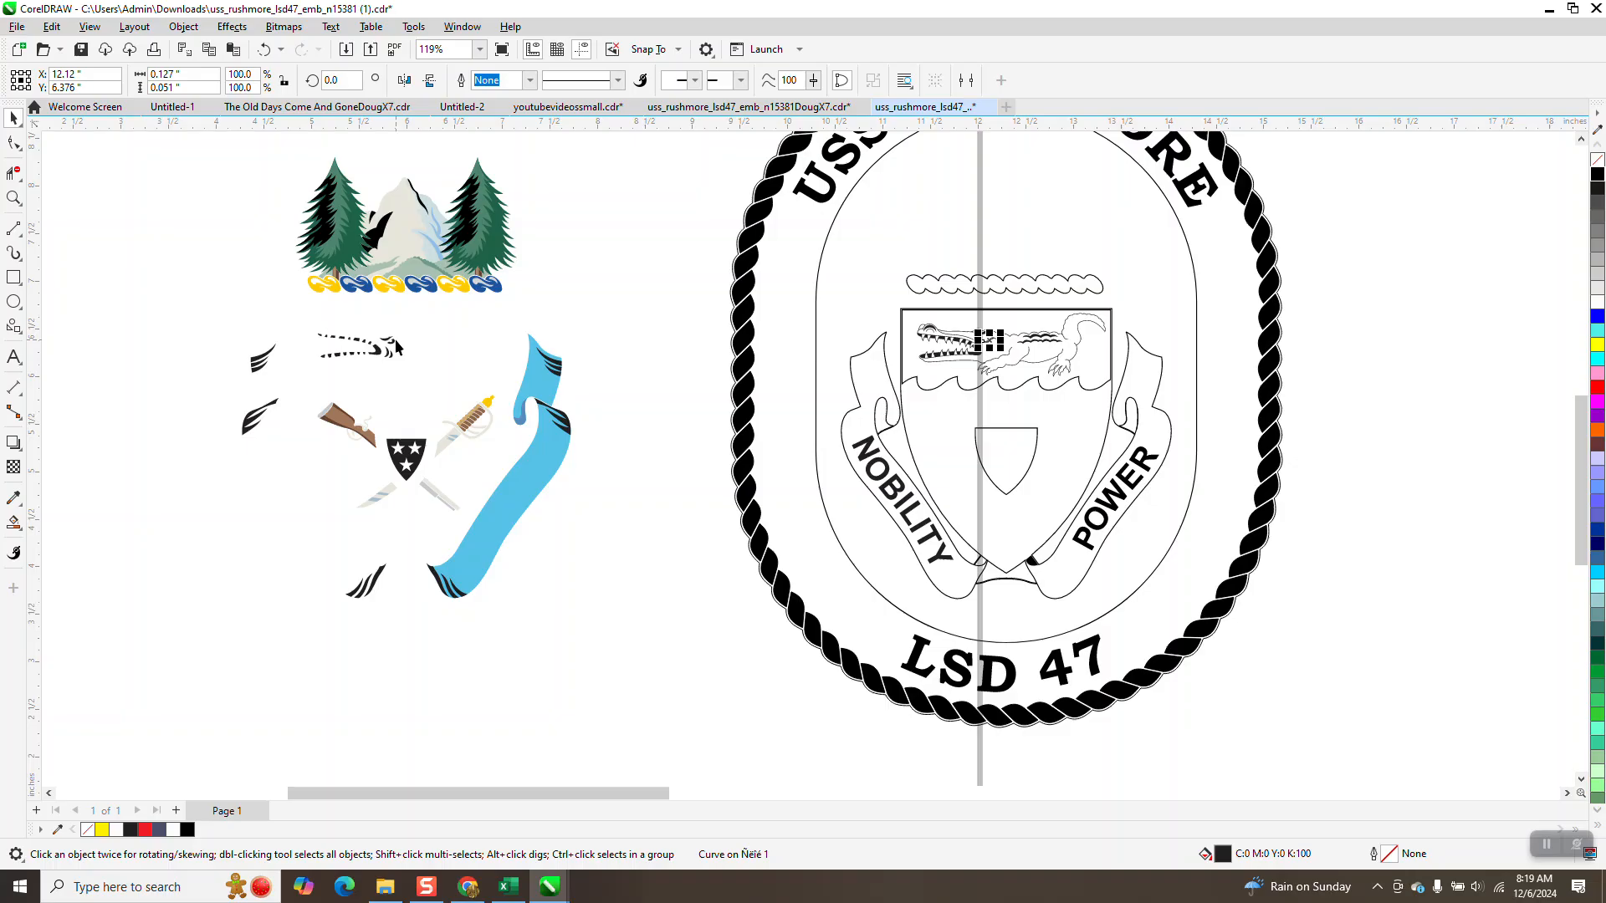
{"action": "left_click", "coordinate": [397, 350]}
{"action": "key", "text": "c"}
{"action": "left_click", "coordinate": [392, 342]}
{"action": "key", "text": "ctrl+r"}
{"action": "left_click", "coordinate": [388, 339]}
{"action": "key", "text": "ctrl+r"}
Check the relocated crocodile up close and move the leftover mouth and head details 160 mm right onto it.
{"action": "key", "text": "Escape"}
{"action": "left_click", "coordinate": [13, 199]}
{"action": "left_click_drag", "start_coordinate": [921, 341], "coordinate": [1059, 410]}
{"action": "right_click", "coordinate": [853, 400]}
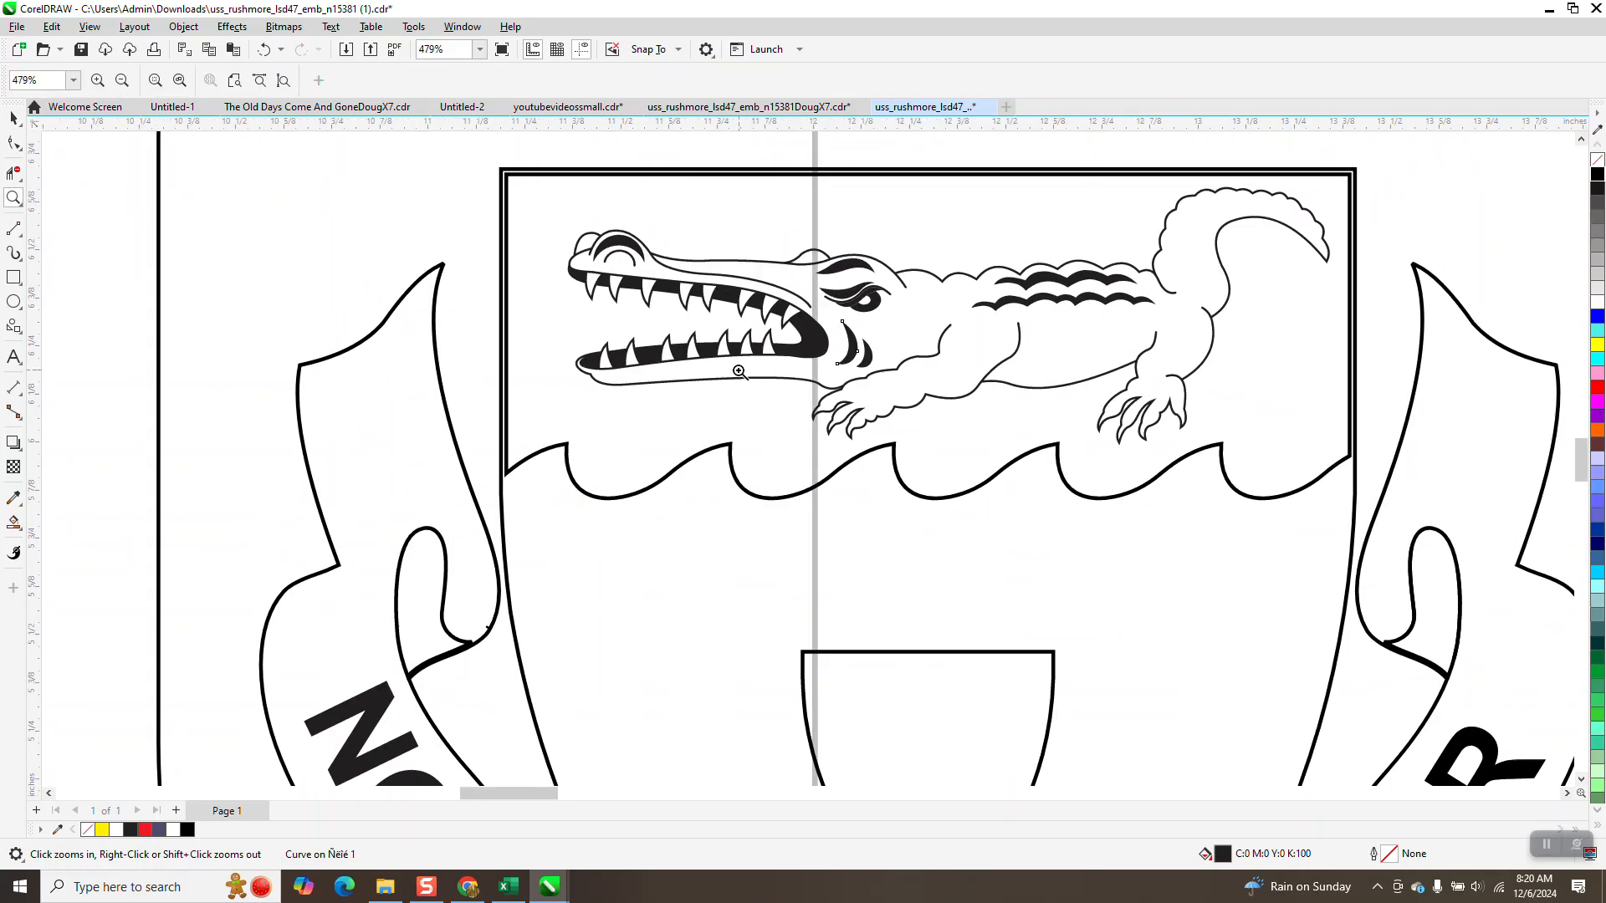
{"action": "right_click", "coordinate": [740, 371]}
{"action": "right_click", "coordinate": [739, 371]}
{"action": "right_click", "coordinate": [298, 308]}
{"action": "left_click", "coordinate": [14, 118]}
{"action": "left_click", "coordinate": [153, 334]}
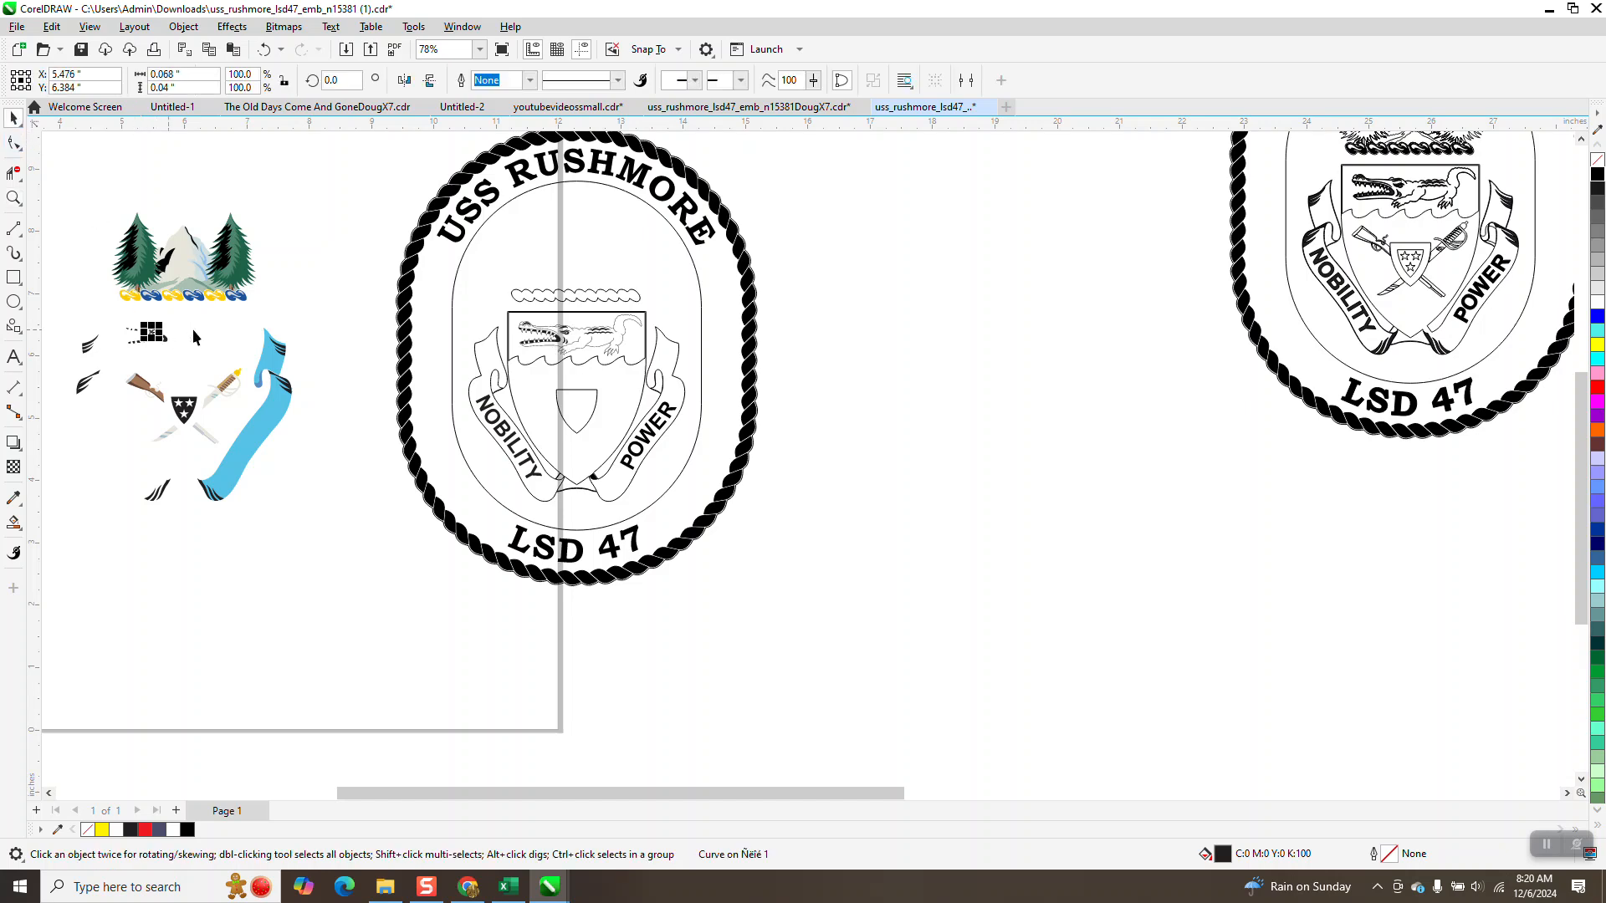
{"action": "left_click_drag", "start_coordinate": [154, 343], "coordinate": [109, 352]}
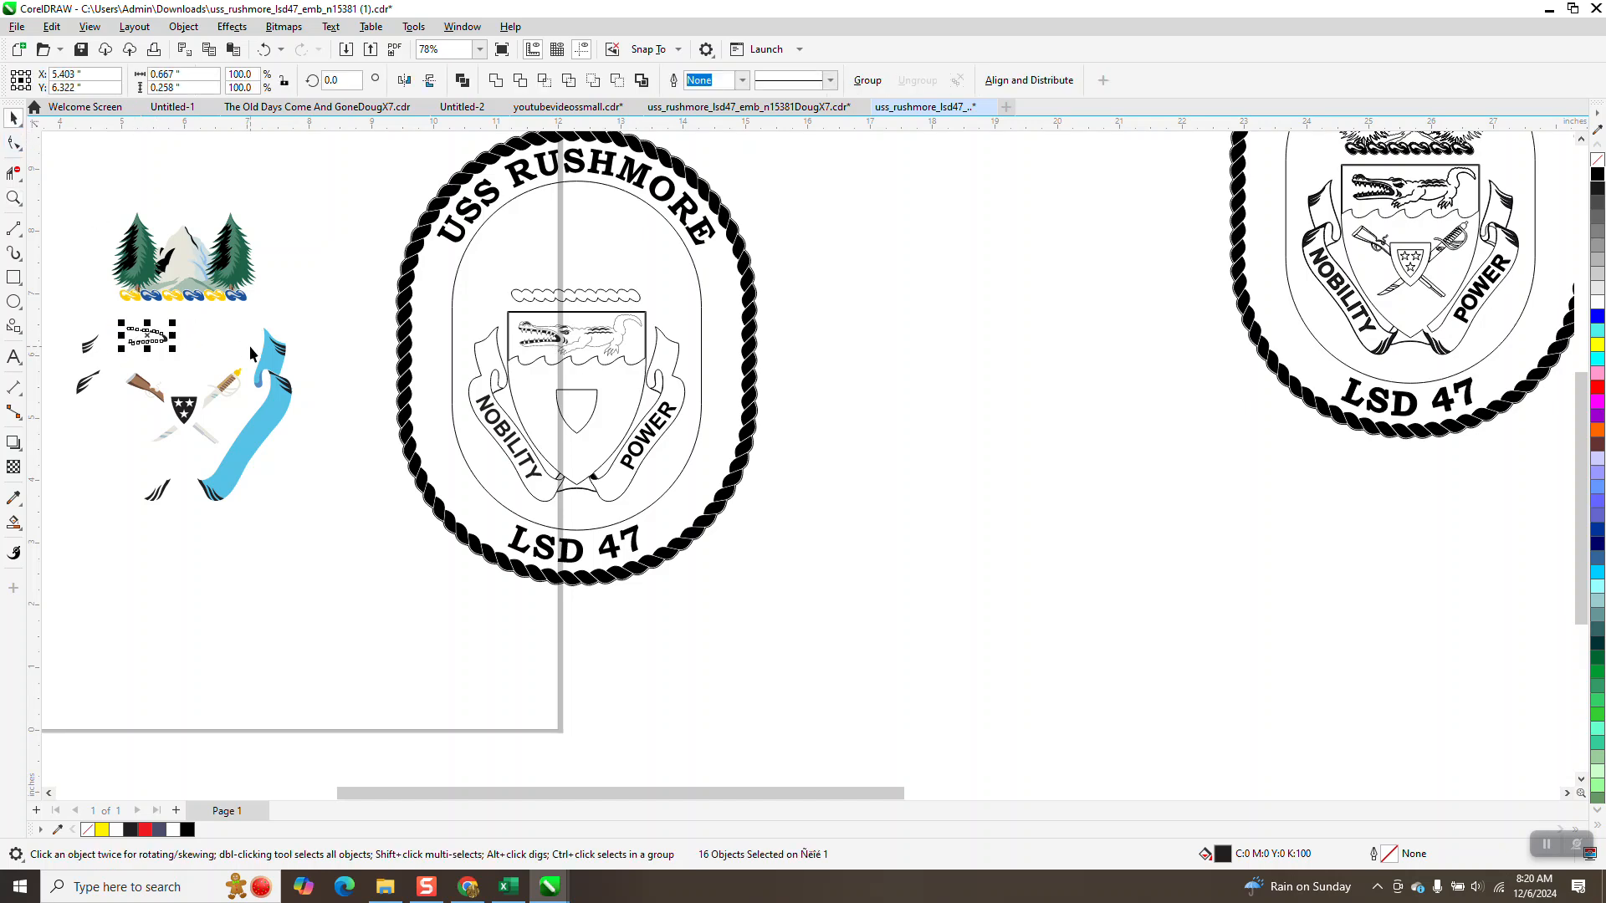
{"action": "key", "text": "Right"}
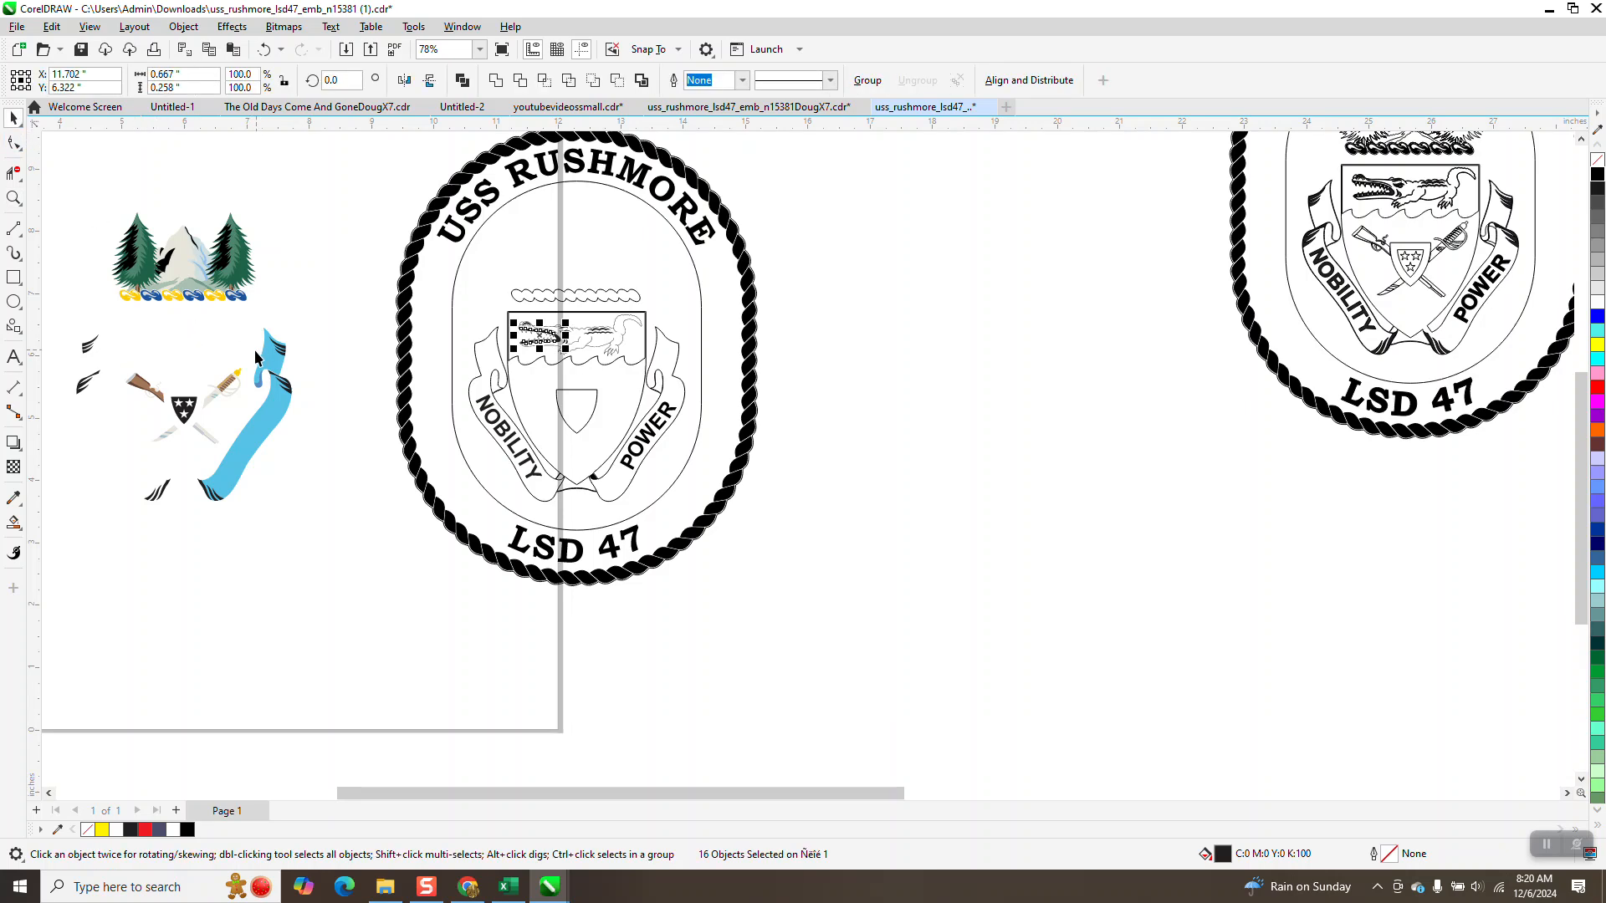
Move the black ribbon fold shading 160 mm right onto the ribbon outlines.
{"action": "left_click", "coordinate": [260, 359]}
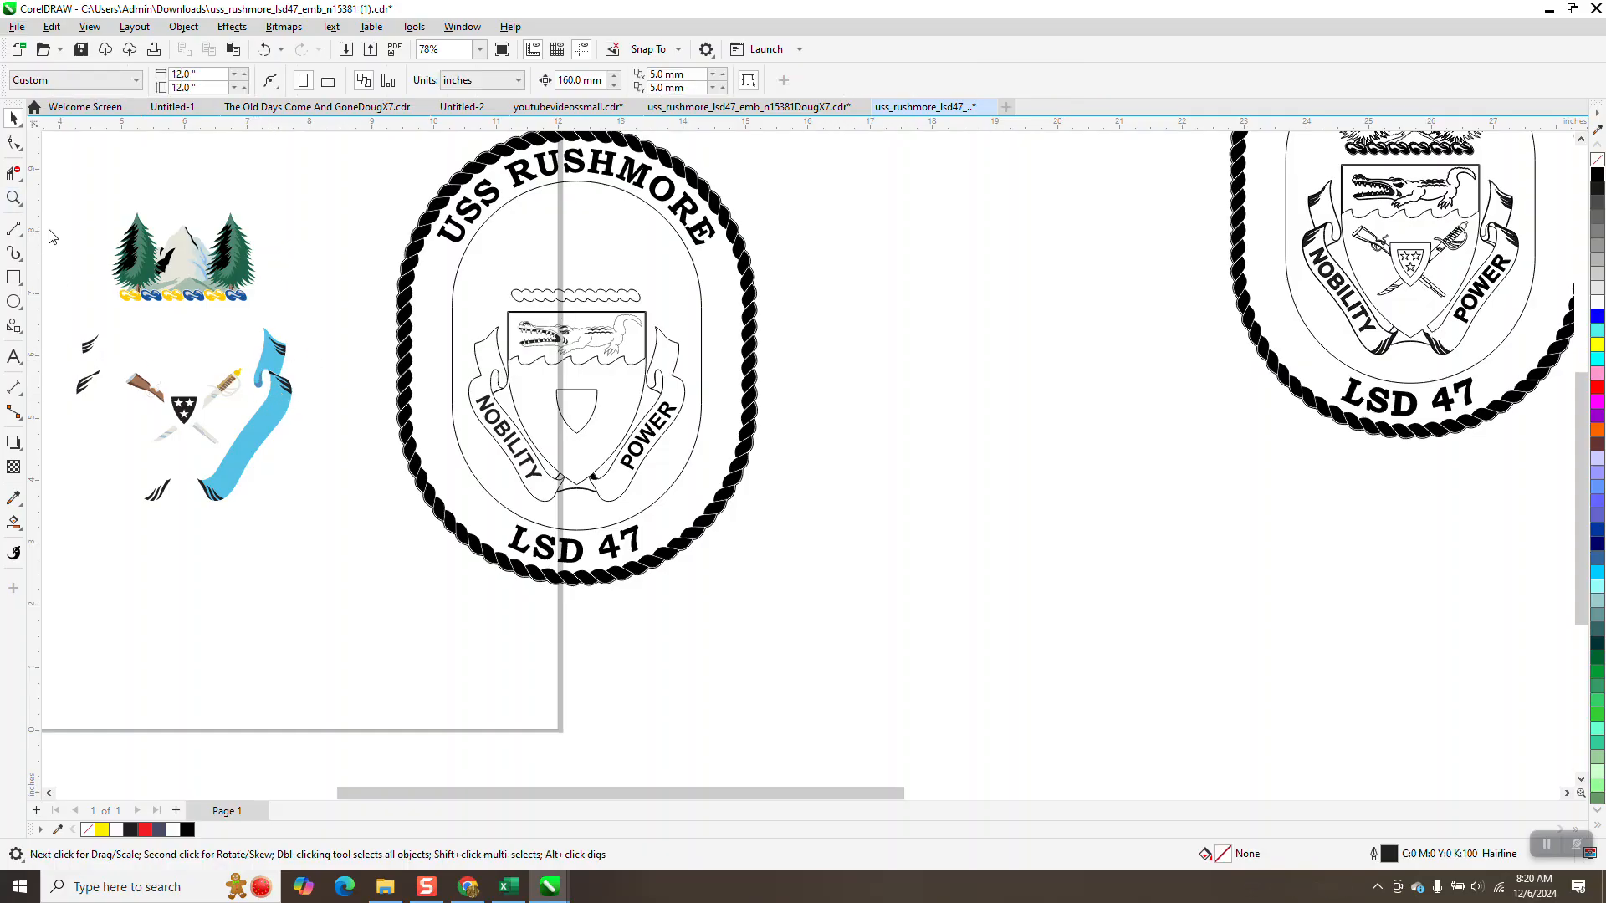
{"action": "left_click", "coordinate": [13, 198]}
{"action": "left_click", "coordinate": [13, 118]}
{"action": "left_click_drag", "start_coordinate": [72, 323], "coordinate": [103, 389]}
{"action": "left_click", "coordinate": [94, 378]}
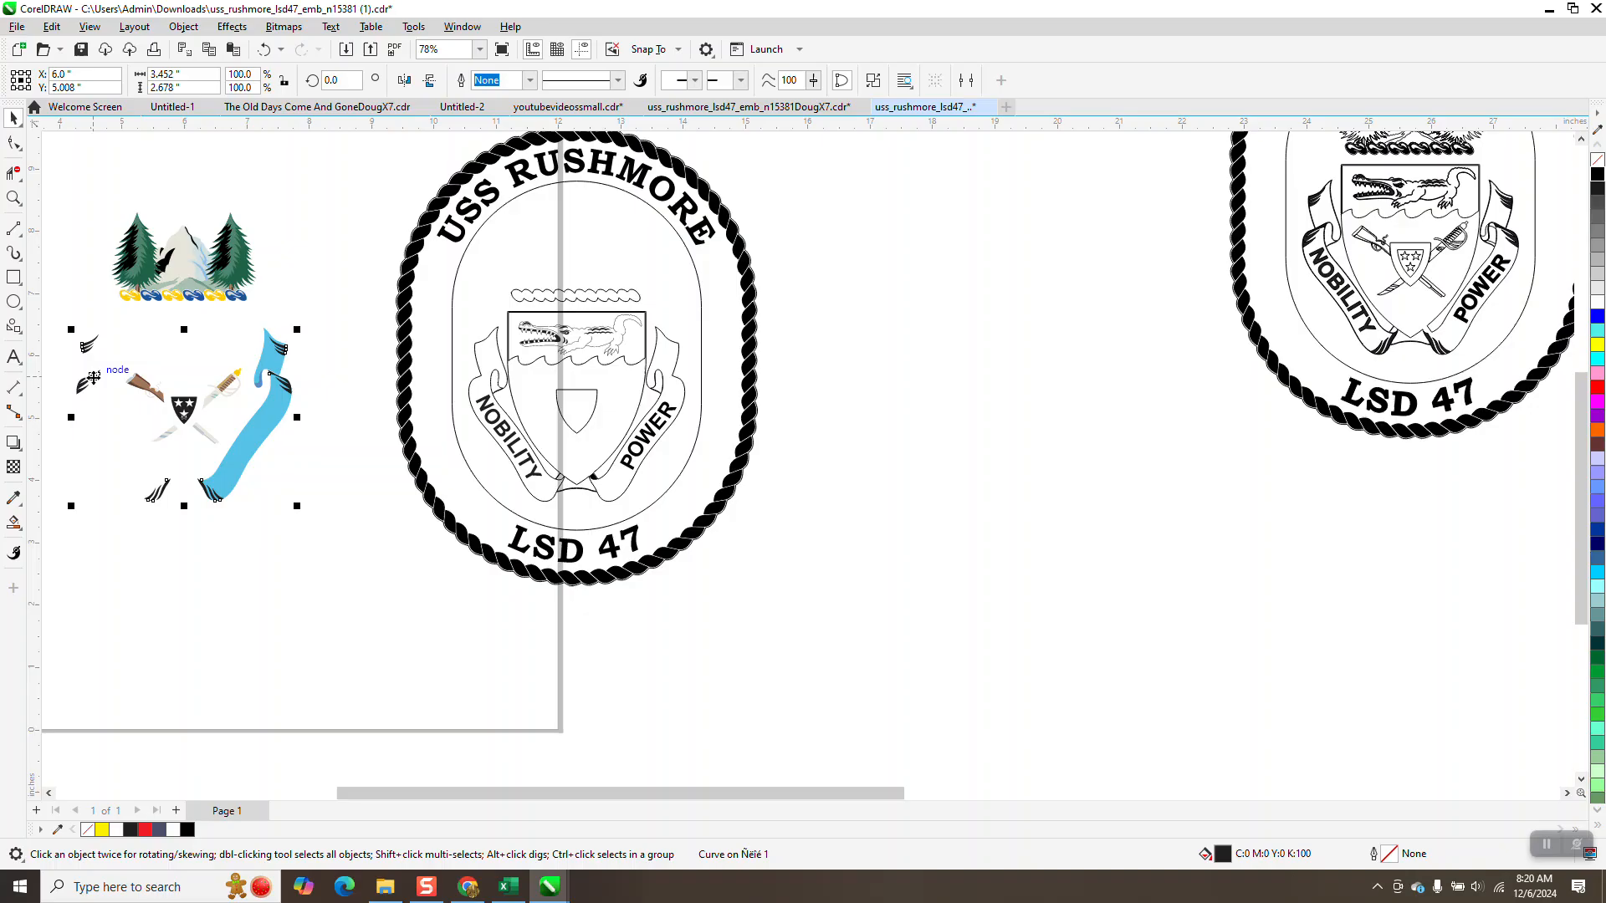
{"action": "left_click_drag", "start_coordinate": [92, 377], "coordinate": [486, 376]}
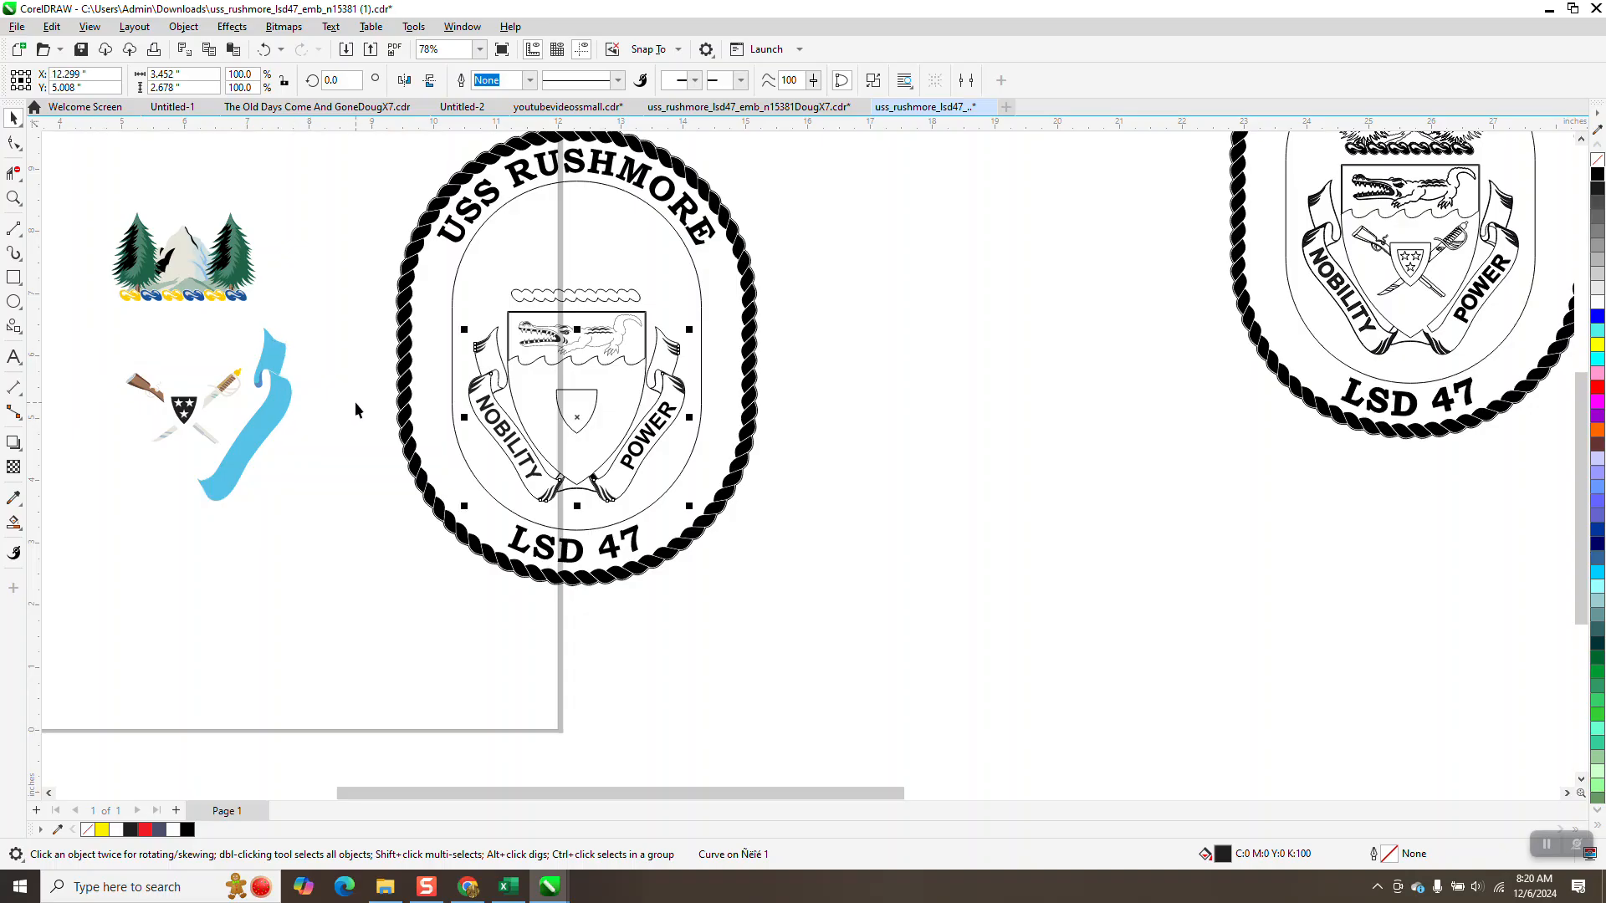
Delete the three leftover blue ribbon pieces from the color artwork.
{"action": "left_click", "coordinate": [275, 409]}
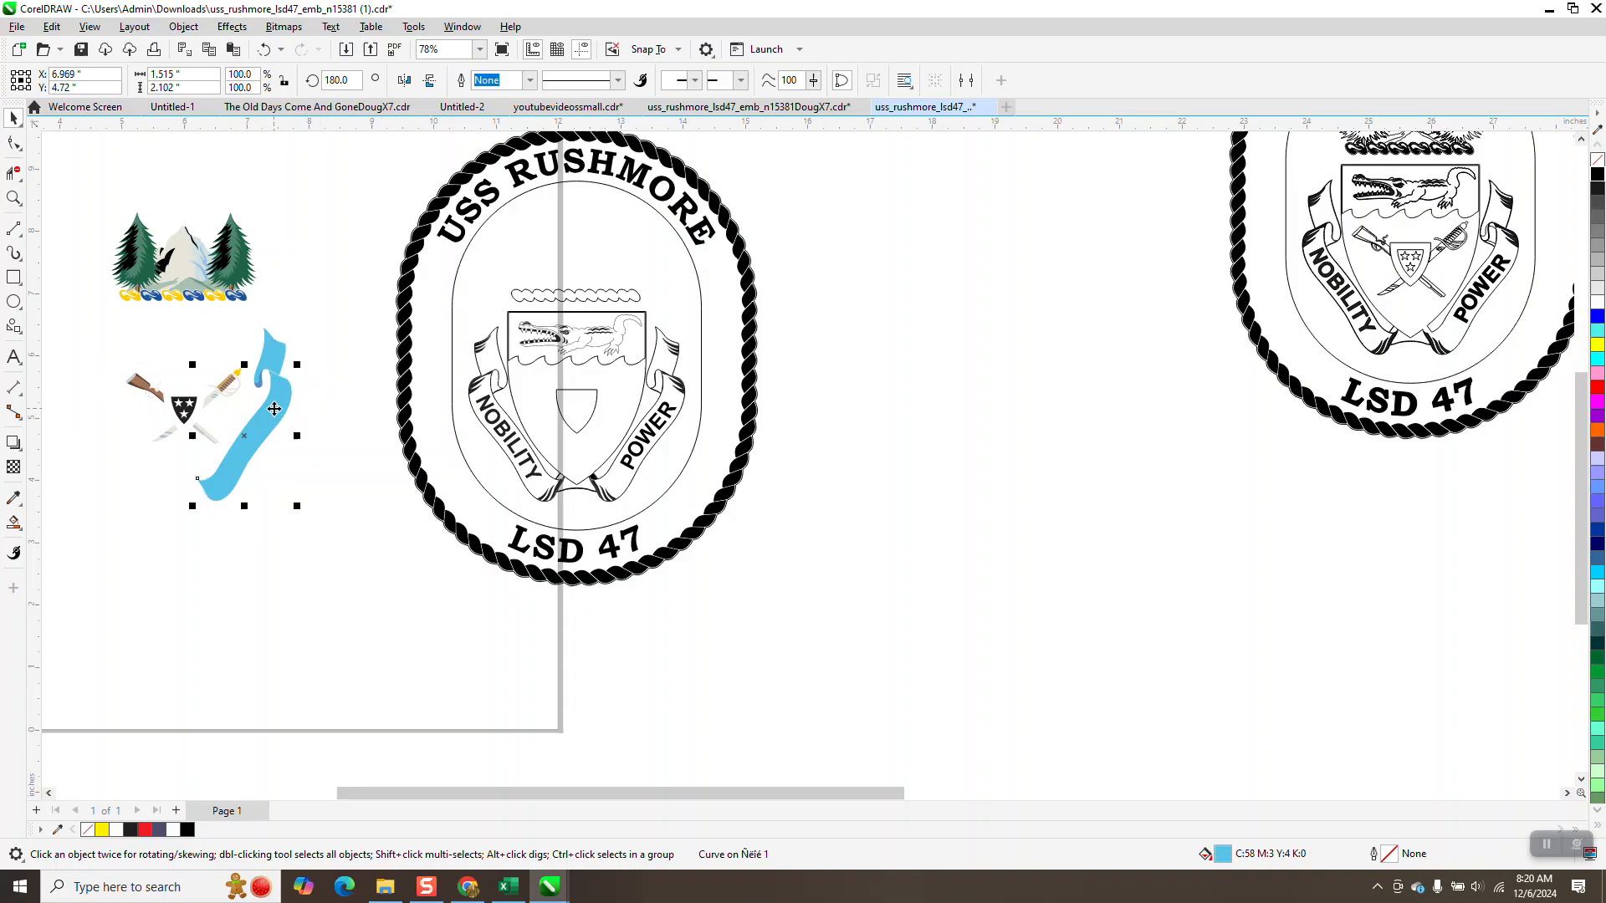
{"action": "key", "text": "Delete"}
{"action": "left_click", "coordinate": [280, 361]}
{"action": "key", "text": "Delete"}
{"action": "left_click", "coordinate": [257, 382]}
{"action": "key", "text": "Delete"}
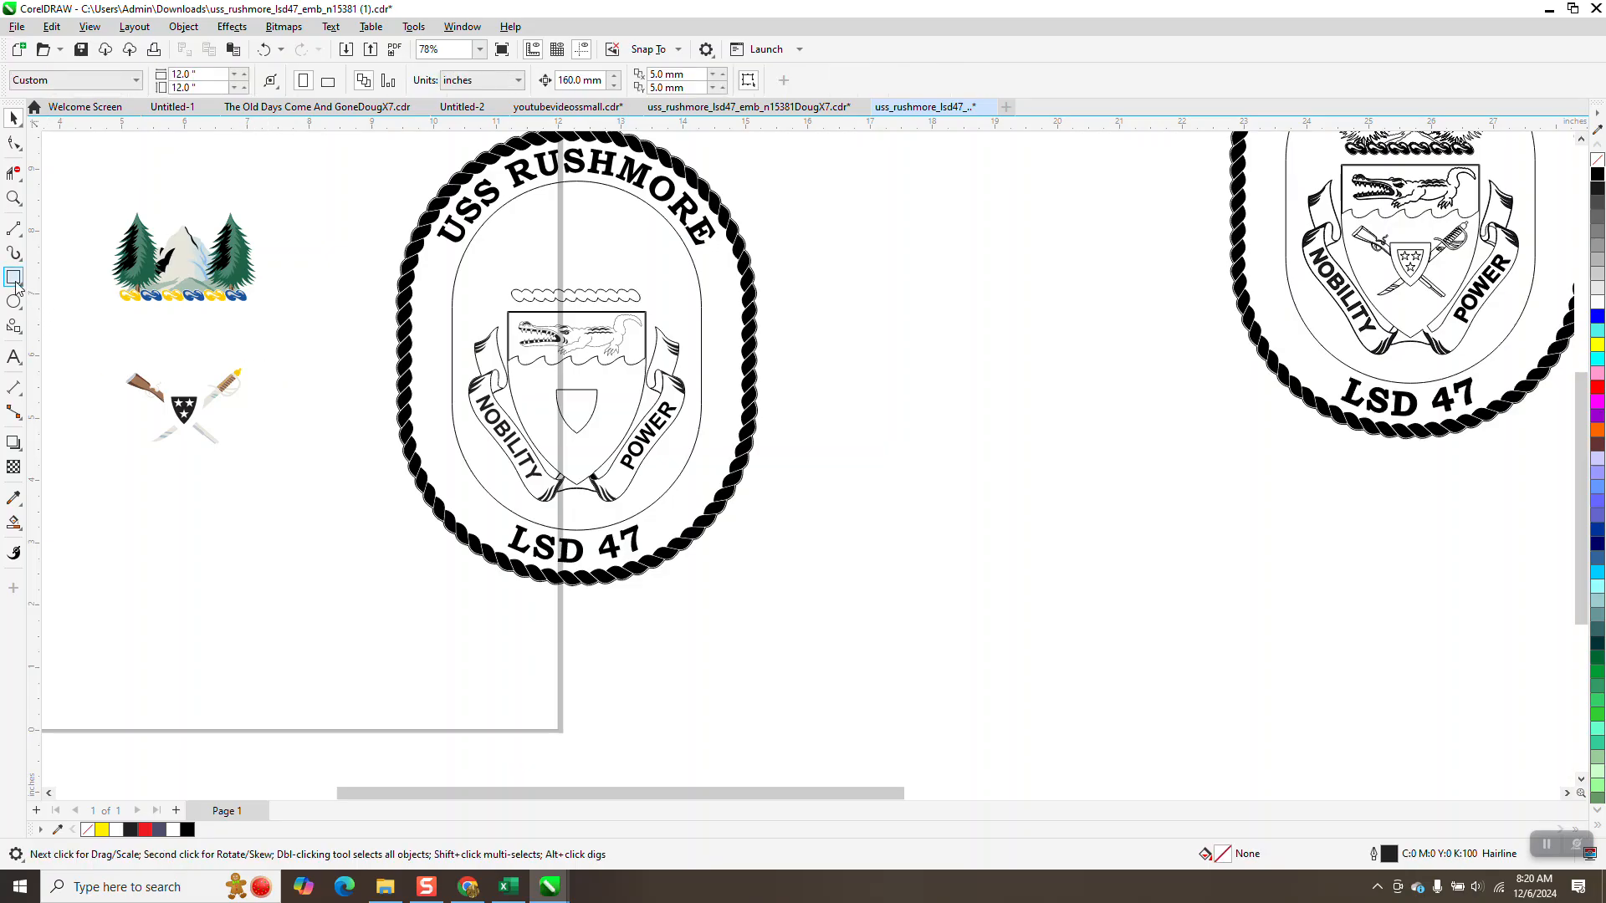
Move the black three-star shield 160 mm right into the small shield outline of the line-art emblem.
{"action": "left_click", "coordinate": [13, 197]}
{"action": "left_click_drag", "start_coordinate": [88, 330], "coordinate": [368, 481]}
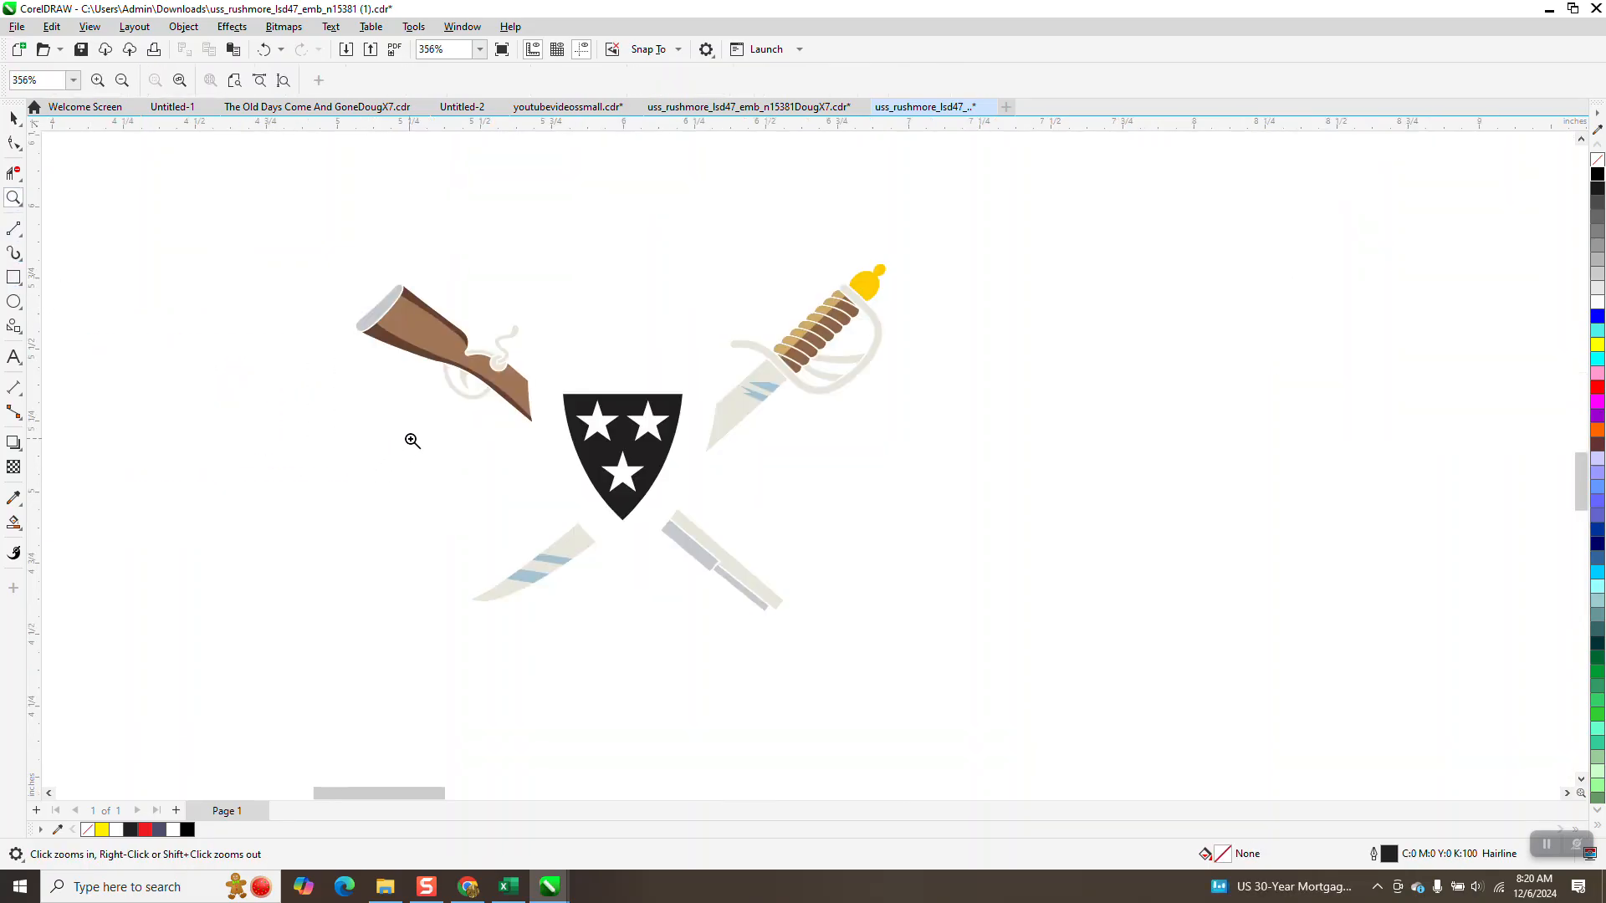
{"action": "left_click", "coordinate": [13, 118]}
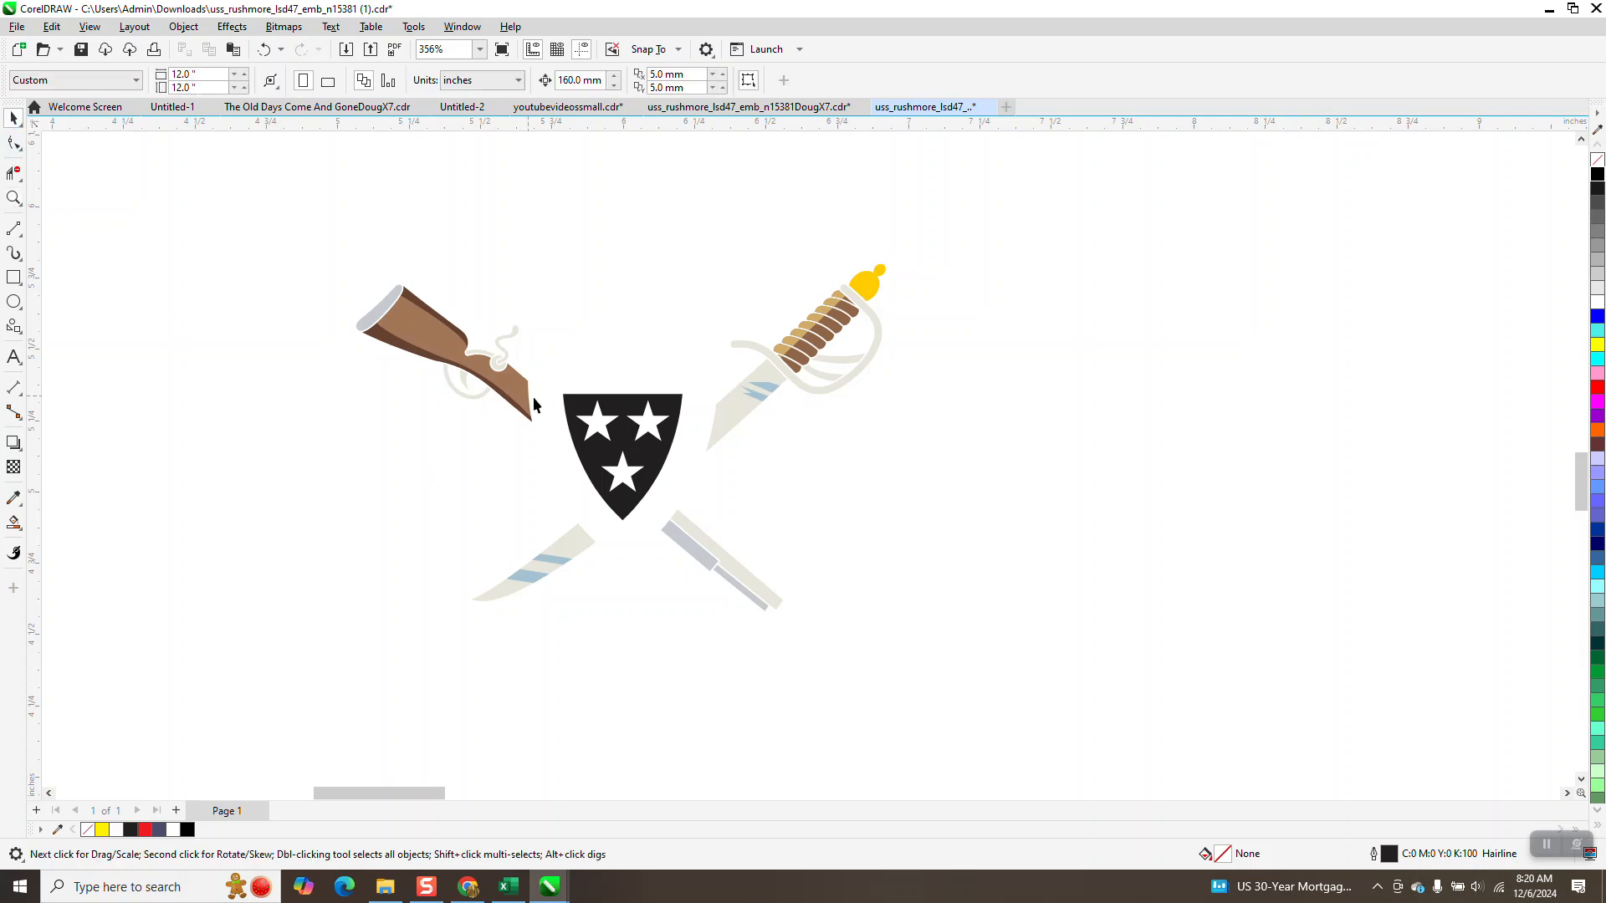
{"action": "left_click", "coordinate": [612, 409]}
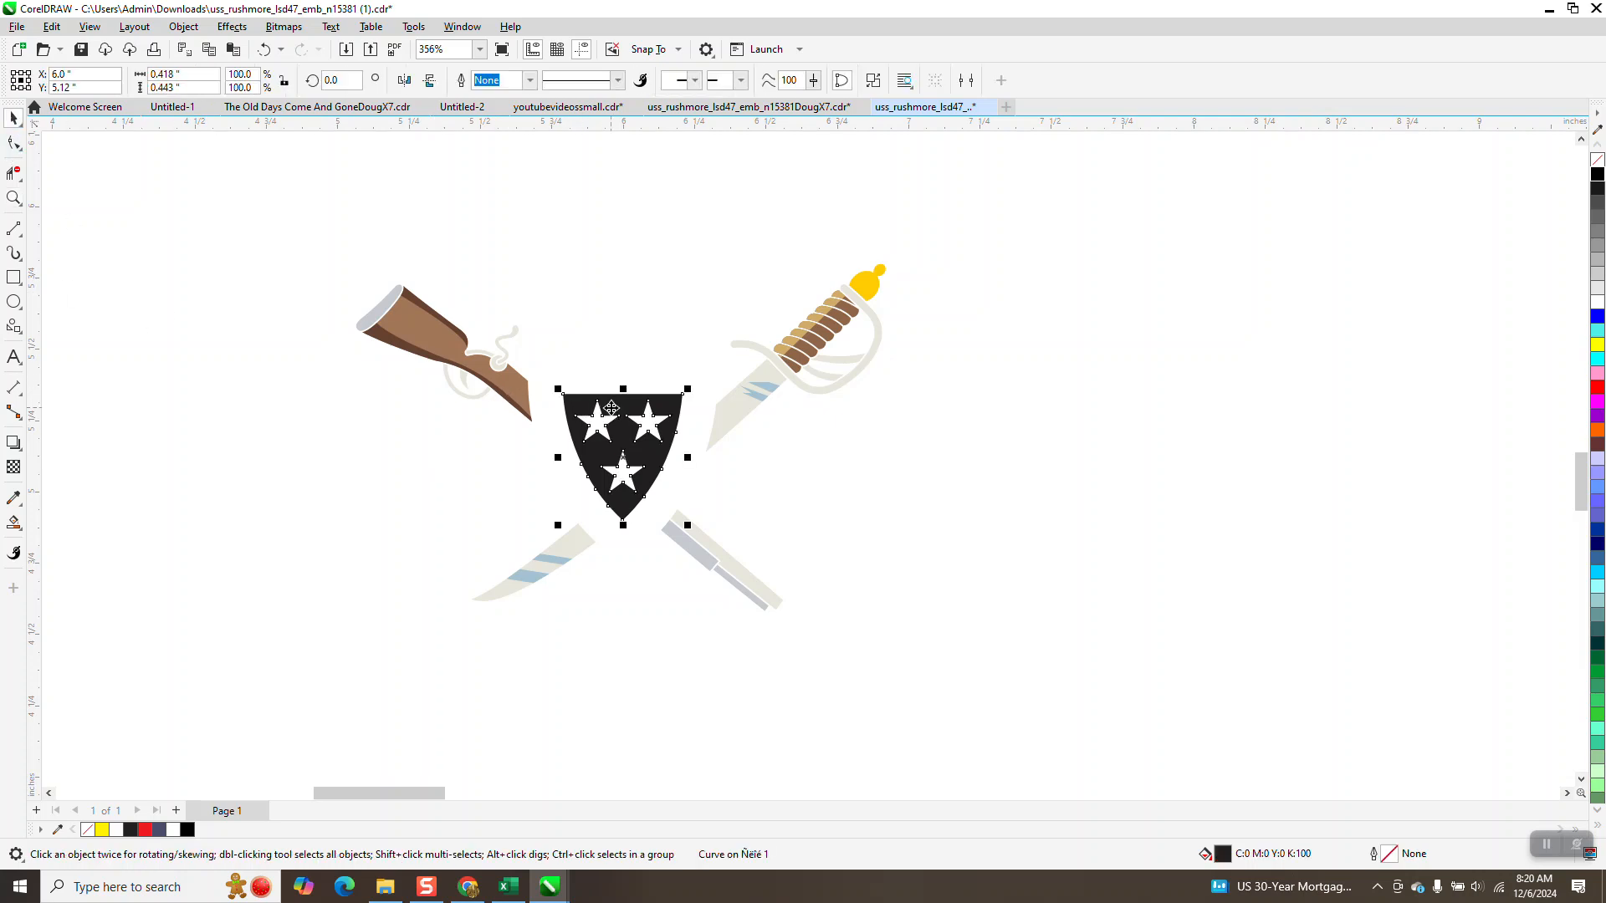
{"action": "key", "text": "Delete"}
{"action": "scroll", "coordinate": [477, 459], "scroll_direction": "down", "scroll_amount": 4}
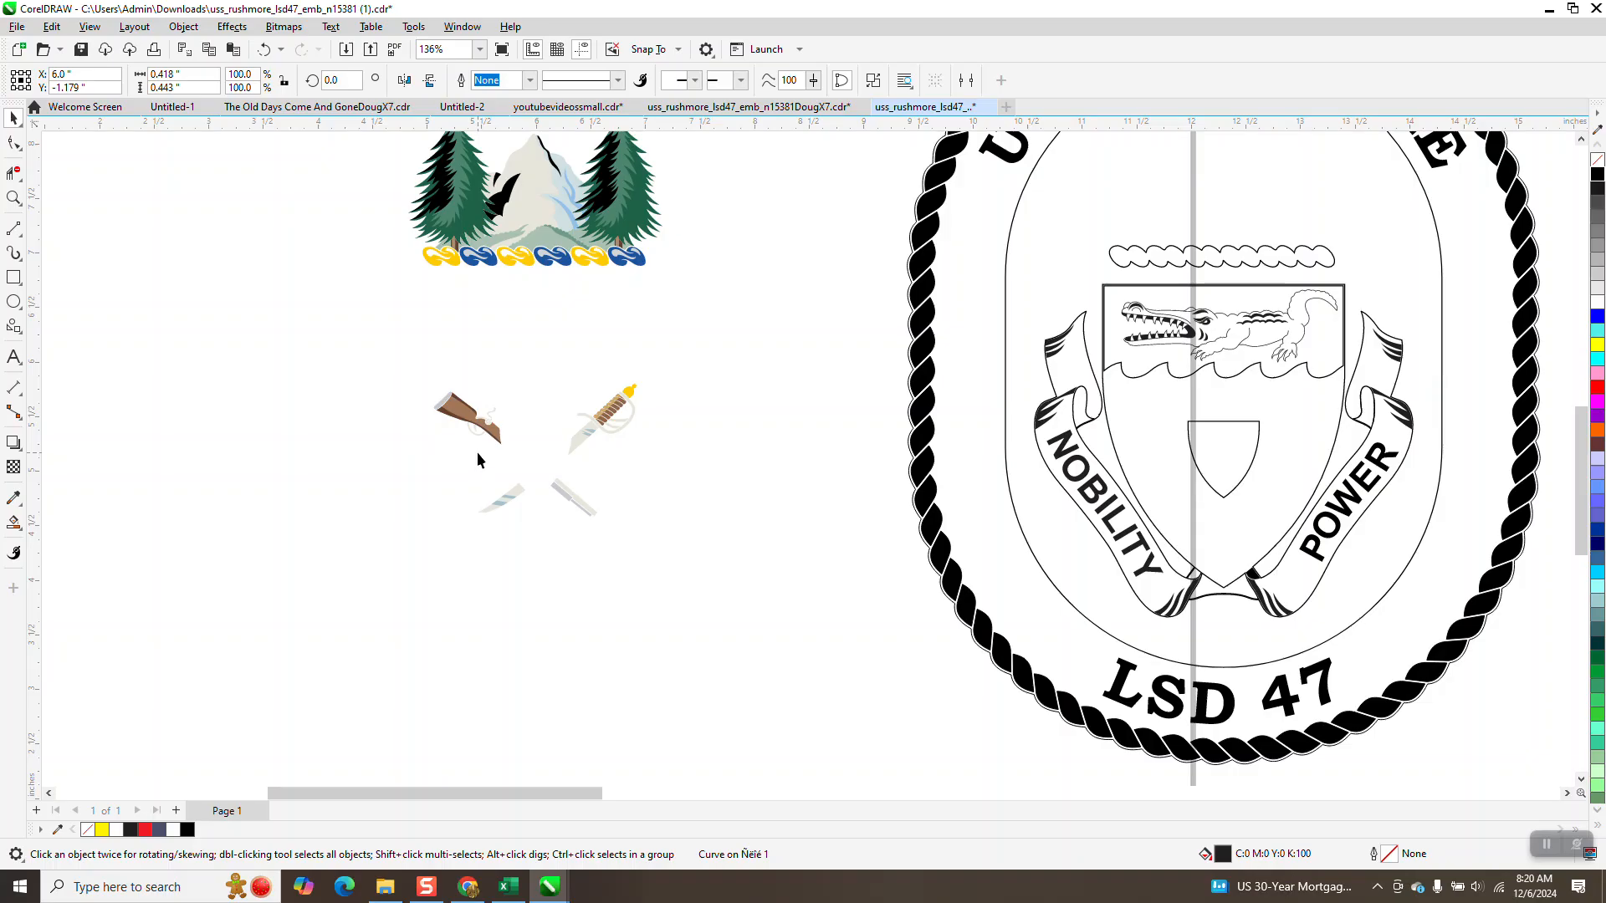
{"action": "scroll", "coordinate": [477, 459], "scroll_direction": "down", "scroll_amount": 1}
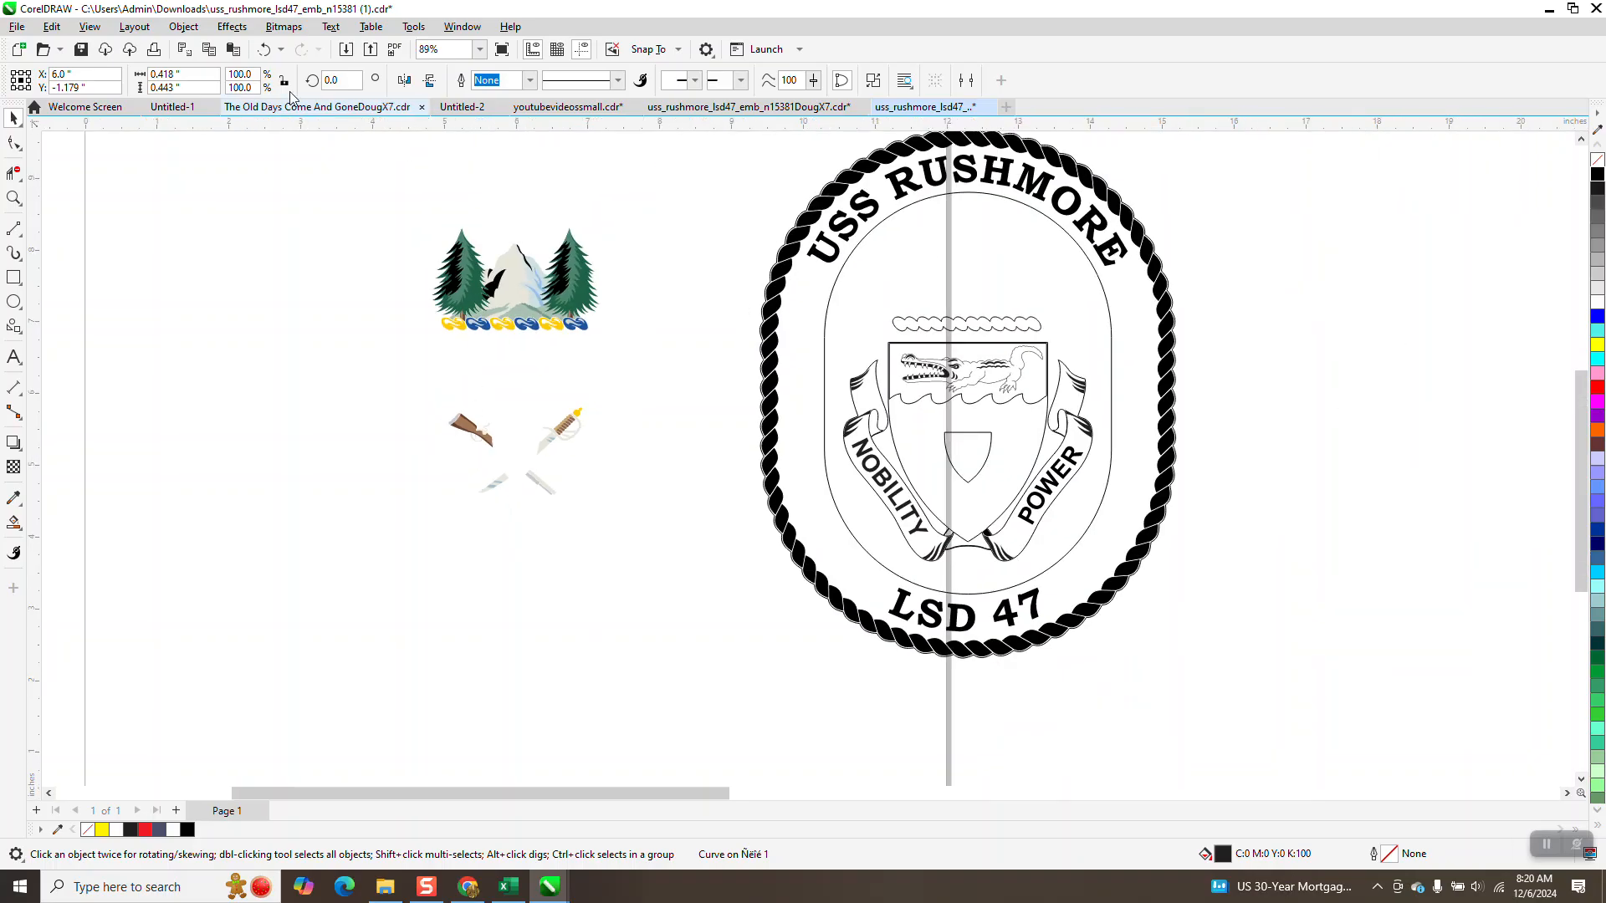
{"action": "left_click", "coordinate": [266, 50]}
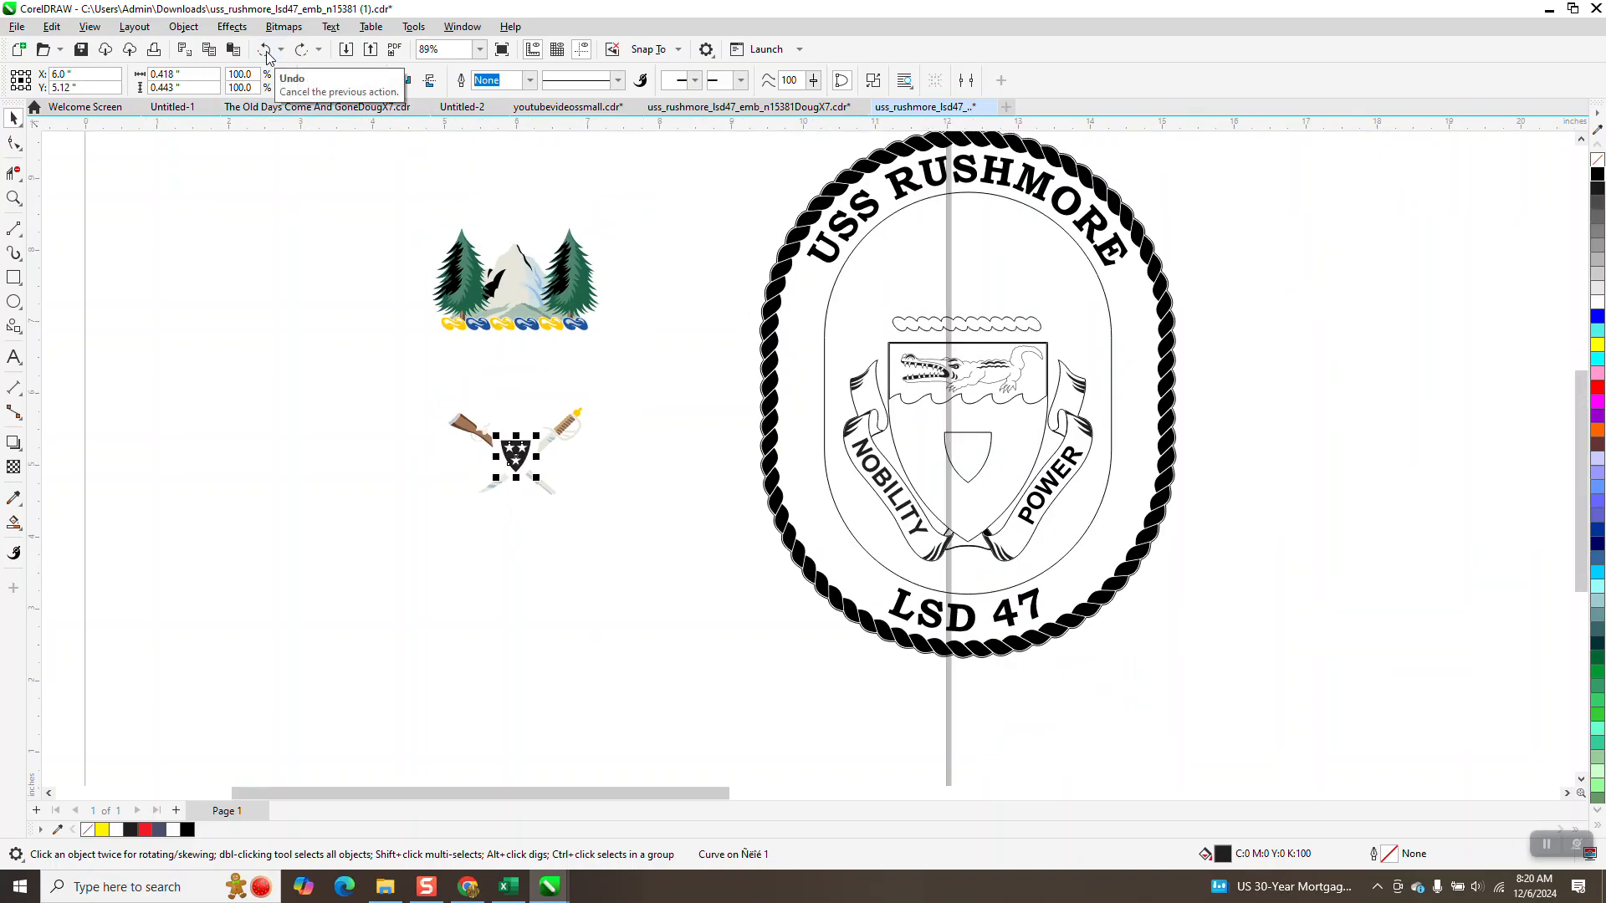
{"action": "key", "text": "c"}
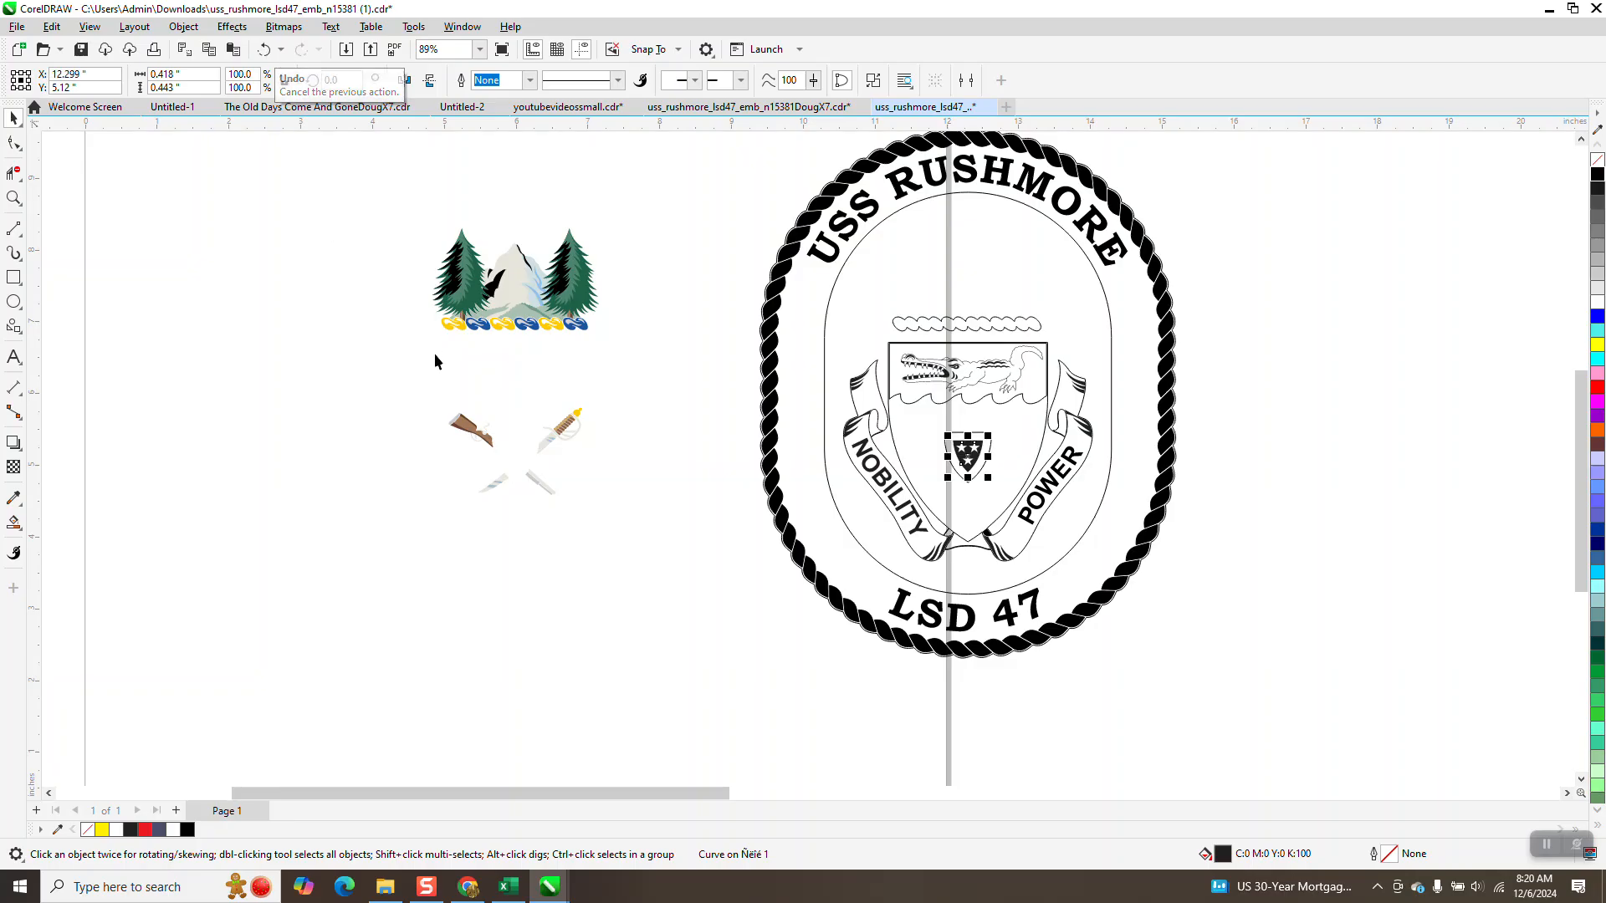
Convert the color rifle and sword pieces to unfilled black outlines with a 0.2 mm line width.
{"action": "left_click_drag", "start_coordinate": [419, 368], "coordinate": [657, 529]}
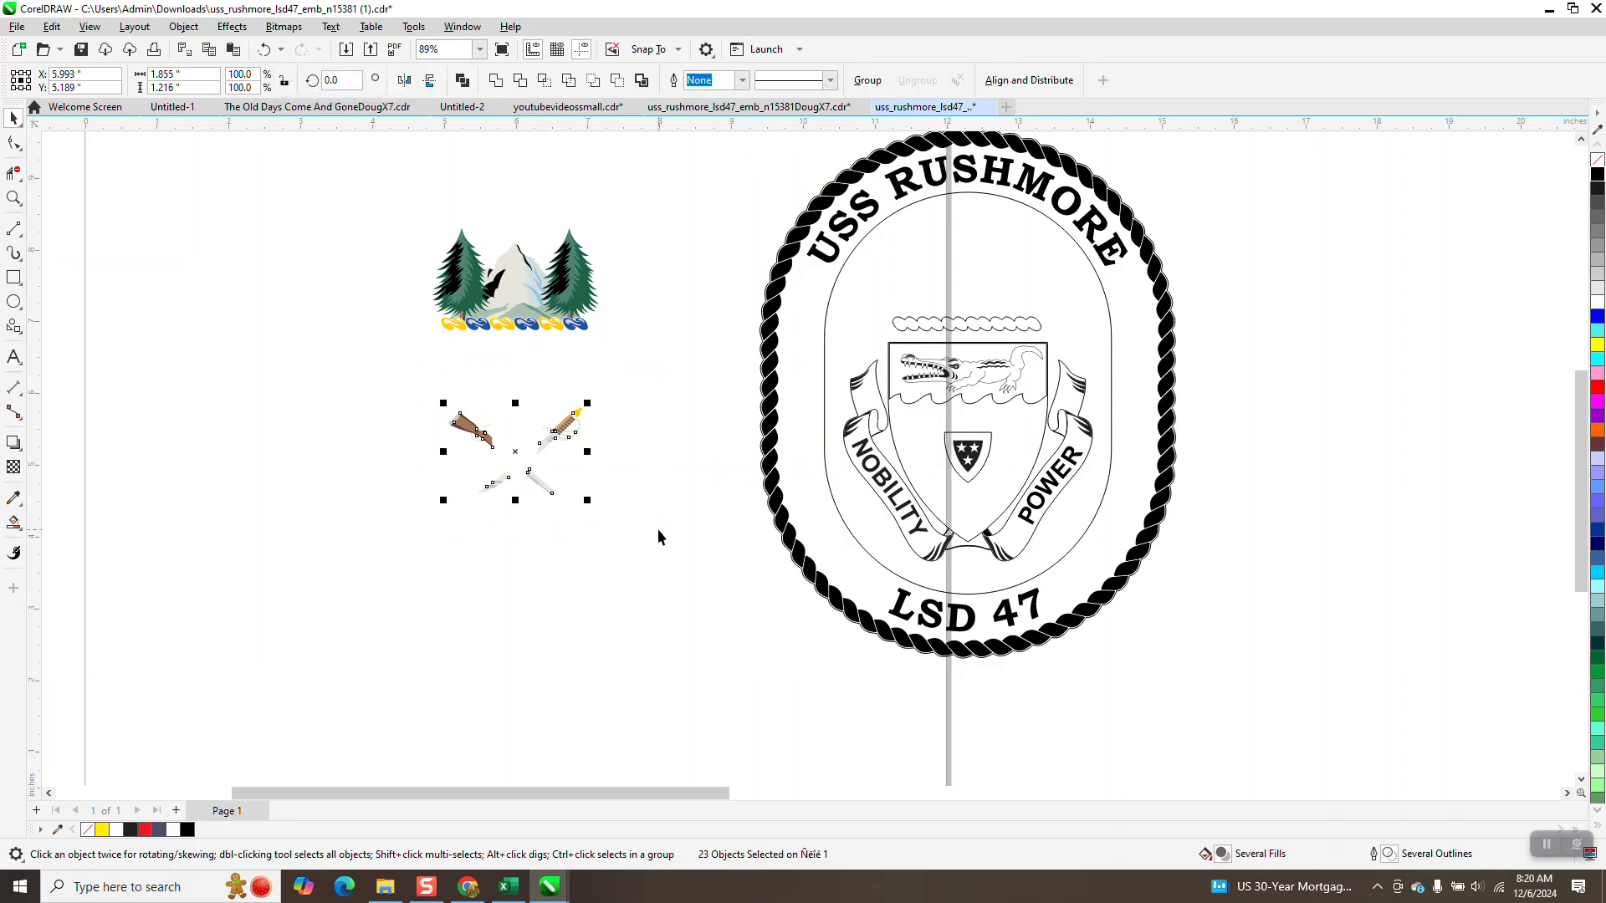
{"action": "left_click", "coordinate": [14, 198]}
{"action": "left_click_drag", "start_coordinate": [337, 323], "coordinate": [665, 546]}
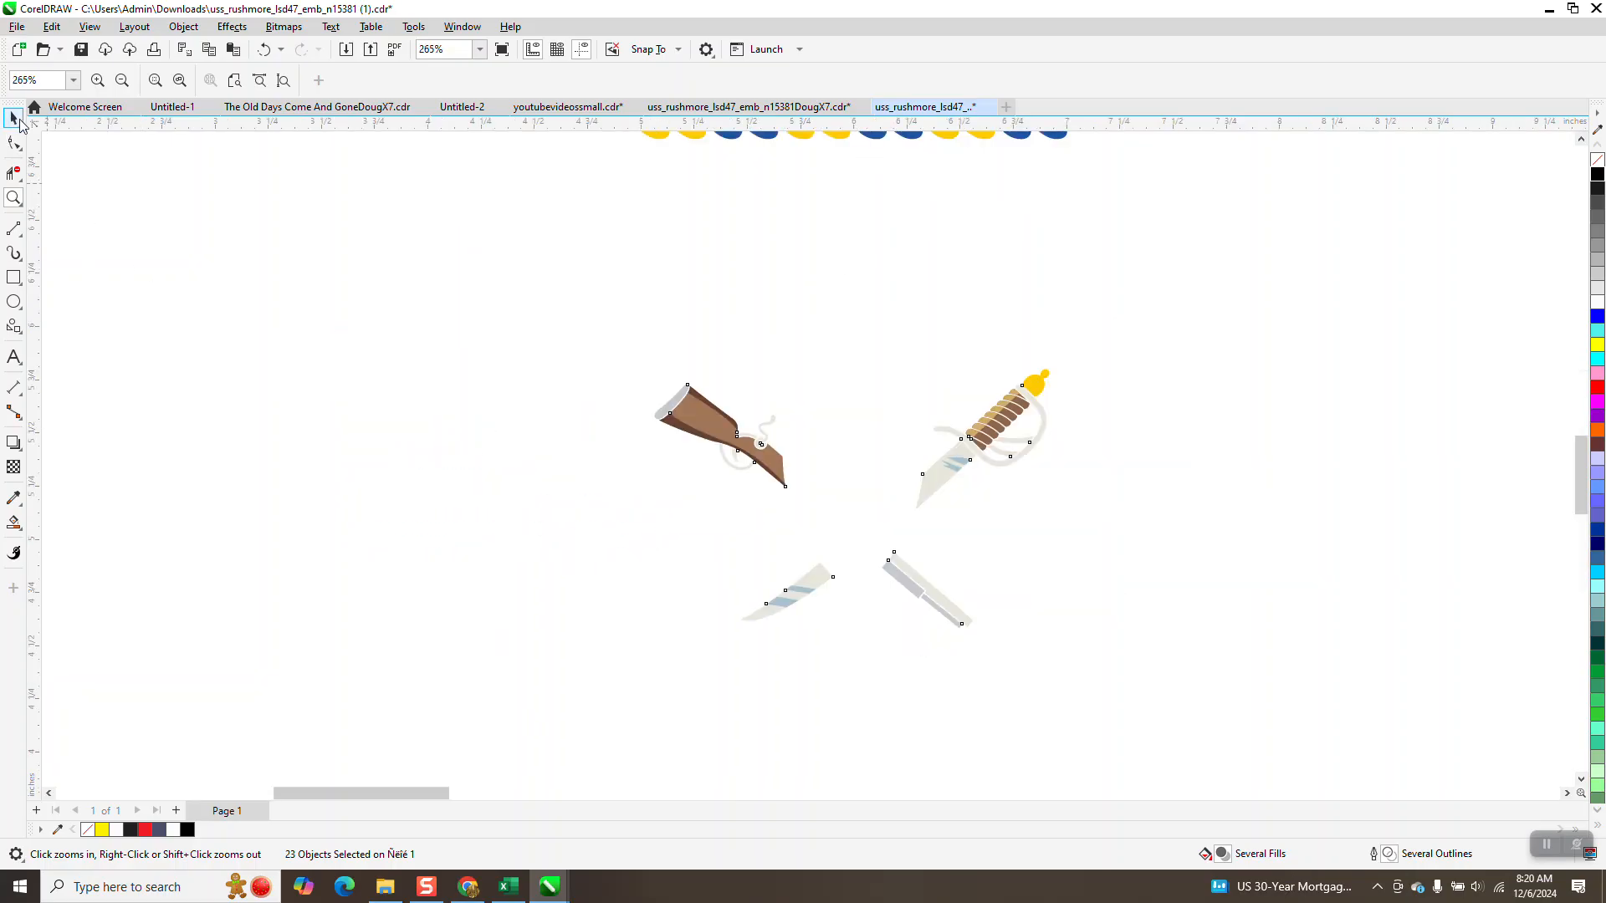
{"action": "left_click", "coordinate": [14, 119]}
{"action": "left_click_drag", "start_coordinate": [552, 270], "coordinate": [1162, 695]}
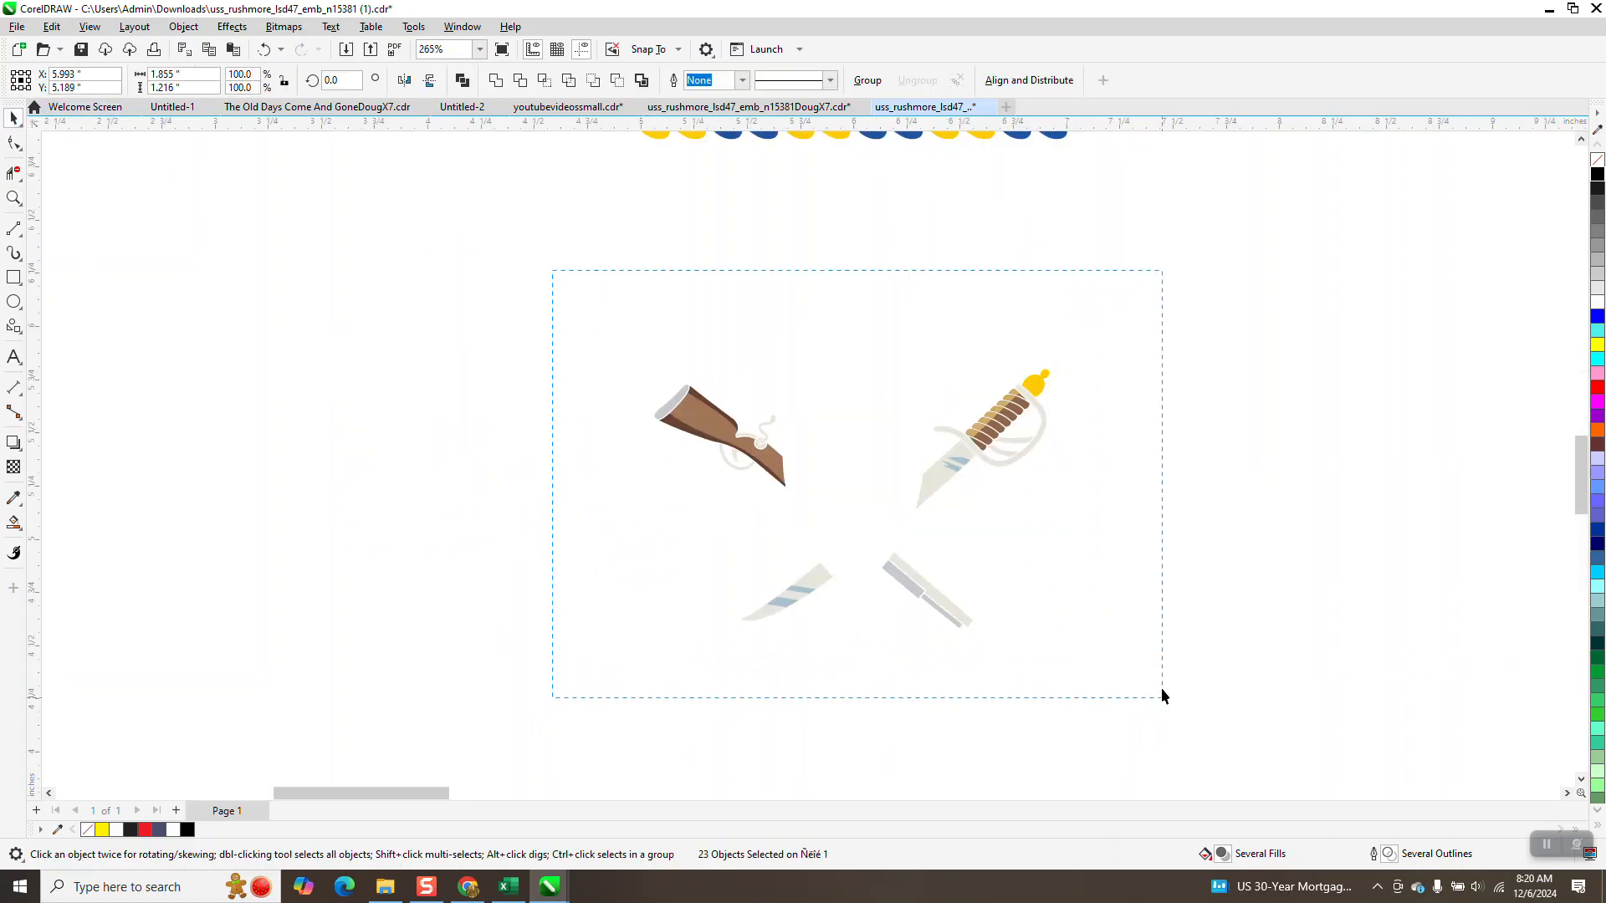
{"action": "left_click", "coordinate": [1598, 160]}
{"action": "right_click", "coordinate": [1599, 174]}
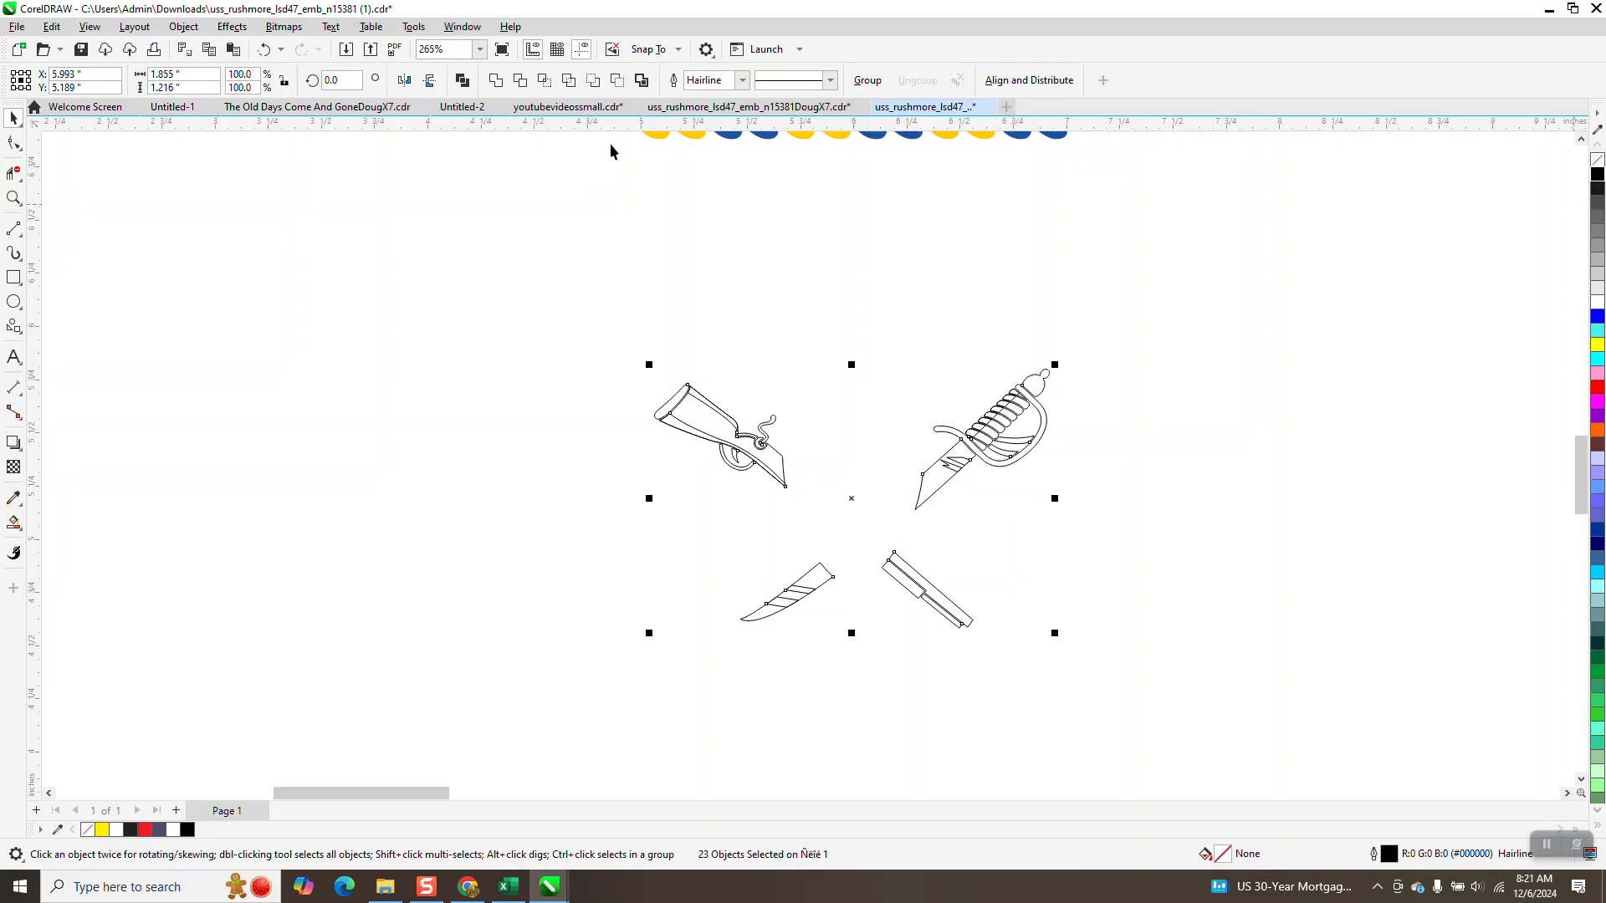
{"action": "left_click", "coordinate": [743, 82]}
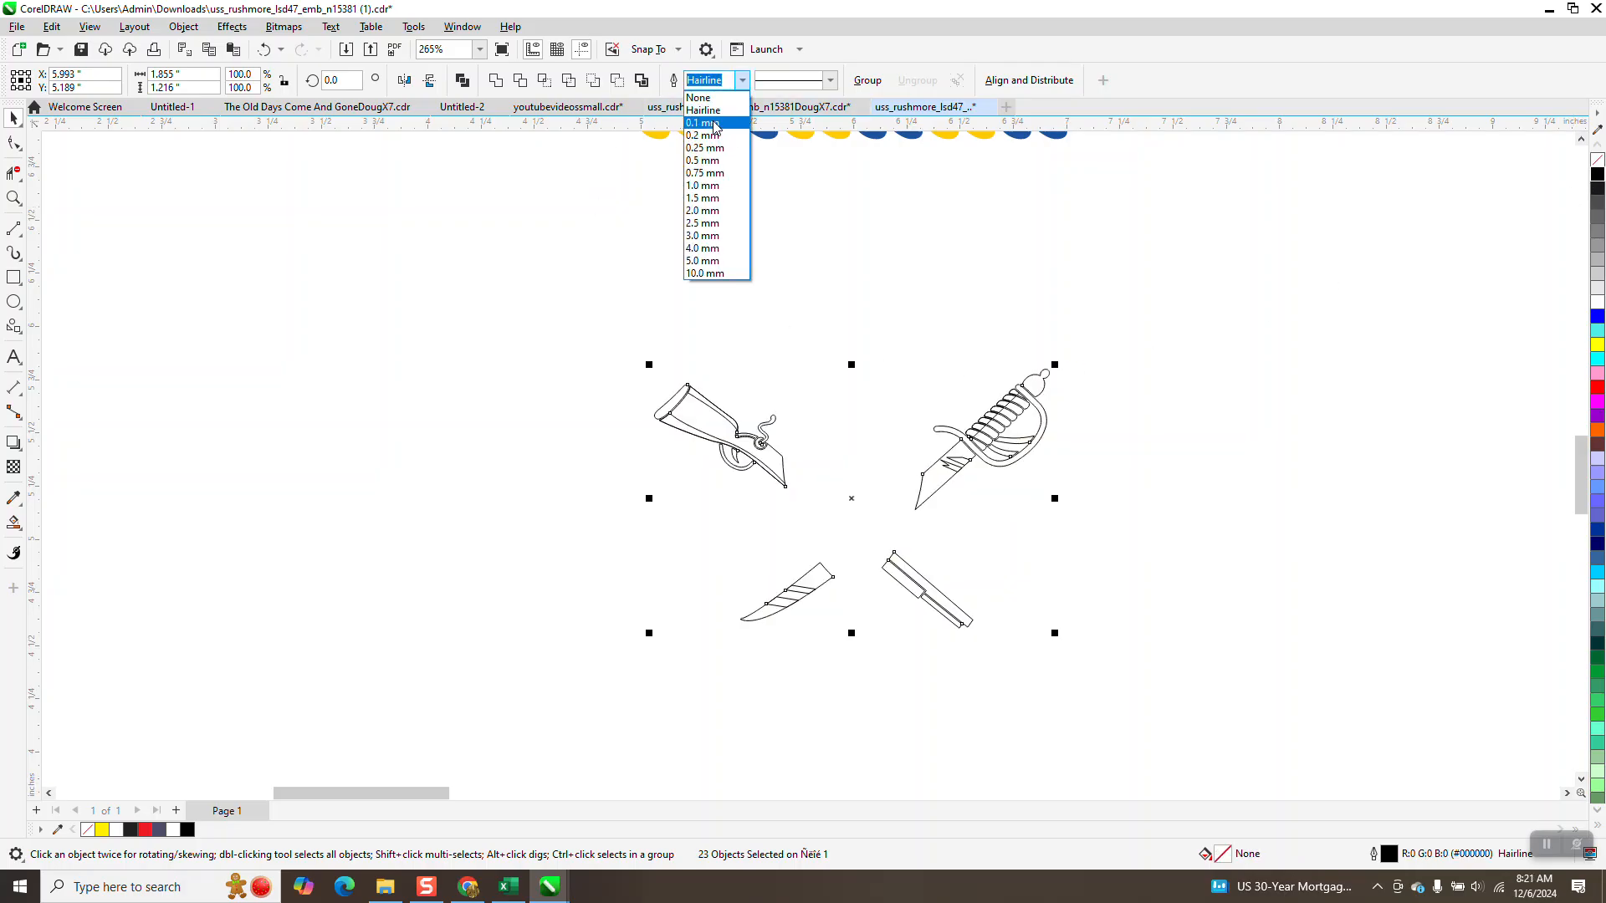
{"action": "left_click", "coordinate": [715, 136]}
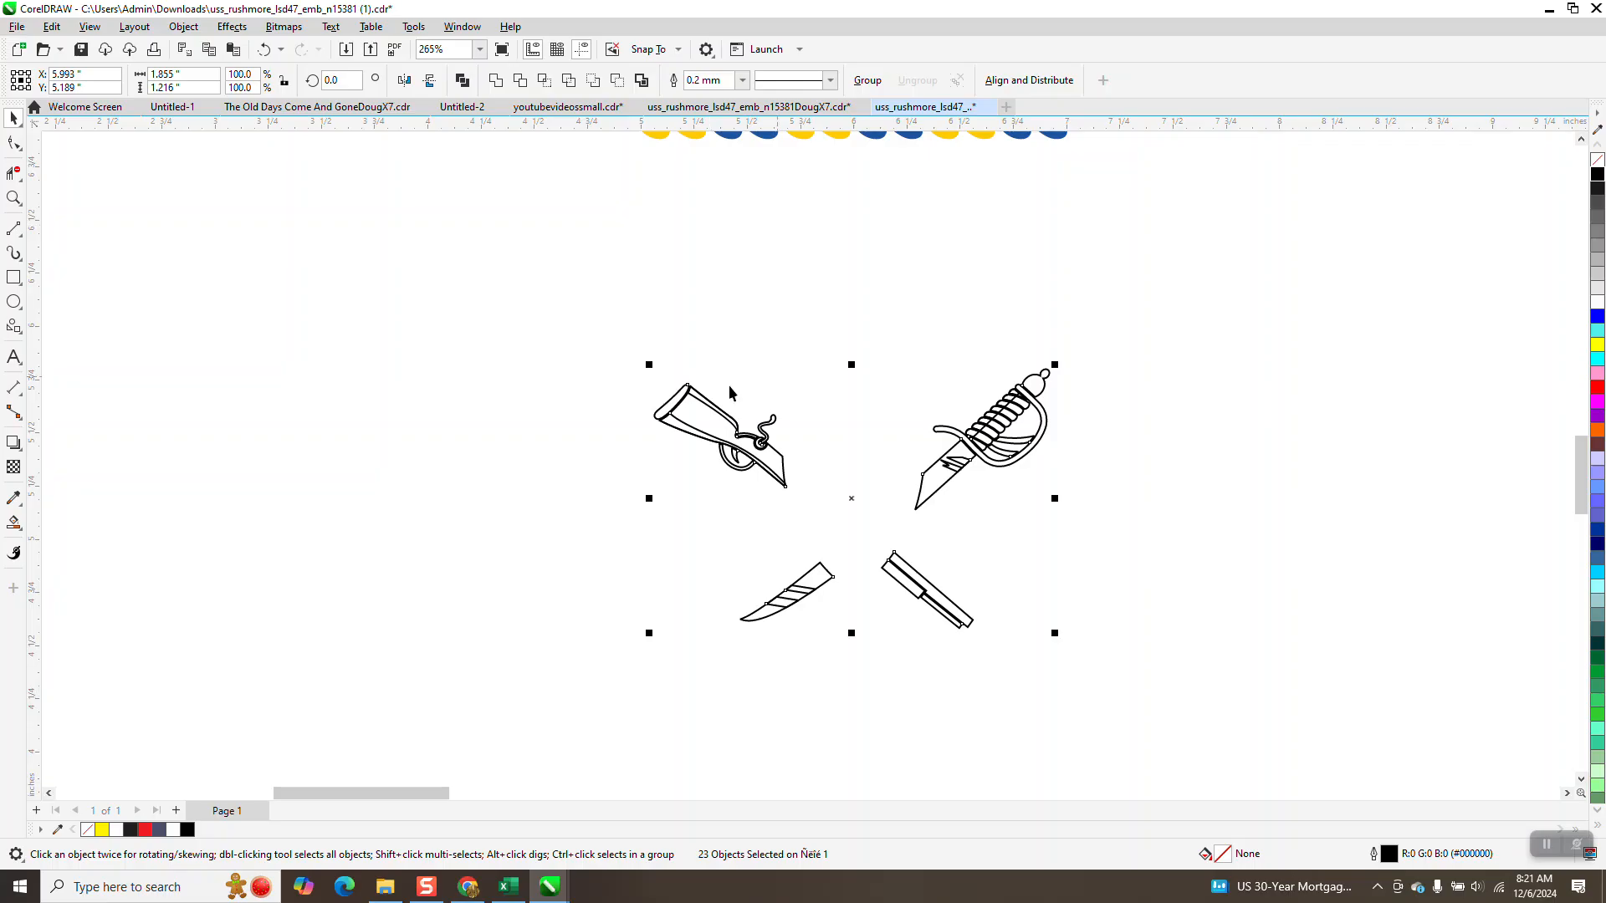
Fill three alternating bands of the sword grip with black using Smart Fill.
{"action": "left_click", "coordinate": [13, 198]}
{"action": "left_click_drag", "start_coordinate": [875, 341], "coordinate": [1115, 523]}
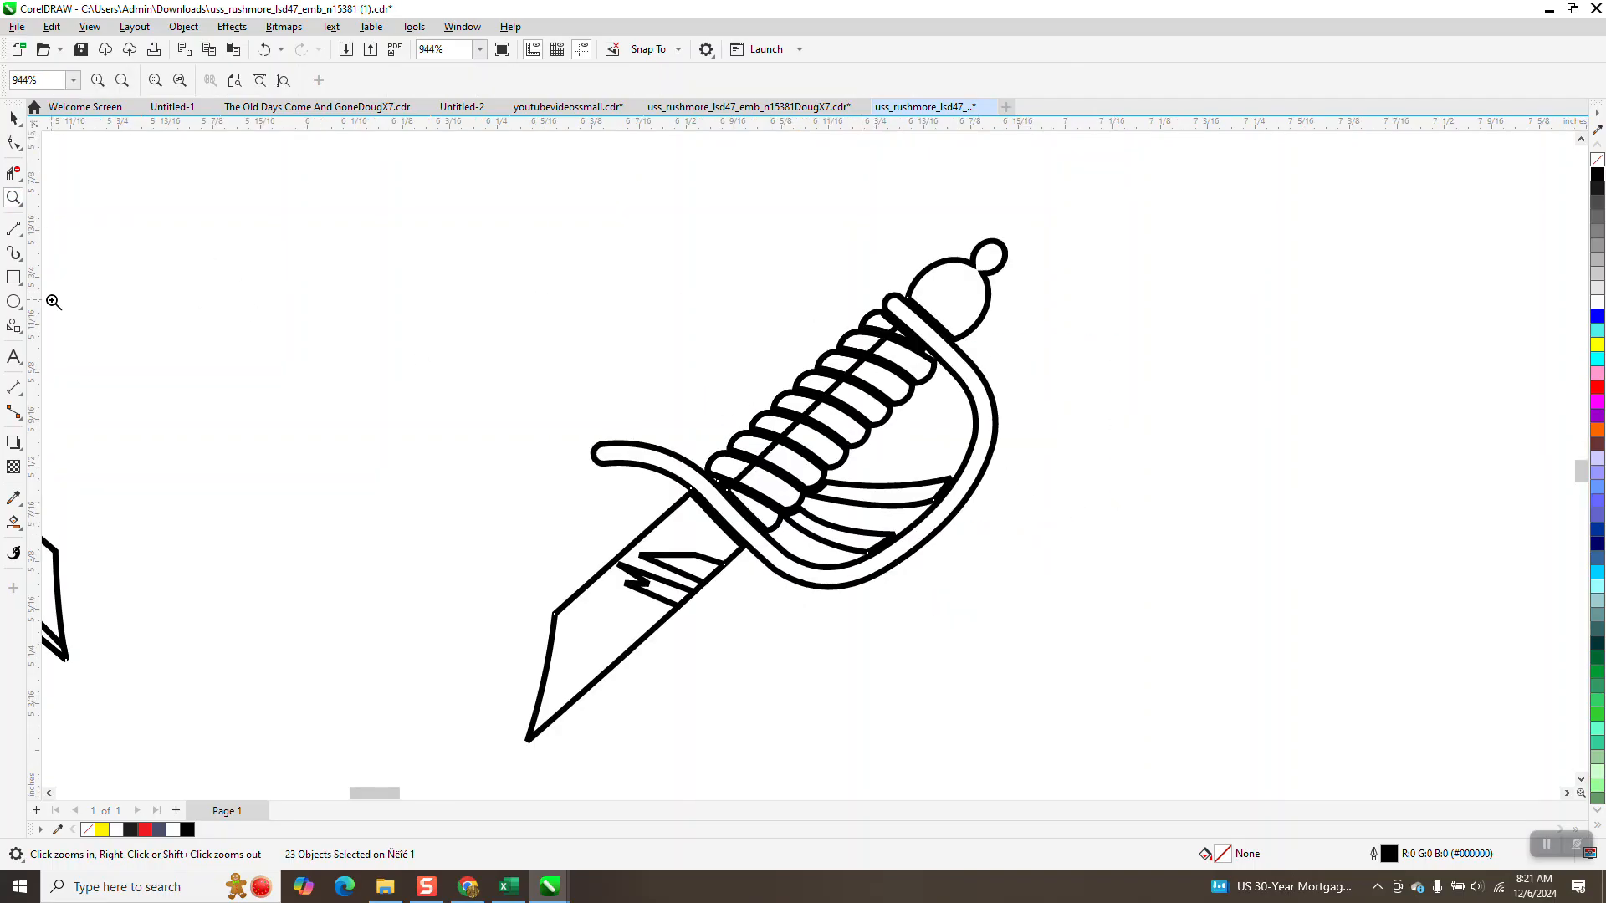
{"action": "left_click", "coordinate": [15, 525]}
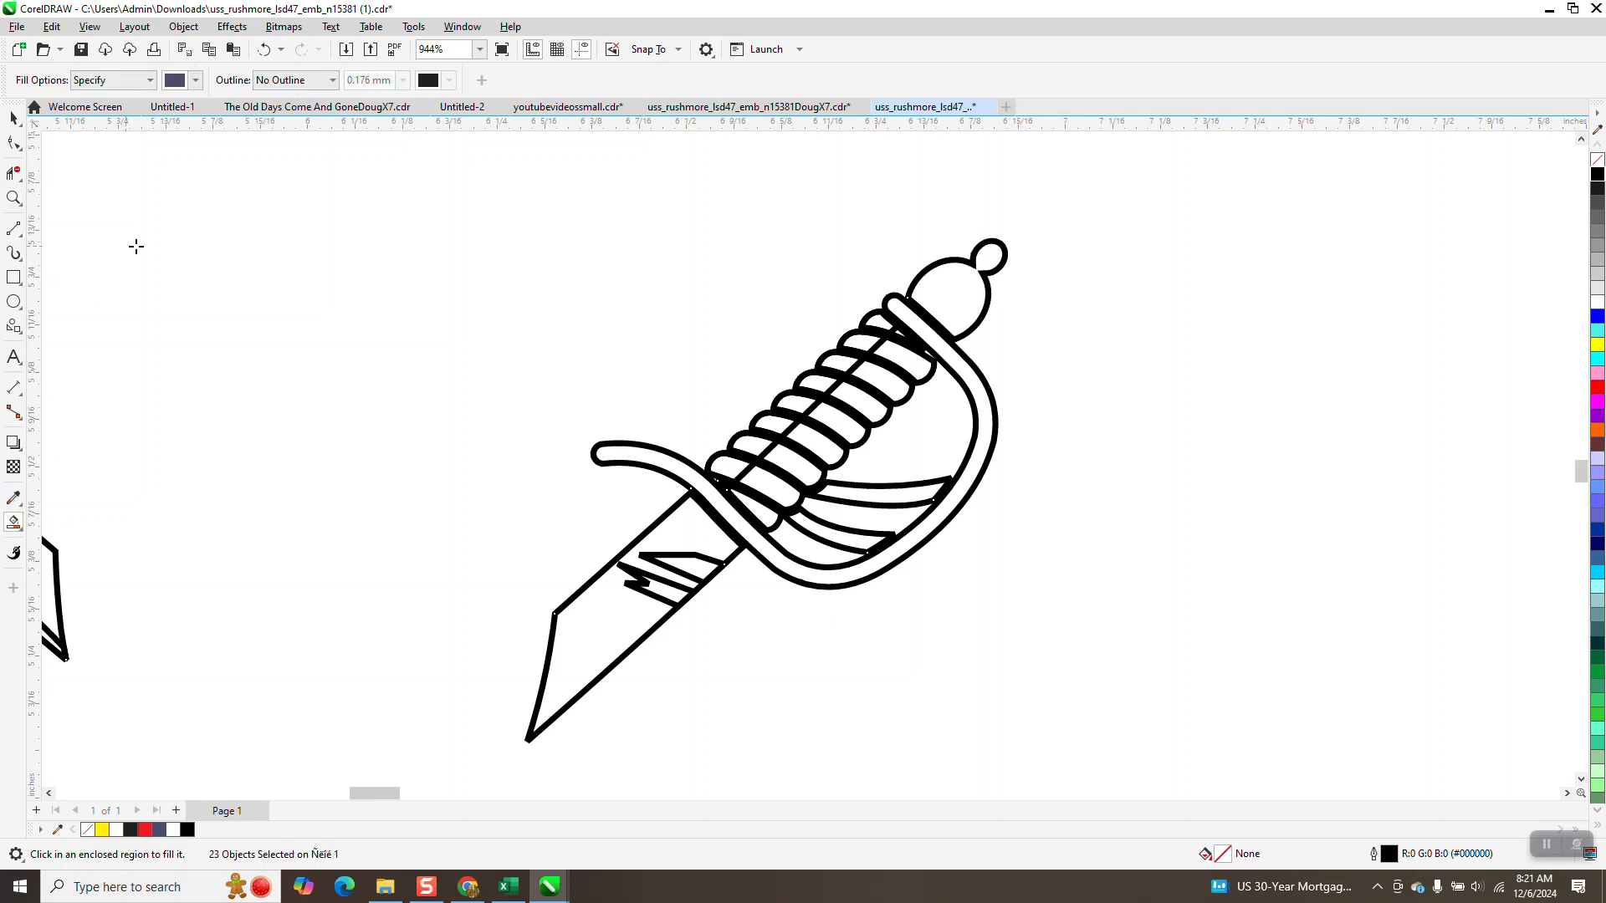
{"action": "left_click", "coordinate": [195, 80]}
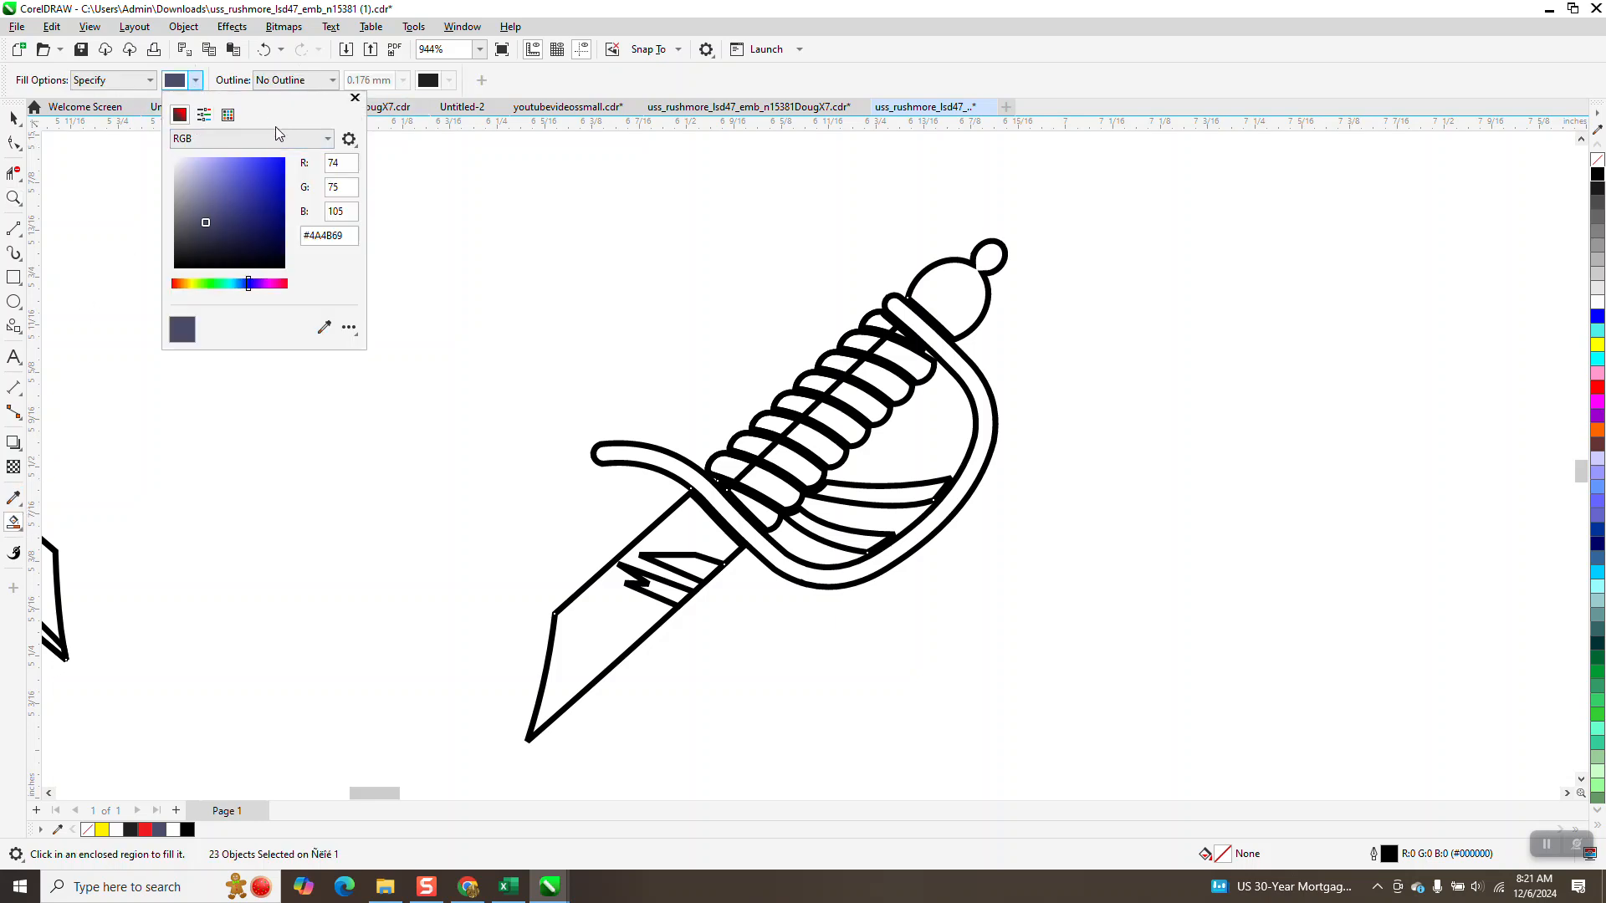
{"action": "left_click", "coordinate": [229, 115]}
{"action": "left_click", "coordinate": [187, 164]}
{"action": "left_click", "coordinate": [886, 379]}
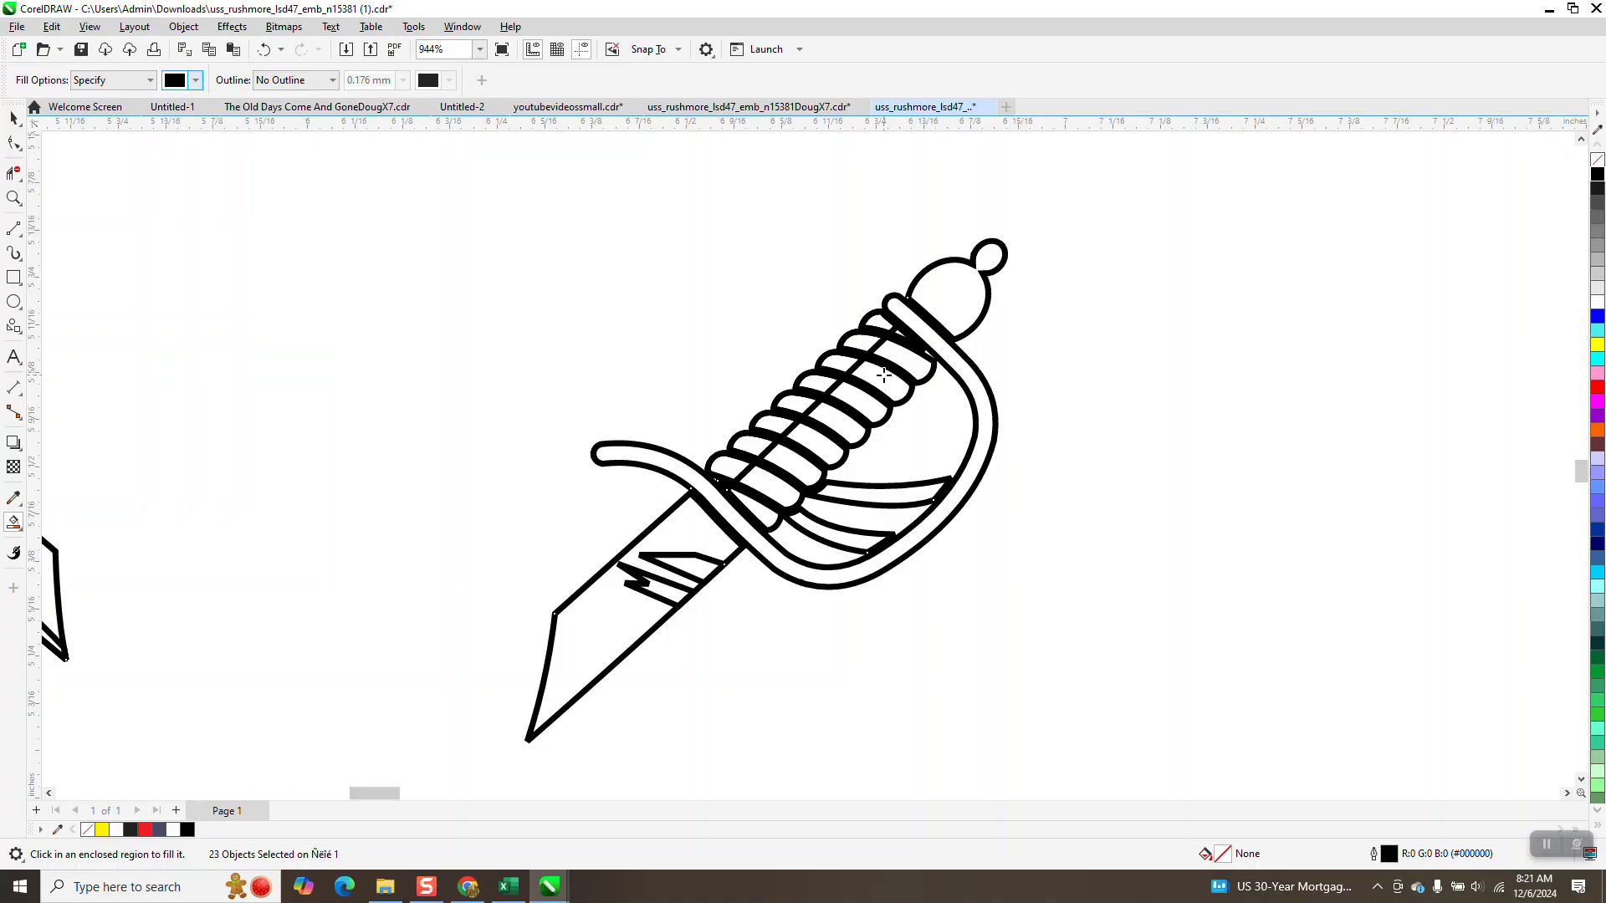
{"action": "left_click", "coordinate": [882, 375]}
{"action": "left_click", "coordinate": [834, 427]}
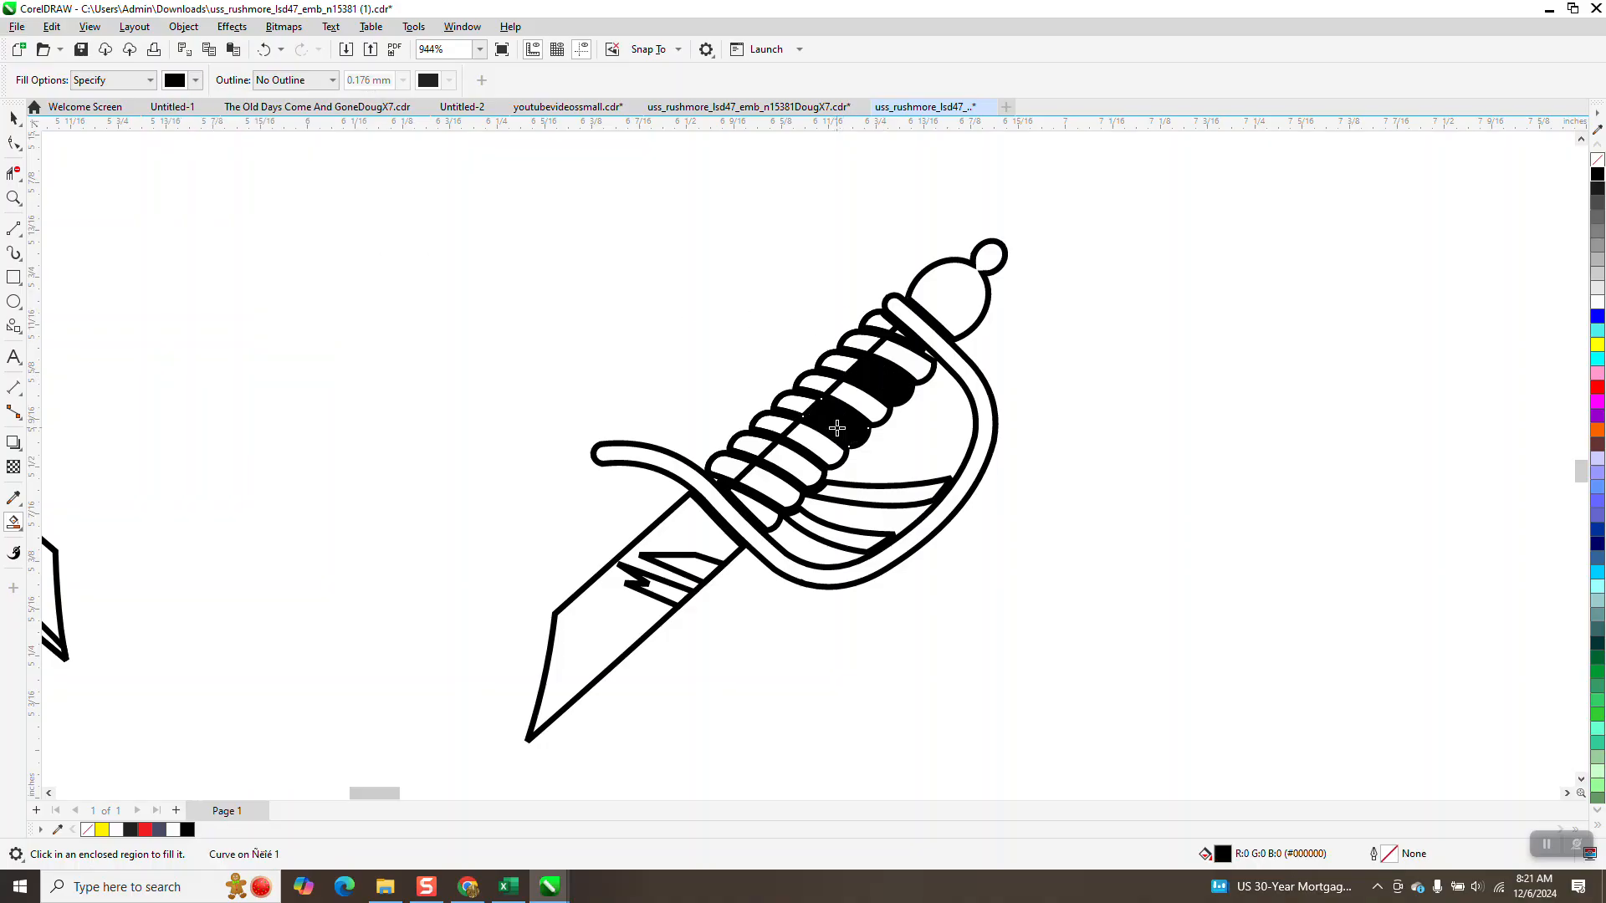
{"action": "left_click", "coordinate": [790, 466]}
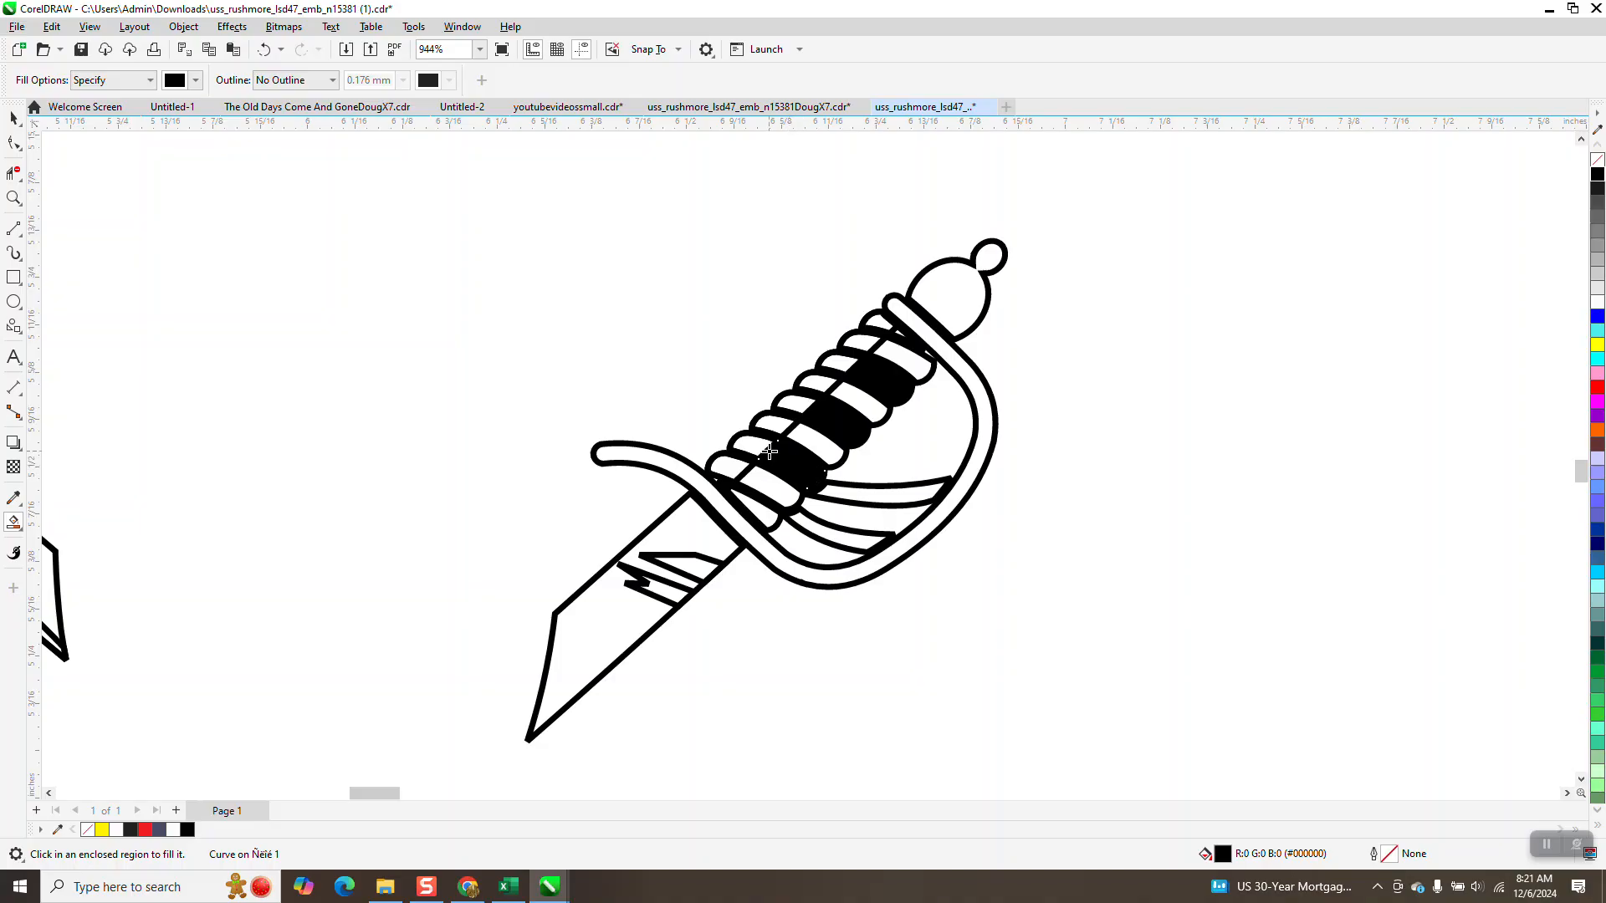
Move all the rifle and sword pieces, including the black grip fills, 160 mm right into the line-art shield.
{"action": "scroll", "coordinate": [650, 542], "scroll_direction": "down", "scroll_amount": 3}
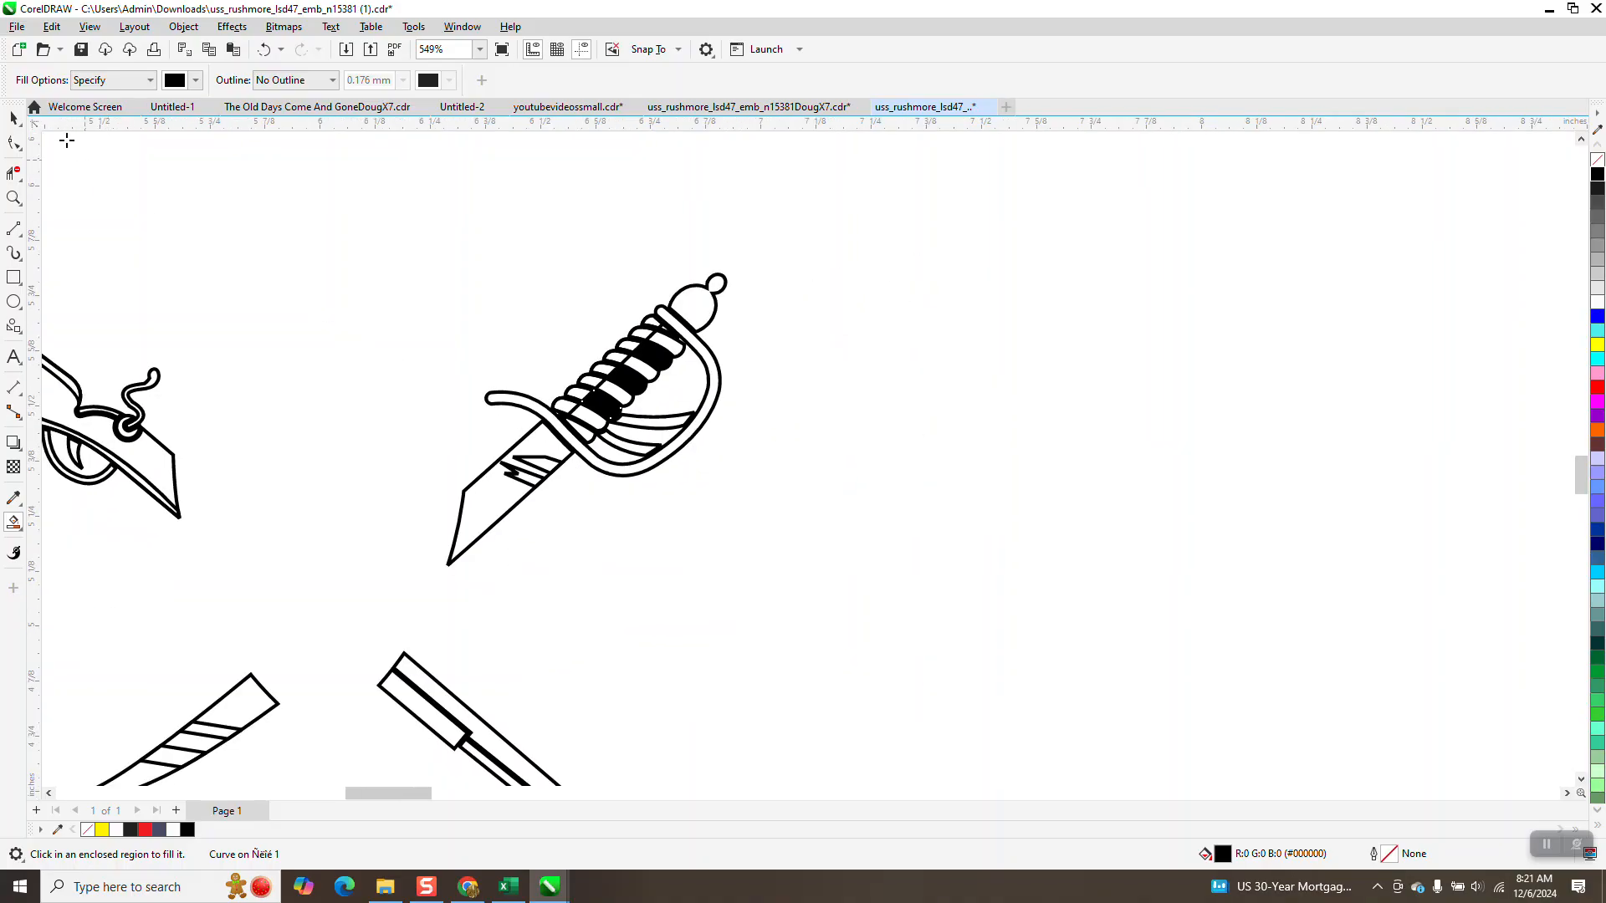
{"action": "scroll", "coordinate": [742, 364], "scroll_direction": "down", "scroll_amount": 3}
{"action": "key", "text": "space"}
{"action": "left_click_drag", "start_coordinate": [365, 261], "coordinate": [852, 619]}
{"action": "scroll", "coordinate": [394, 445], "scroll_direction": "down", "scroll_amount": 5}
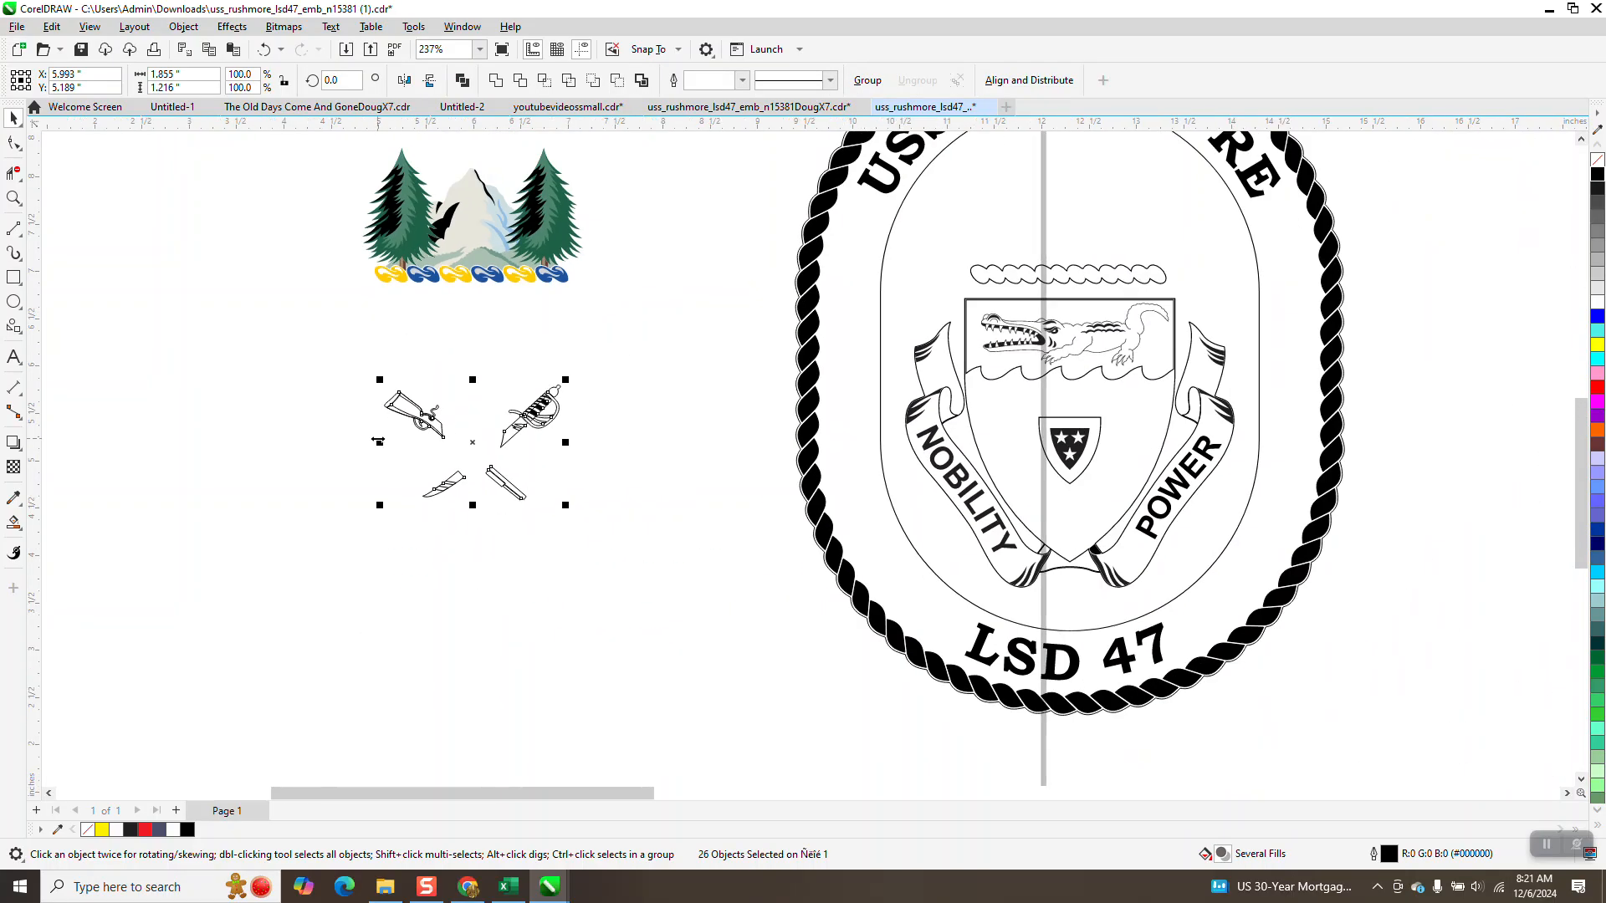
{"action": "key", "text": "Right"}
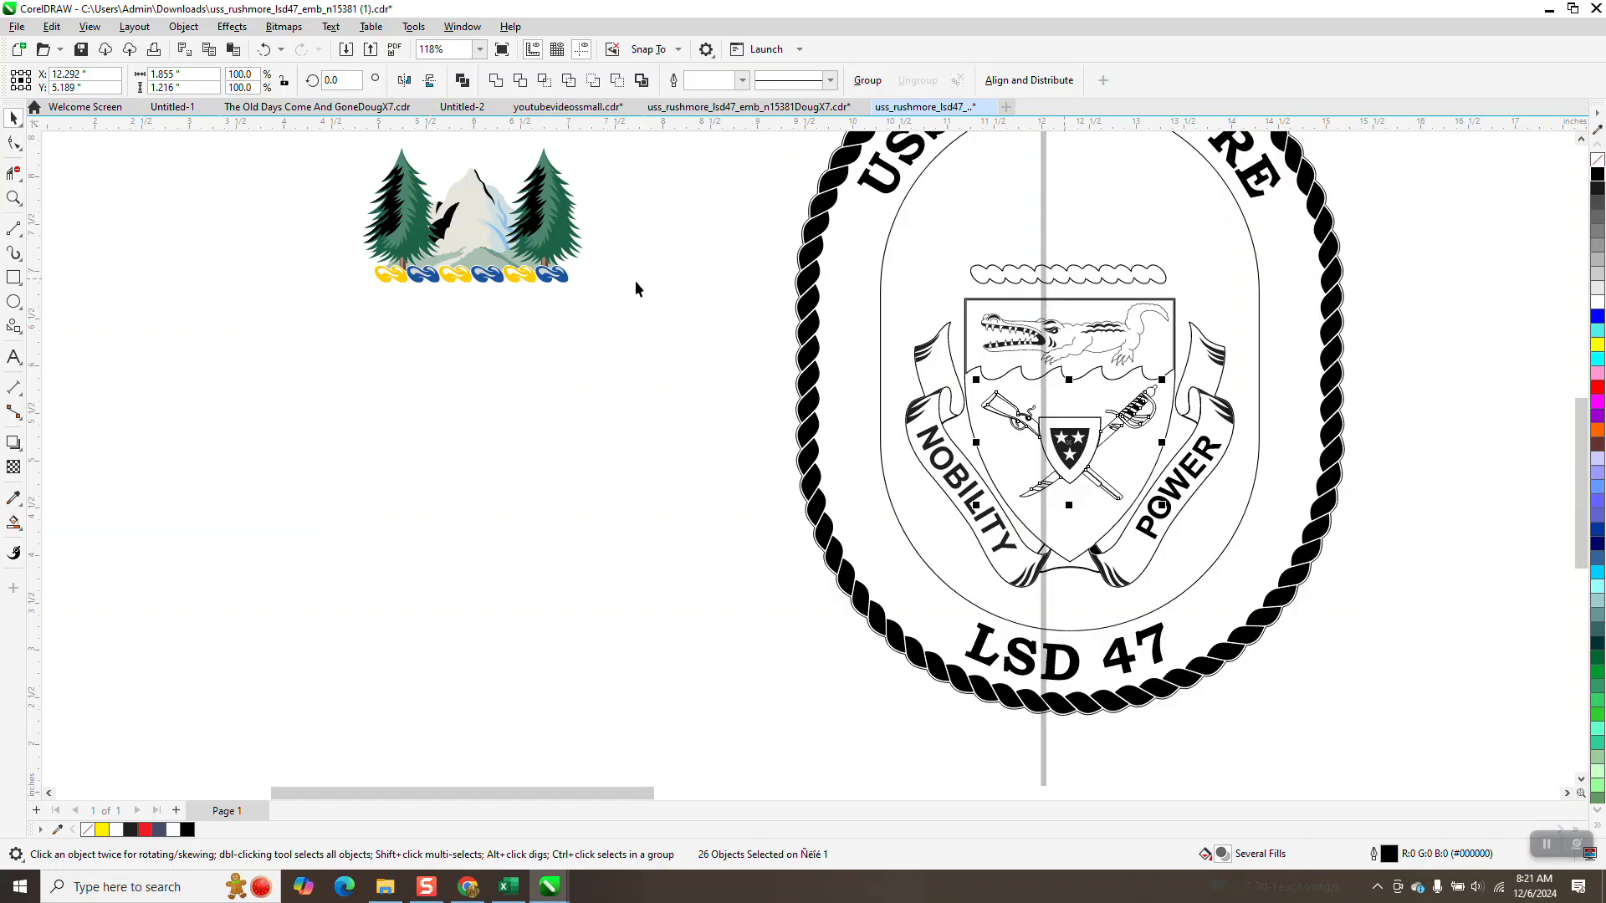
Try moving the last blue rope twist below the trees 160 mm right onto the twisted outline above the shield.
{"action": "left_click", "coordinate": [563, 279]}
{"action": "key", "text": "Right"}
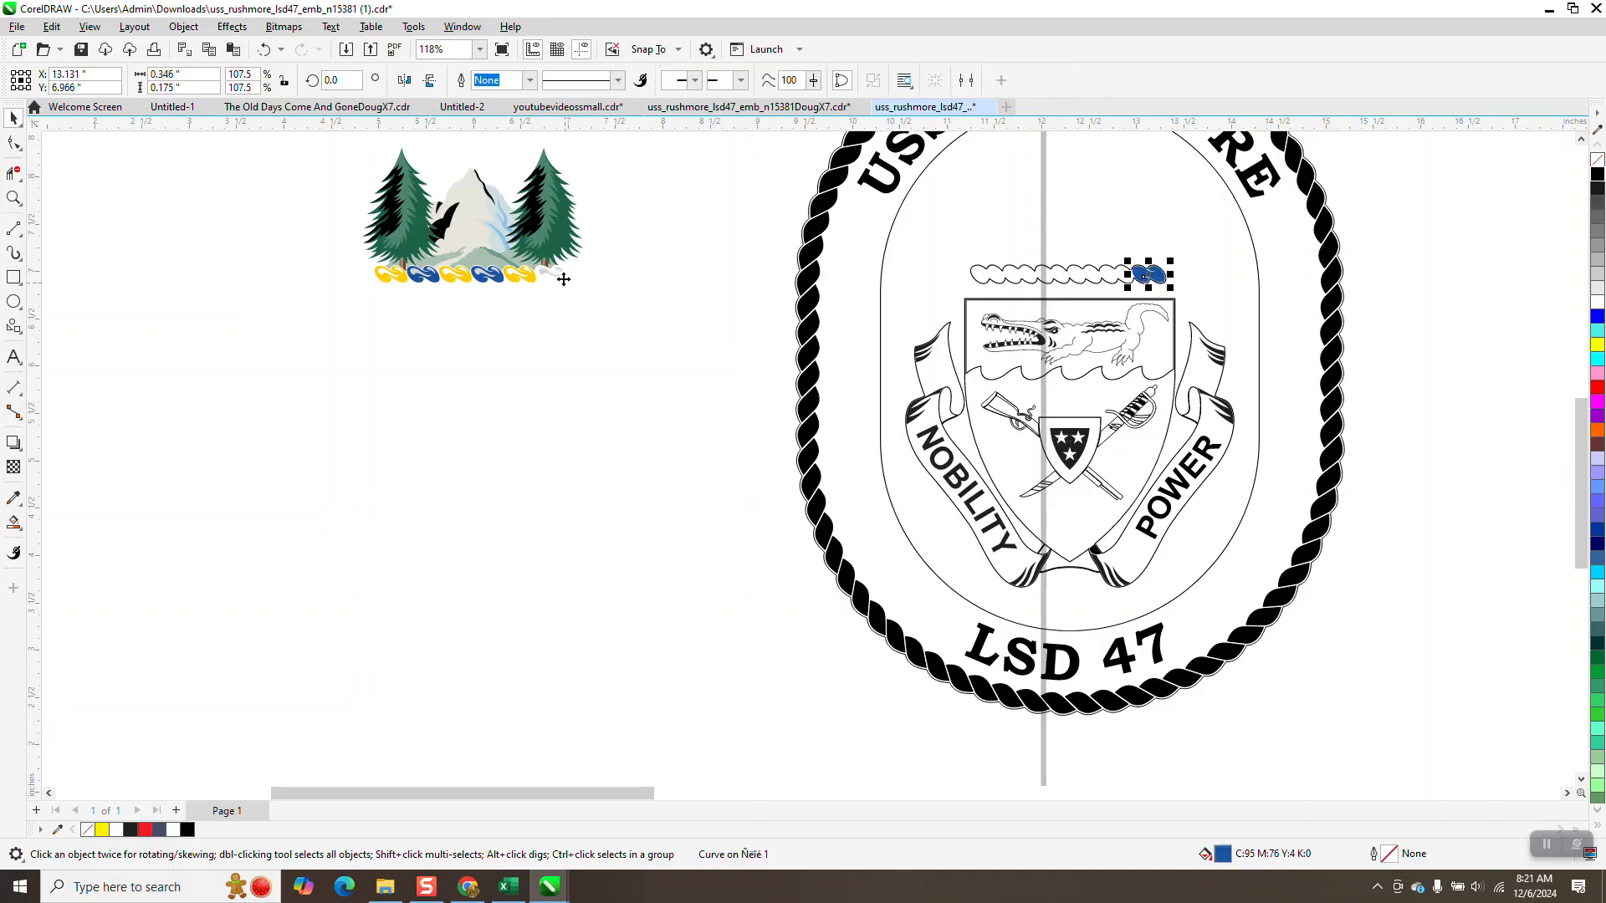
{"action": "key", "text": "Left"}
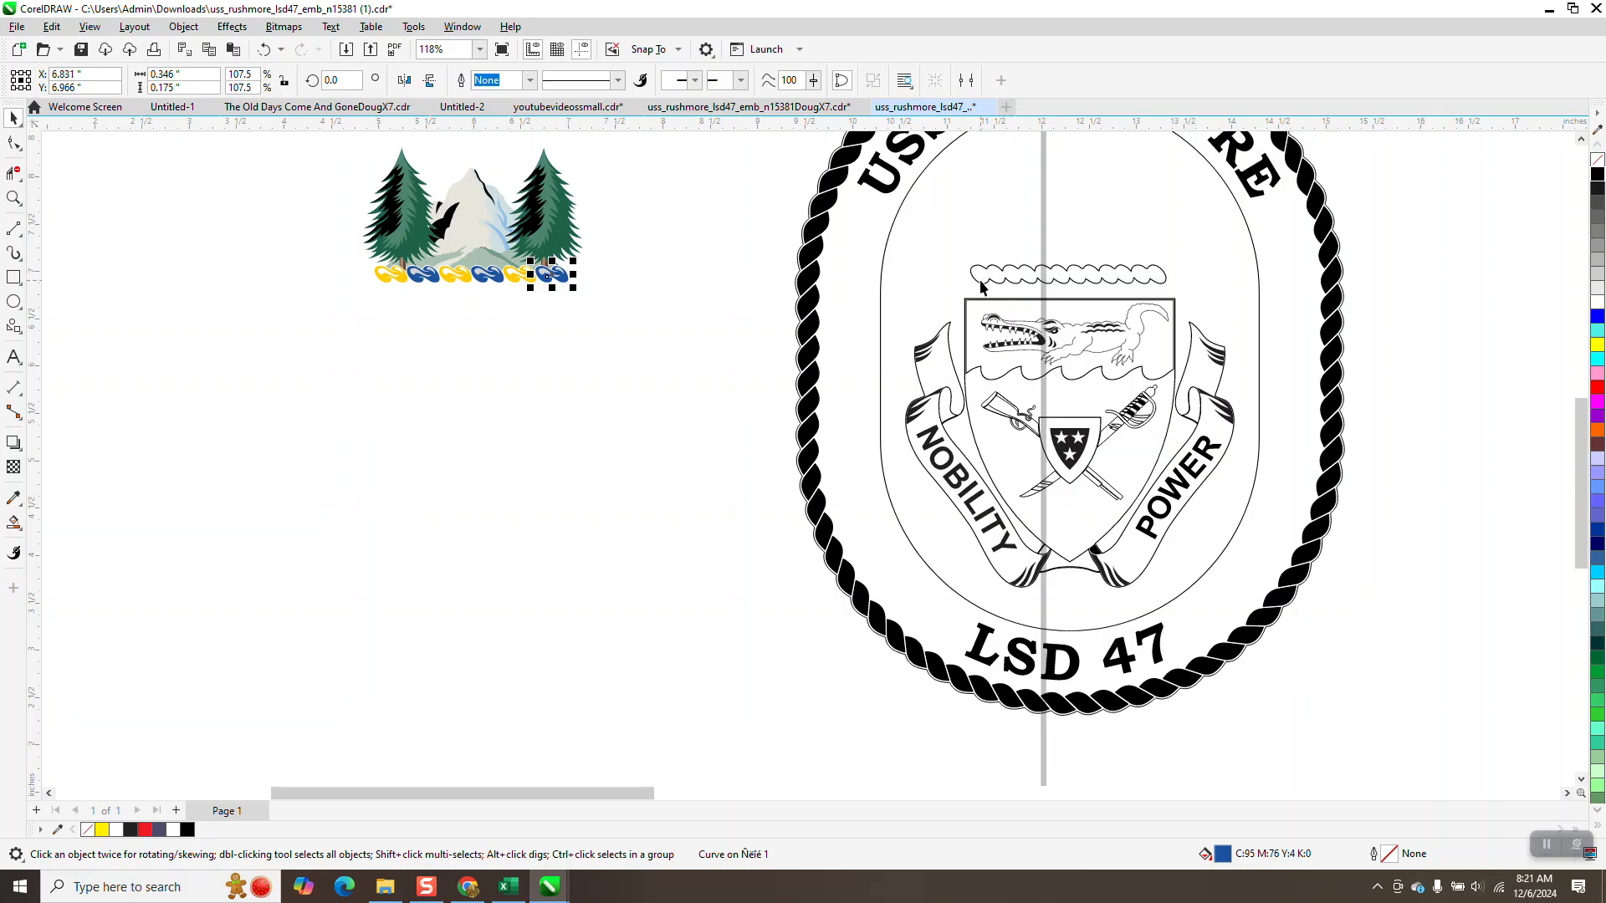
Delete the twisted rope outline above the shield in the line-art emblem.
{"action": "left_click", "coordinate": [978, 286]}
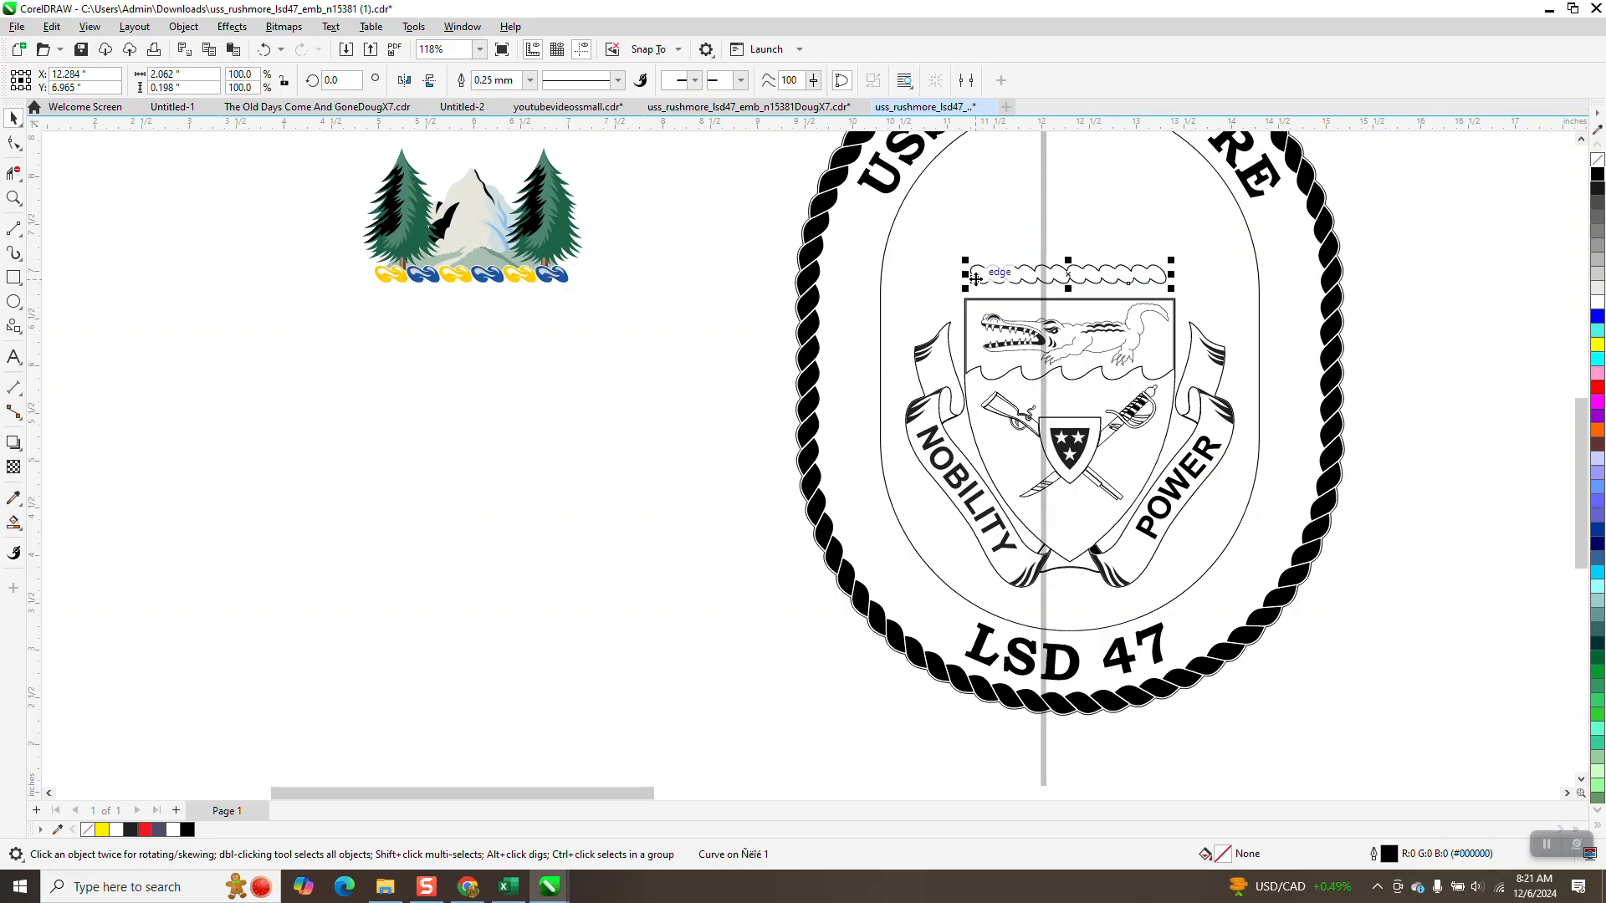
{"action": "key", "text": "Delete"}
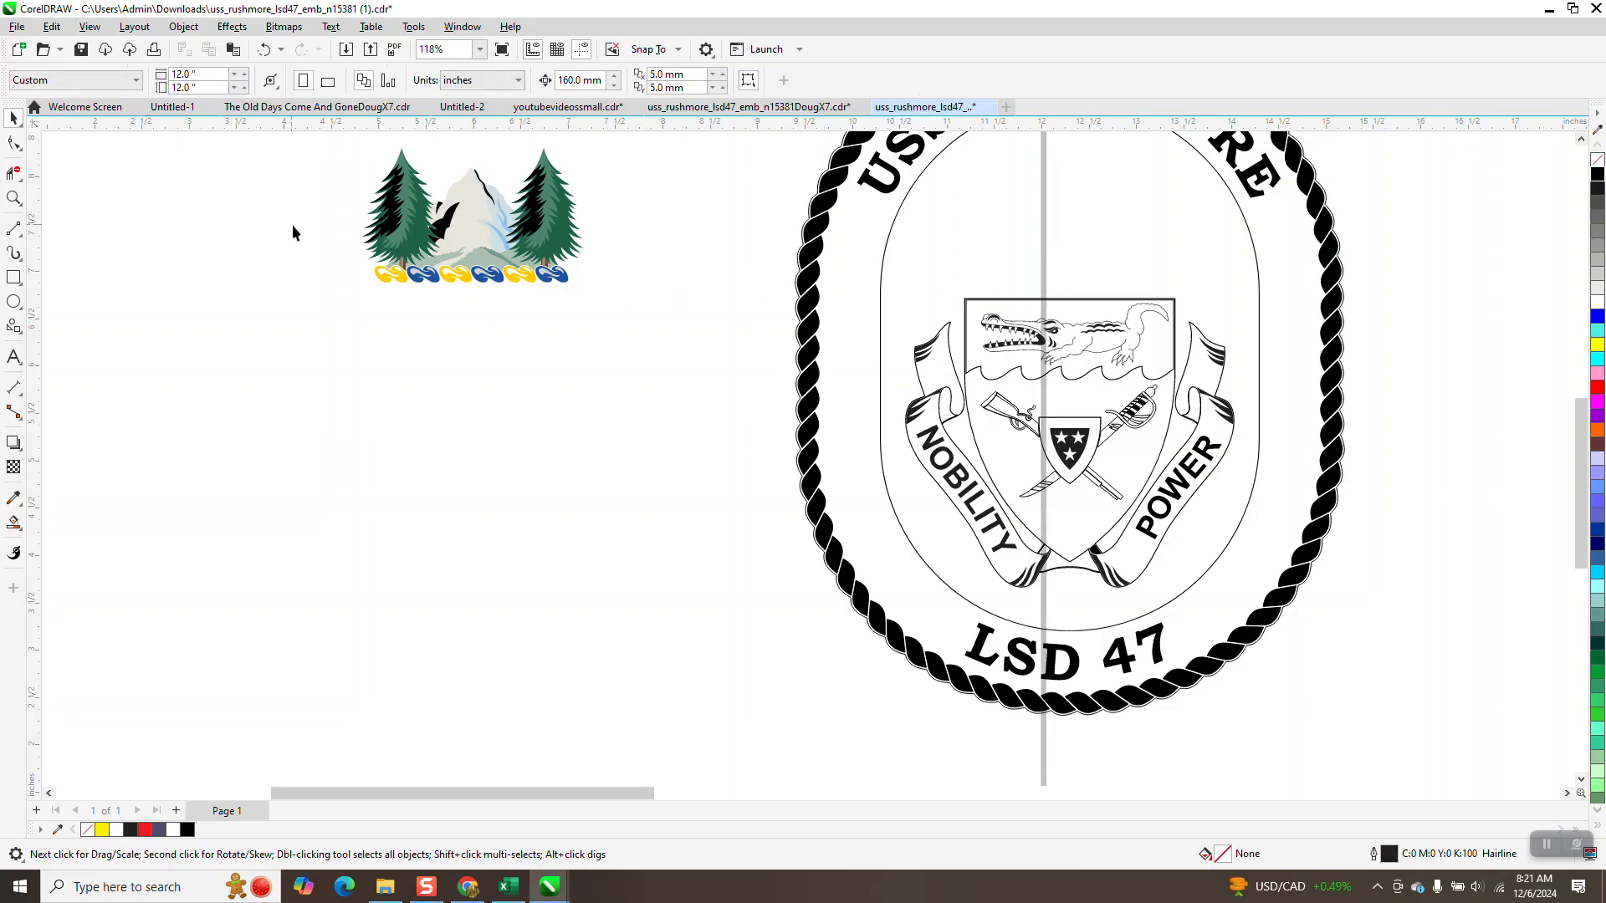
Try moving the rope twists and hill pieces 160 mm down, away from the trees and mountain.
{"action": "left_click_drag", "start_coordinate": [705, 351], "coordinate": [705, 352]}
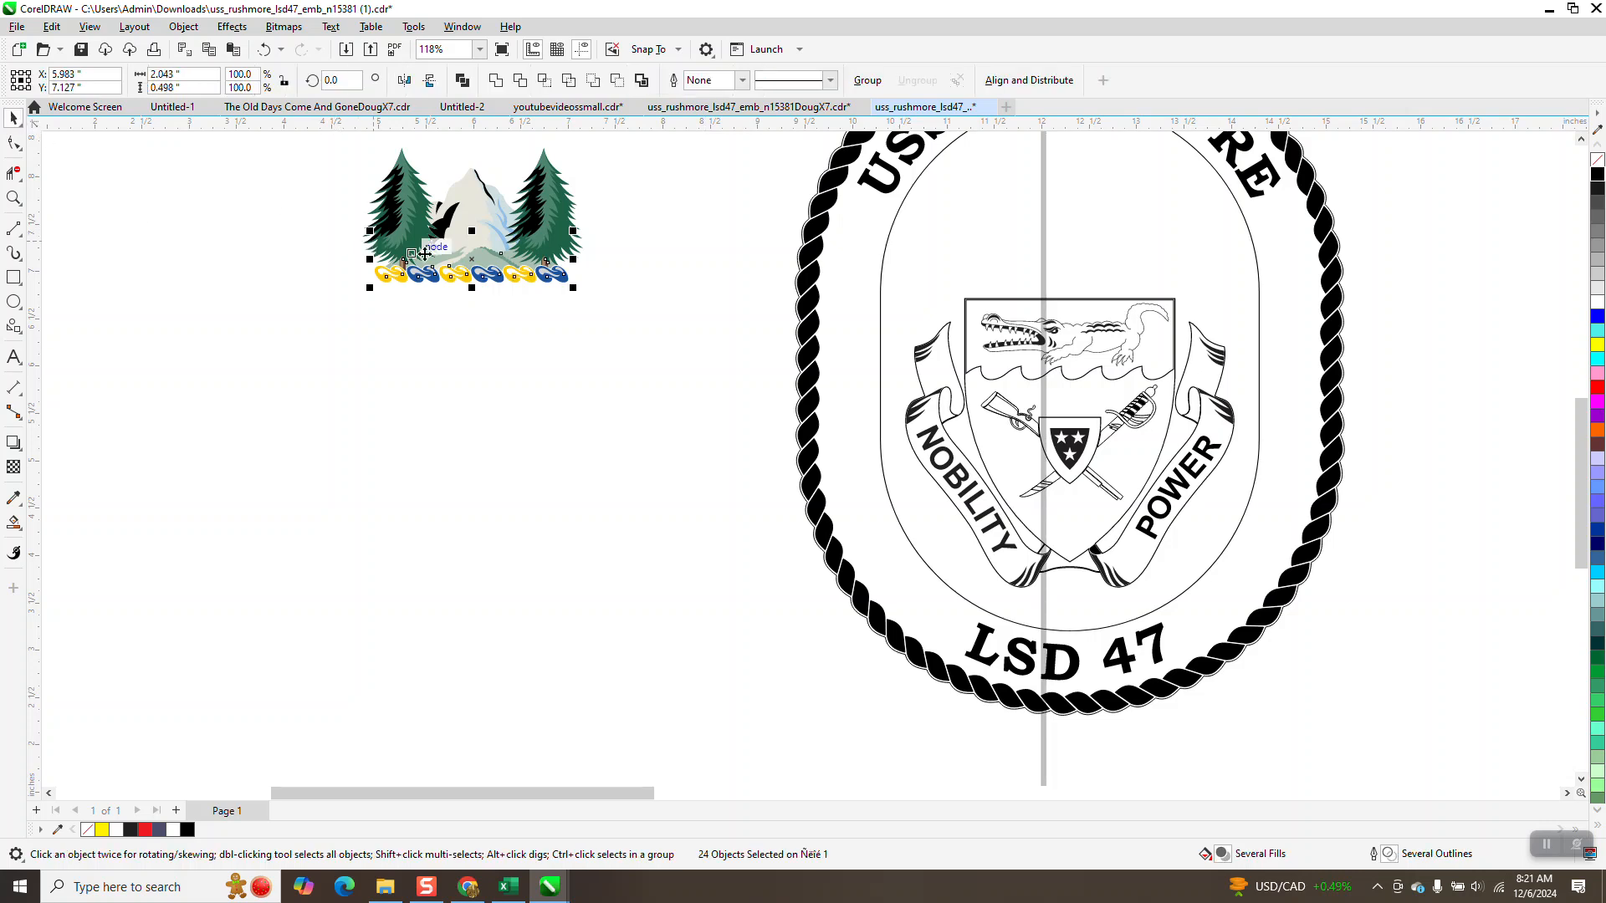
{"action": "key", "text": "shift+Down"}
{"action": "scroll", "coordinate": [466, 286], "scroll_direction": "down", "scroll_amount": 2}
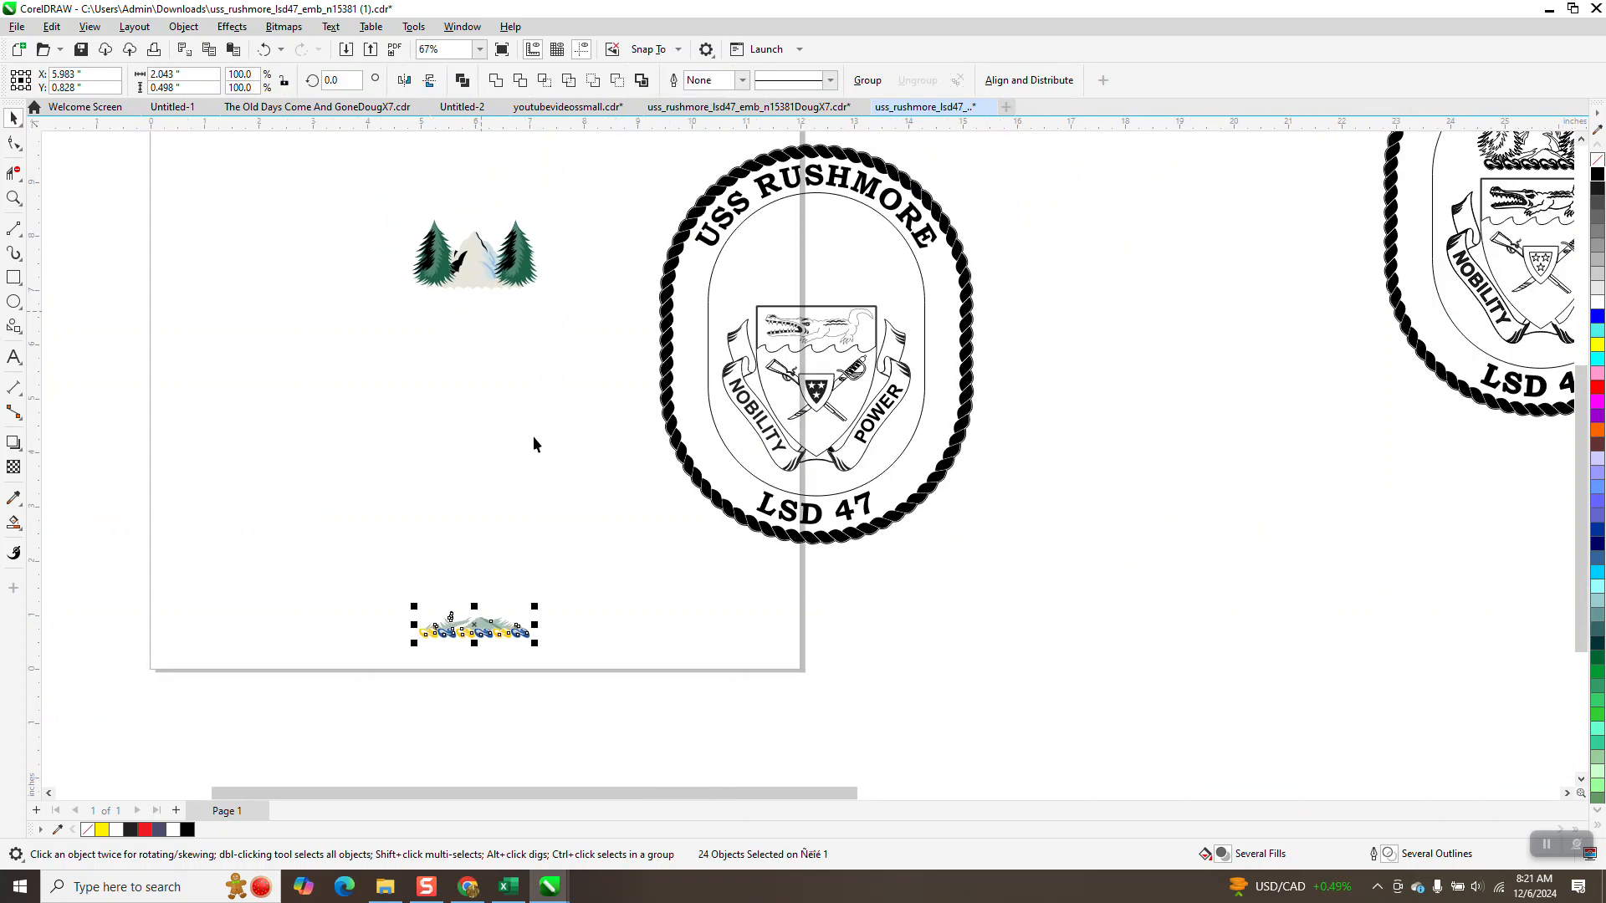
{"action": "left_click", "coordinate": [265, 49]}
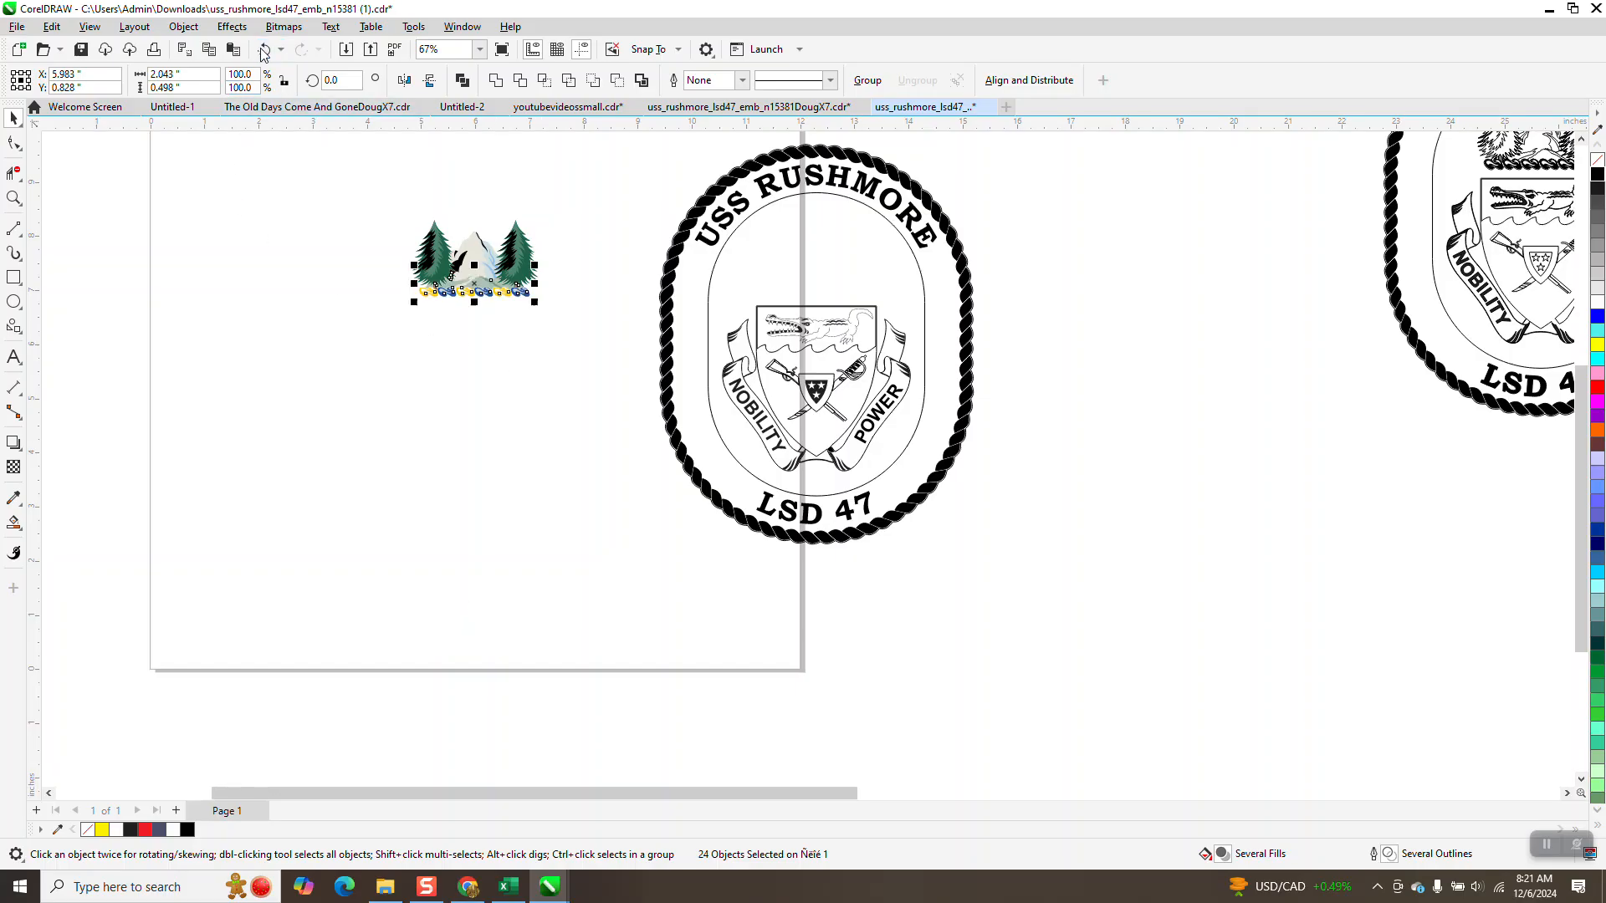
Select the complete tree, mountain and rope twist crest and move it 160 mm left.
{"action": "left_click", "coordinate": [14, 198]}
{"action": "left_click_drag", "start_coordinate": [394, 251], "coordinate": [577, 330]}
{"action": "key", "text": "space"}
{"action": "scroll", "coordinate": [424, 332], "scroll_direction": "down", "scroll_amount": 3}
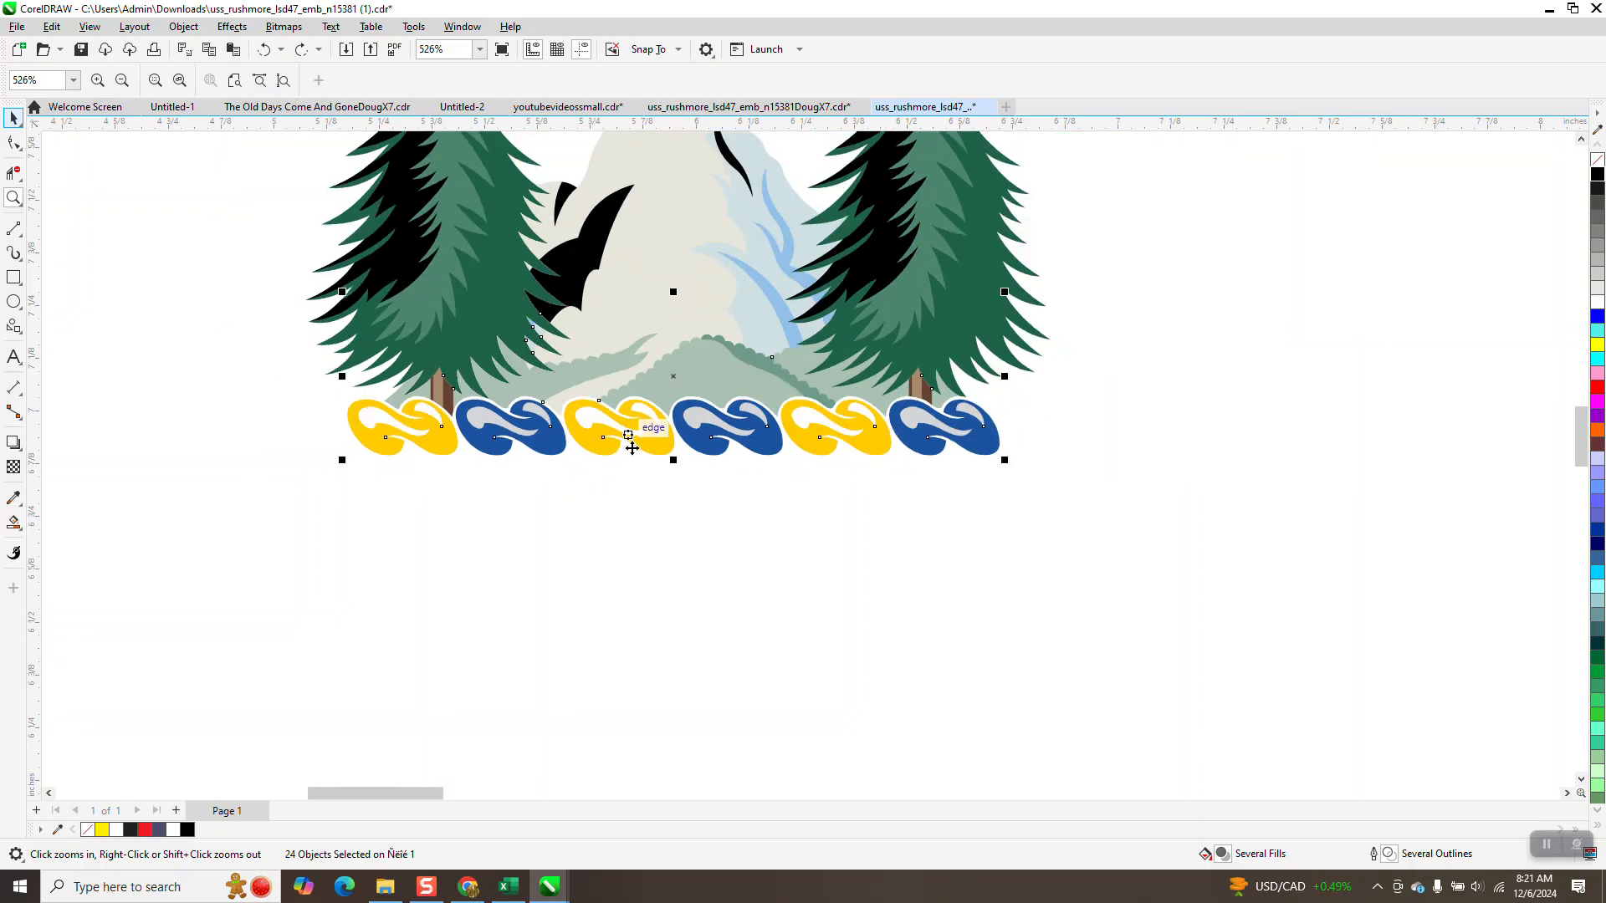
{"action": "left_click_drag", "start_coordinate": [409, 173], "coordinate": [901, 502]}
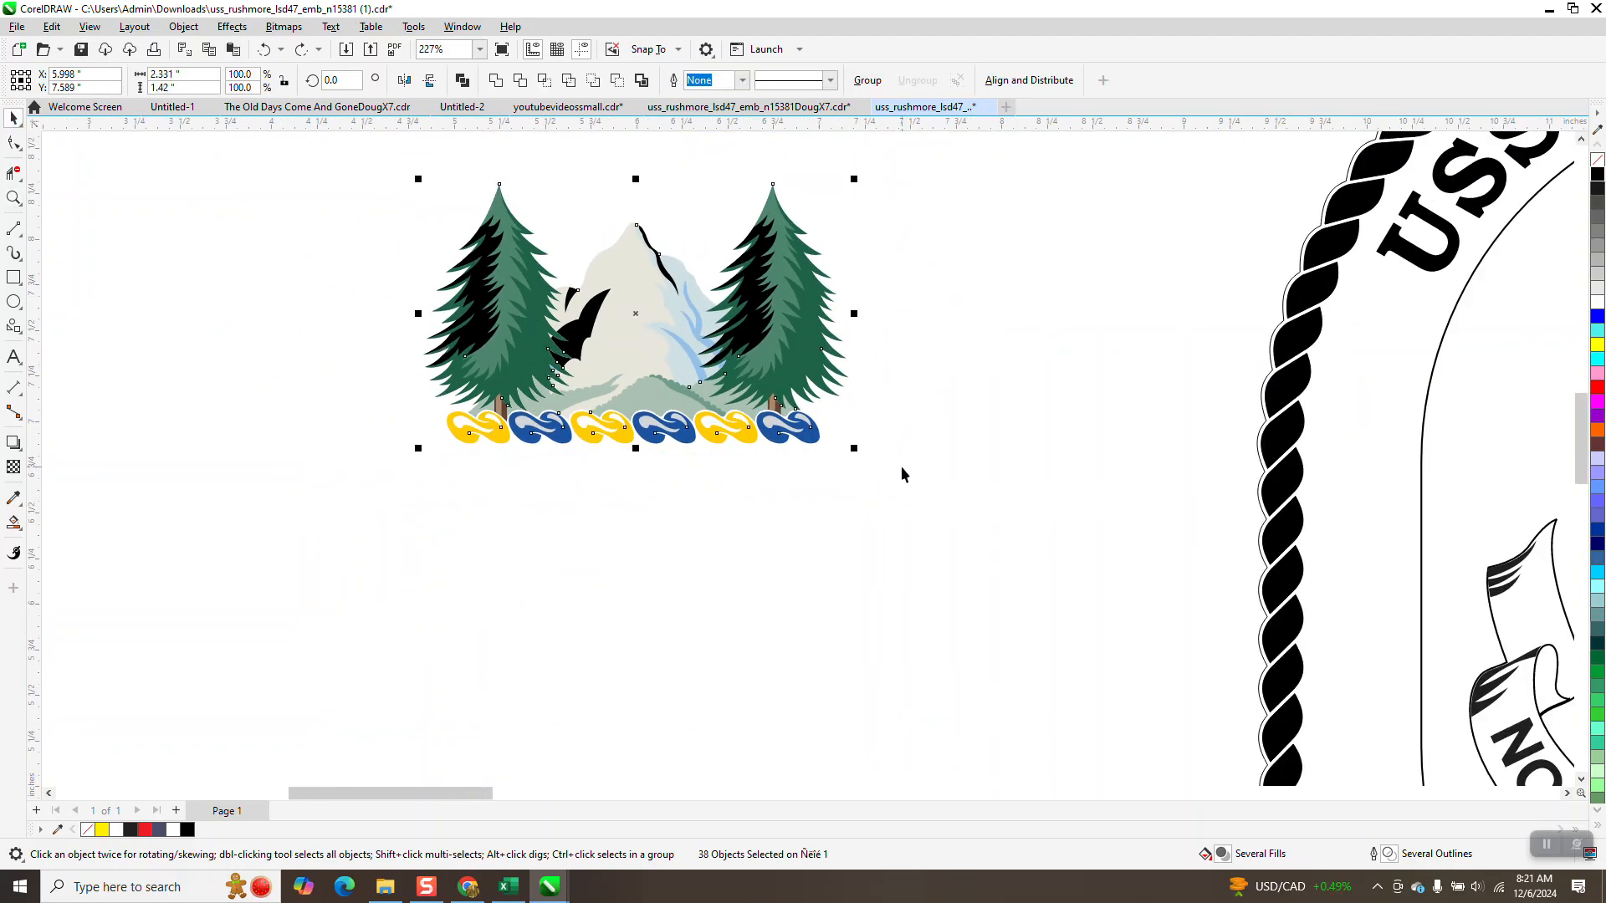
{"action": "key", "text": "shift+Left"}
{"action": "scroll", "coordinate": [946, 421], "scroll_direction": "down", "scroll_amount": 2}
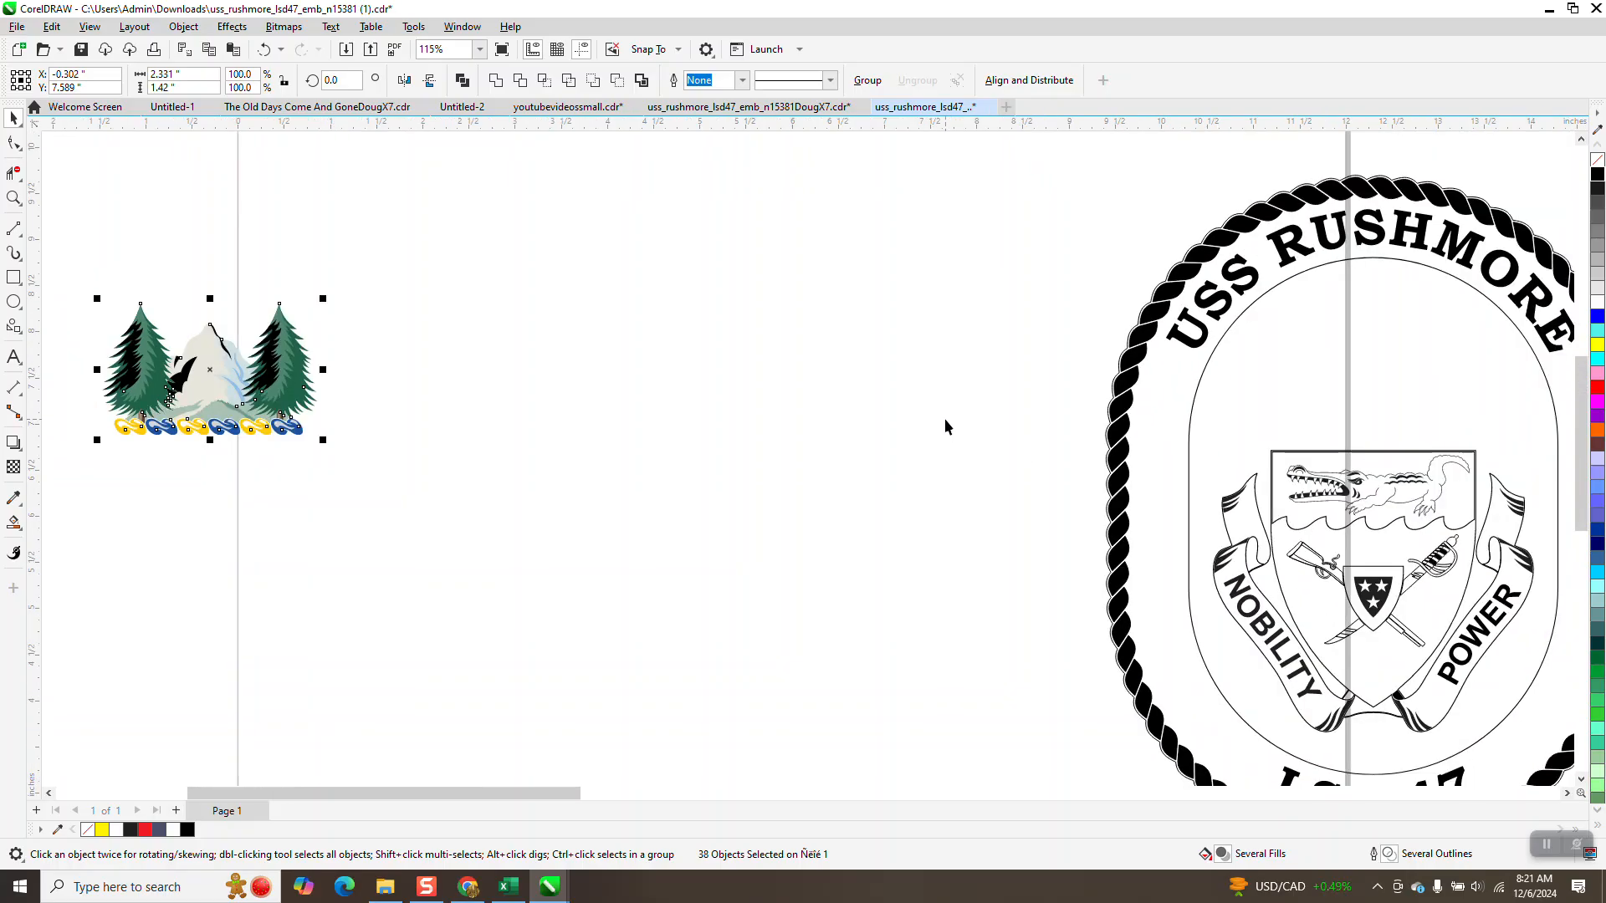
Remove the fills from the tree and mountain crest and give it black hairline outlines.
{"action": "scroll", "coordinate": [946, 419], "scroll_direction": "down", "scroll_amount": 1}
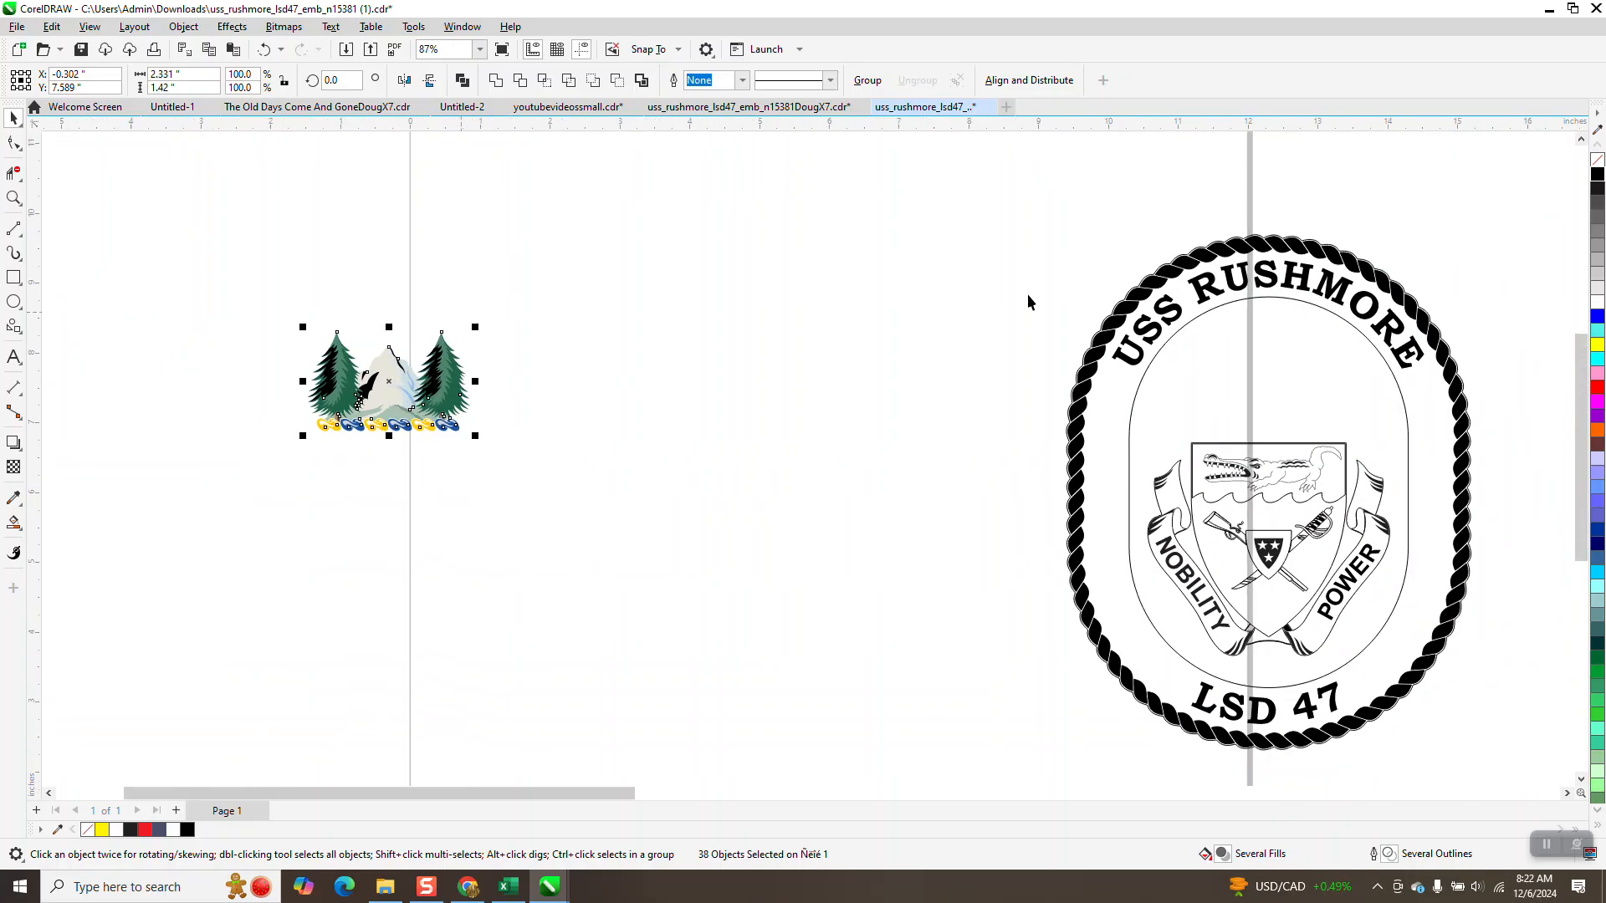
{"action": "left_click", "coordinate": [1597, 162]}
{"action": "right_click", "coordinate": [1597, 179]}
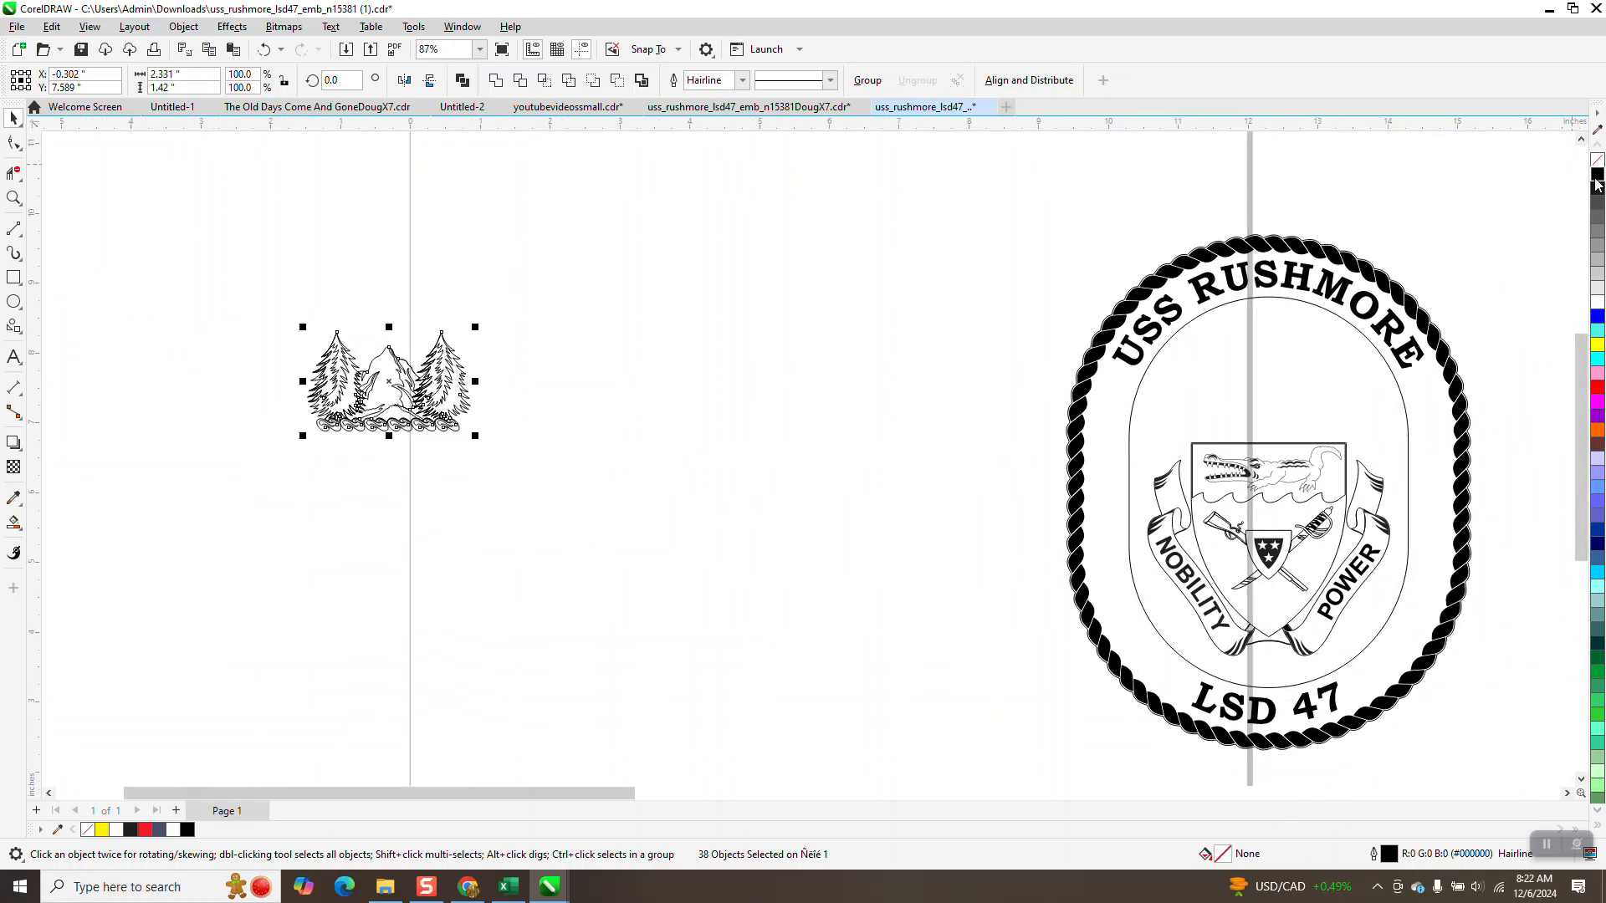
Fill the bodies of the six rope twists below the trees with black using Smart Fill, shifting the fills 160 mm right.
{"action": "left_click", "coordinate": [17, 199]}
{"action": "left_click_drag", "start_coordinate": [297, 382], "coordinate": [616, 493]}
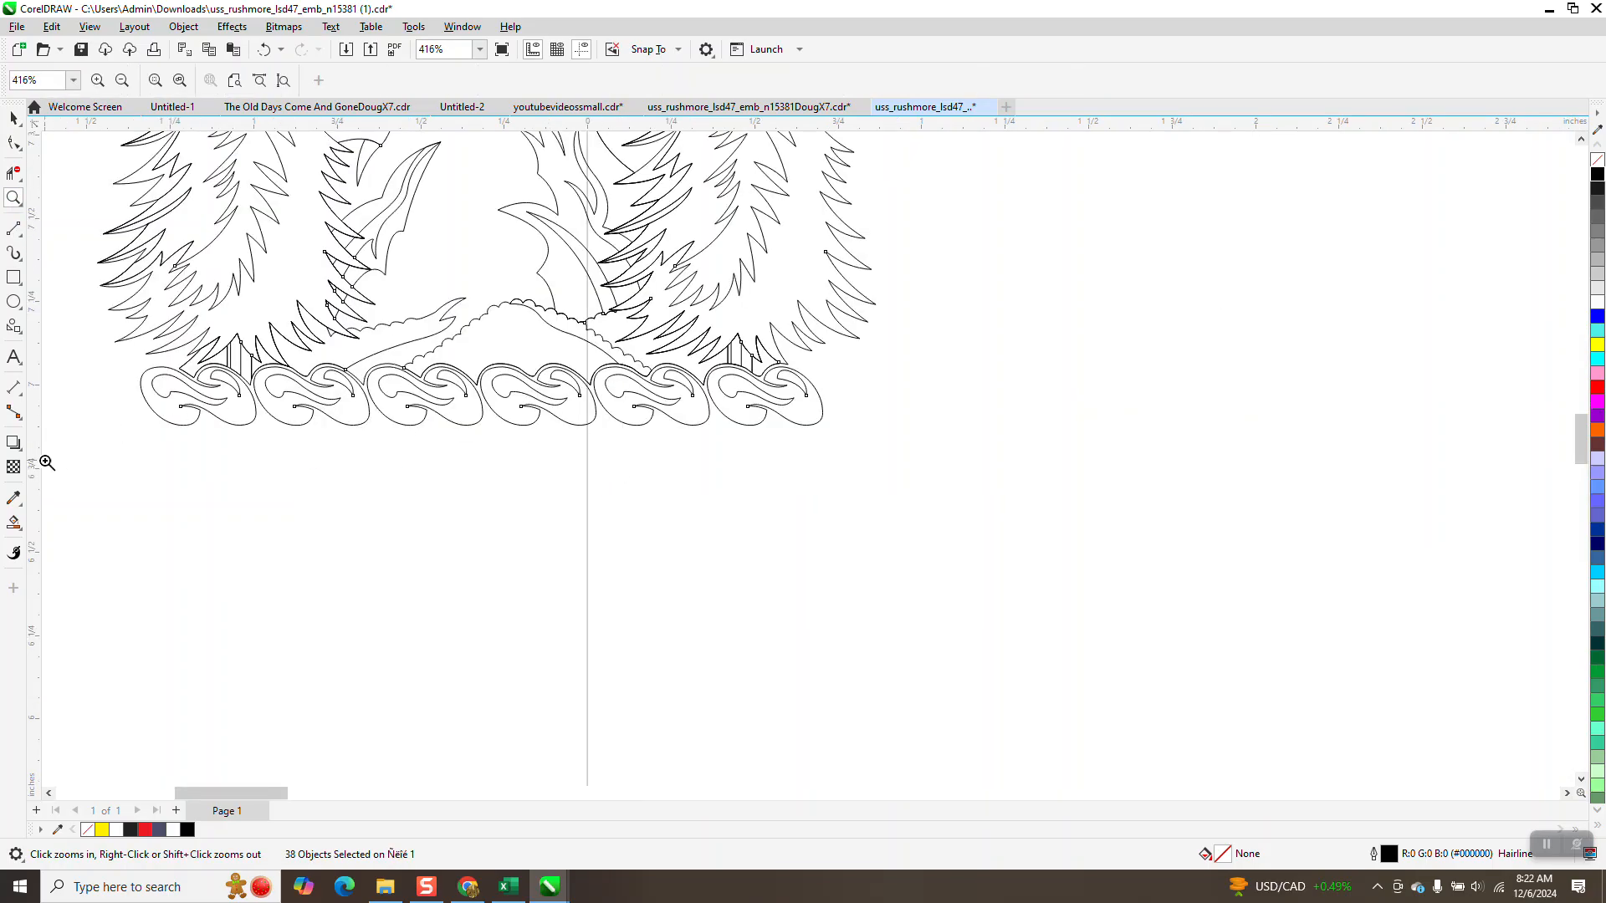
{"action": "left_click", "coordinate": [13, 523]}
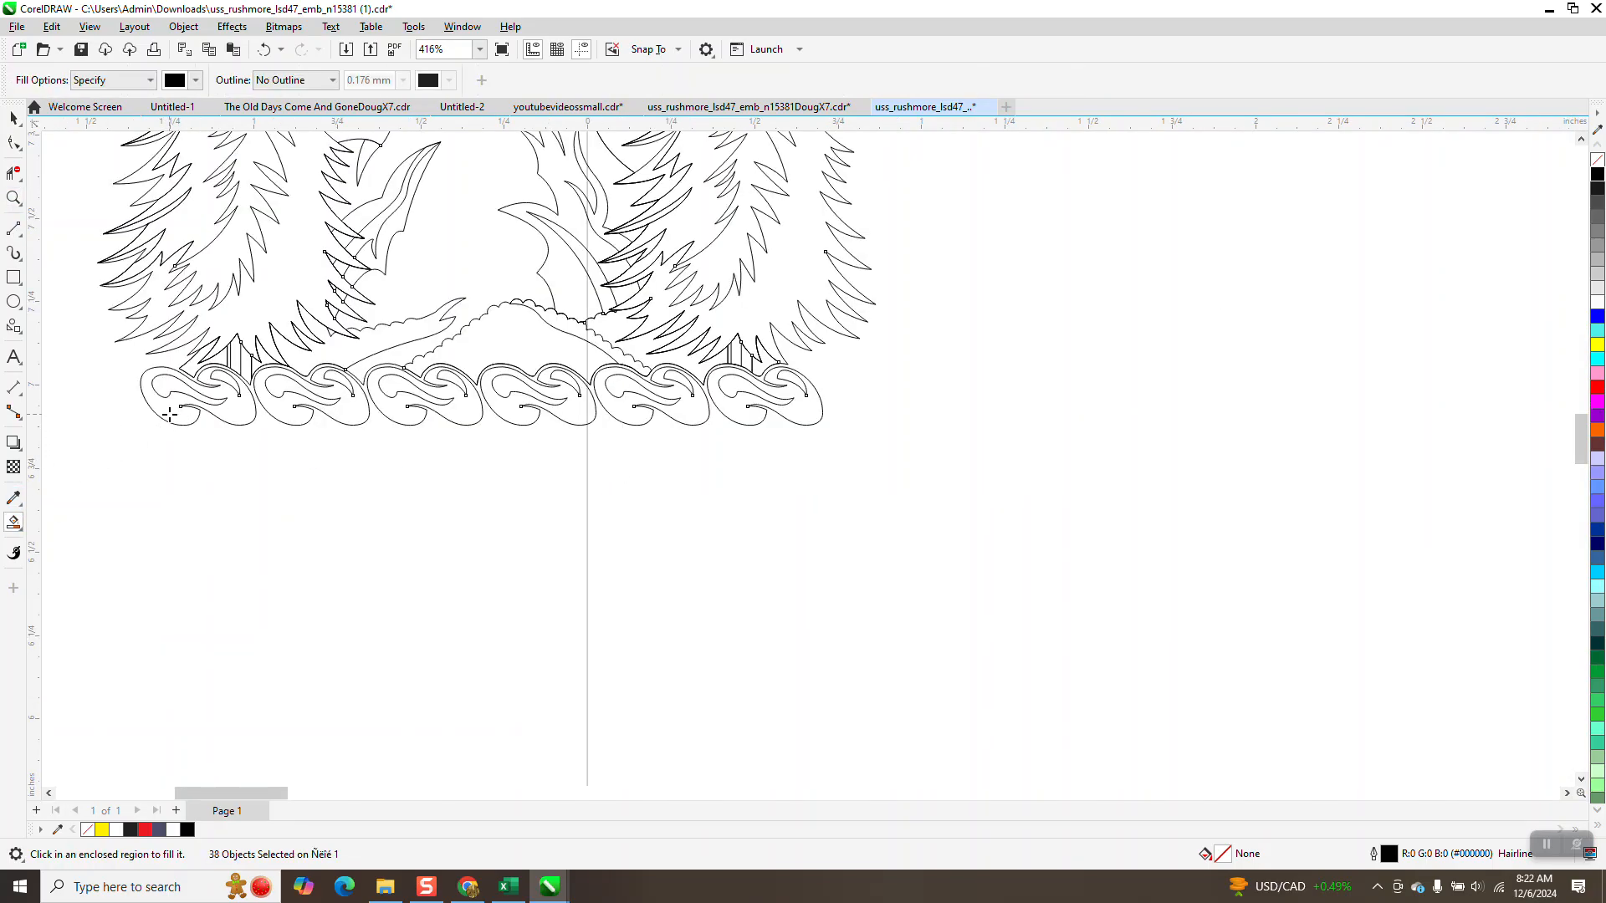
{"action": "left_click", "coordinate": [170, 415]}
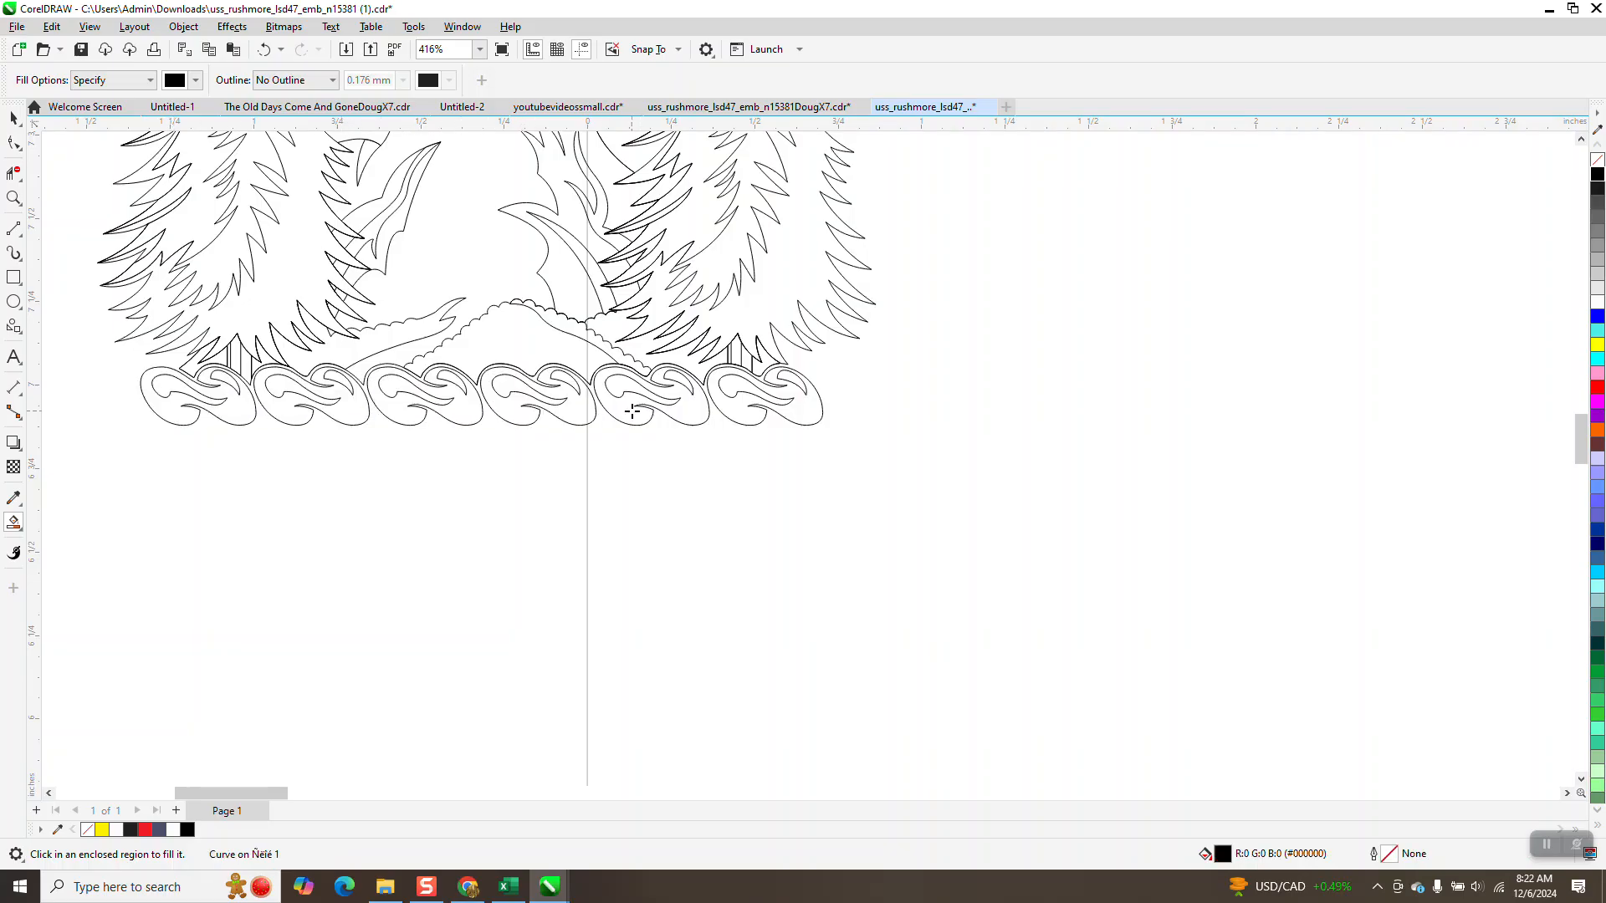
Move the six black rope twist fills another 160 mm right to sit directly above the emblem's shield.
{"action": "scroll", "coordinate": [405, 469], "scroll_direction": "down", "scroll_amount": 3}
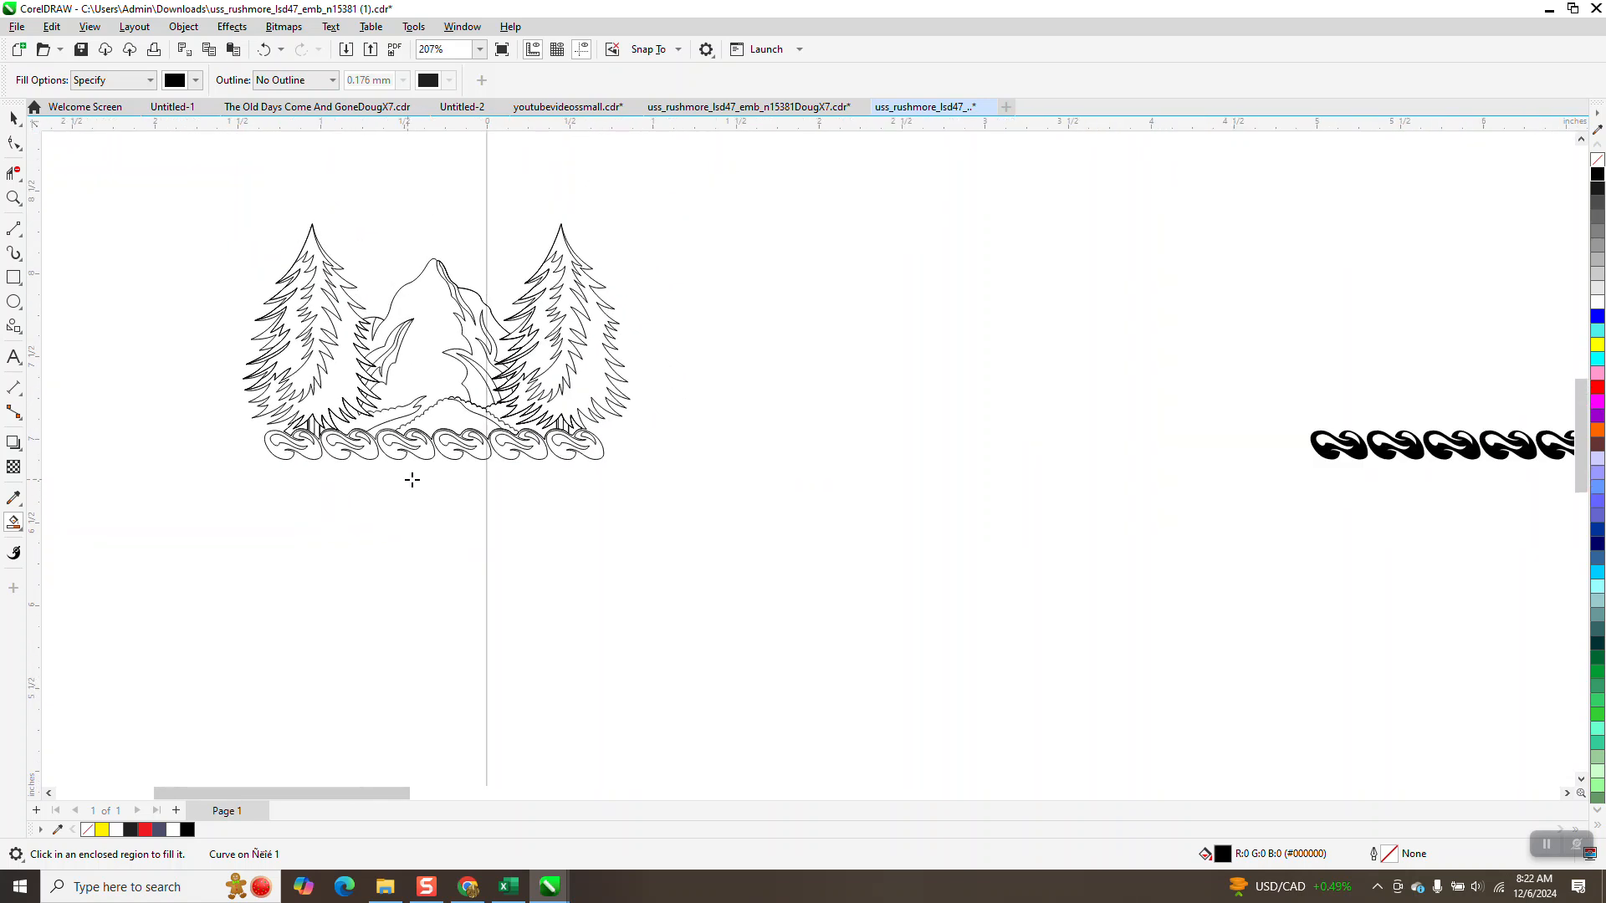
{"action": "left_click", "coordinate": [14, 118]}
{"action": "left_click_drag", "start_coordinate": [887, 397], "coordinate": [1173, 519]}
{"action": "key", "text": "Right"}
{"action": "scroll", "coordinate": [757, 468], "scroll_direction": "down", "scroll_amount": 1}
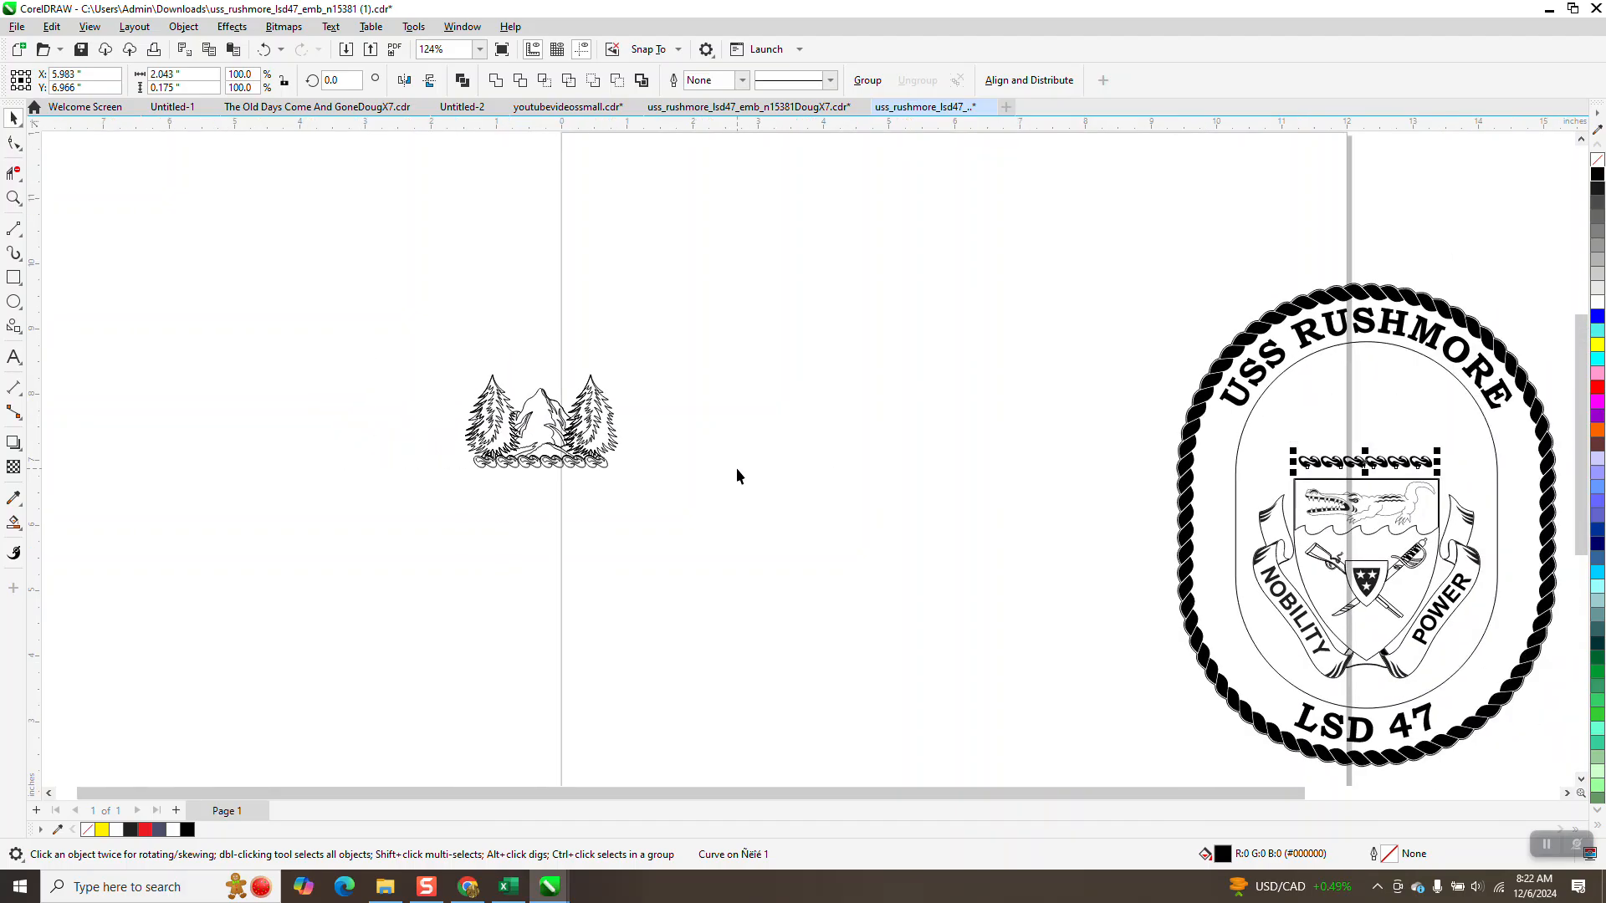
Delete the outlines of the second rope twist from the left and the inner scroll of the leftmost twist.
{"action": "left_click", "coordinate": [14, 197]}
{"action": "left_click_drag", "start_coordinate": [445, 349], "coordinate": [717, 502]}
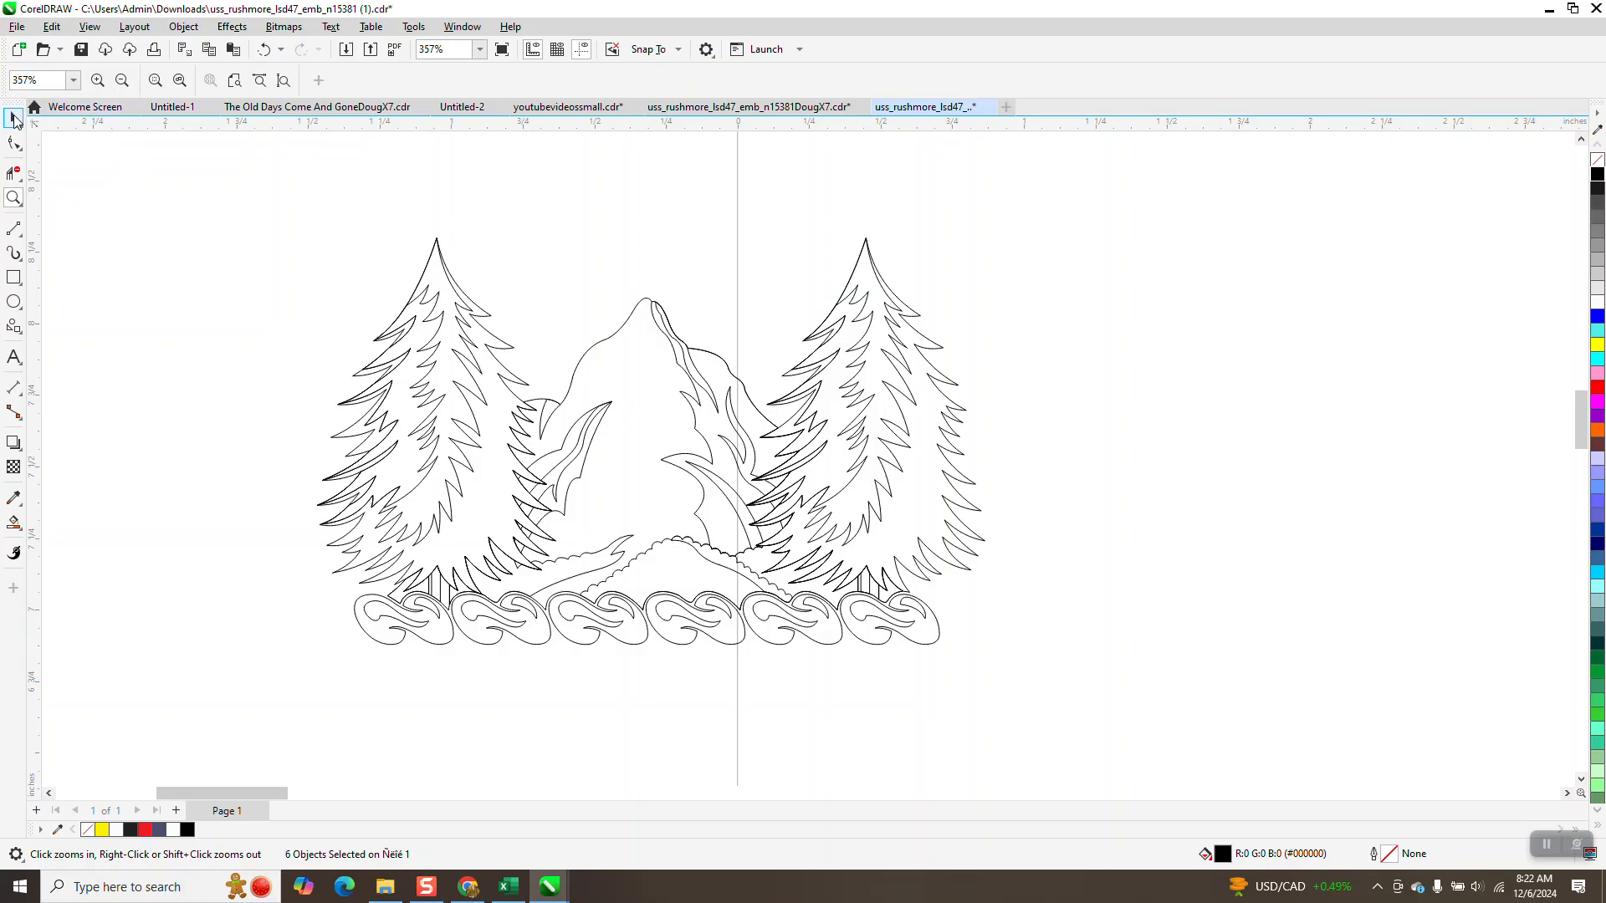
{"action": "left_click", "coordinate": [15, 119]}
{"action": "left_click", "coordinate": [548, 642]}
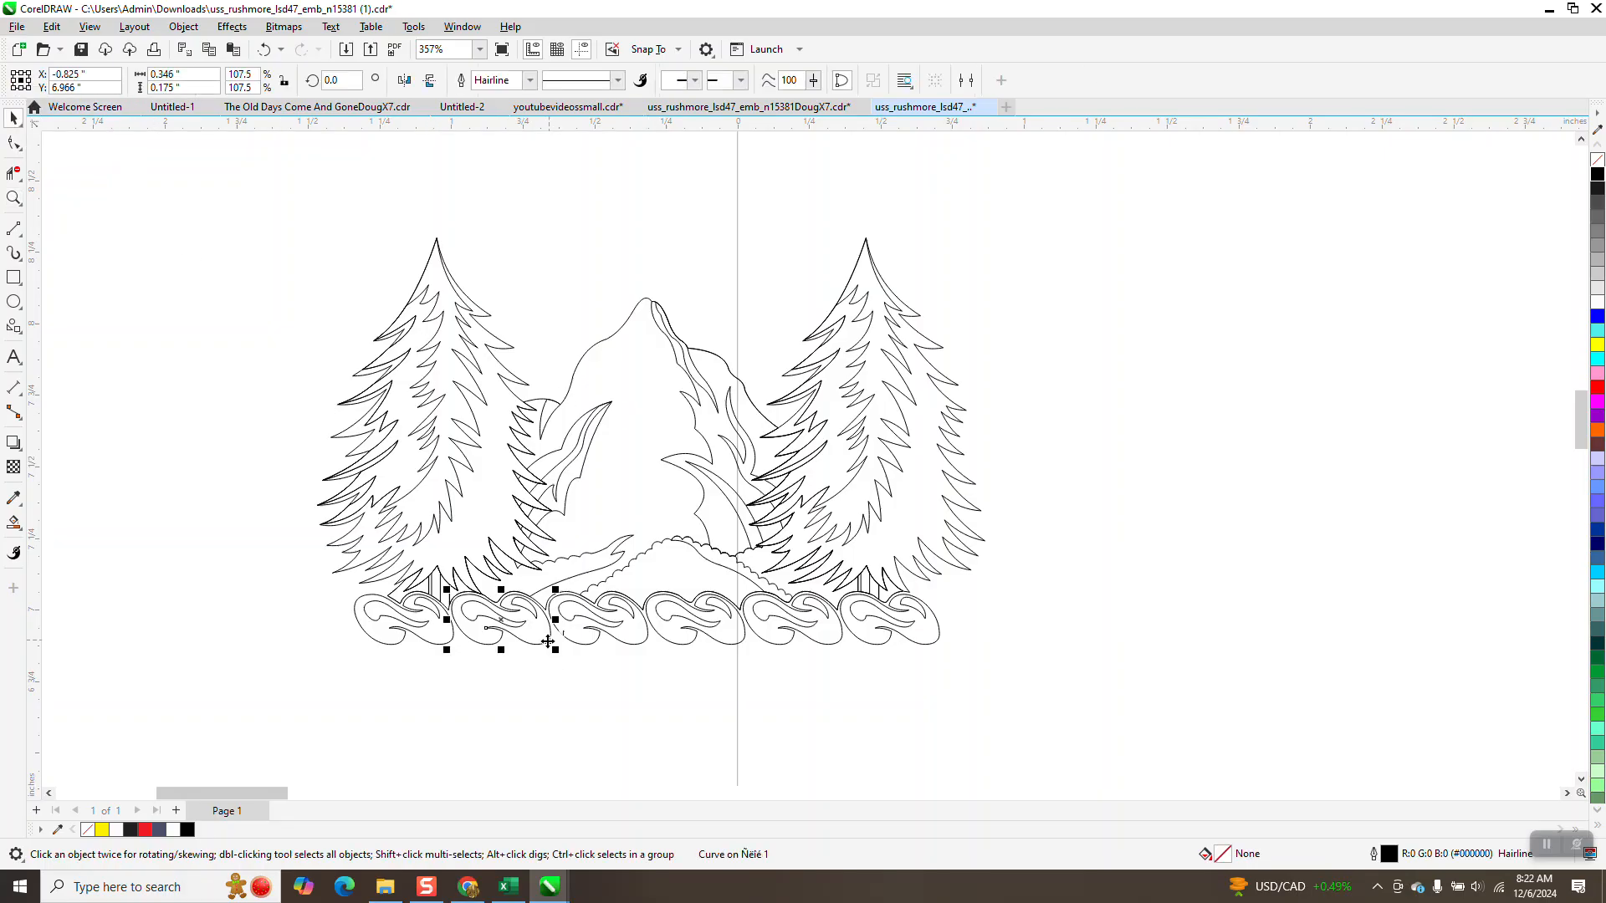
{"action": "key", "text": "Delete"}
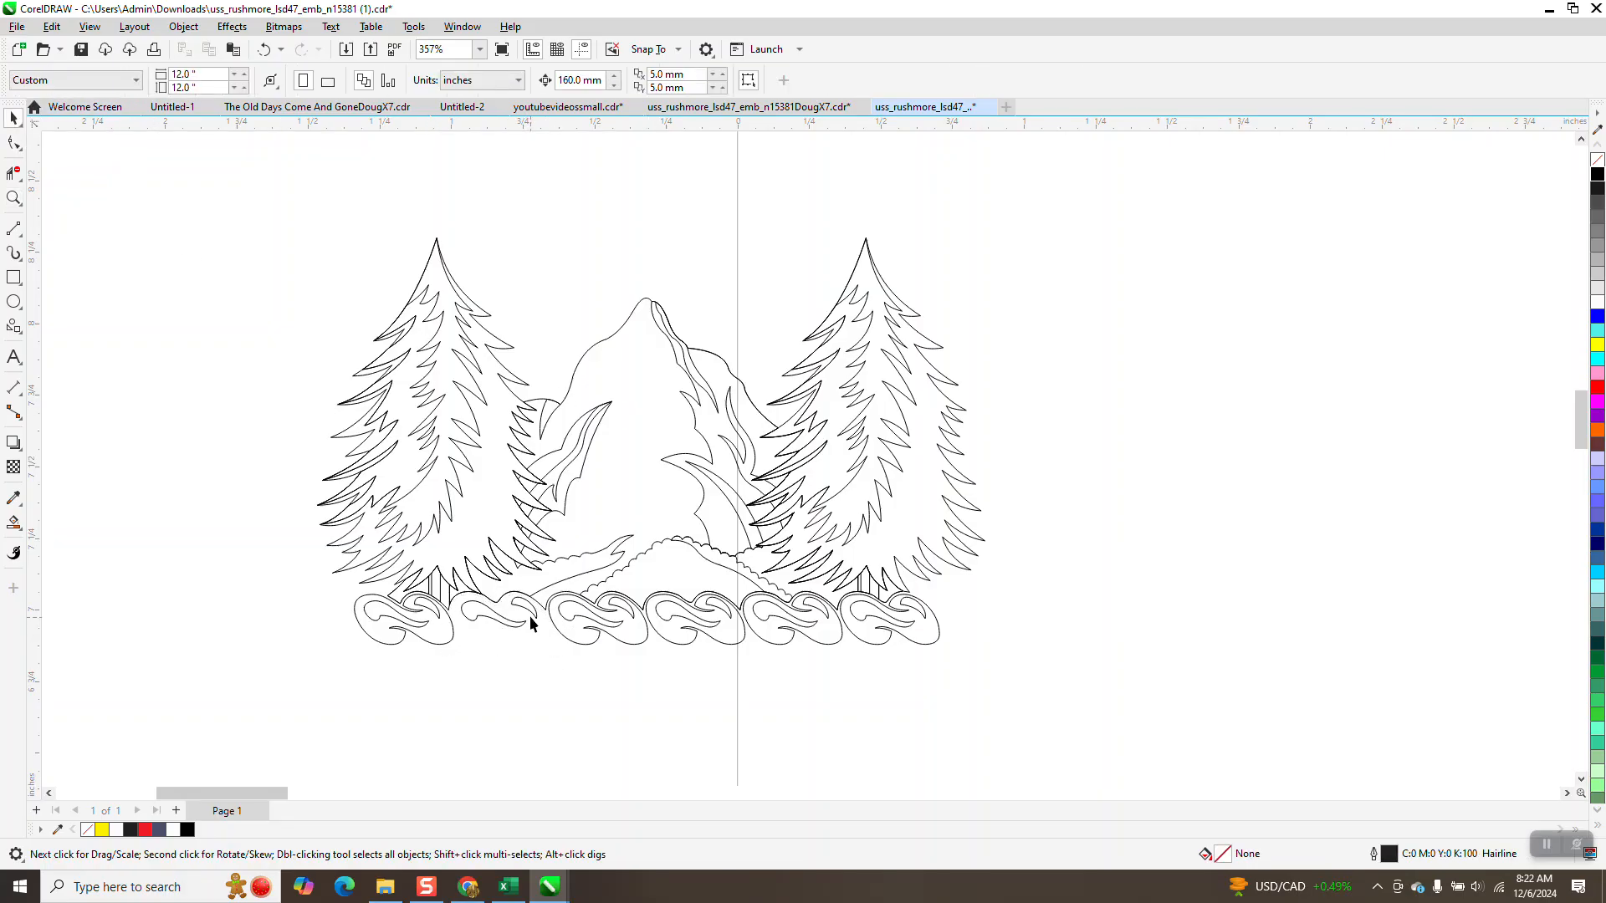
{"action": "left_click", "coordinate": [532, 621]}
{"action": "key", "text": "Delete"}
{"action": "left_click", "coordinate": [428, 632]}
{"action": "key", "text": "Delete"}
{"action": "left_click", "coordinate": [491, 603]}
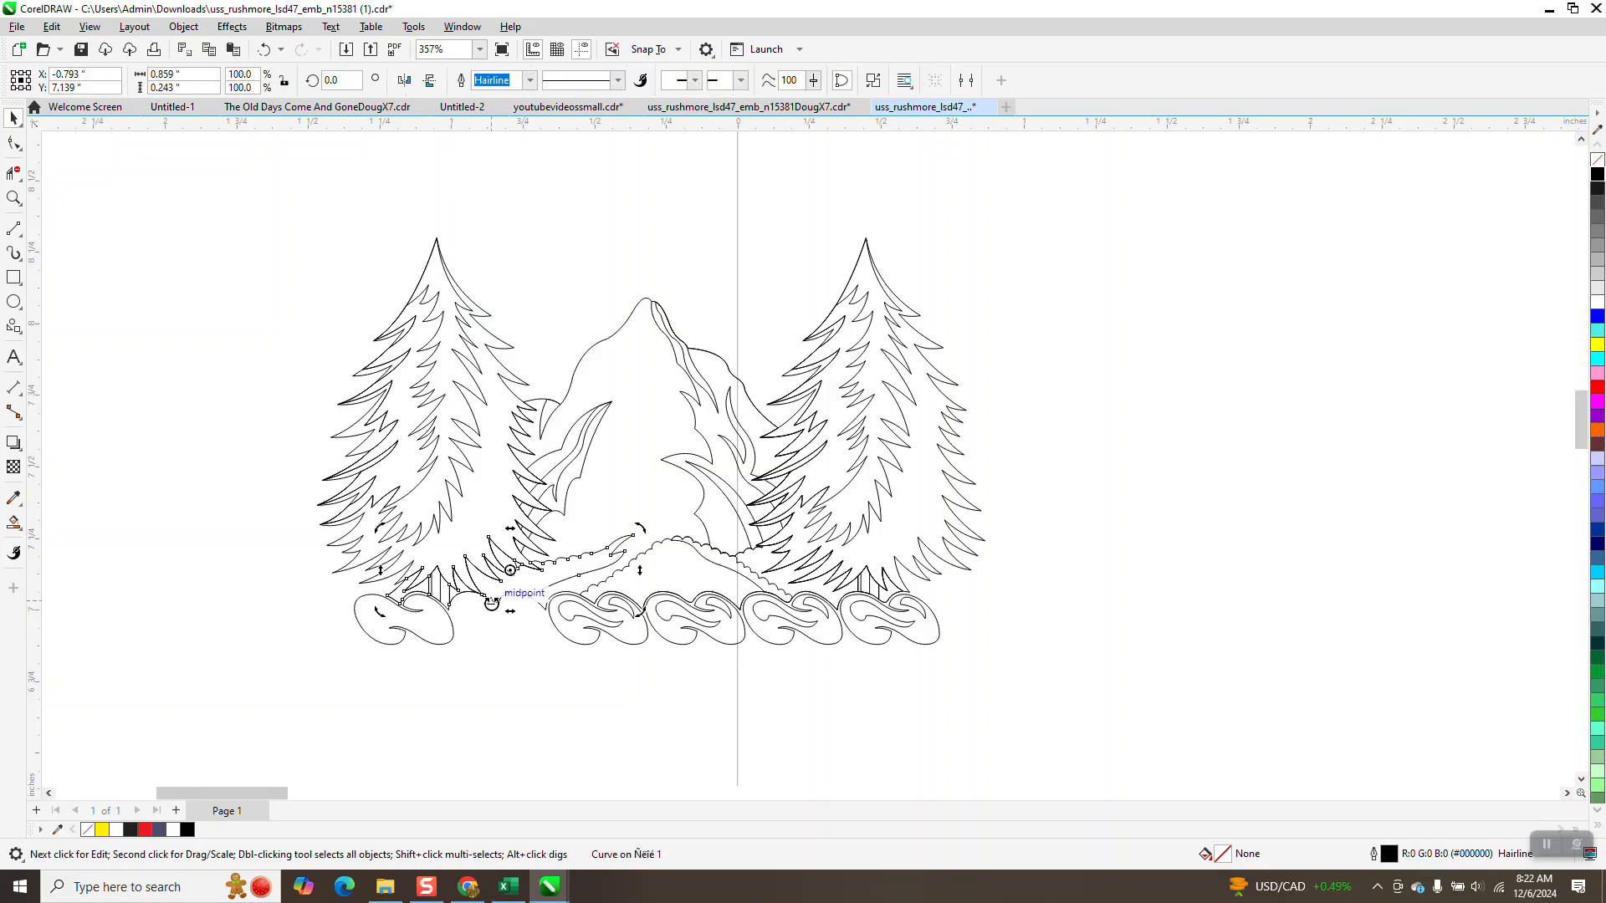
{"action": "key", "text": "Delete"}
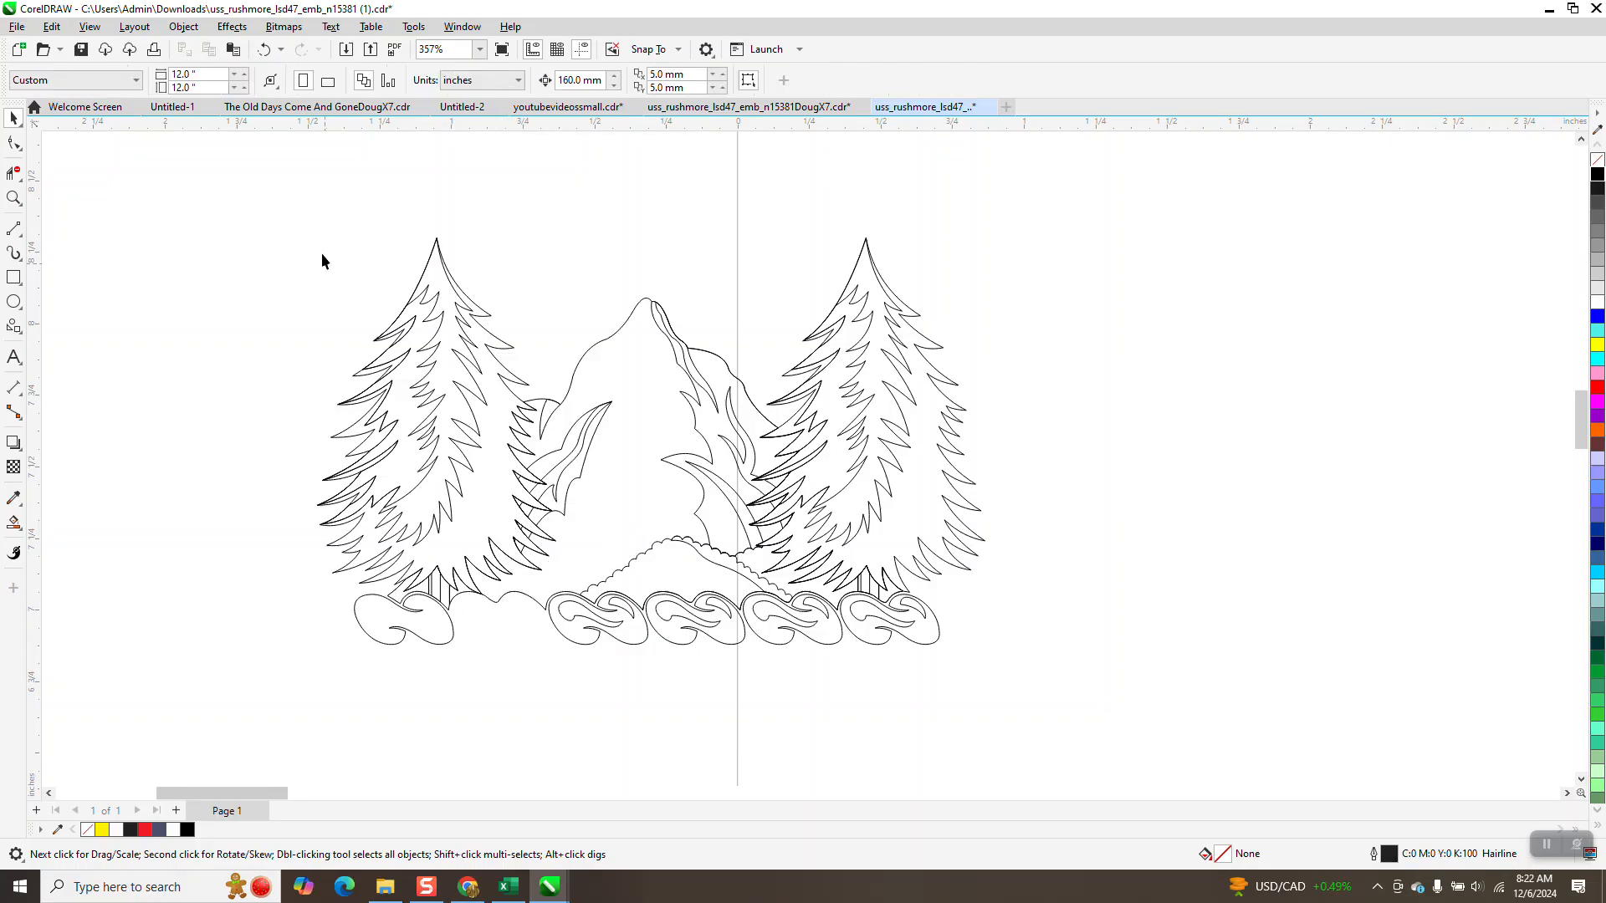
{"action": "left_click", "coordinate": [517, 624]}
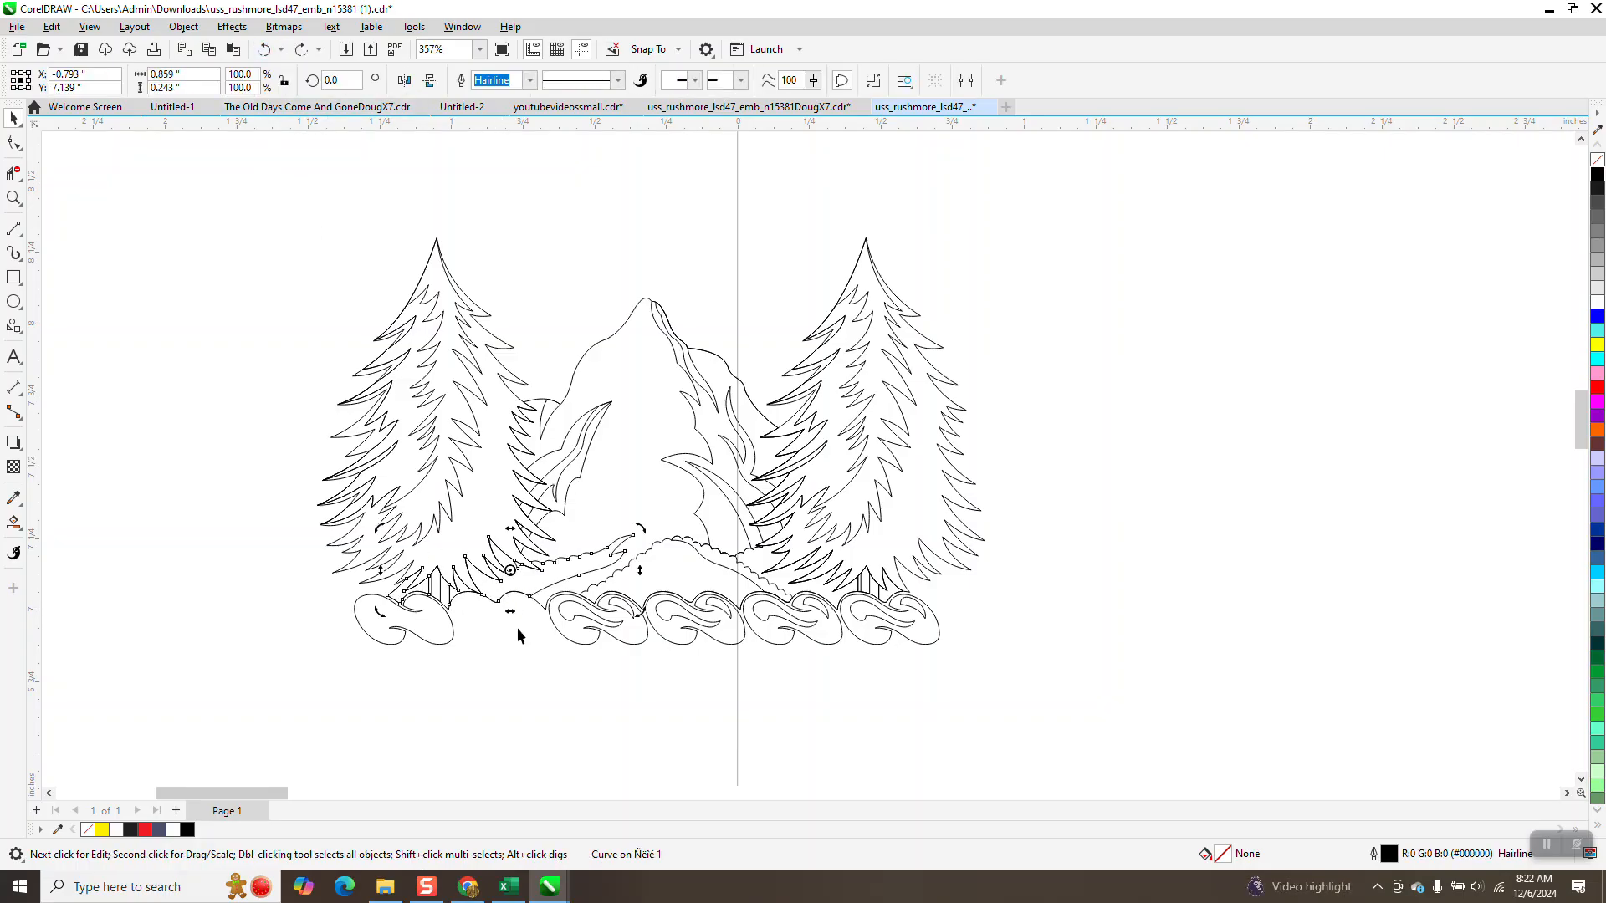
{"action": "left_click", "coordinate": [522, 655]}
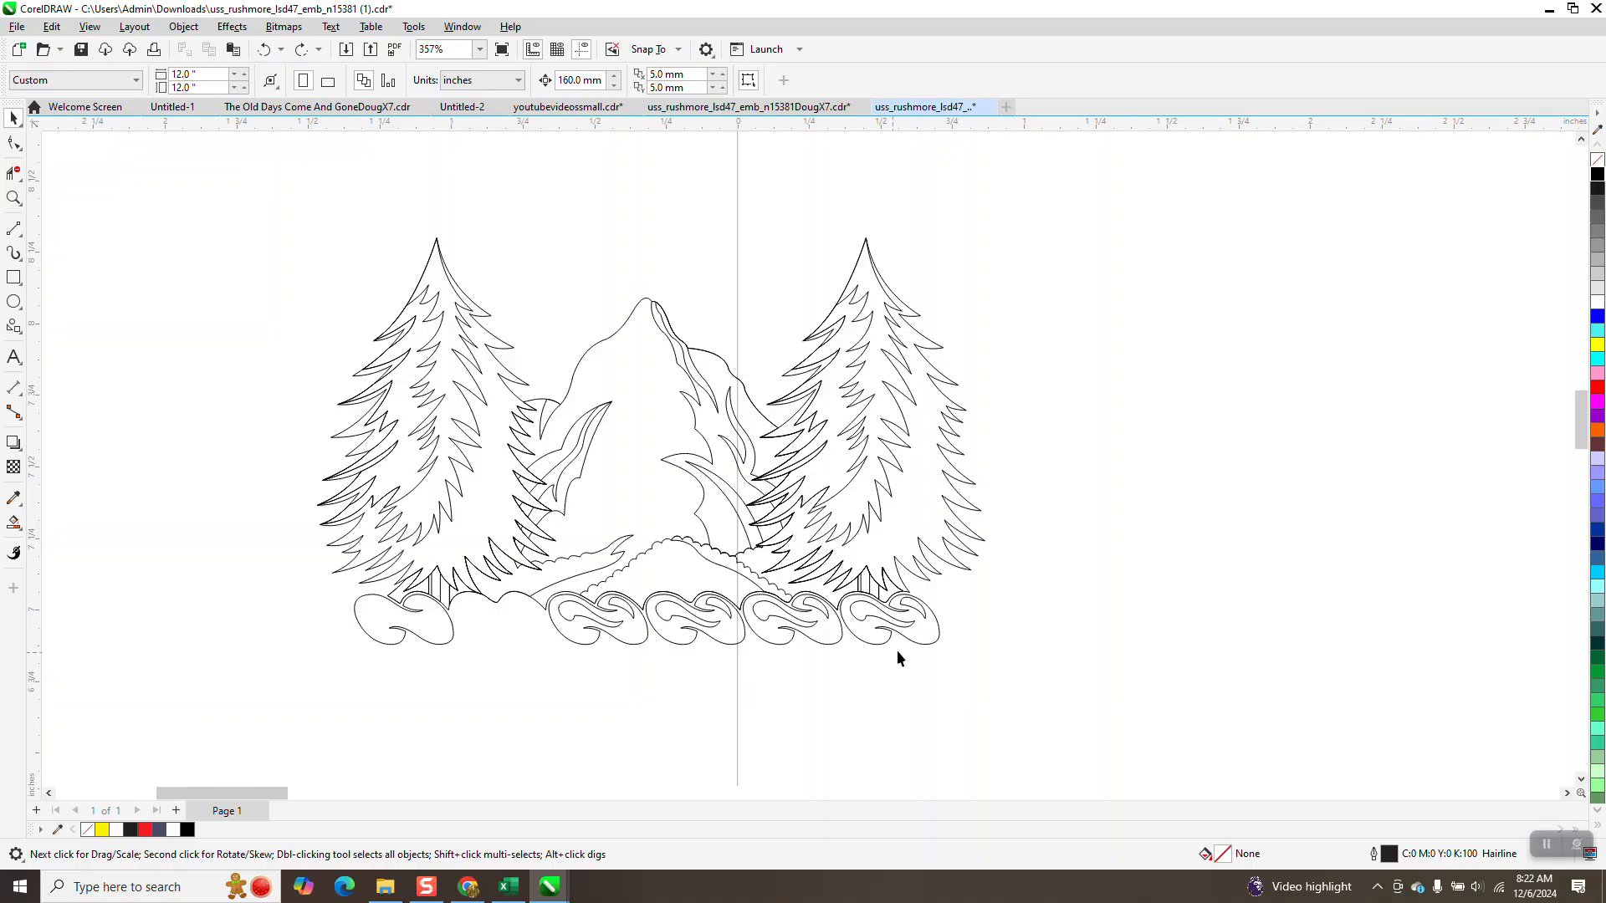
Delete the outlines of the rightmost rope twist and the remaining body of the leftmost twist beneath the trees.
{"action": "left_click", "coordinate": [921, 641]}
{"action": "key", "text": "Delete"}
{"action": "left_click", "coordinate": [915, 620]}
{"action": "key", "text": "Delete"}
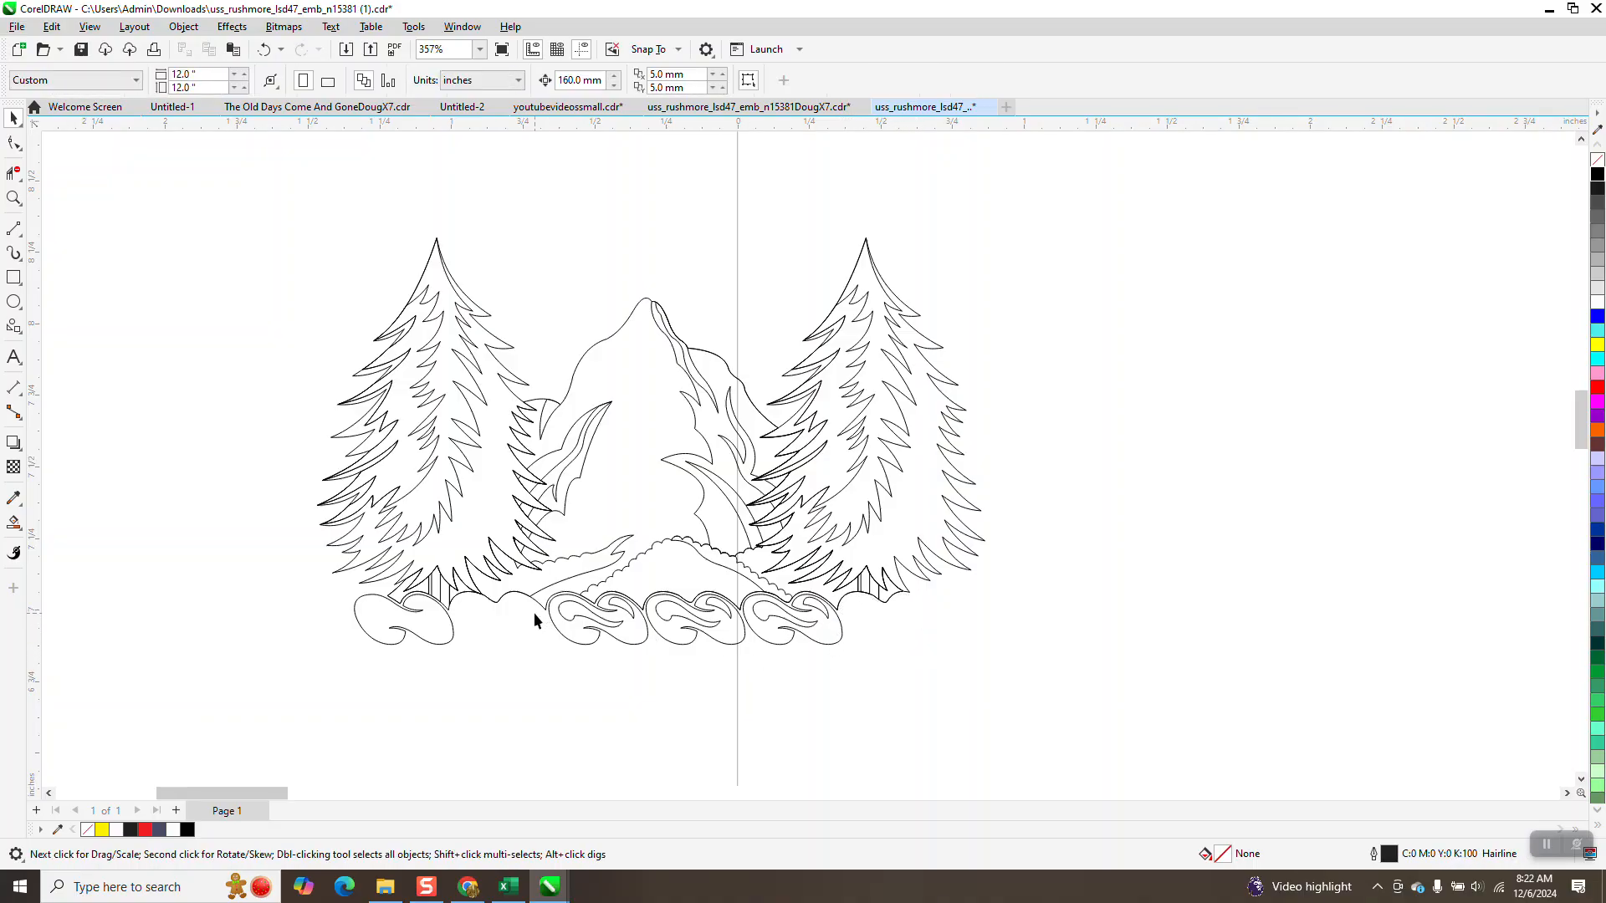
{"action": "left_click", "coordinate": [408, 637]}
{"action": "key", "text": "Delete"}
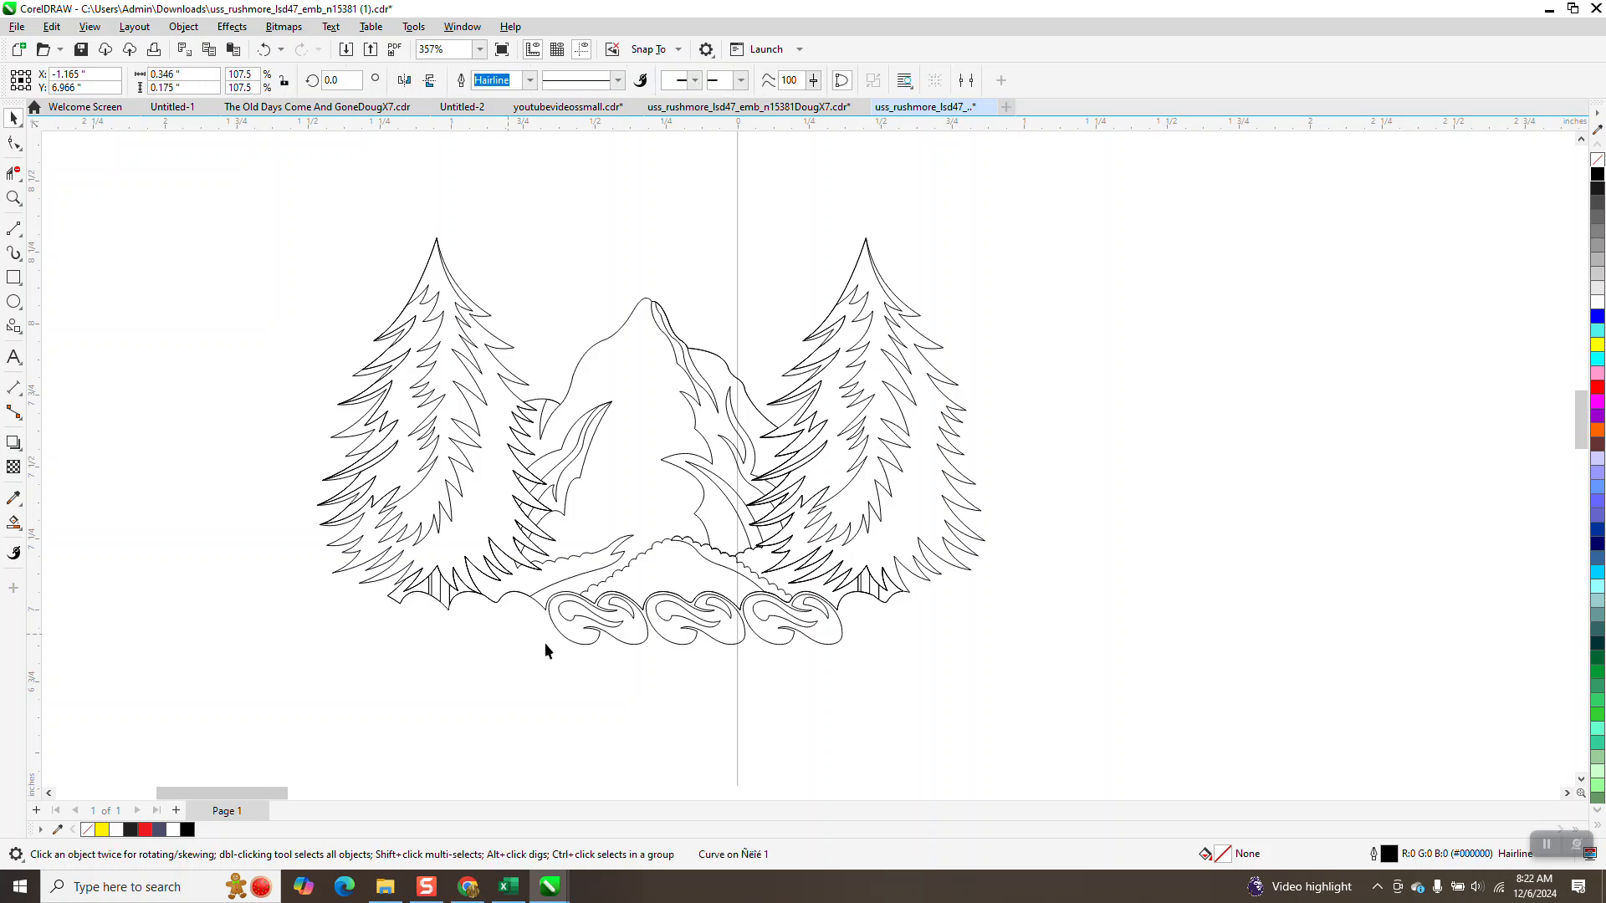
Delete the outlines of the three remaining rope twists beneath the mountain, keeping the scalloped base line.
{"action": "left_click", "coordinate": [588, 639]}
{"action": "key", "text": "Delete"}
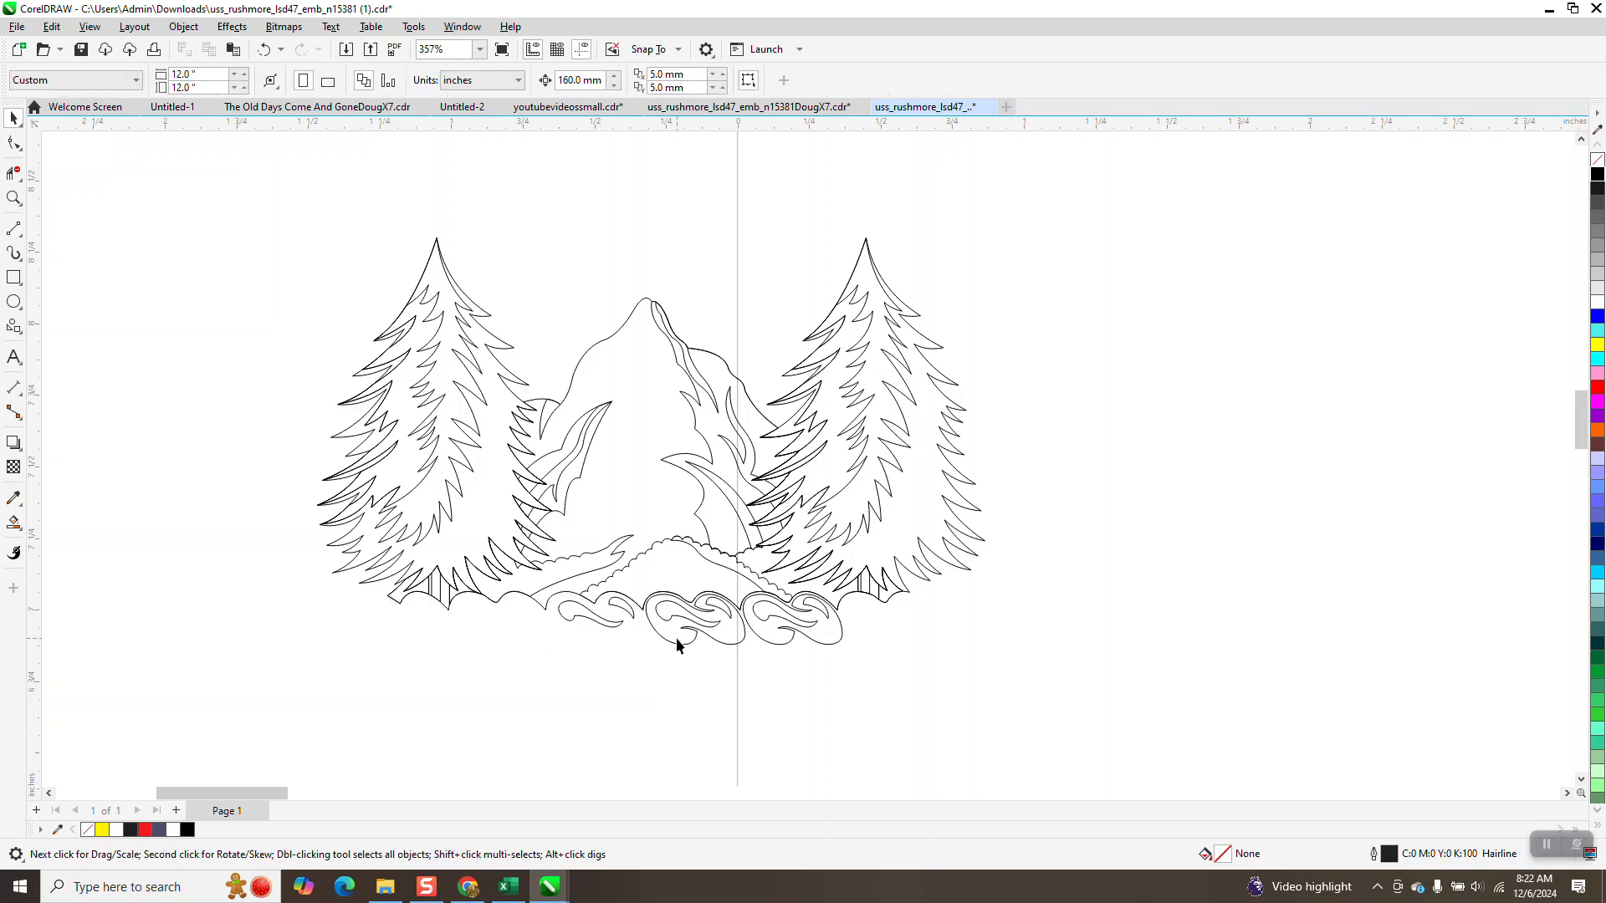
{"action": "left_click", "coordinate": [616, 625]}
{"action": "key", "text": "Delete"}
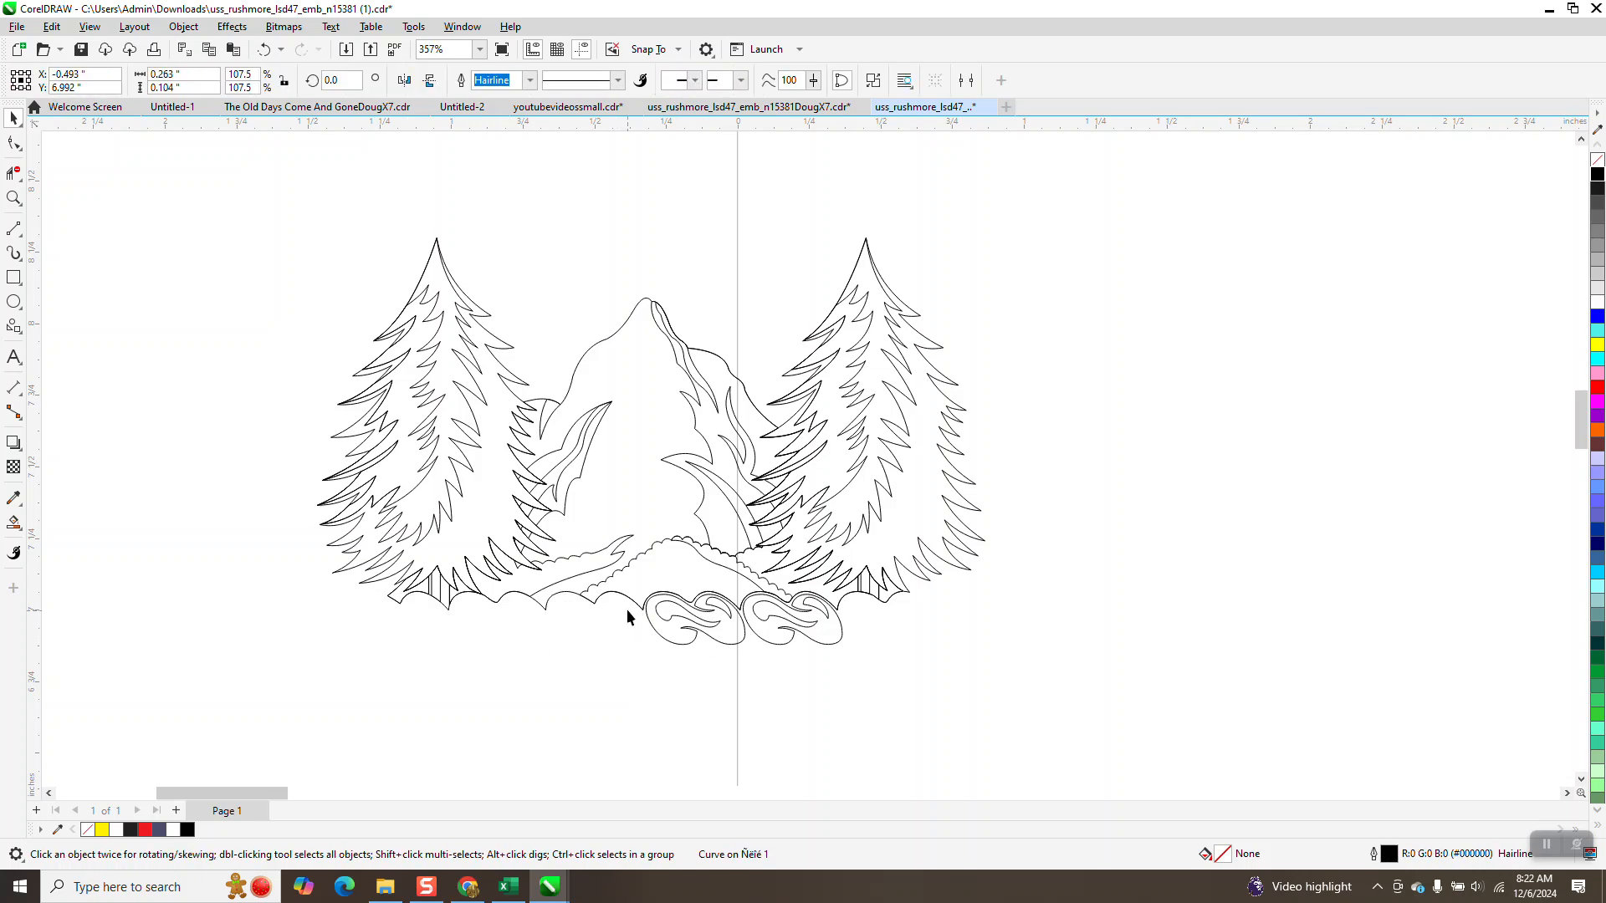
{"action": "left_click", "coordinate": [670, 625]}
{"action": "key", "text": "Delete"}
{"action": "left_click", "coordinate": [669, 619]}
{"action": "key", "text": "Delete"}
{"action": "left_click", "coordinate": [755, 640]}
{"action": "key", "text": "Delete"}
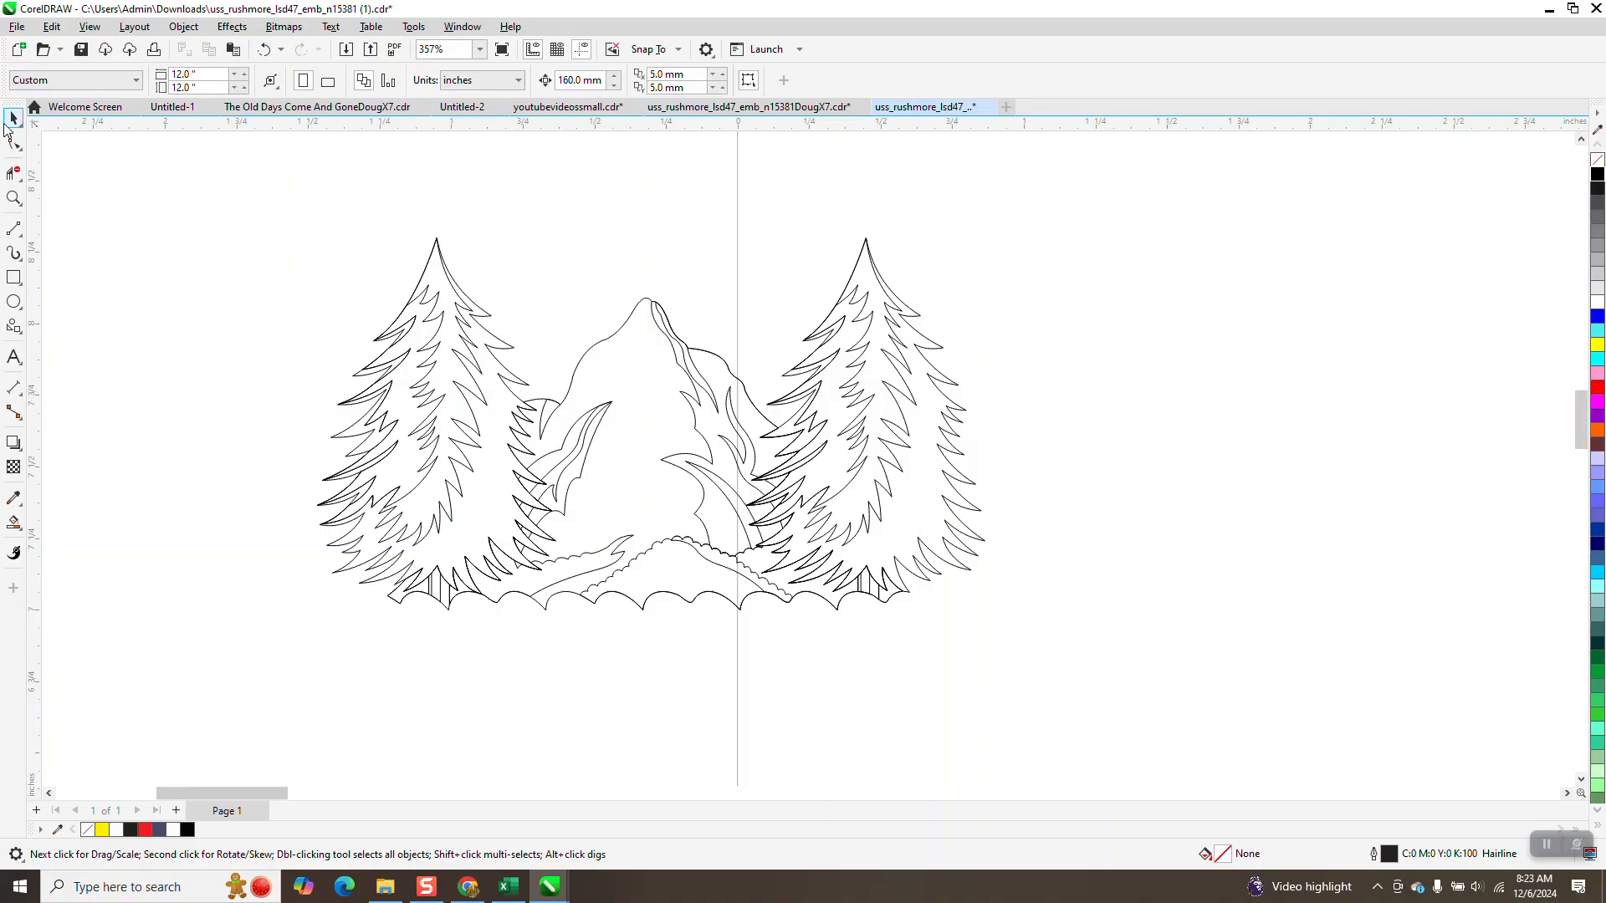
Select the whole tree and mountain crest and set its outline width to 0.1 mm.
{"action": "mouse_move", "coordinate": [279, 209]}
{"action": "left_mouse_down"}
{"action": "mouse_move", "coordinate": [982, 635]}
{"action": "mouse_move", "coordinate": [1095, 670]}
{"action": "left_mouse_up"}
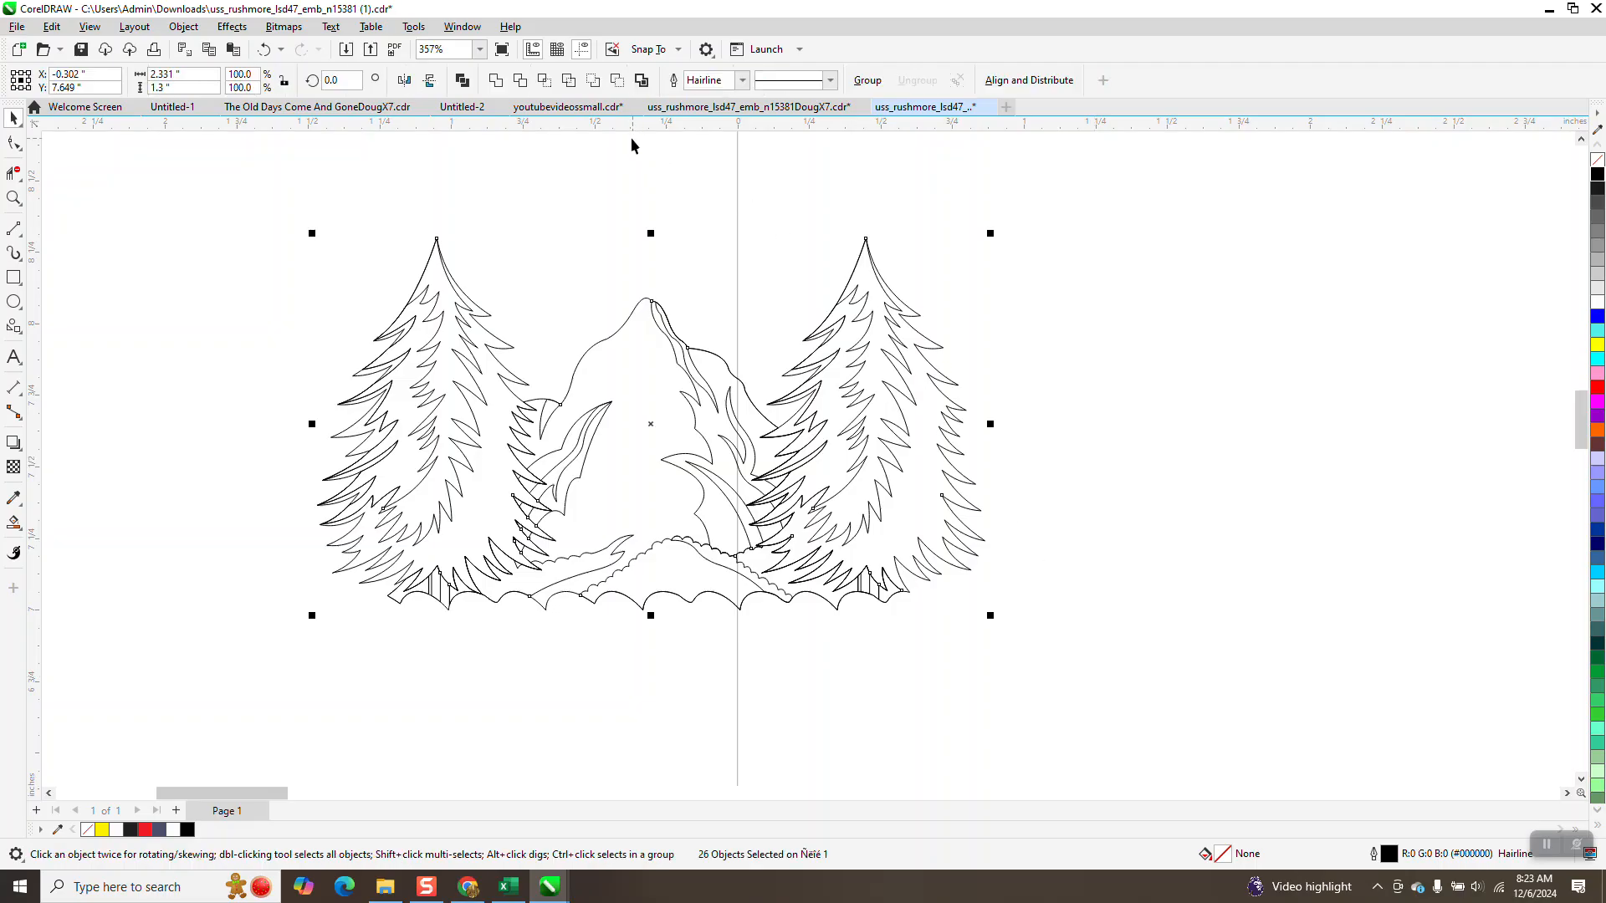
{"action": "left_click", "coordinate": [742, 81]}
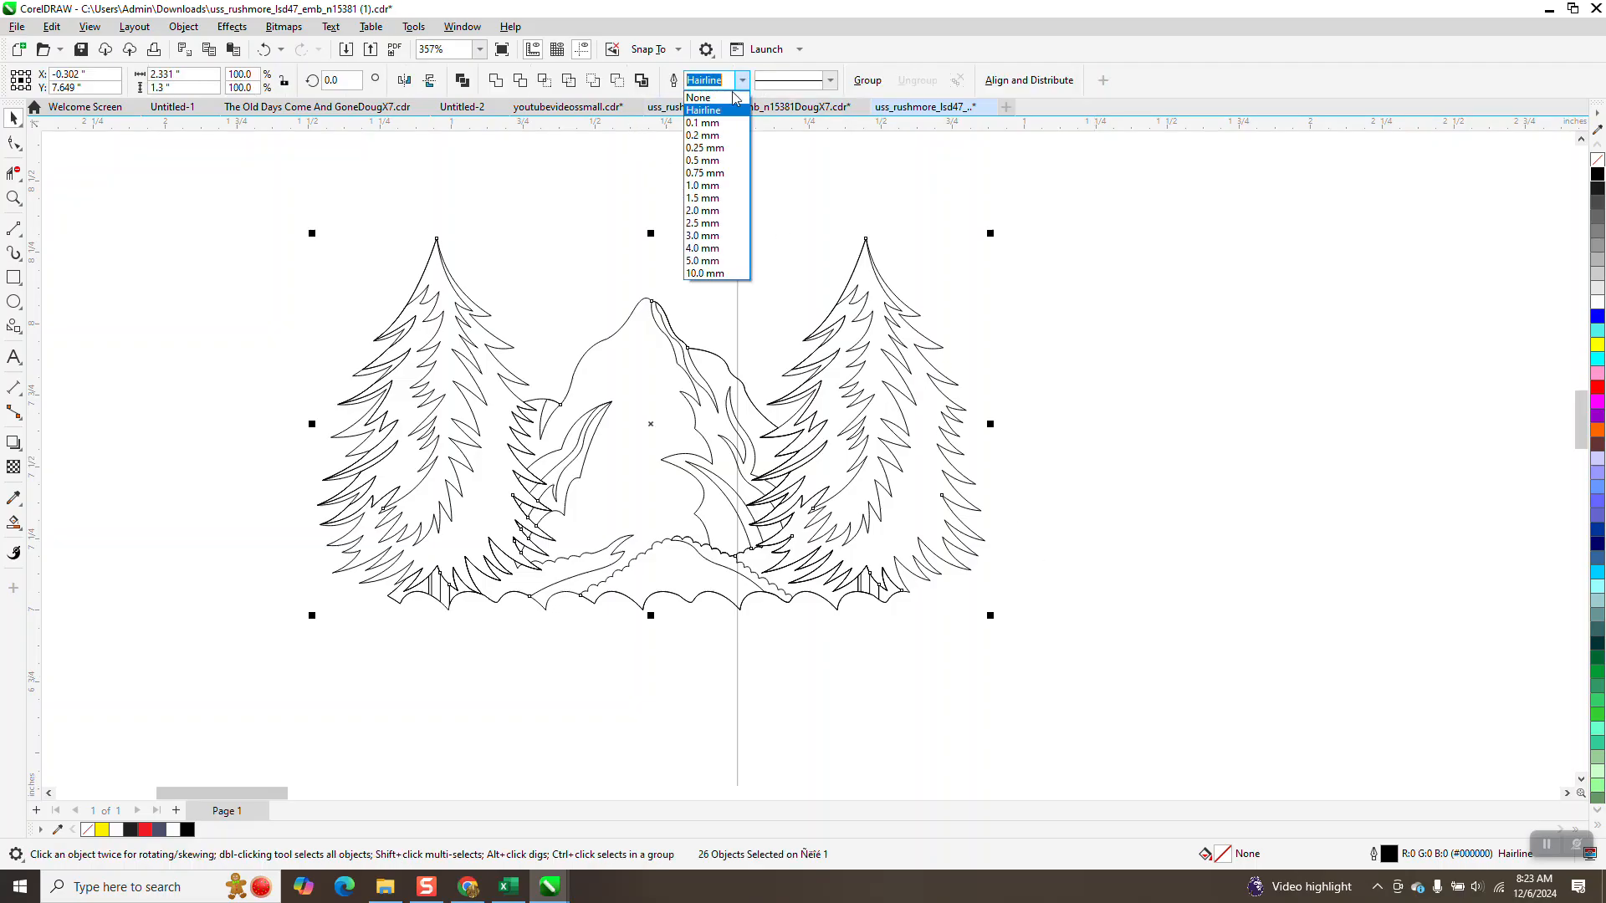
{"action": "left_click", "coordinate": [713, 136]}
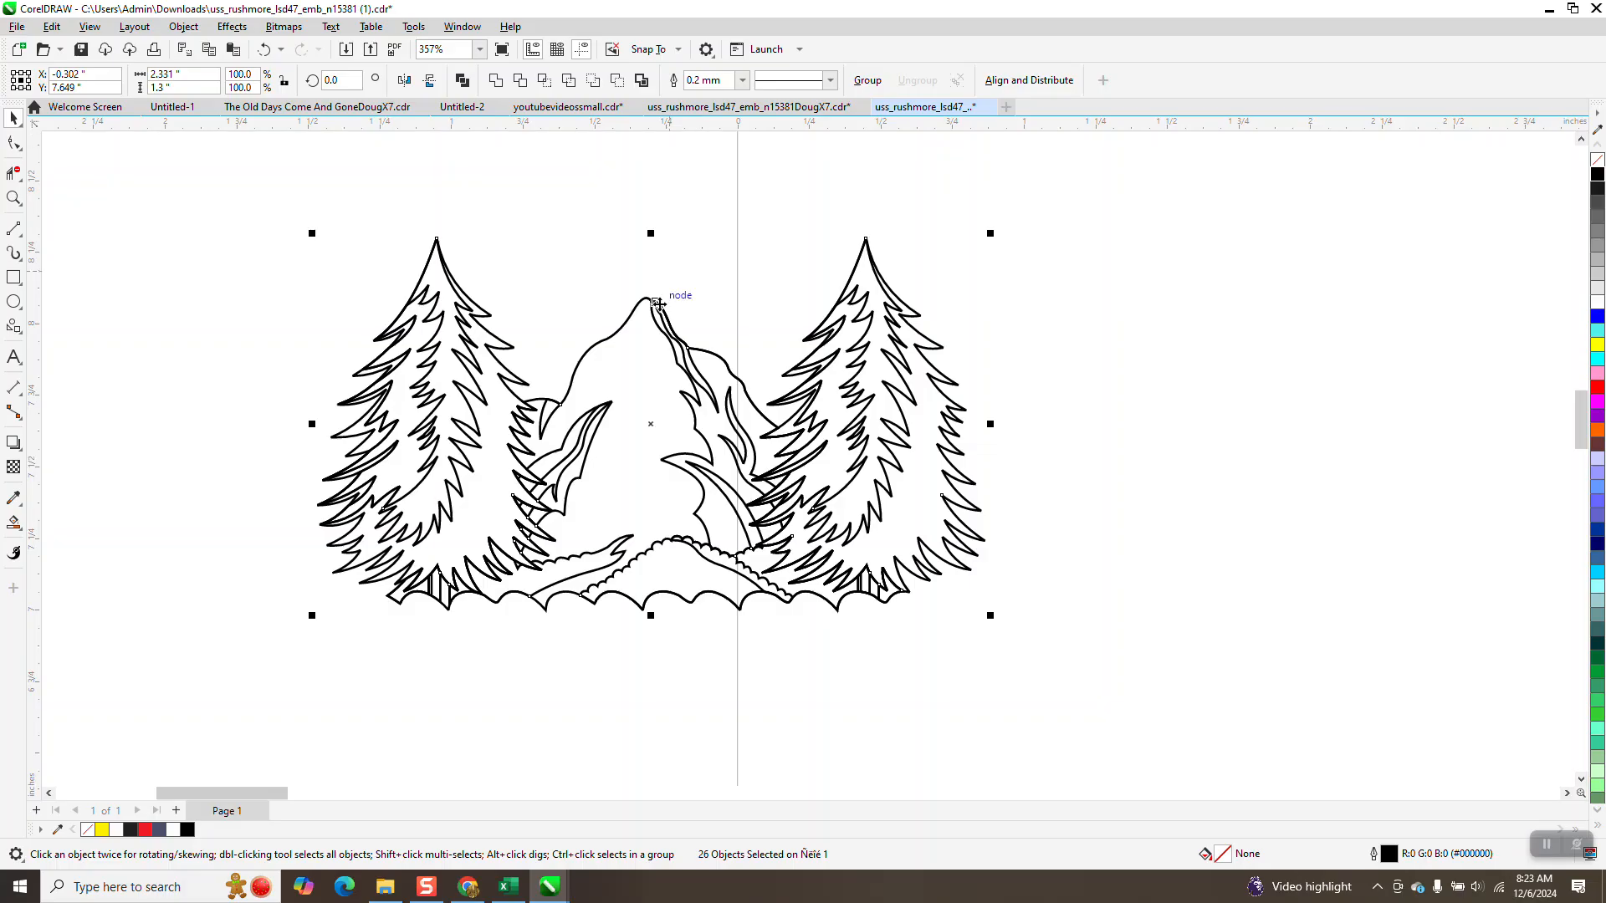
{"action": "left_click", "coordinate": [742, 81]}
{"action": "left_click", "coordinate": [723, 124]}
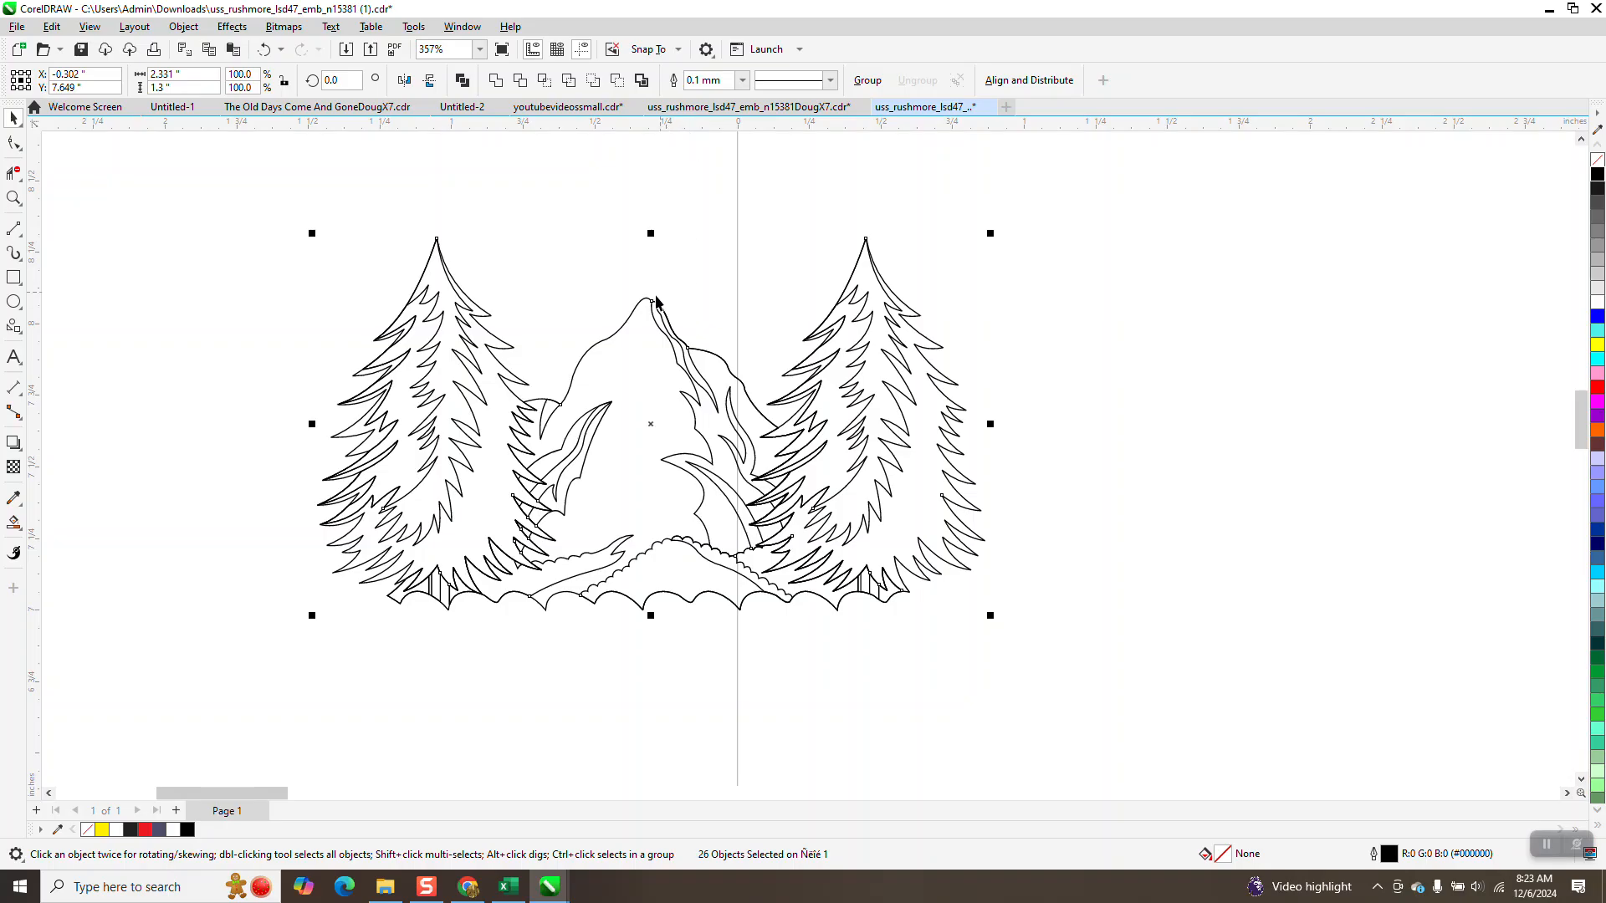
Try filling sections of both trees with black using Smart Fill, and undo all the tree fills.
{"action": "left_click", "coordinate": [13, 523]}
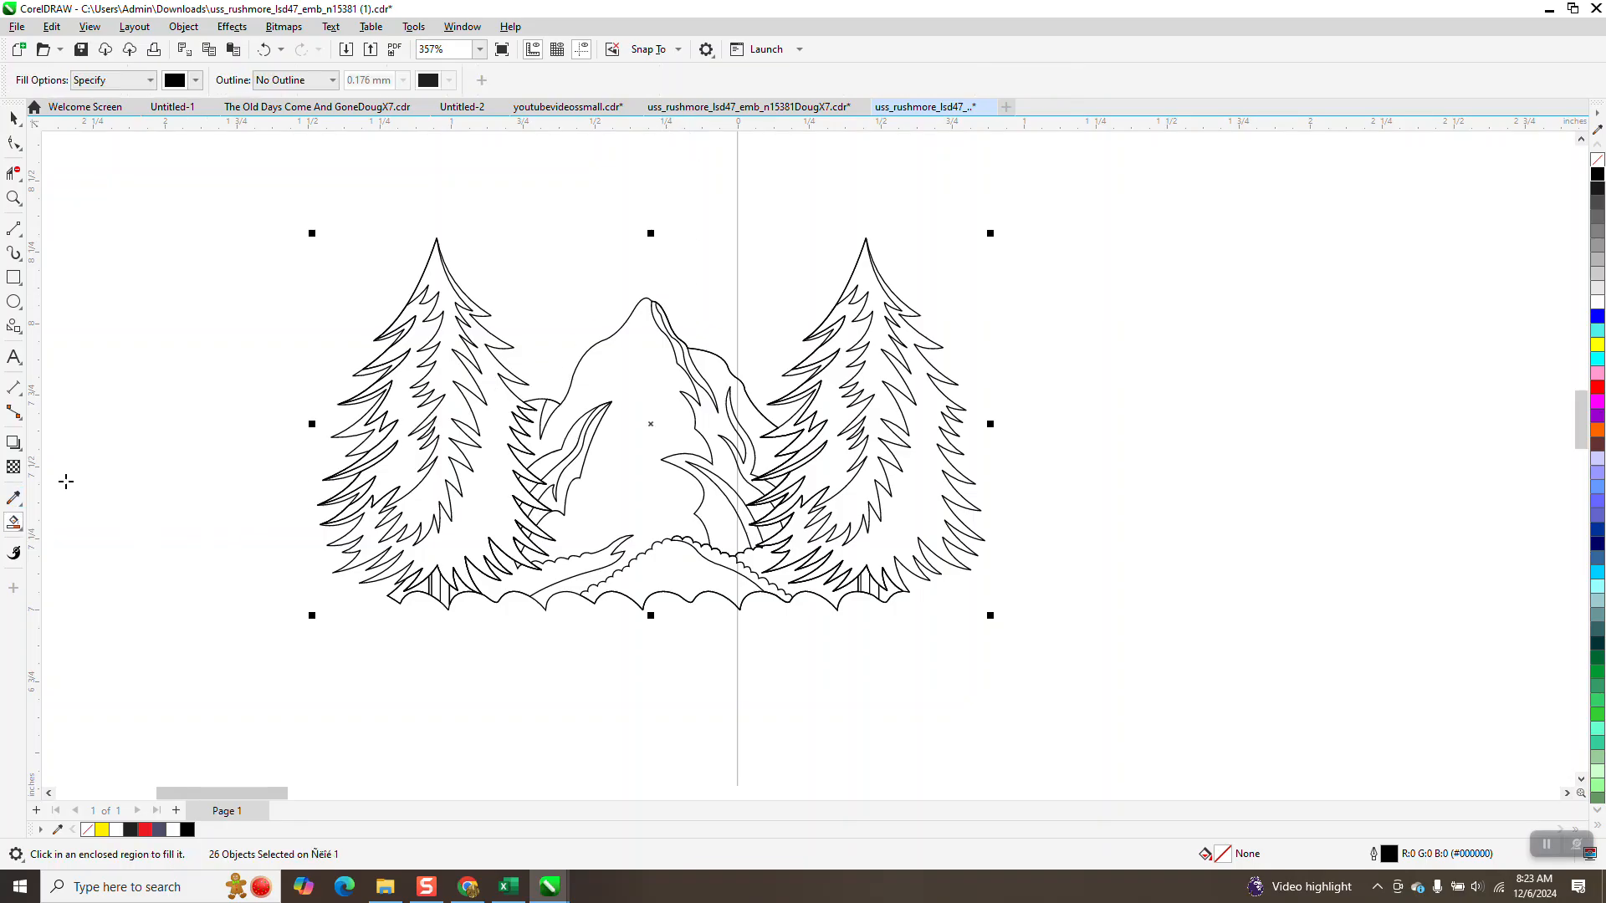
{"action": "left_click", "coordinate": [446, 362]}
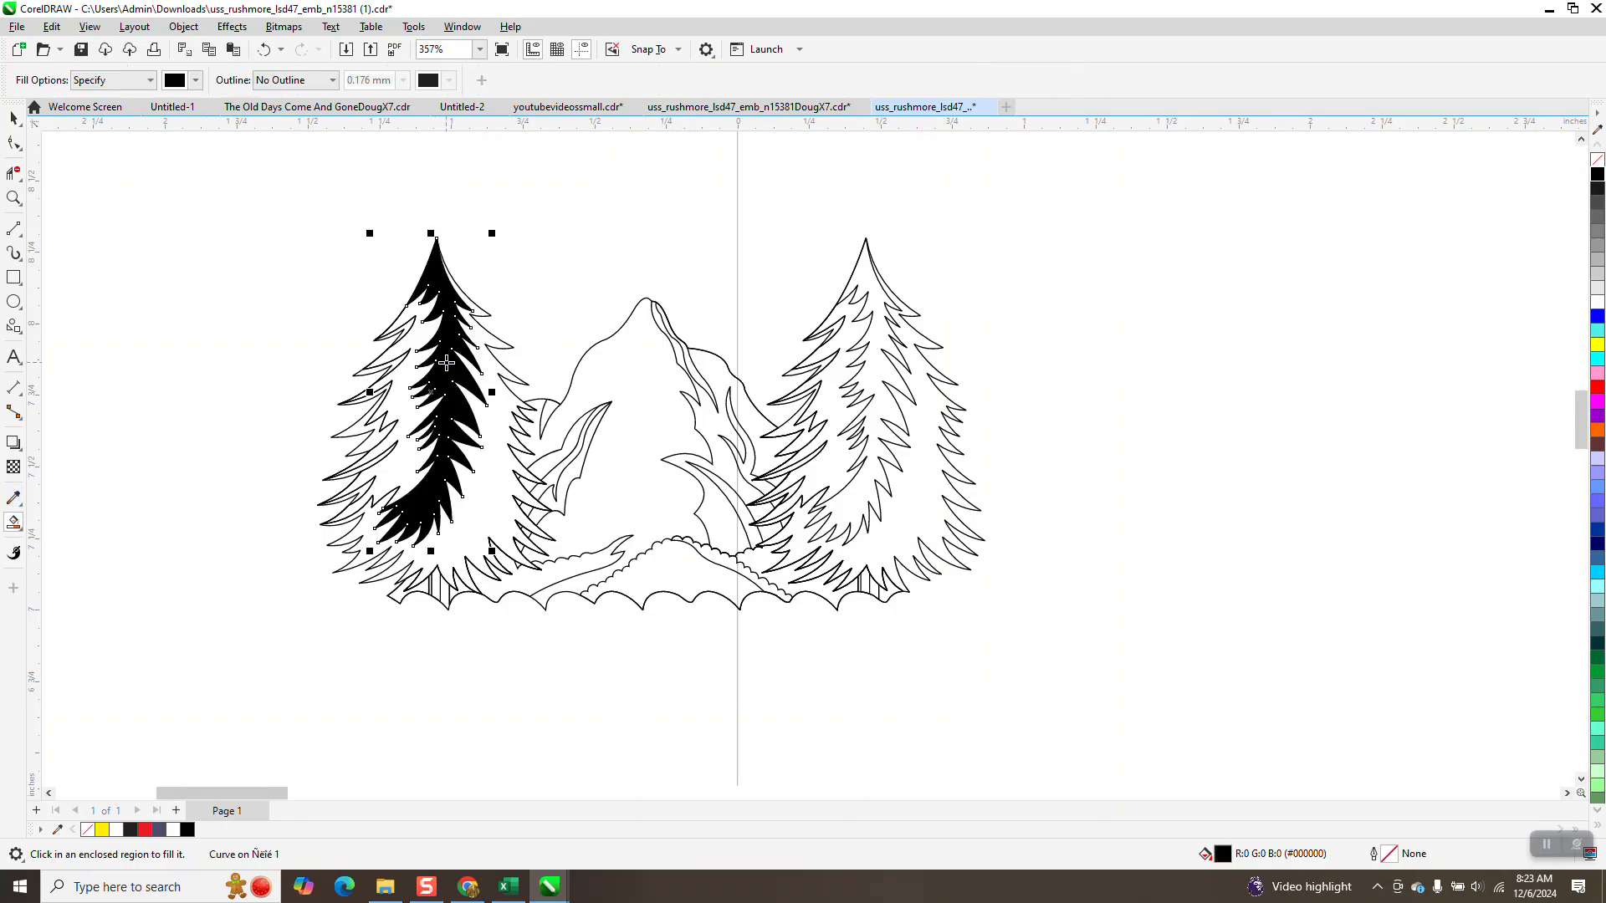
{"action": "left_click", "coordinate": [838, 405]}
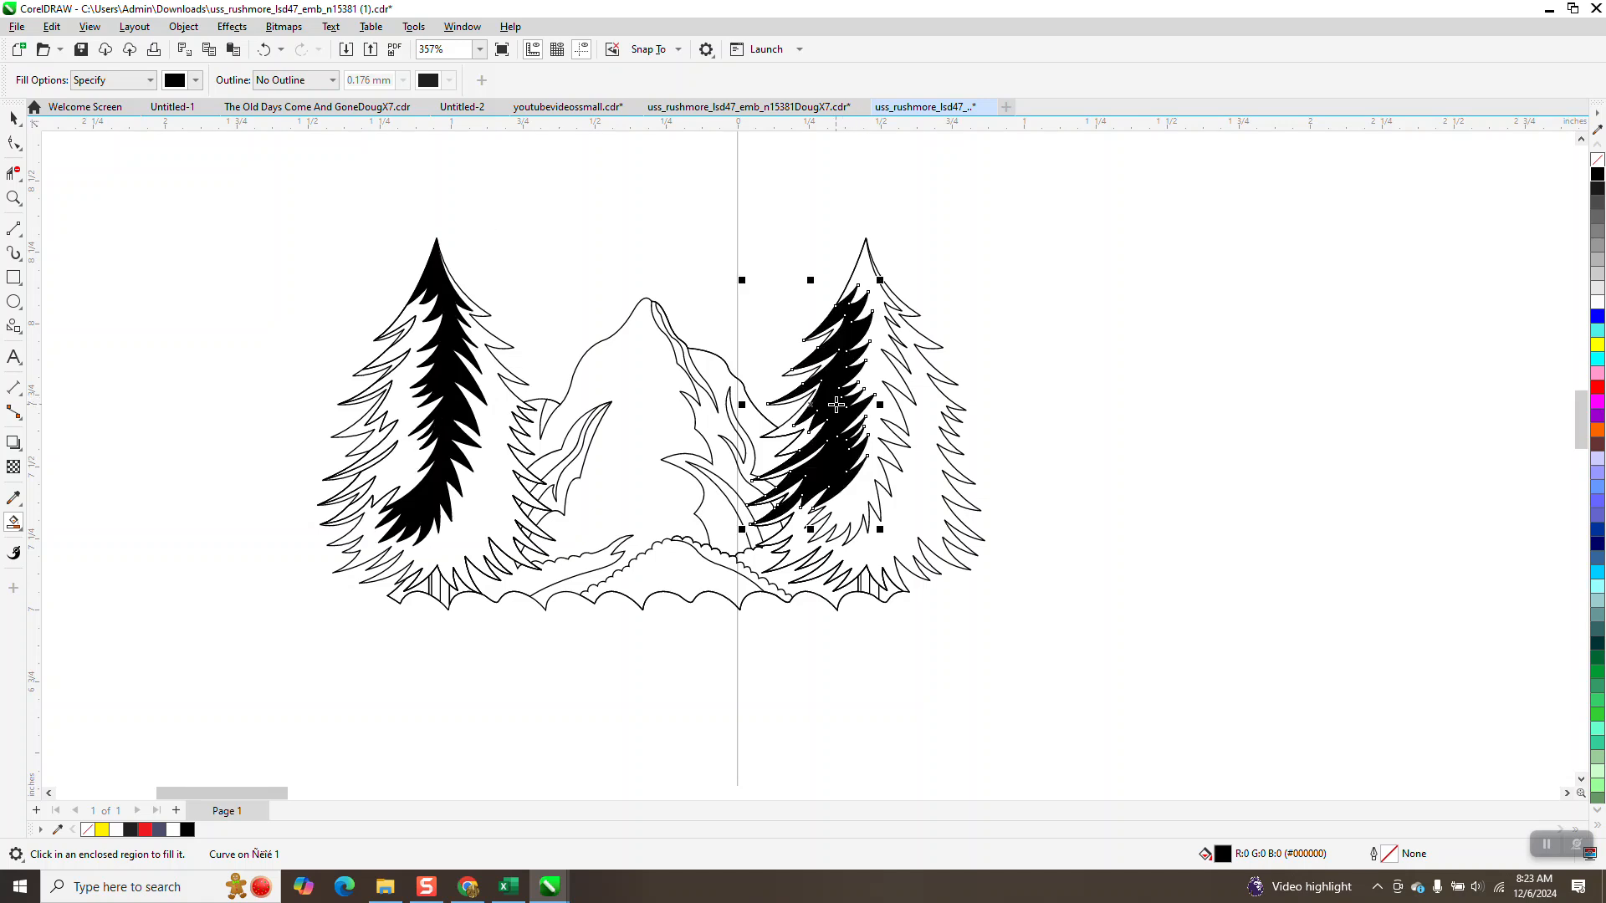
{"action": "left_click", "coordinate": [912, 475]}
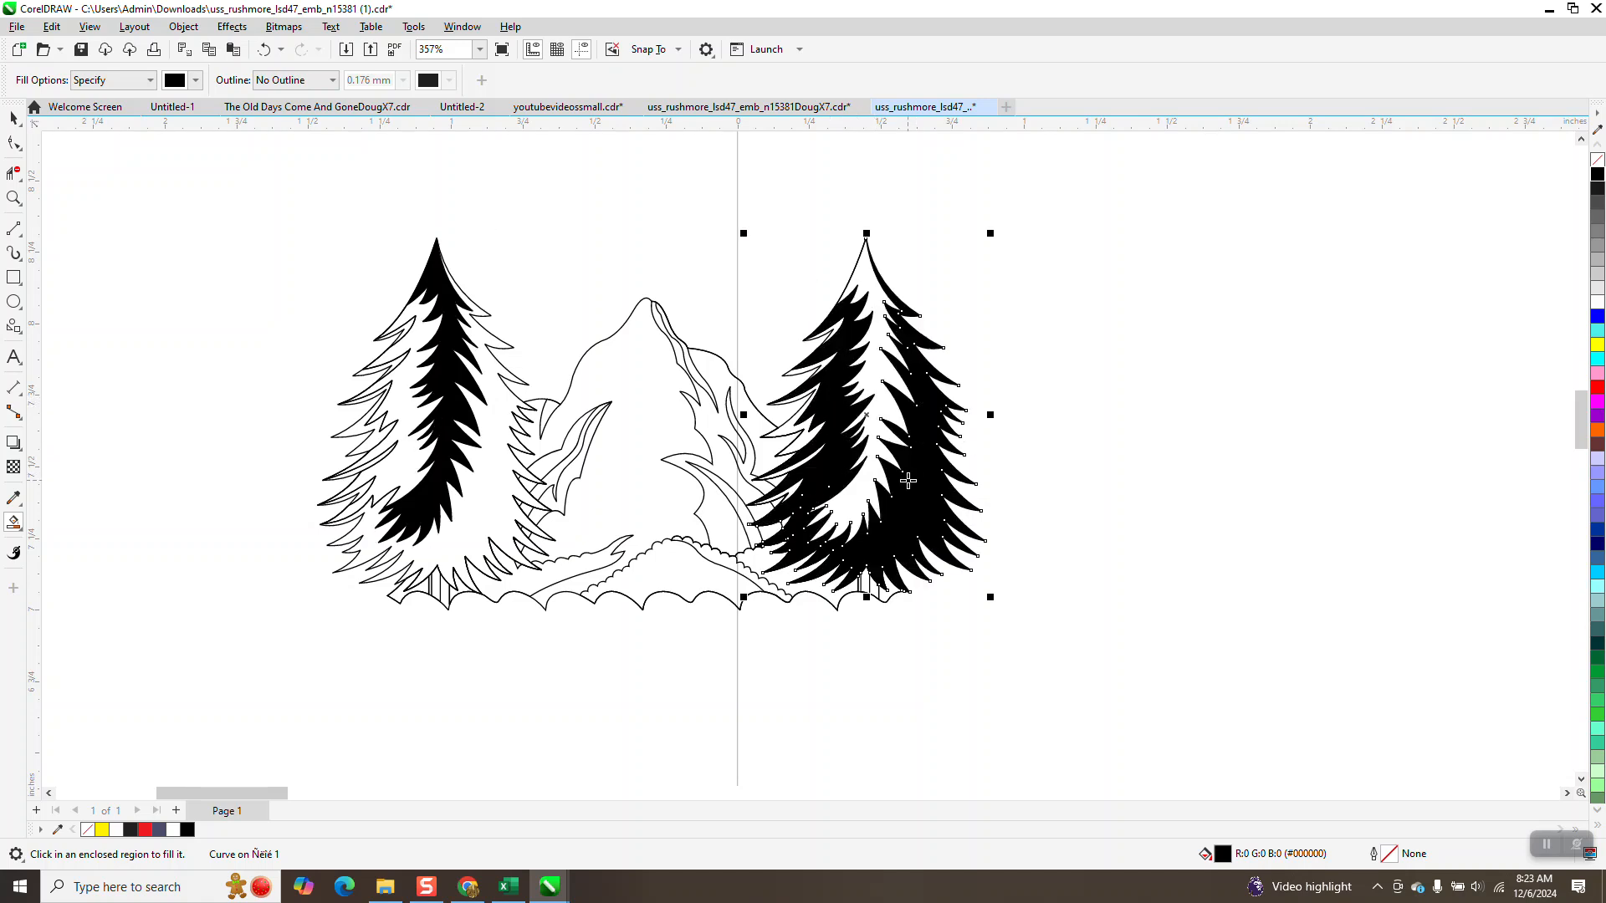
{"action": "left_click", "coordinate": [264, 50]}
{"action": "left_click", "coordinate": [264, 50]}
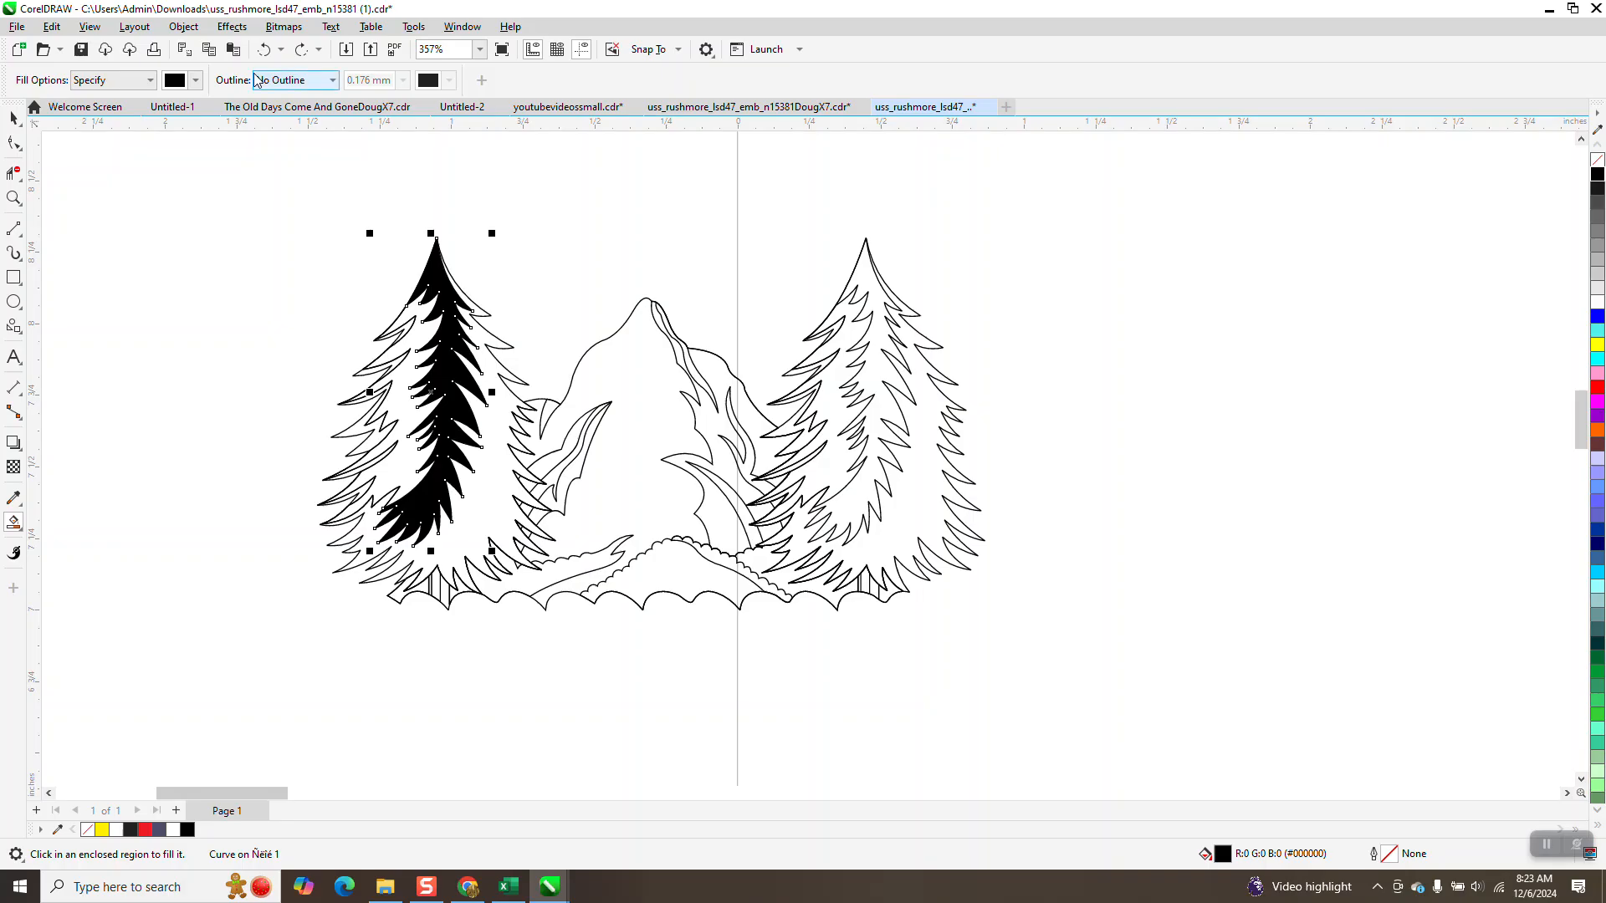
{"action": "left_click", "coordinate": [264, 50]}
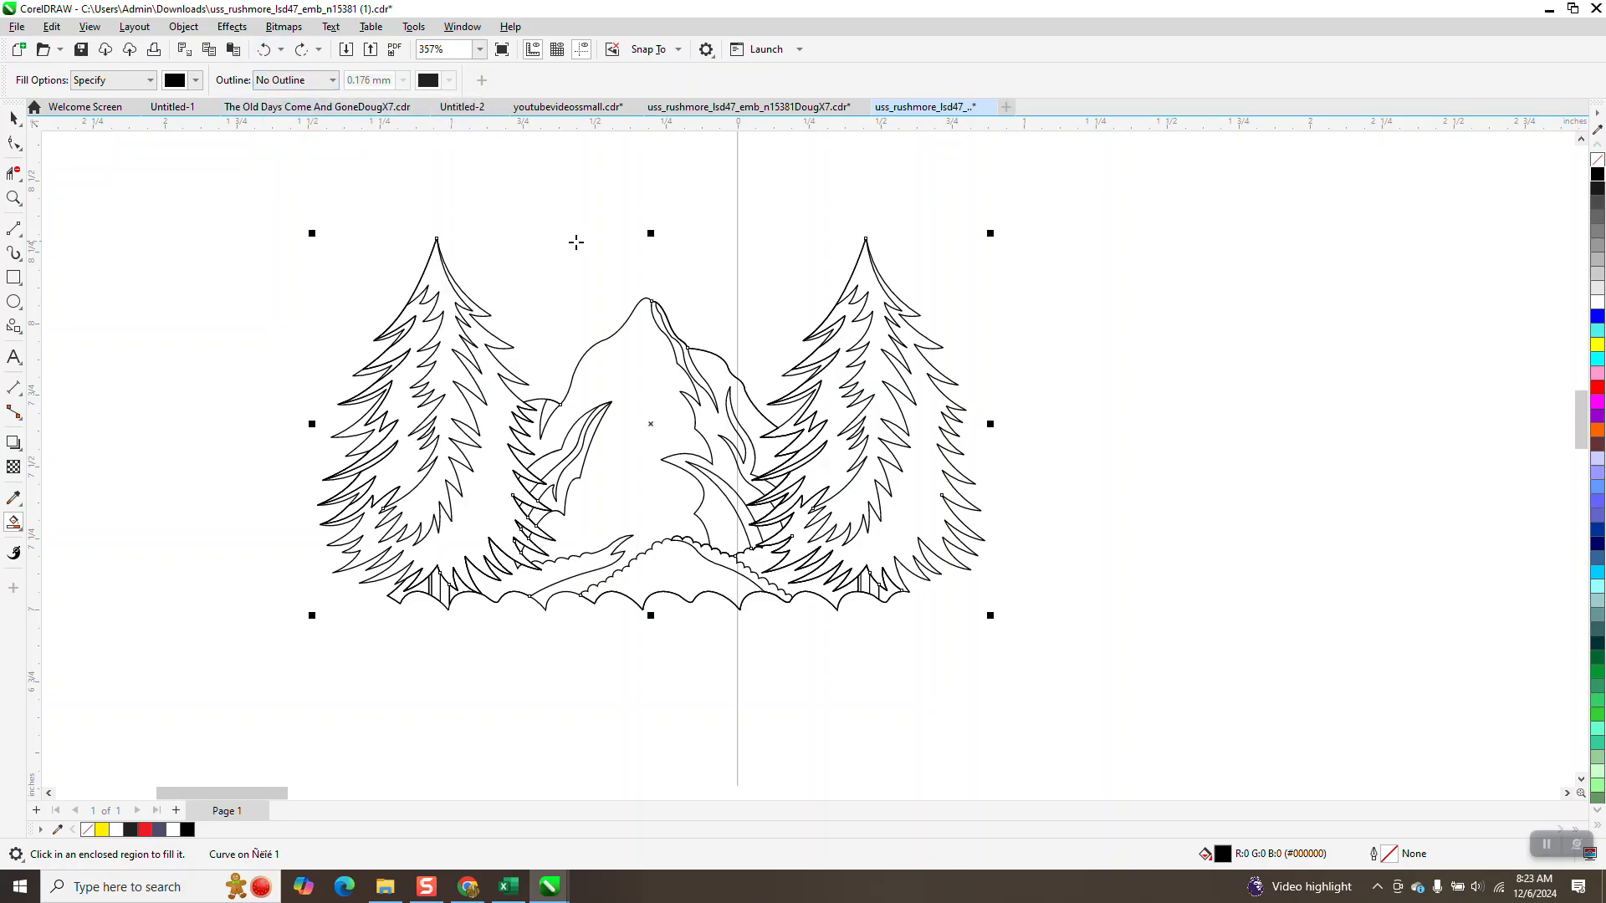
Fill the shadow areas on both sides of the mountain with black using Smart Fill.
{"action": "left_click", "coordinate": [680, 355]}
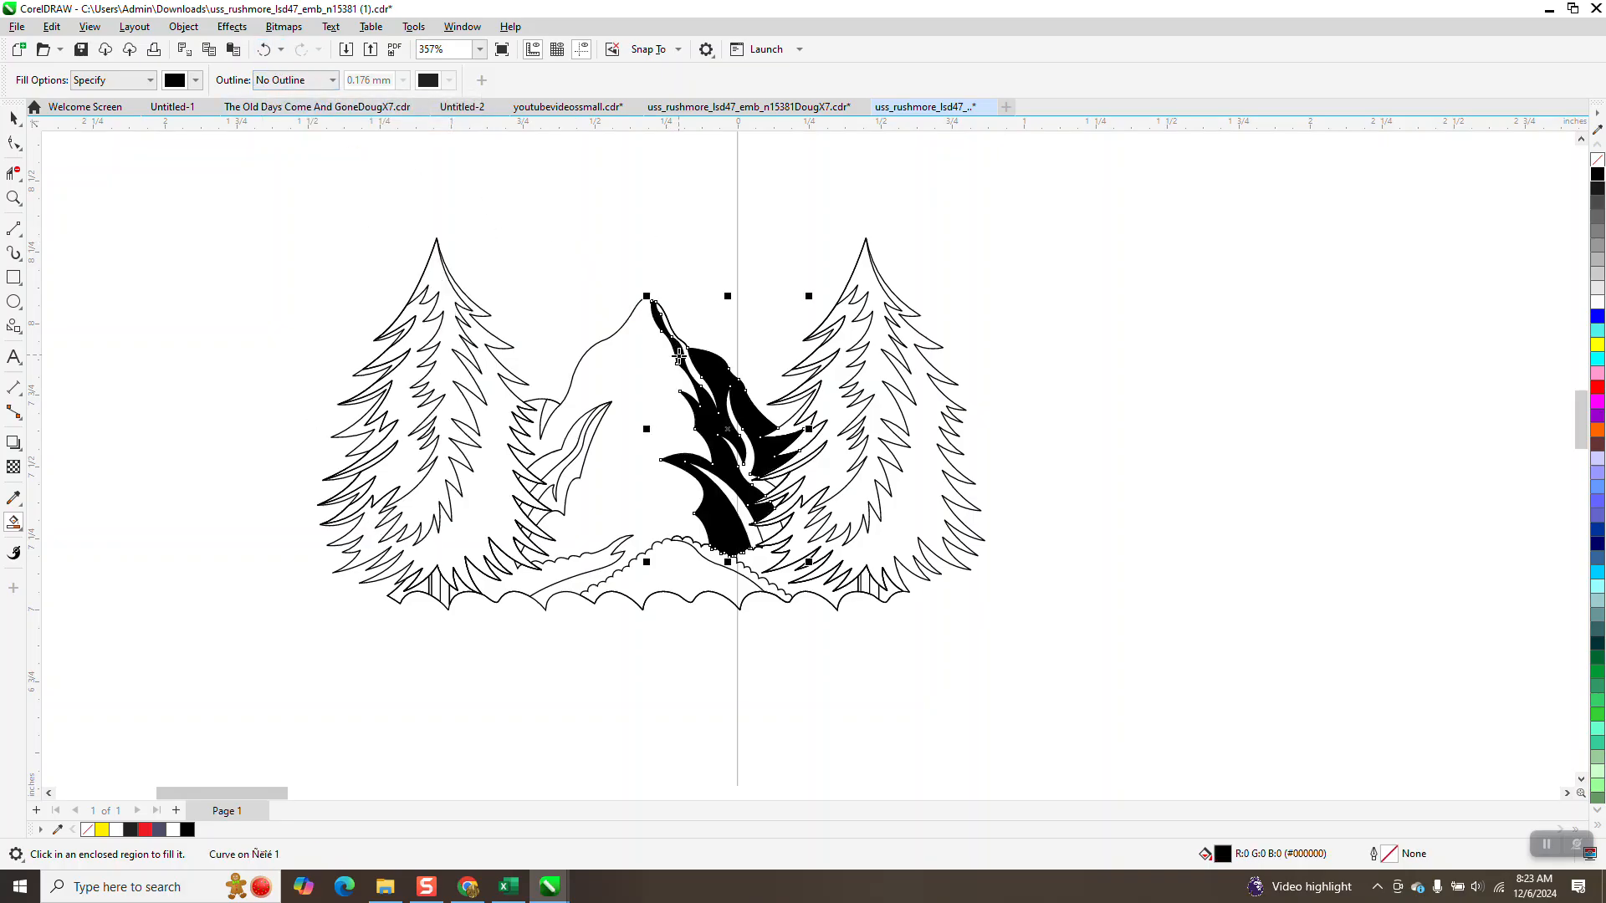
{"action": "left_click", "coordinate": [574, 444]}
{"action": "left_click", "coordinate": [574, 465]}
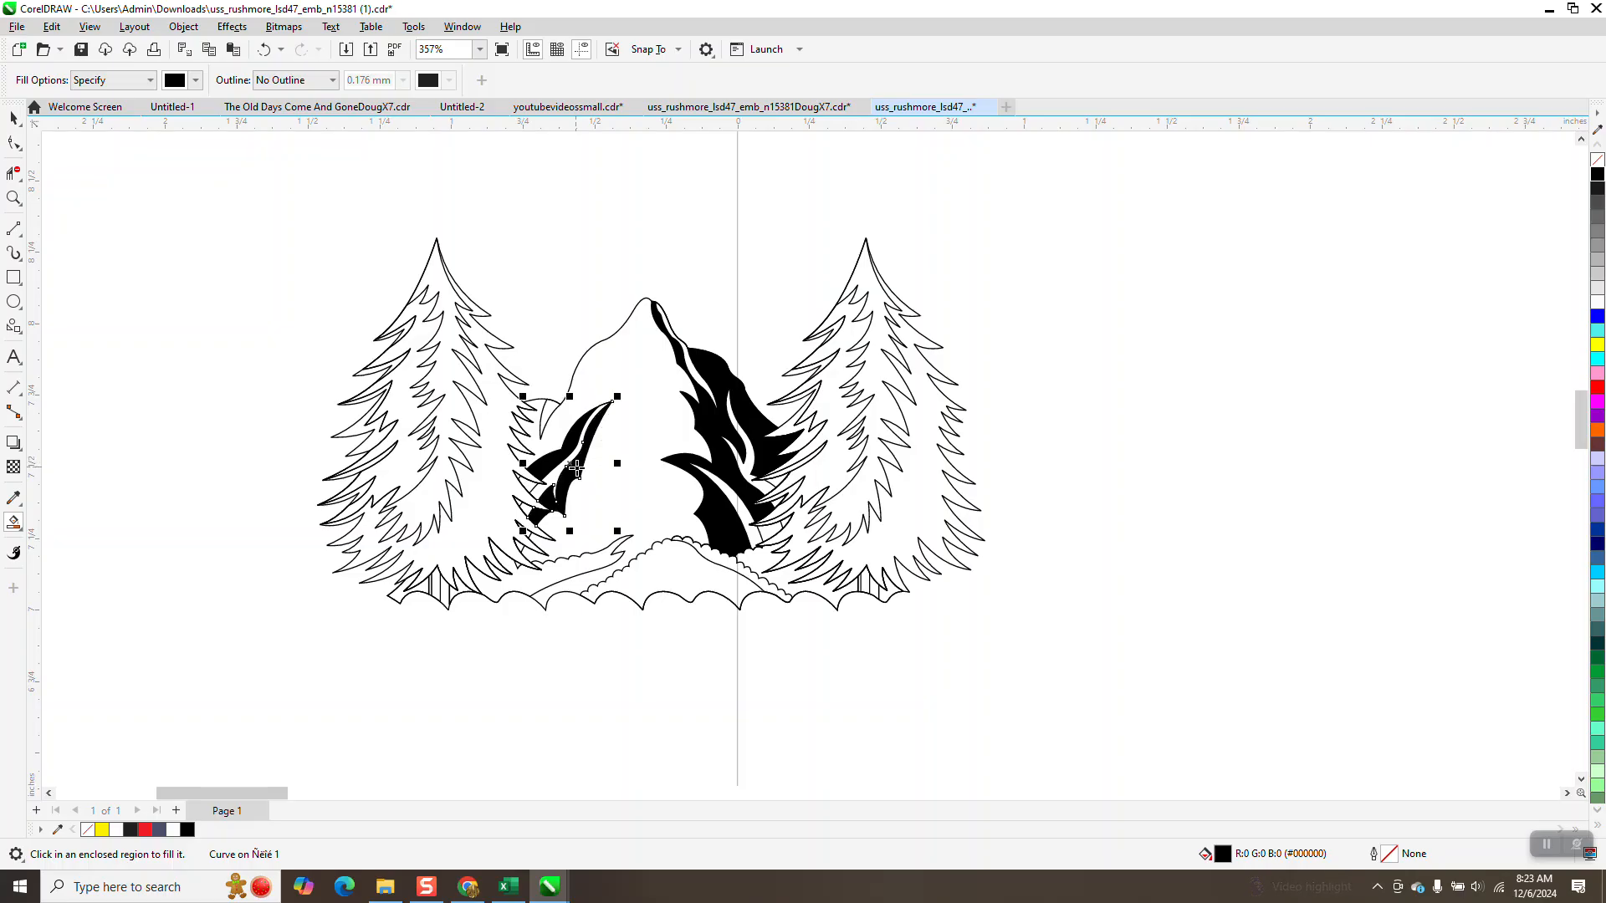
Select the tree and mountain crest with its fills and move it 320 mm right onto the emblem's black rope twists.
{"action": "left_click", "coordinate": [13, 117]}
{"action": "scroll", "coordinate": [378, 237], "scroll_direction": "down", "scroll_amount": 1}
{"action": "left_click_drag", "start_coordinate": [304, 210], "coordinate": [681, 456]}
{"action": "scroll", "coordinate": [596, 483], "scroll_direction": "down", "scroll_amount": 3}
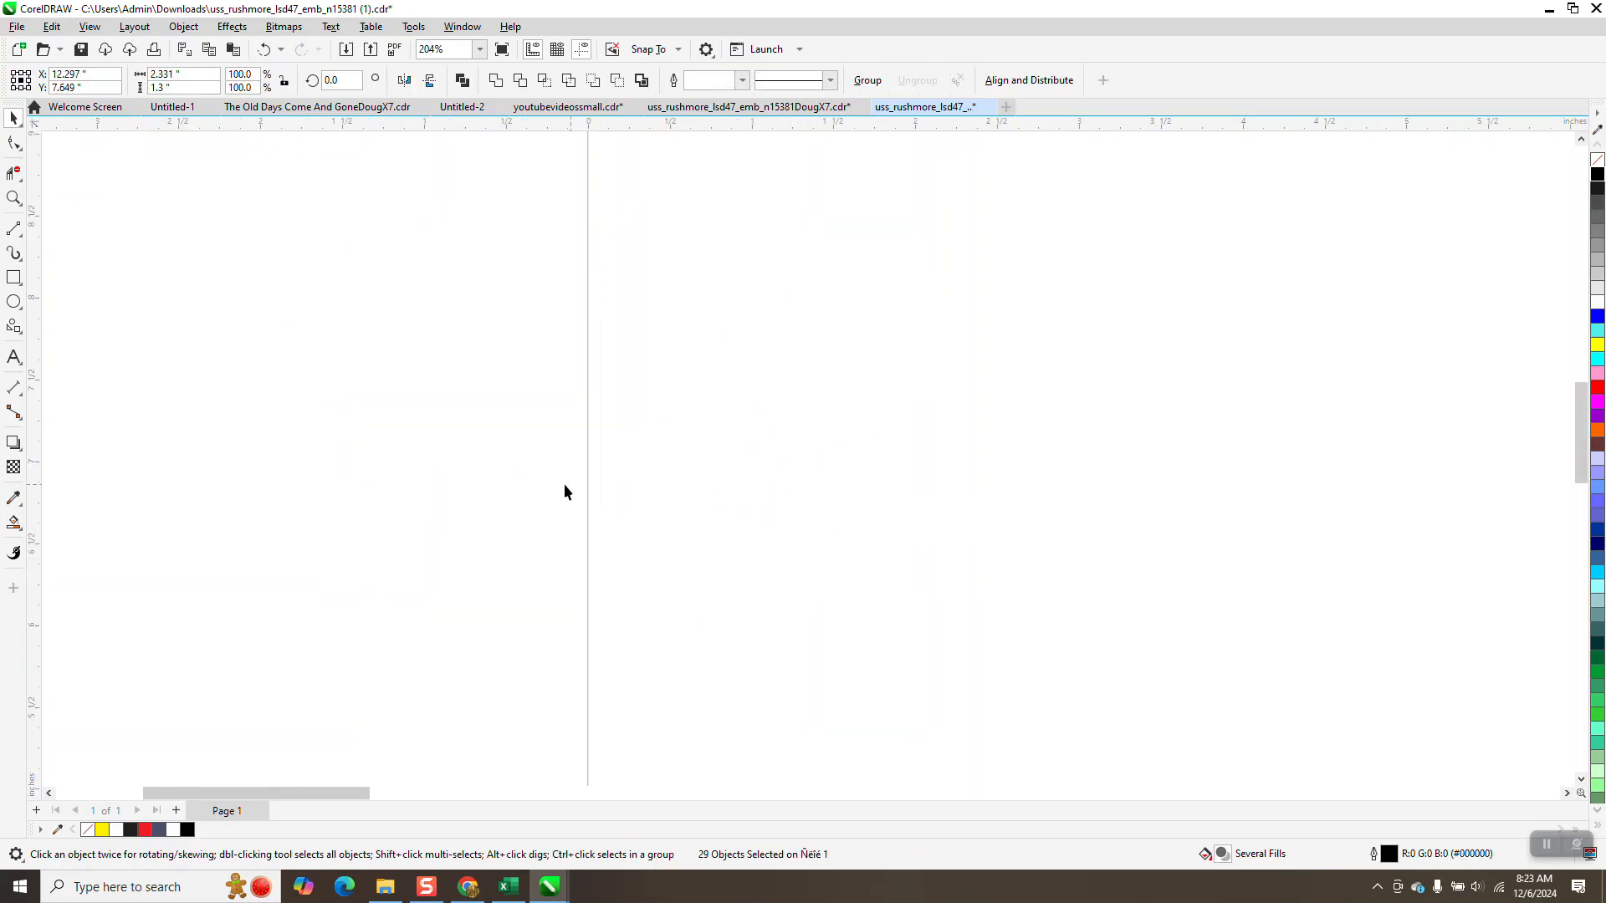
{"action": "left_click", "coordinate": [13, 198]}
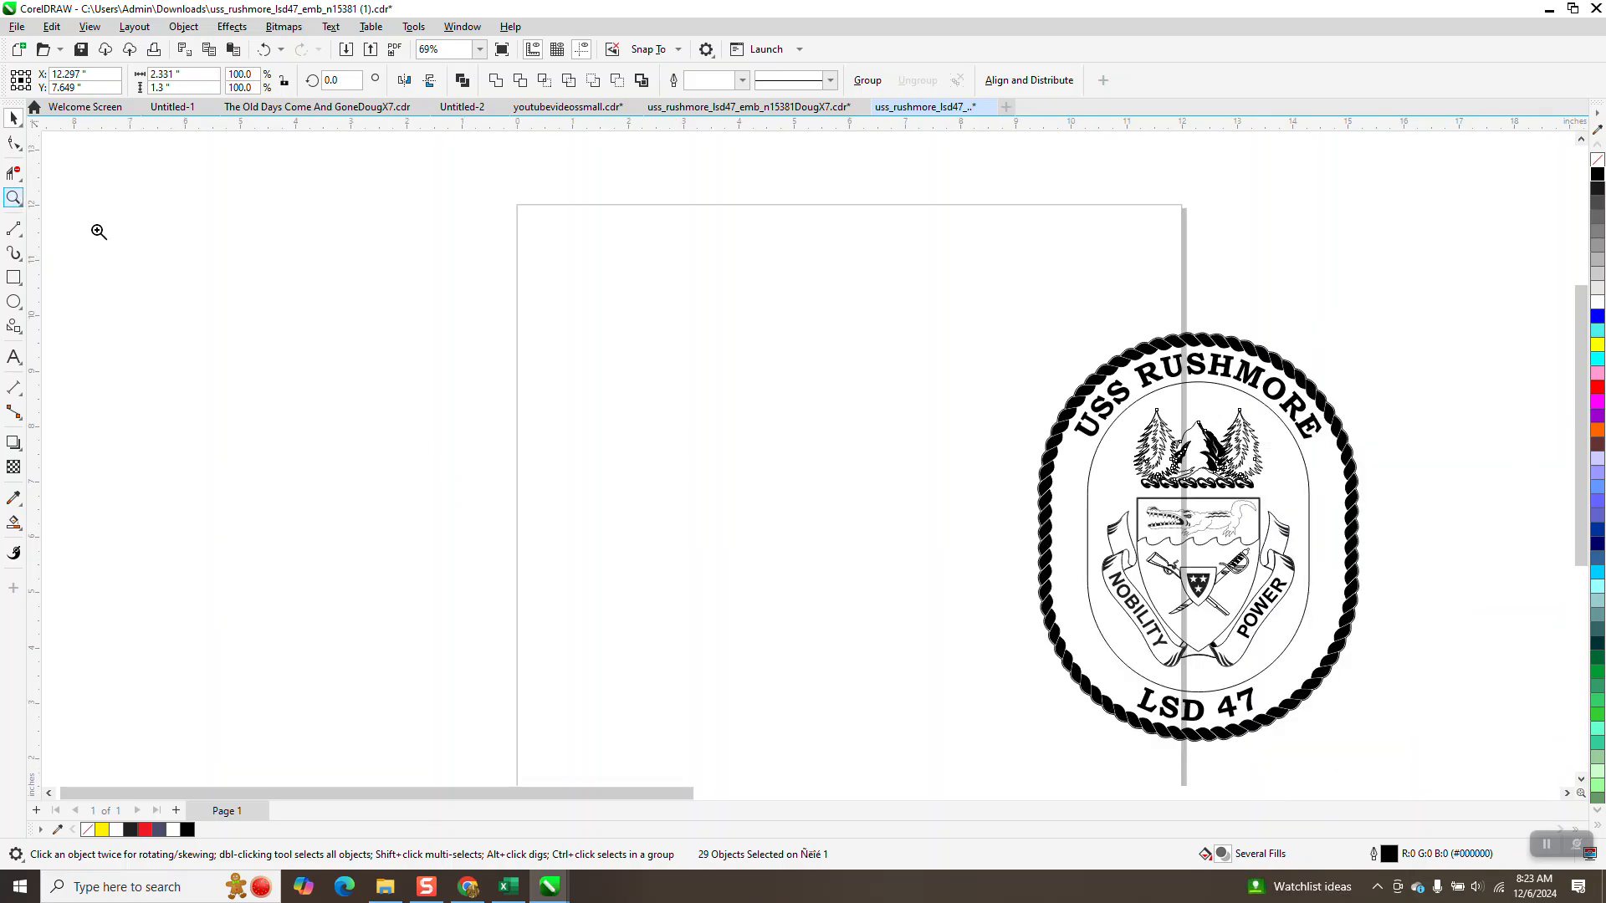
{"action": "left_click_drag", "start_coordinate": [1007, 344], "coordinate": [1353, 556]}
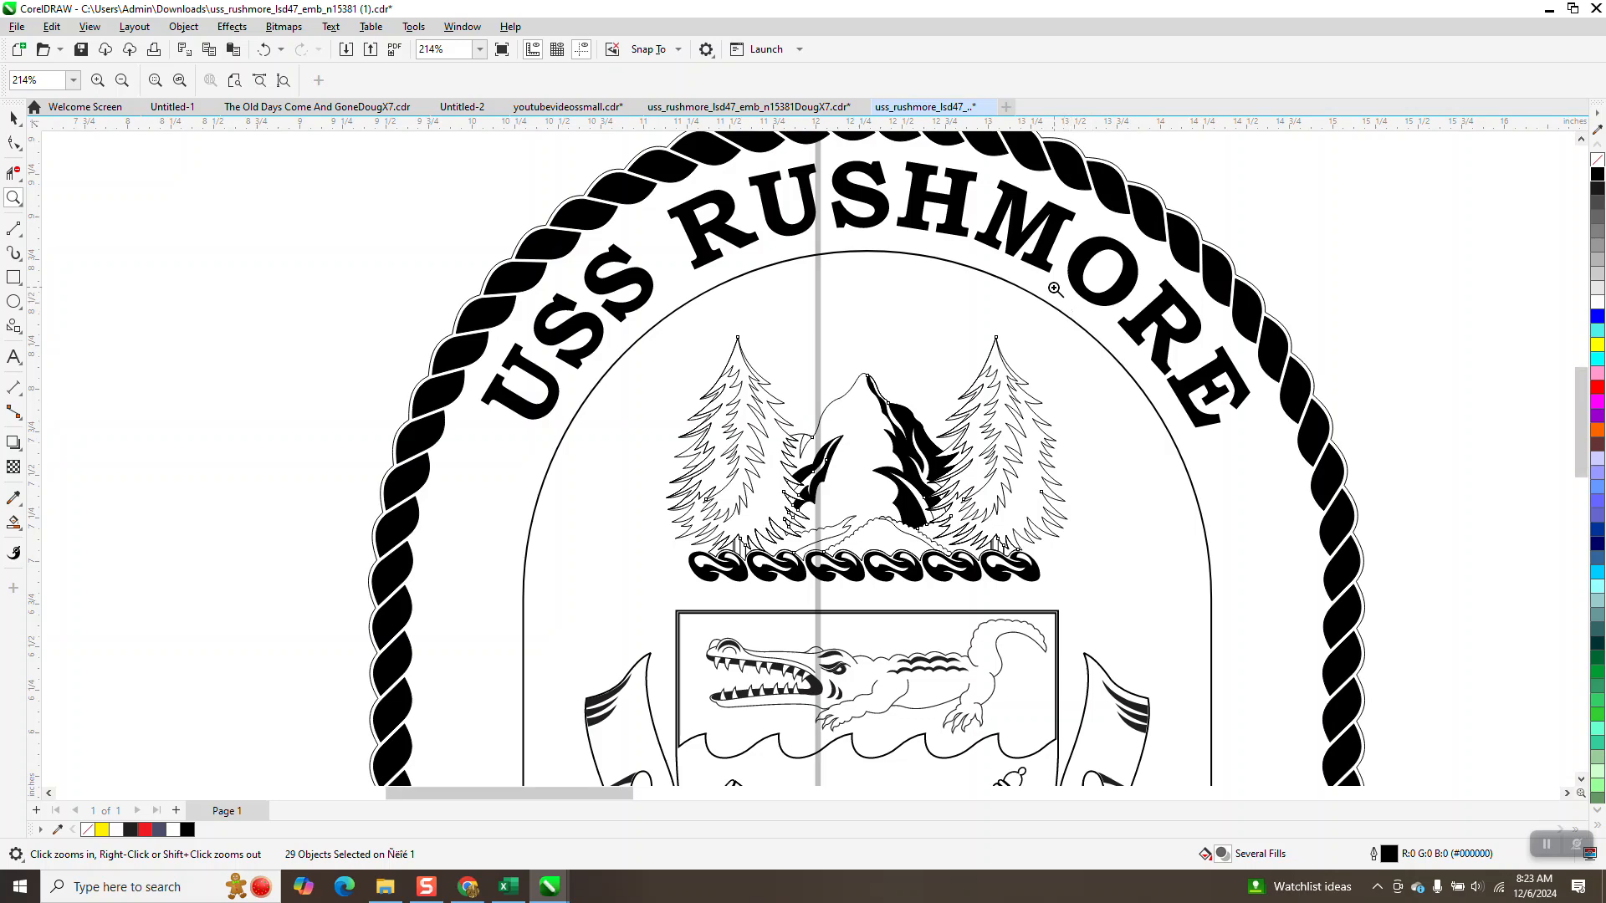
Examine the USS Omaha tumbler photo for its engraving style and compare it with the reassembled Rushmore emblem.
{"action": "scroll", "coordinate": [1054, 288], "scroll_direction": "down", "scroll_amount": 1}
{"action": "scroll", "coordinate": [1050, 297], "scroll_direction": "down", "scroll_amount": 1}
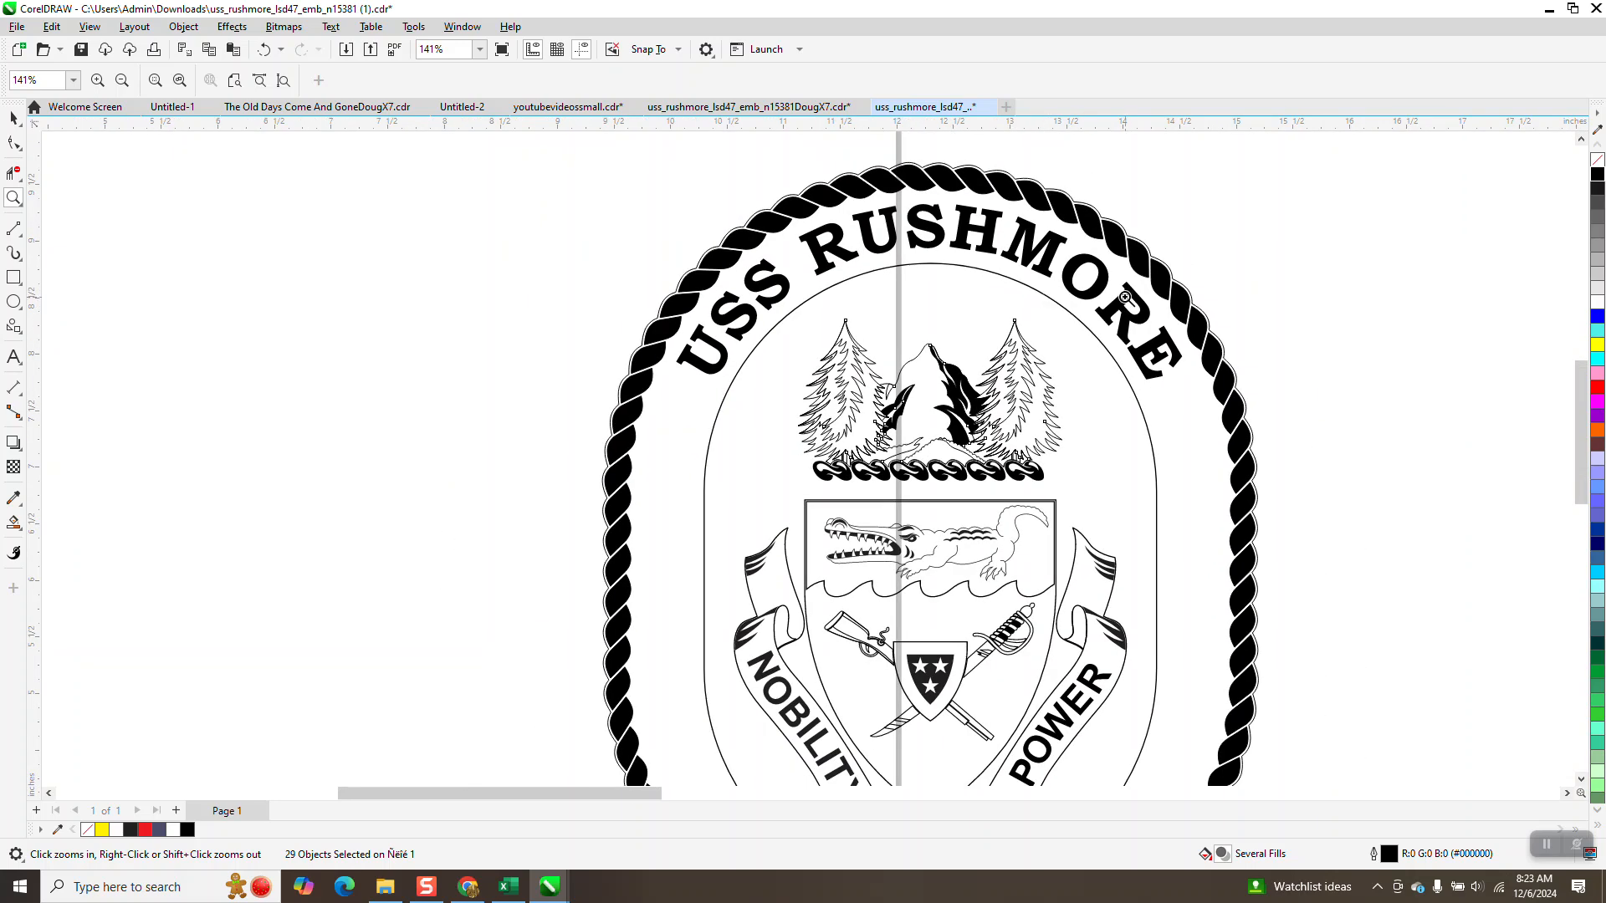
{"action": "scroll", "coordinate": [1130, 299], "scroll_direction": "down", "scroll_amount": 5}
{"action": "scroll", "coordinate": [1085, 435], "scroll_direction": "down", "scroll_amount": 4}
{"action": "left_click_drag", "start_coordinate": [1407, 423], "coordinate": [1546, 529]}
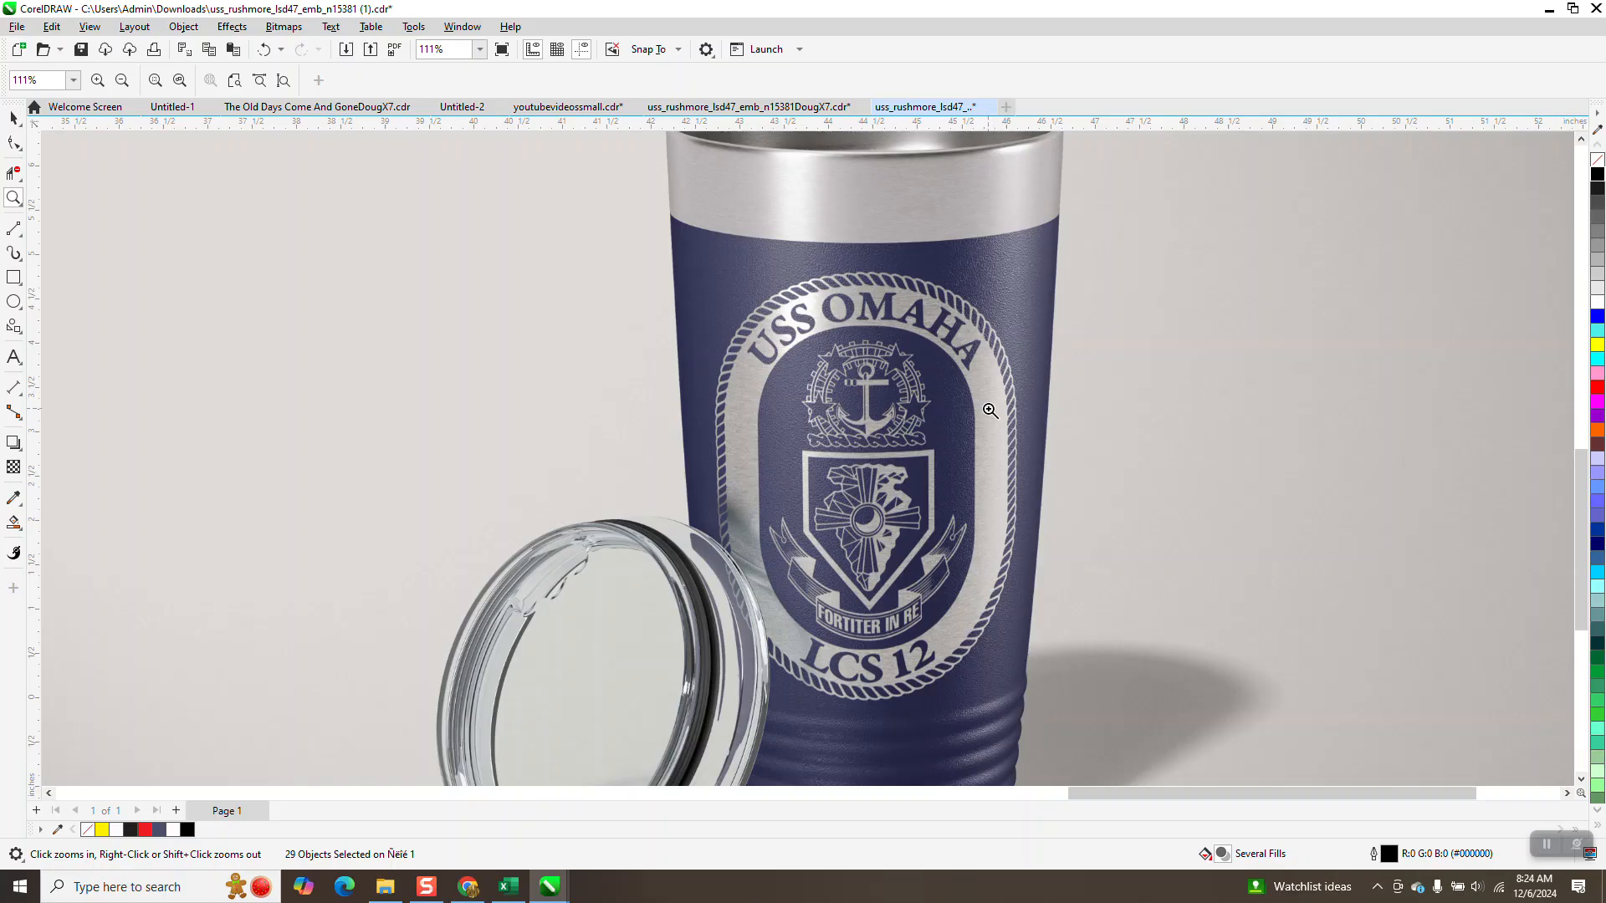
{"action": "scroll", "coordinate": [991, 404], "scroll_direction": "down", "scroll_amount": 4}
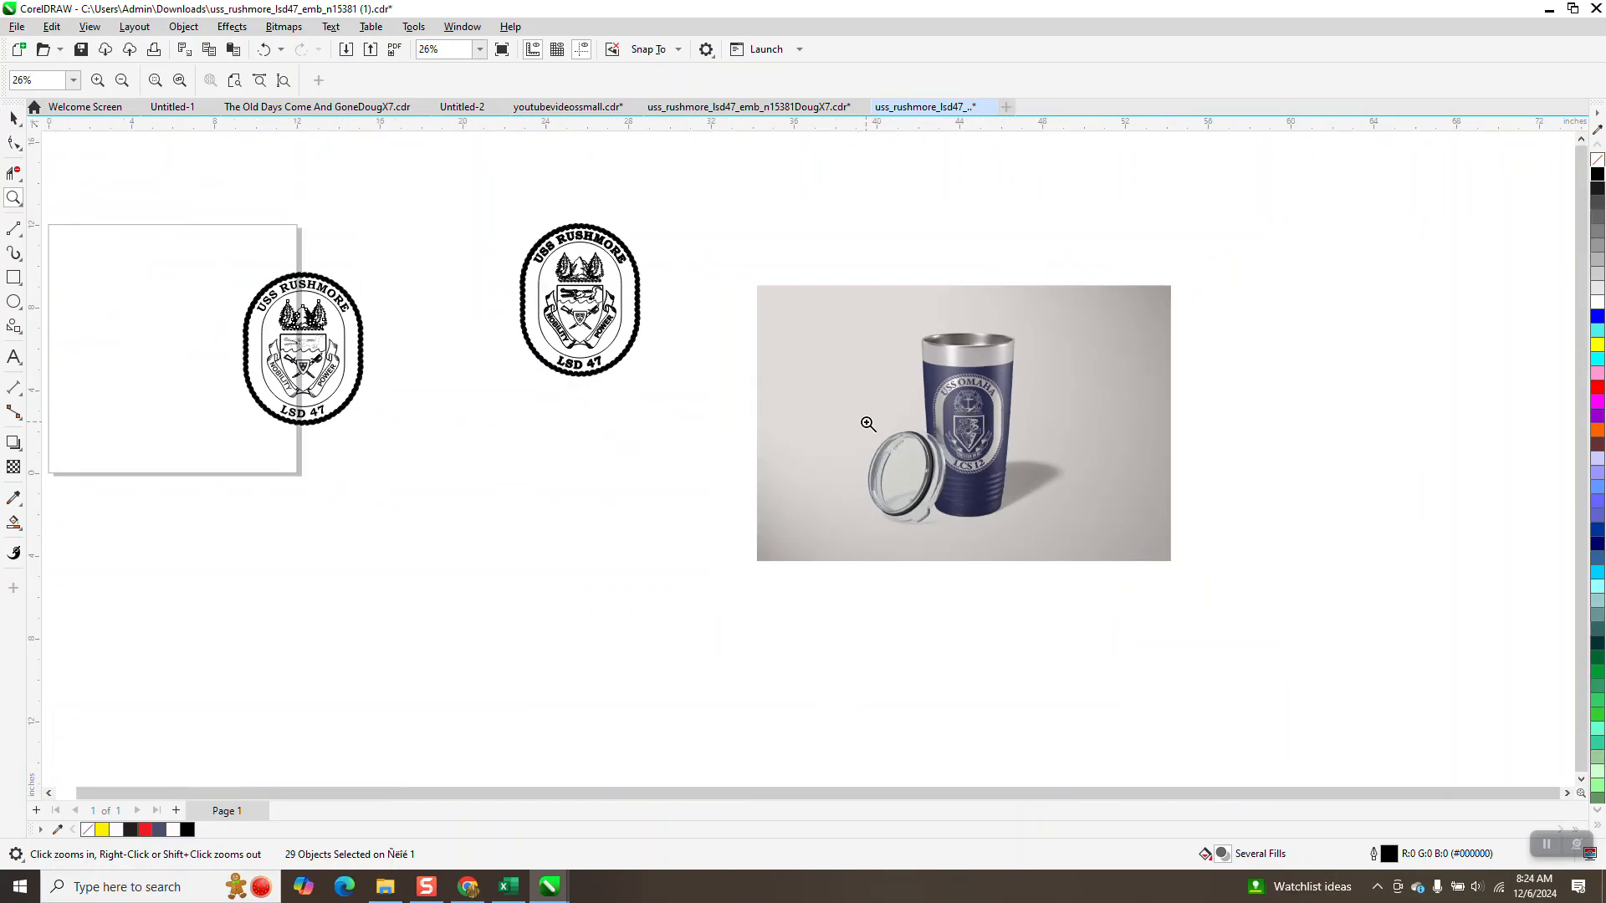
{"action": "left_click_drag", "start_coordinate": [225, 283], "coordinate": [502, 441]}
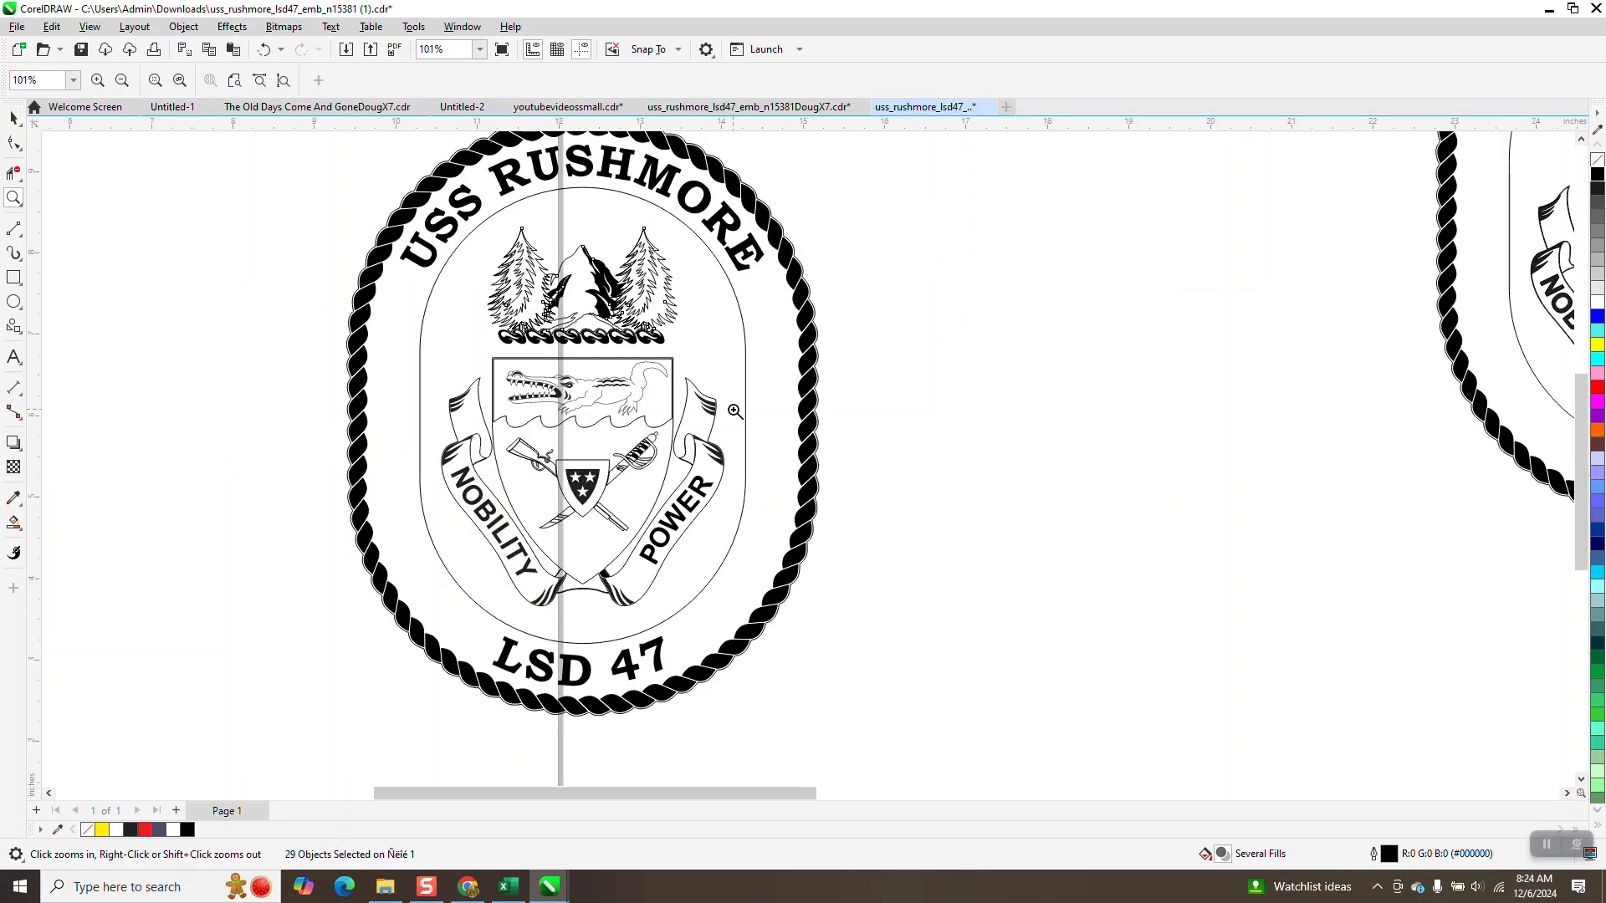
{"action": "scroll", "coordinate": [778, 402], "scroll_direction": "down", "scroll_amount": 2}
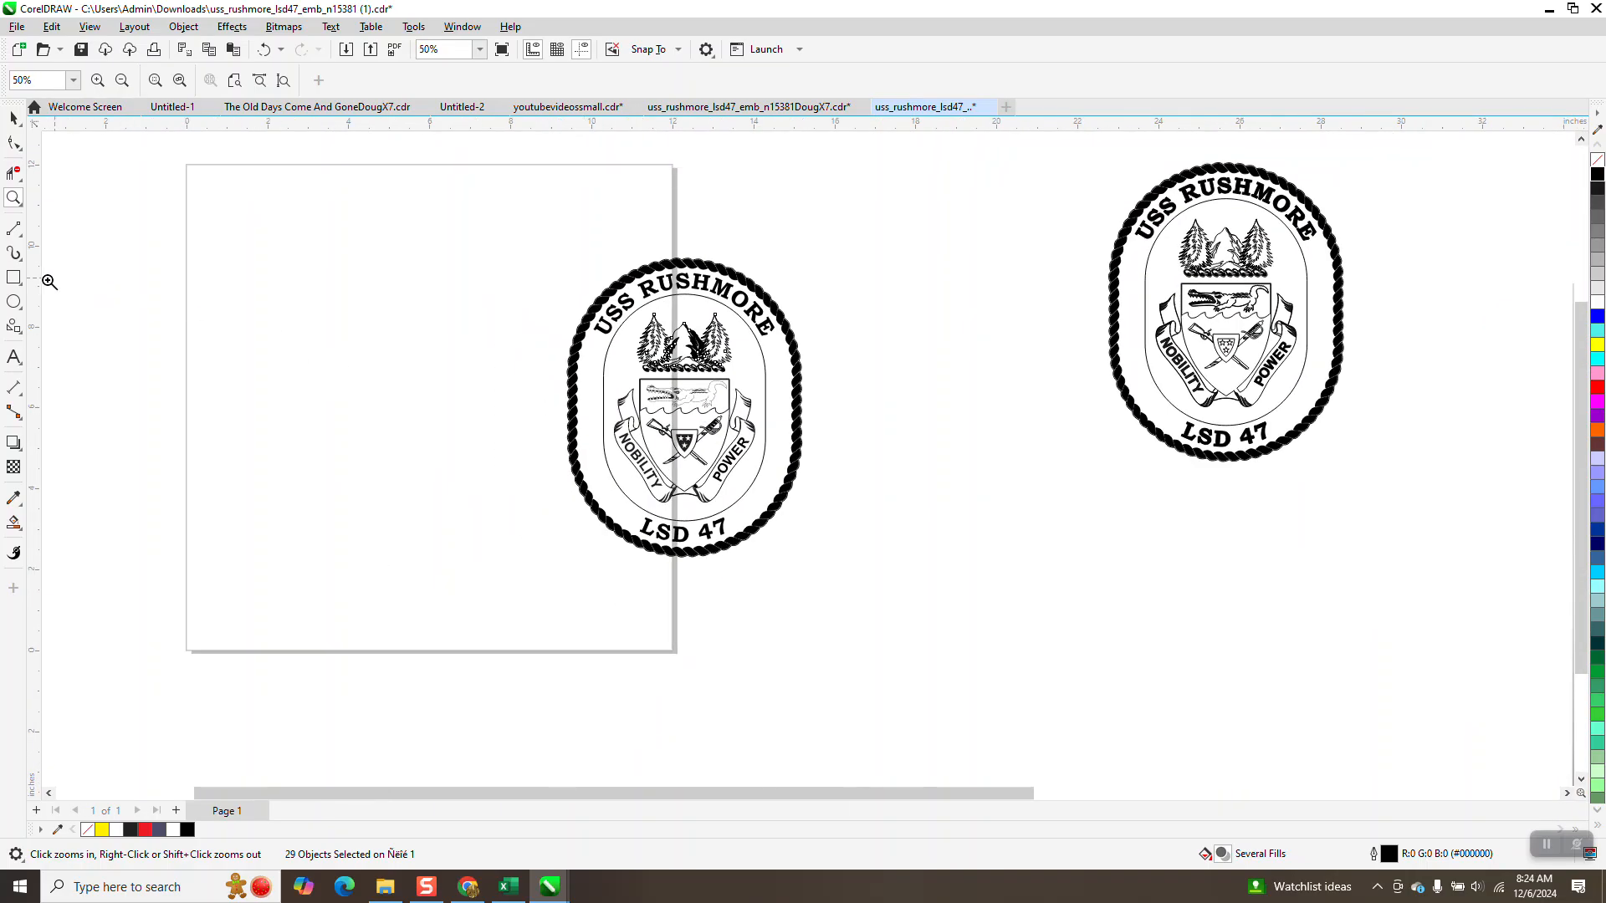
Draw a yellow rectangle about 9.1 by 8.1 inches over the reassembled emblem and send it behind the artwork.
{"action": "left_click", "coordinate": [14, 277]}
{"action": "left_click_drag", "start_coordinate": [513, 234], "coordinate": [883, 562]}
{"action": "left_click", "coordinate": [1598, 344]}
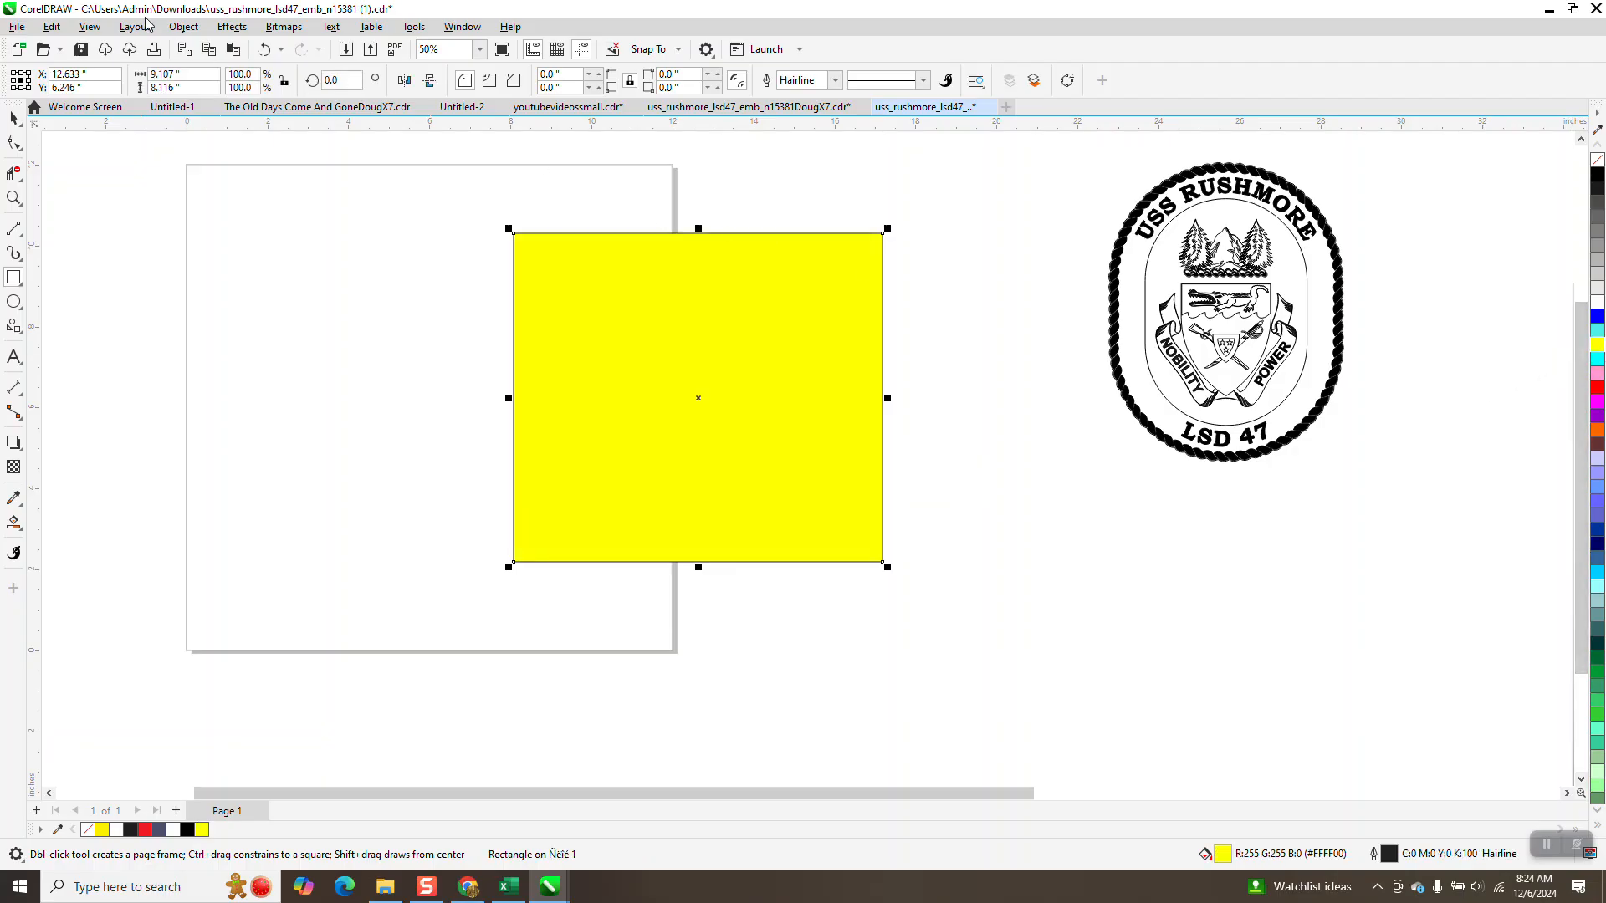
{"action": "left_click", "coordinate": [188, 27]}
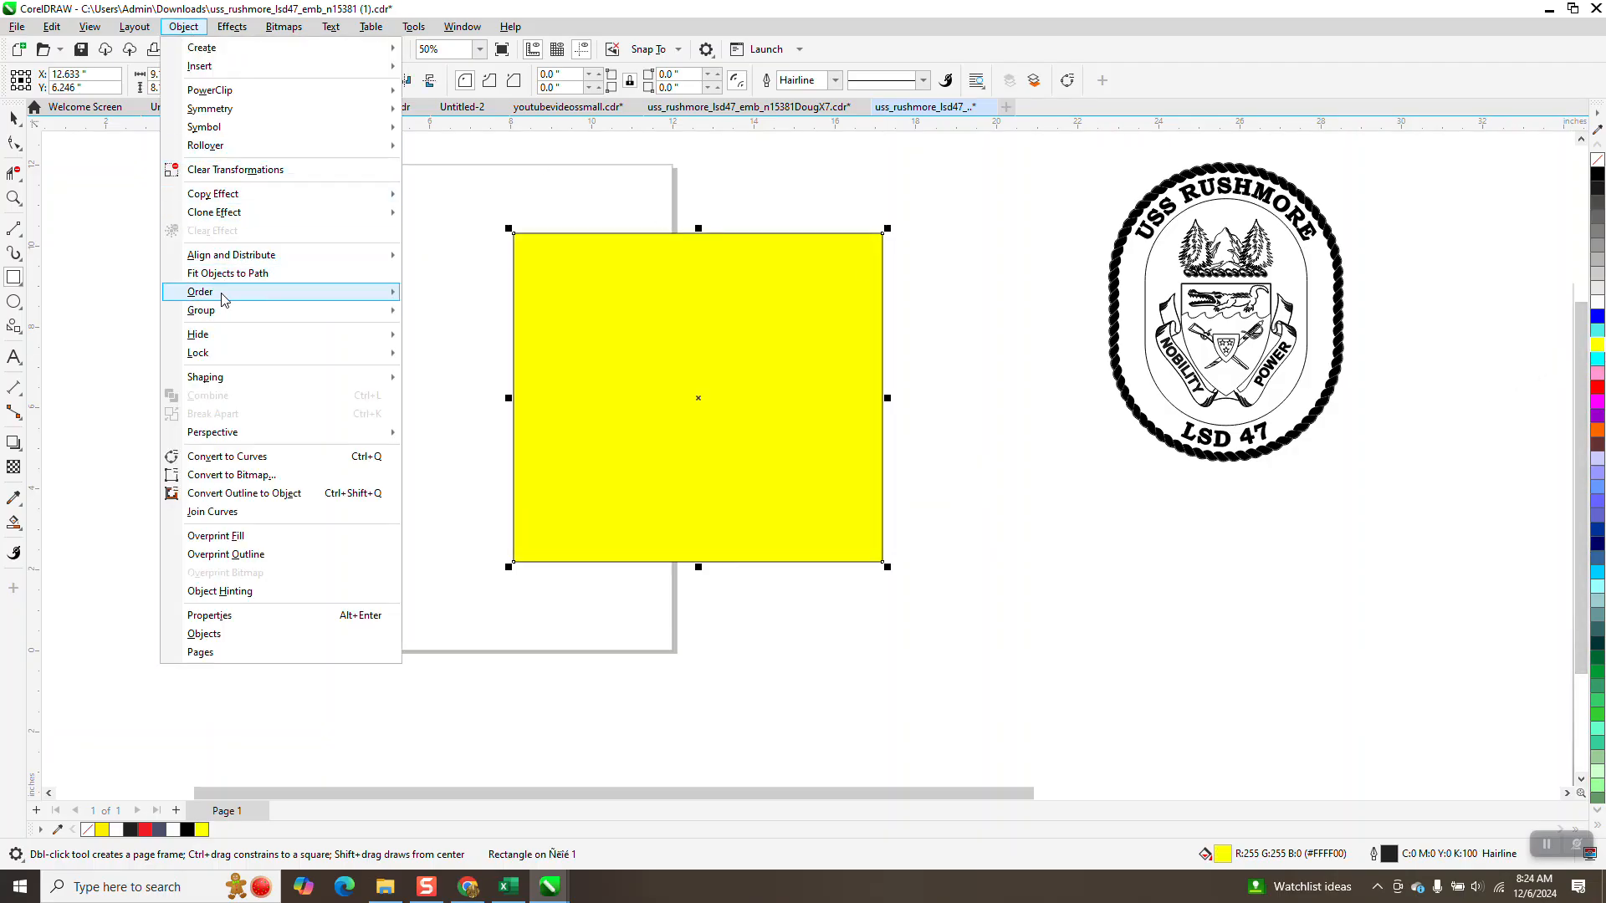
{"action": "mouse_move", "coordinate": [319, 297]}
{"action": "left_click", "coordinate": [418, 310]}
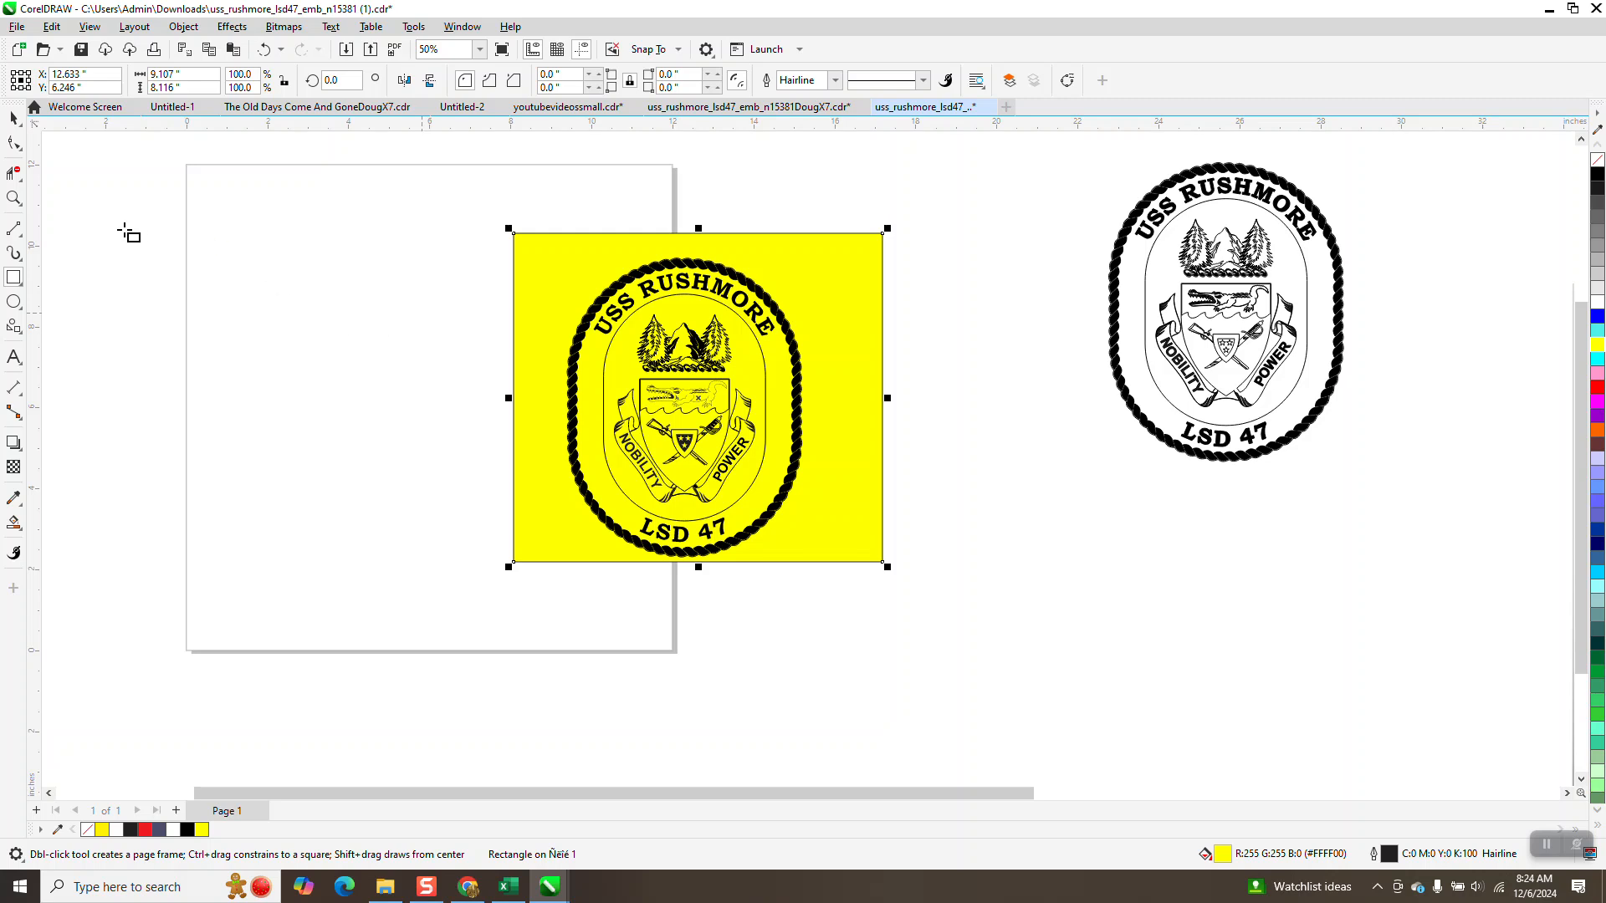
Fill the narrow strip along the rifle stock's upper edge with black using Smart Fill, and undo the further fill attempted on the stock.
{"action": "left_click", "coordinate": [14, 198]}
{"action": "left_click_drag", "start_coordinate": [569, 235], "coordinate": [892, 560]}
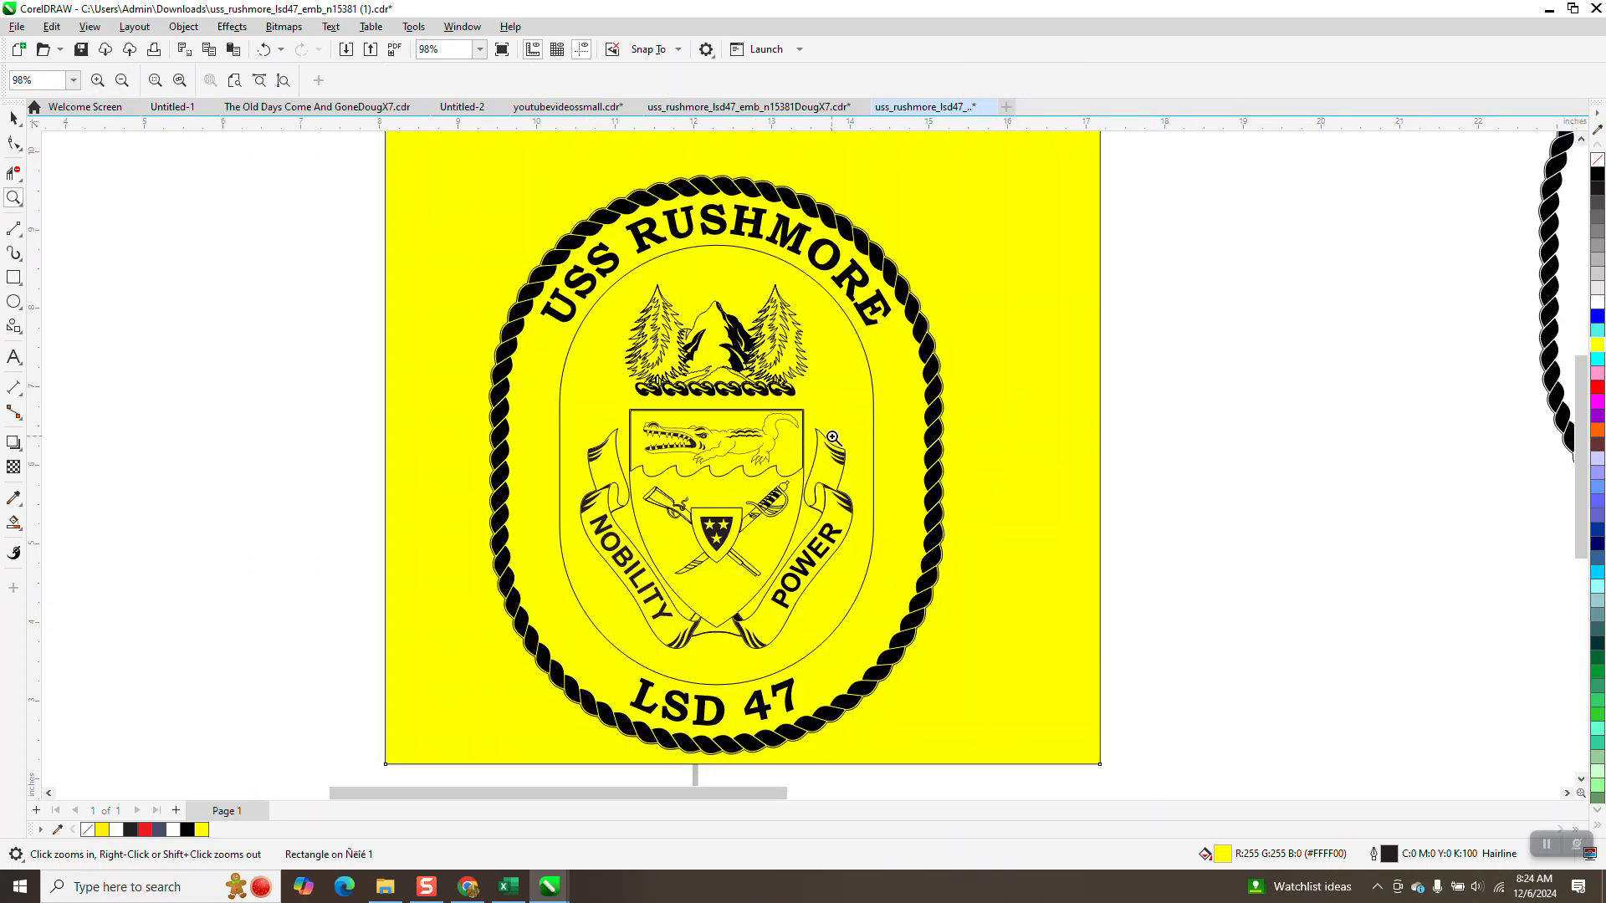
{"action": "left_click_drag", "start_coordinate": [609, 393], "coordinate": [881, 523]}
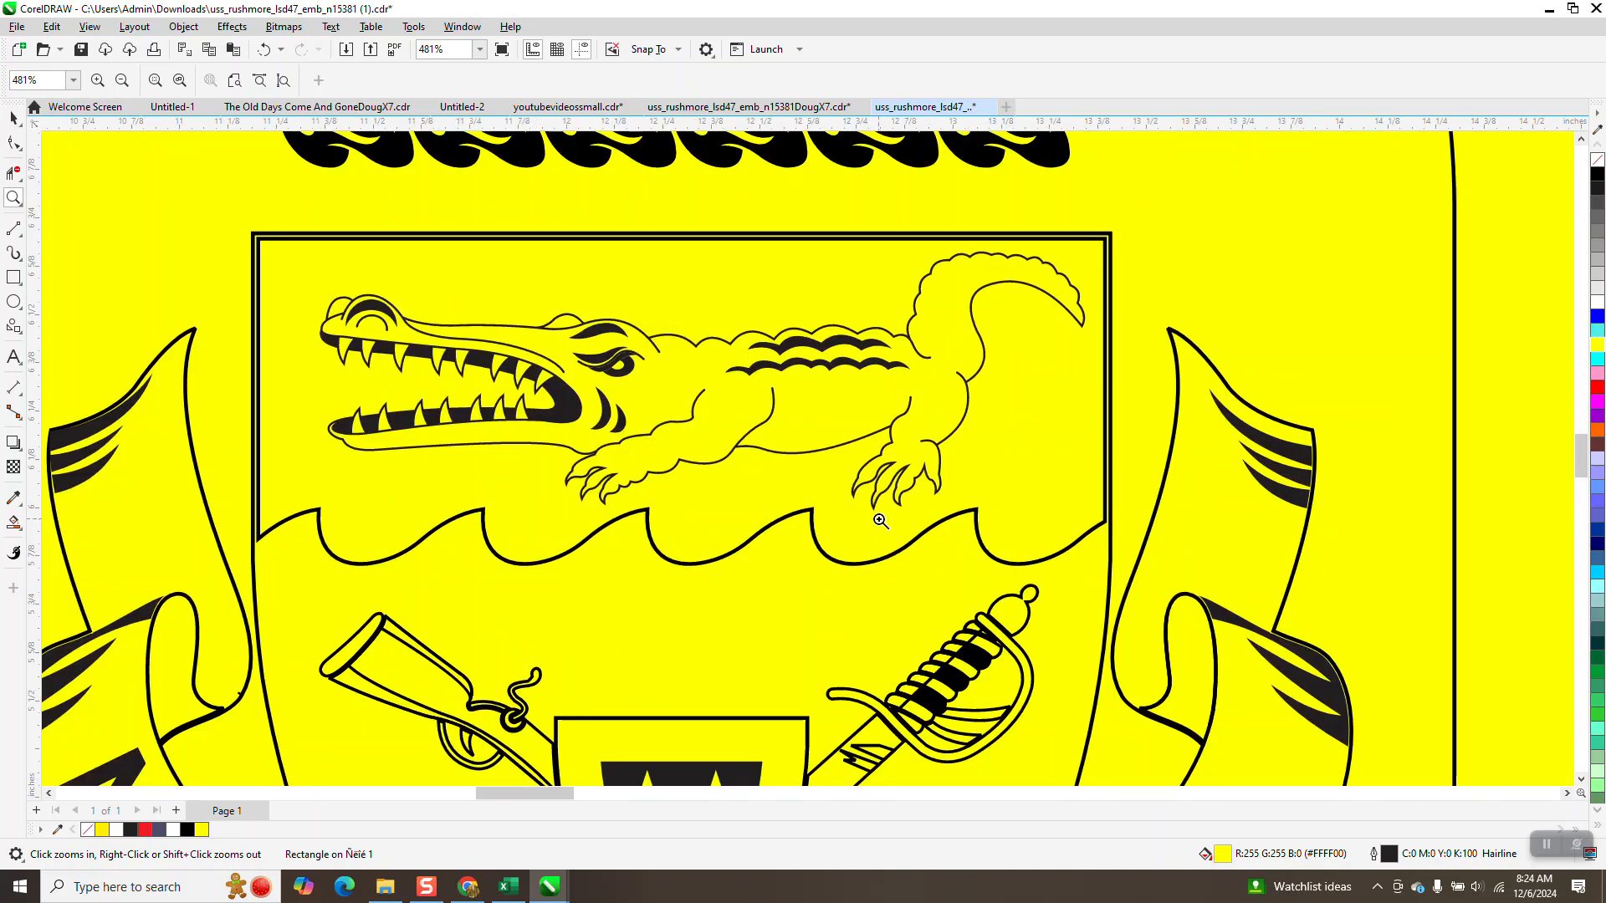
{"action": "scroll", "coordinate": [790, 481], "scroll_direction": "down", "scroll_amount": 3}
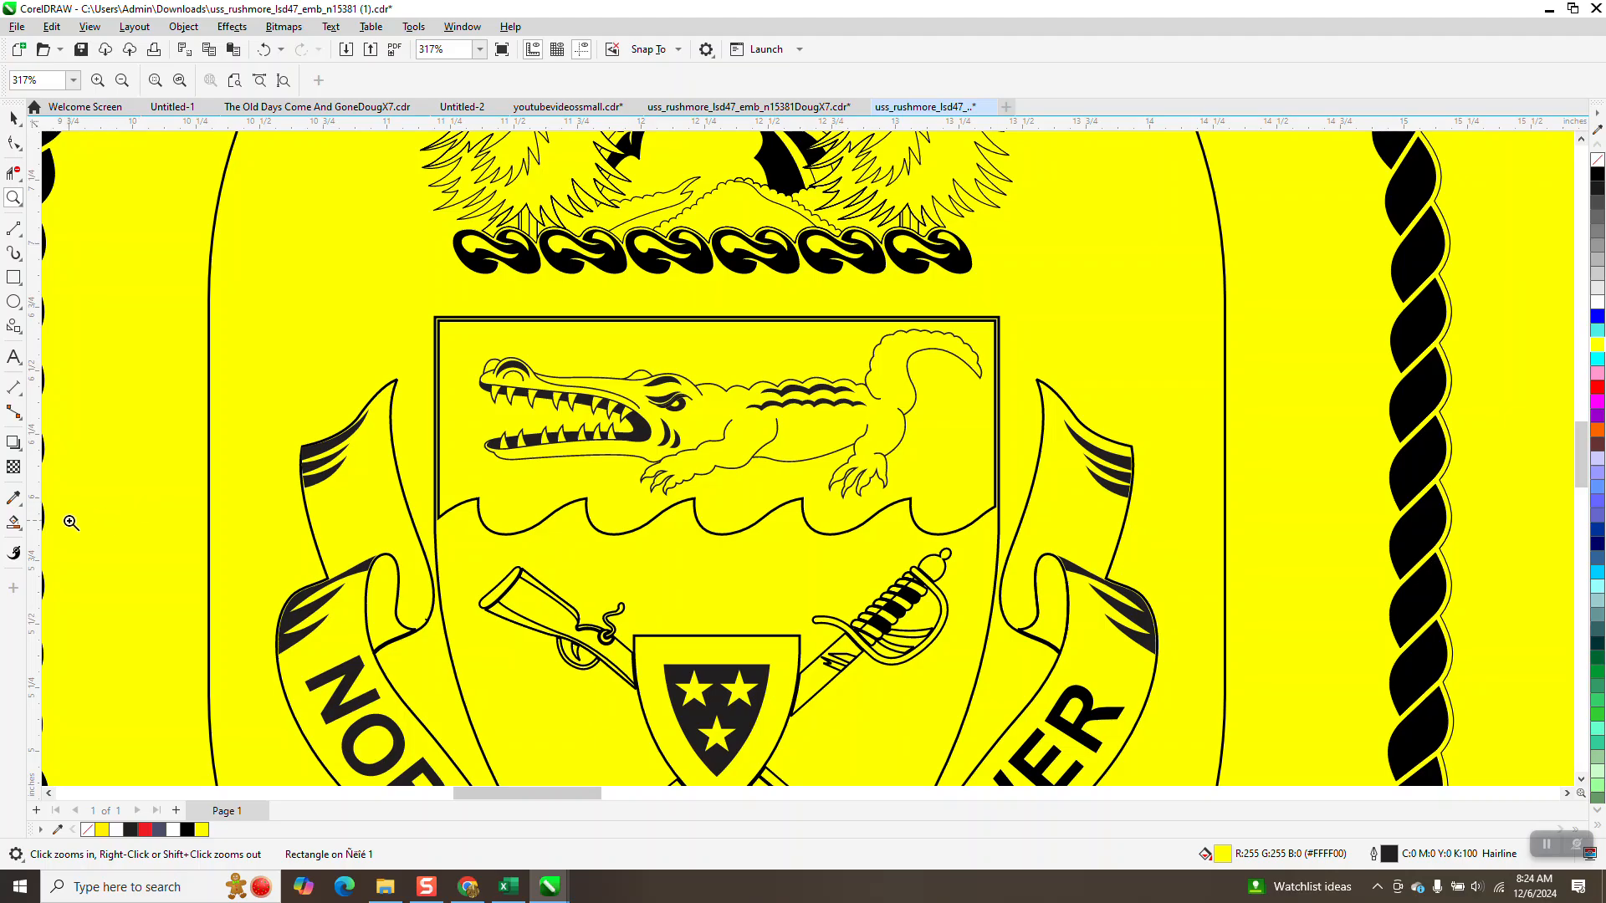
{"action": "left_click", "coordinate": [13, 527]}
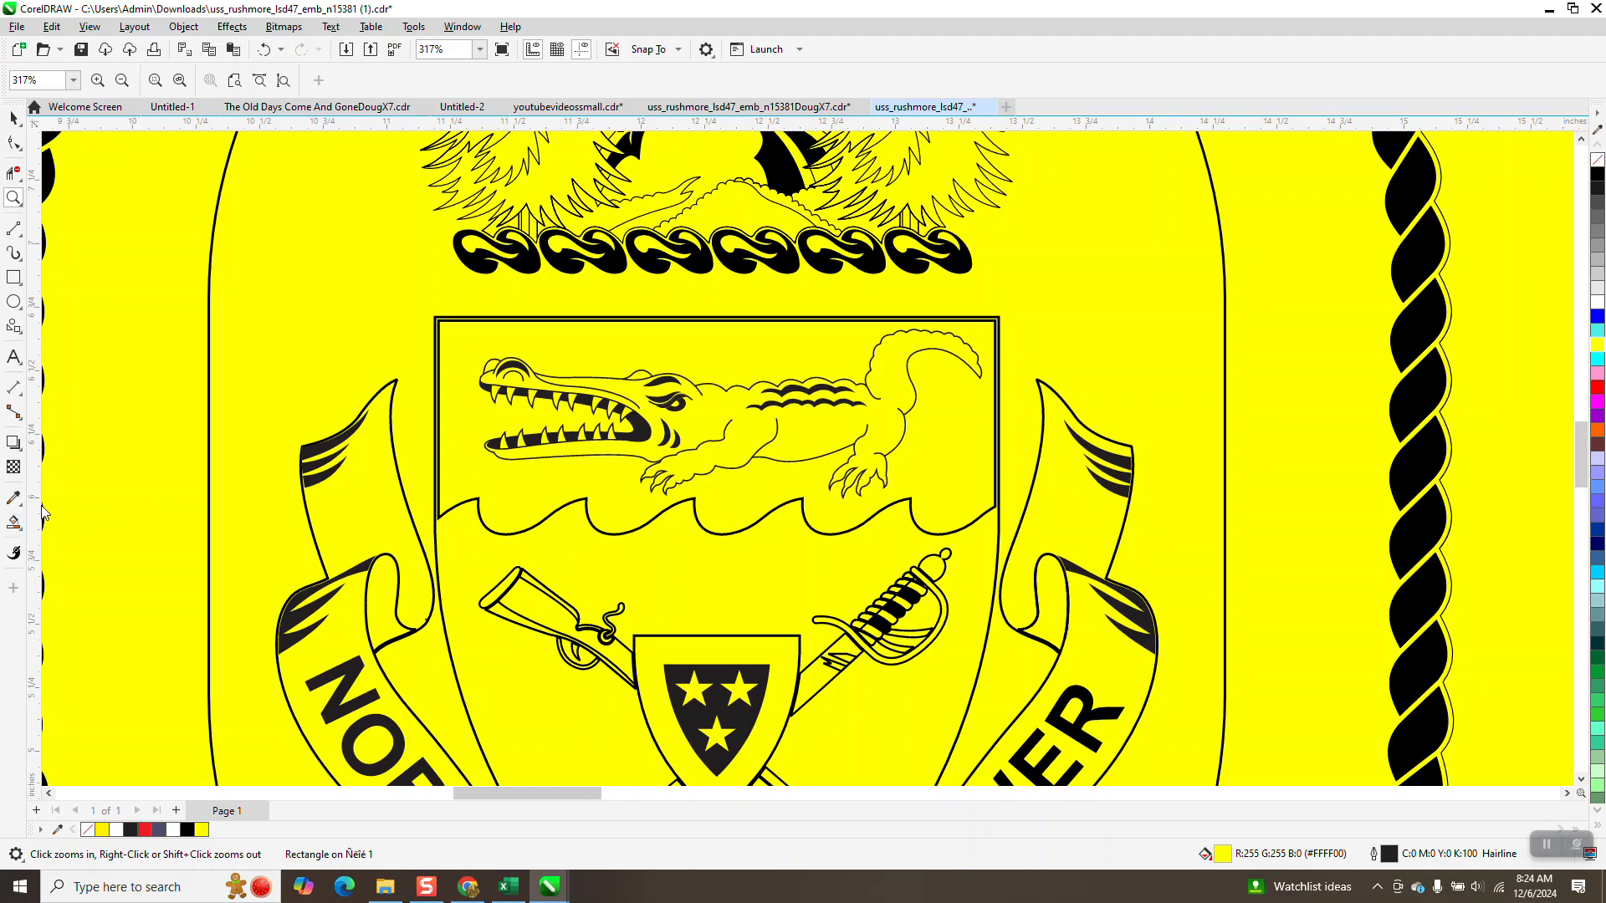
{"action": "left_click", "coordinate": [532, 581]}
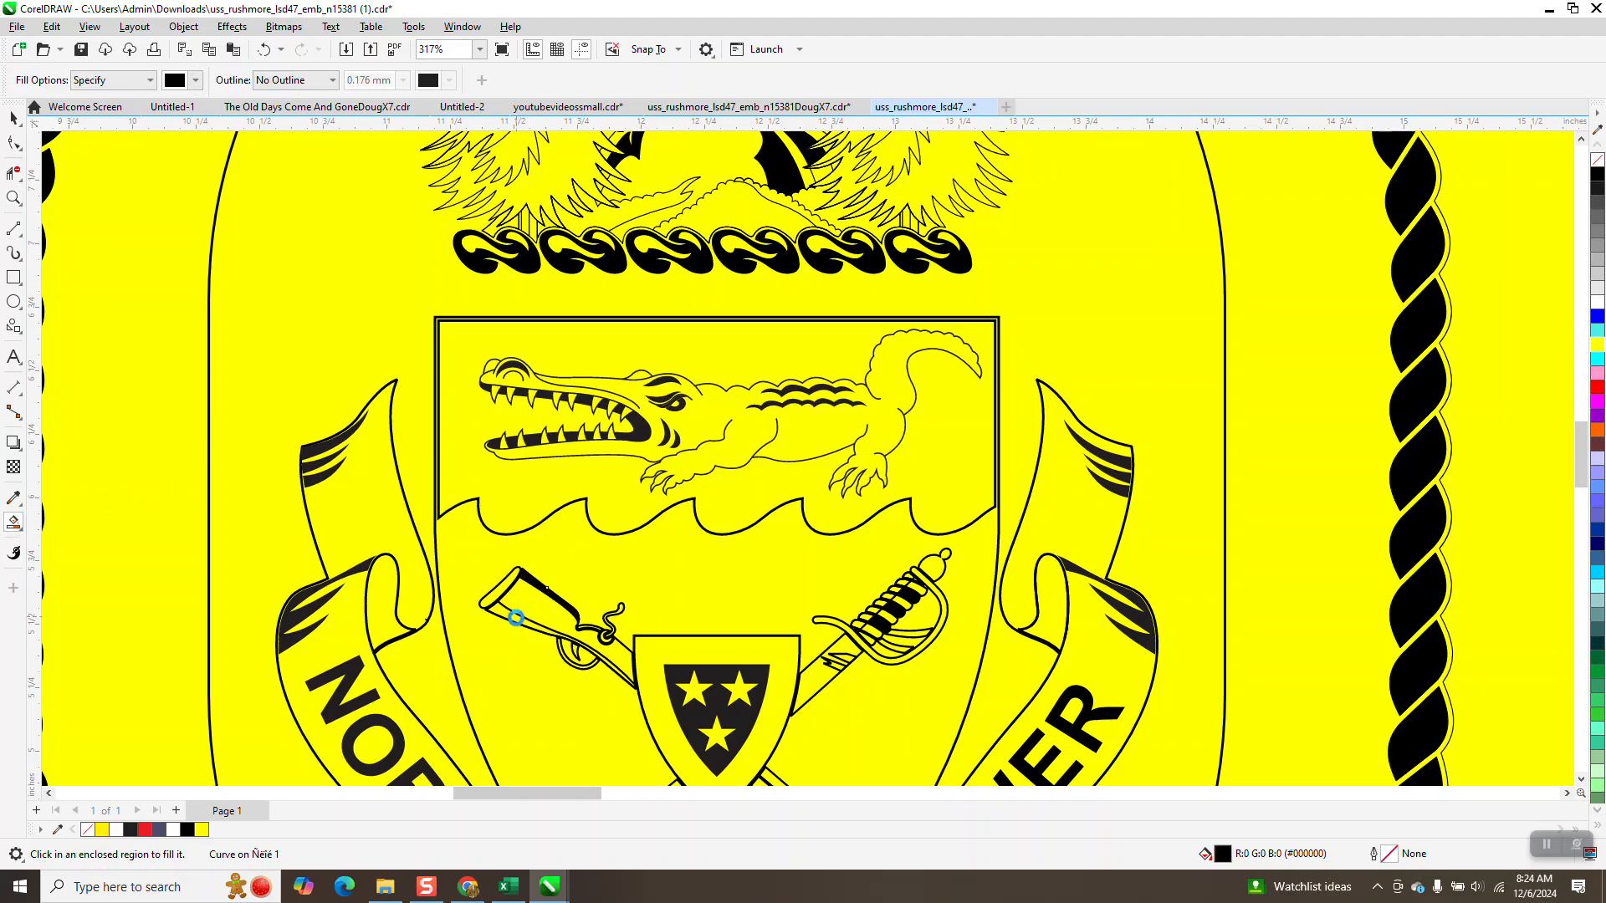
{"action": "left_click", "coordinate": [516, 617]}
{"action": "left_click", "coordinate": [263, 49]}
Fill the small shadow area on the mountain's left slope beside the tree with black using Smart Fill.
{"action": "scroll", "coordinate": [554, 333], "scroll_direction": "down", "scroll_amount": 4}
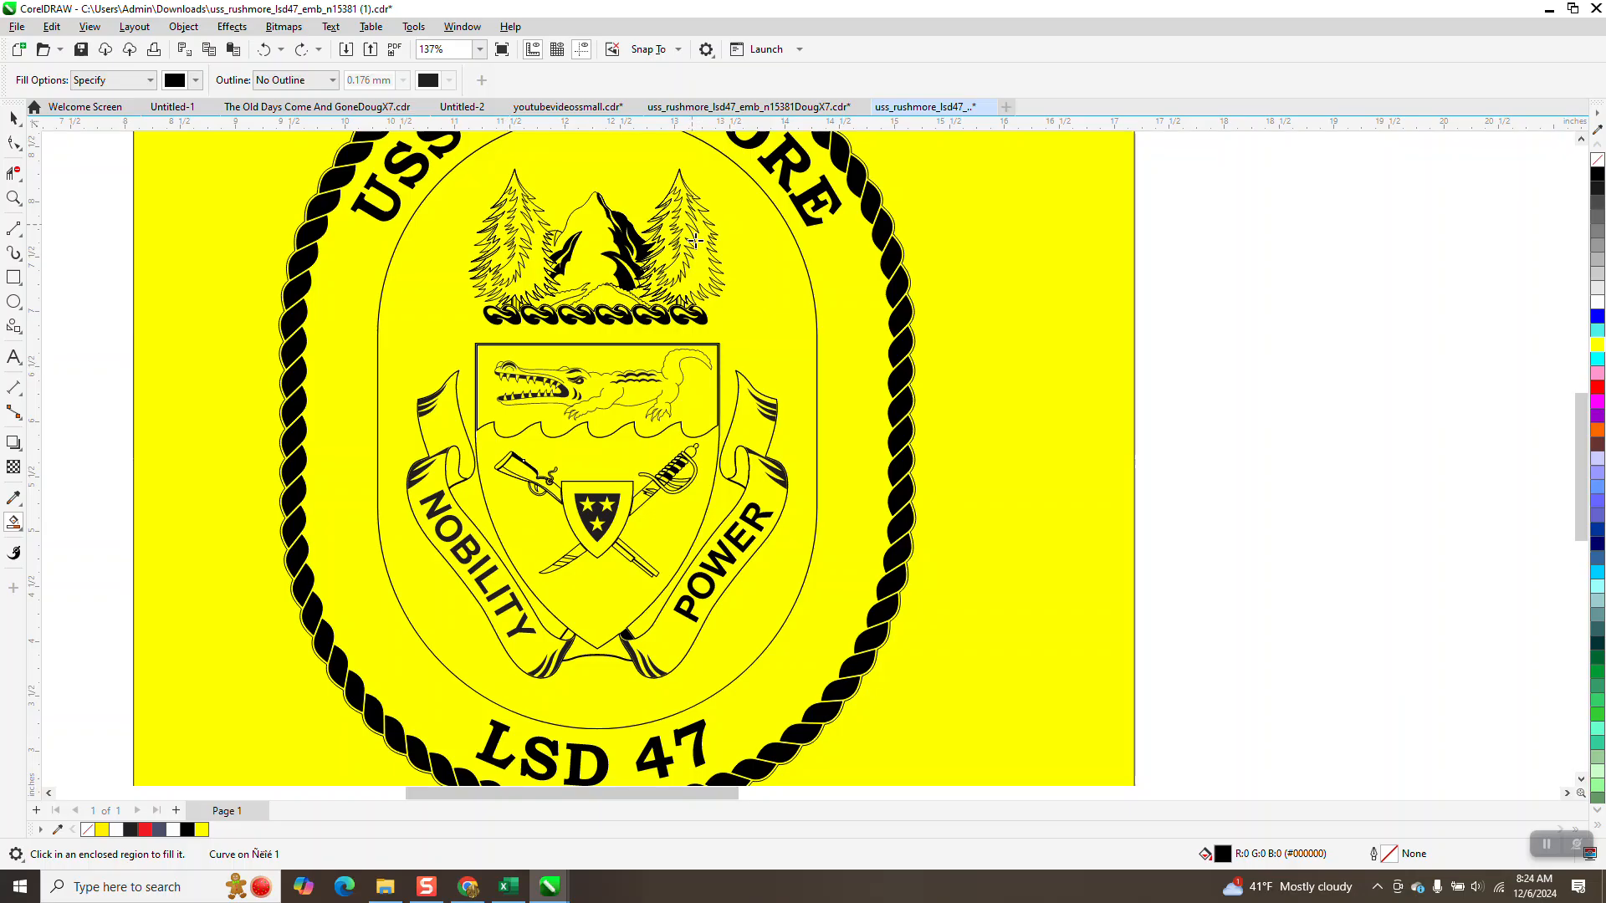
{"action": "left_click", "coordinate": [557, 234]}
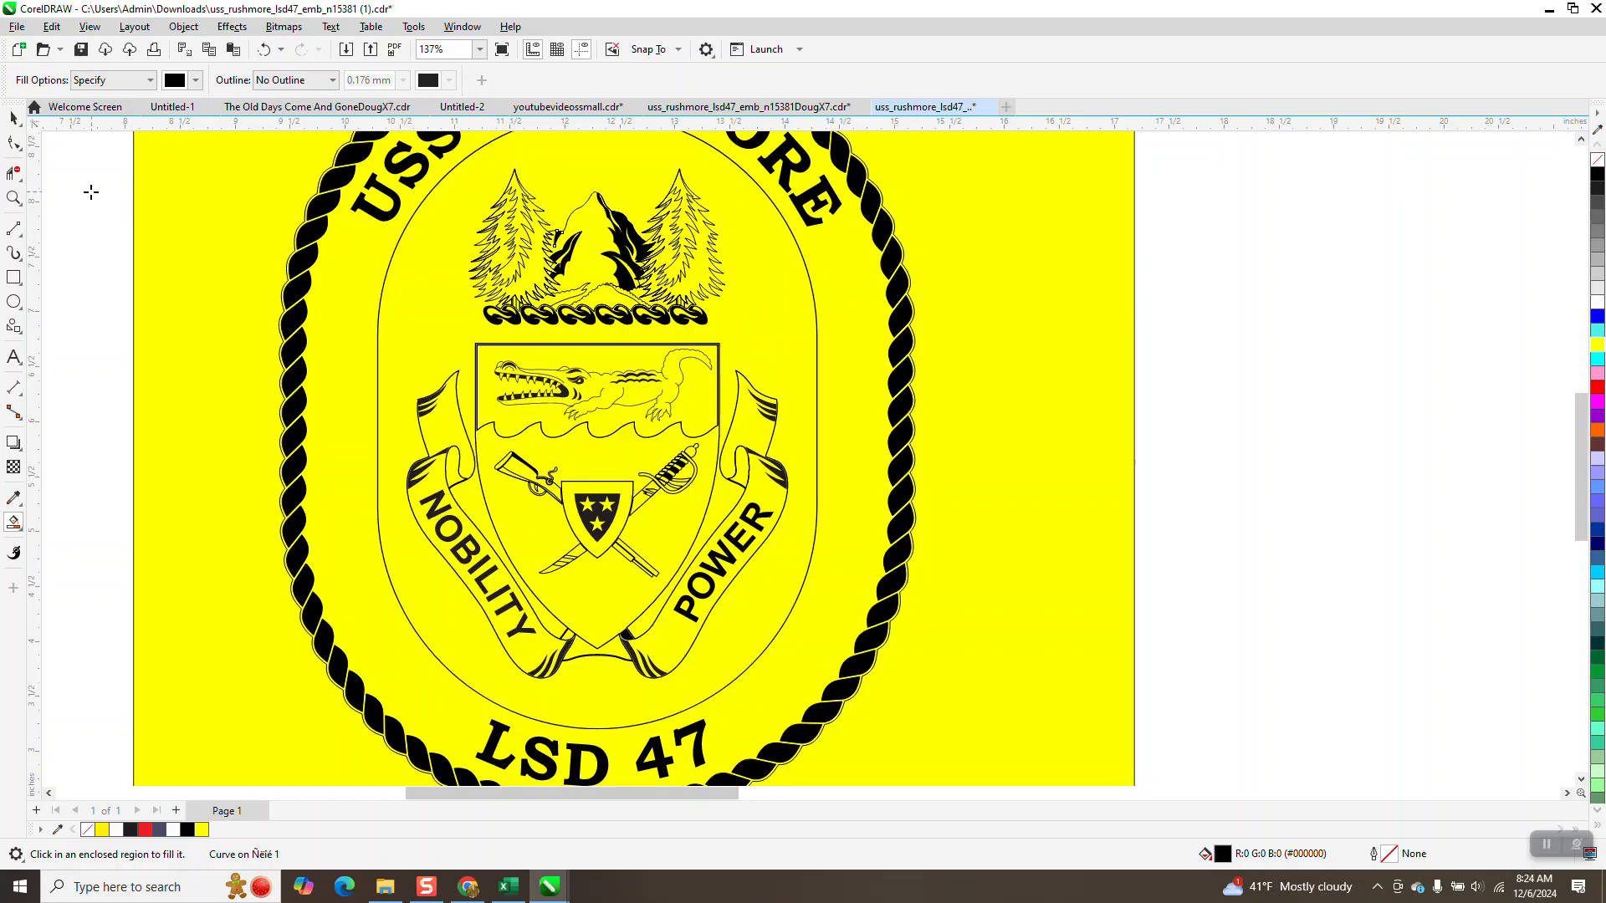
{"action": "key", "text": "space"}
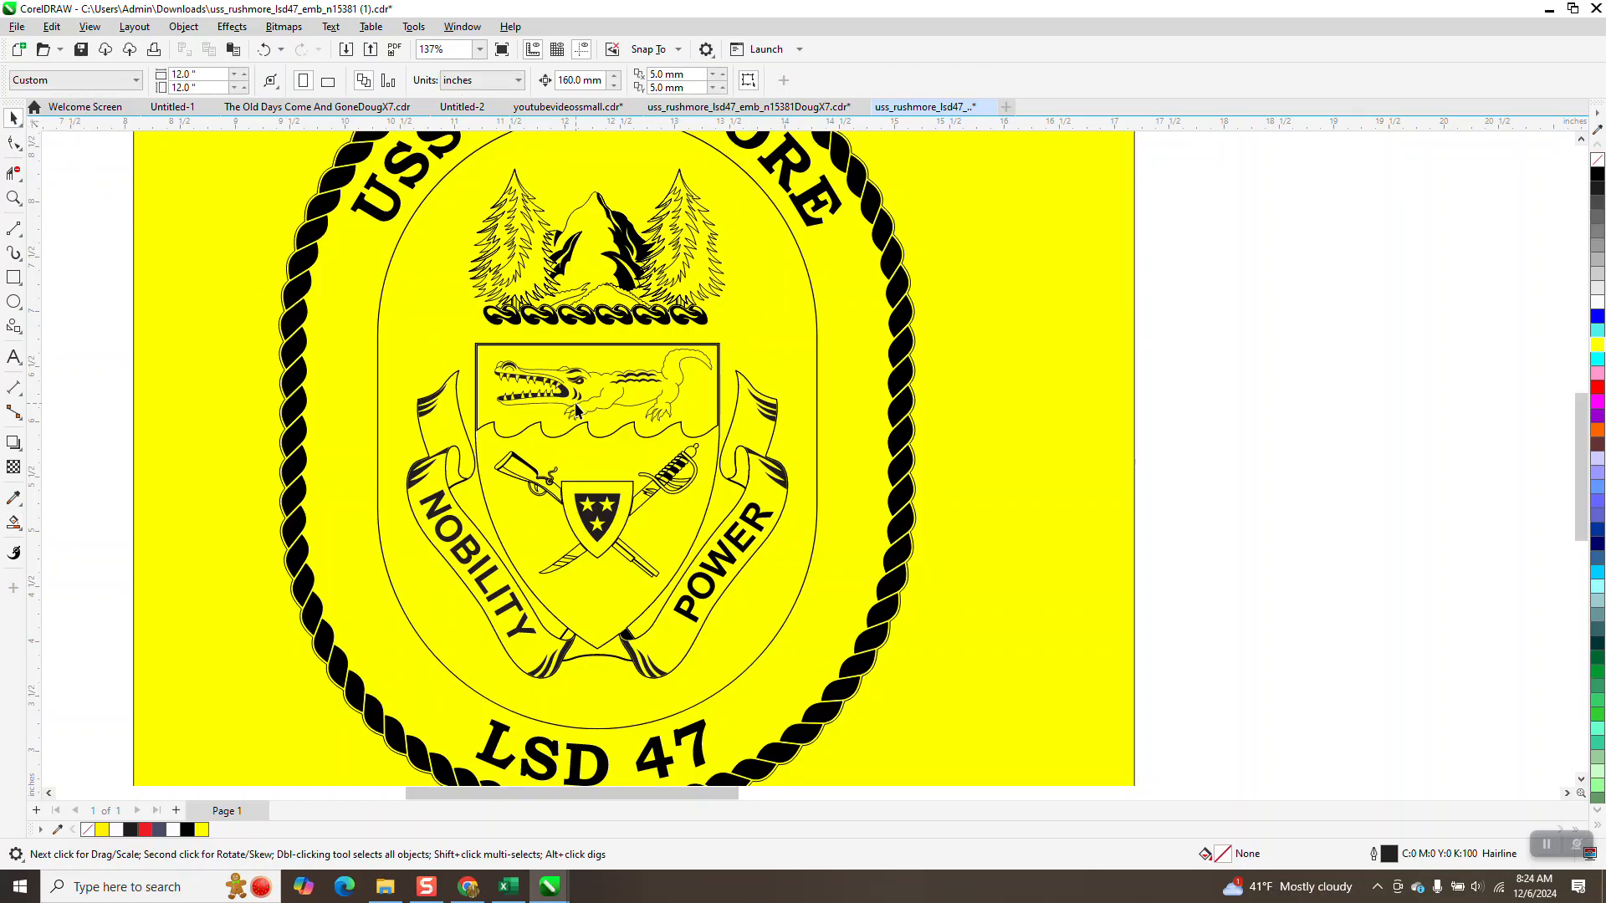
Delete the yellow background rectangle behind the reassembled emblem.
{"action": "scroll", "coordinate": [583, 479], "scroll_direction": "down", "scroll_amount": 1}
{"action": "scroll", "coordinate": [583, 479], "scroll_direction": "down", "scroll_amount": 2}
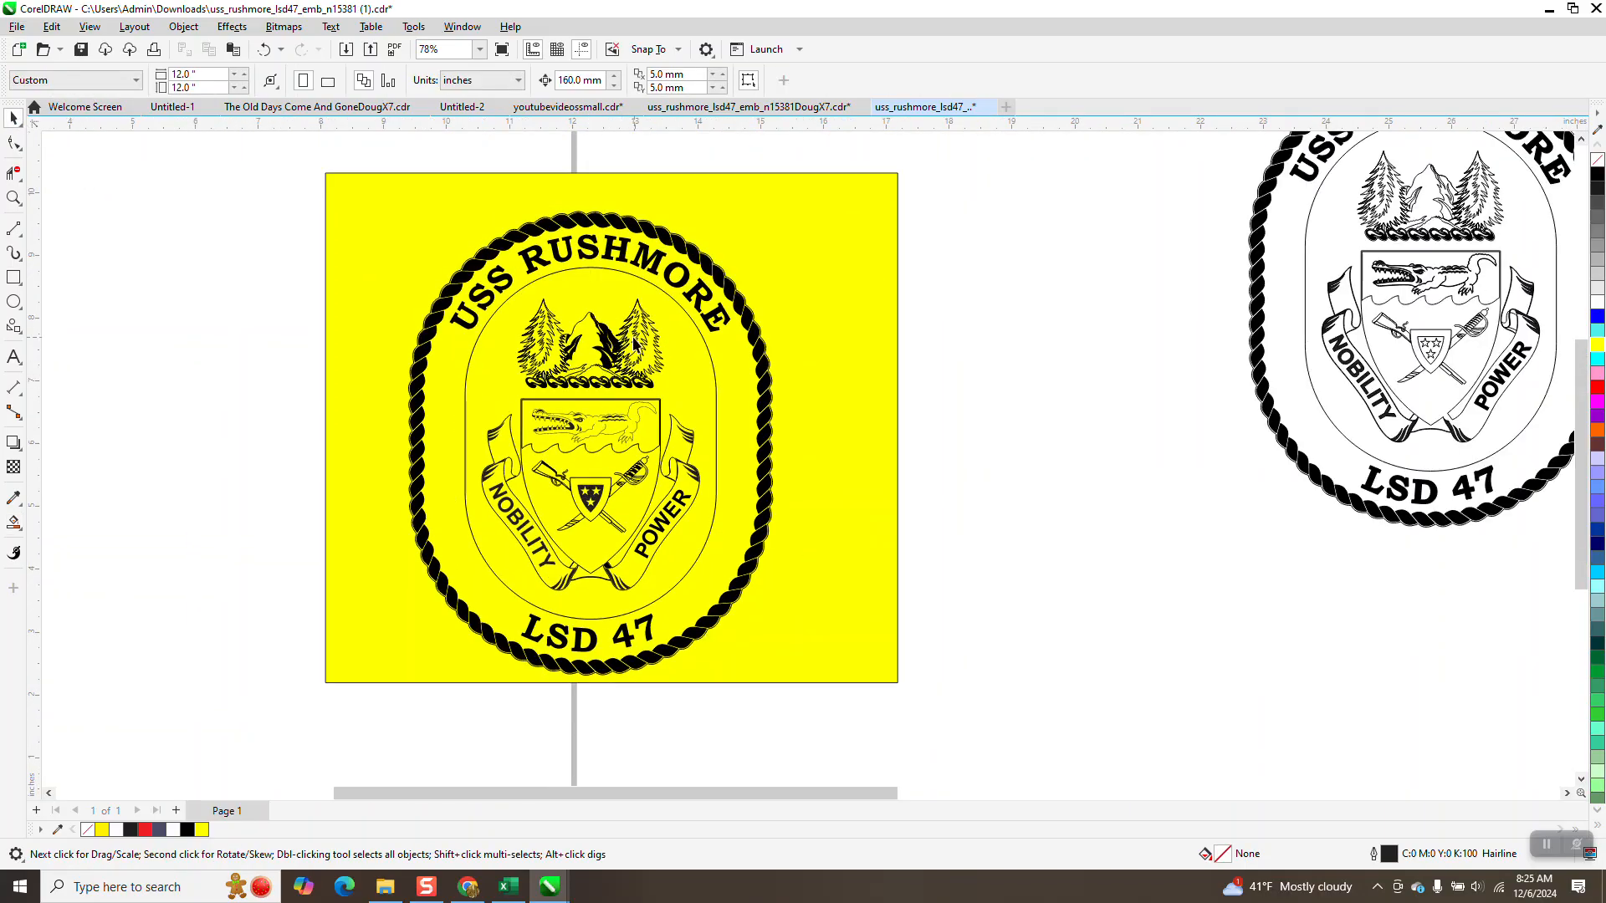
{"action": "scroll", "coordinate": [638, 343], "scroll_direction": "down", "scroll_amount": 3}
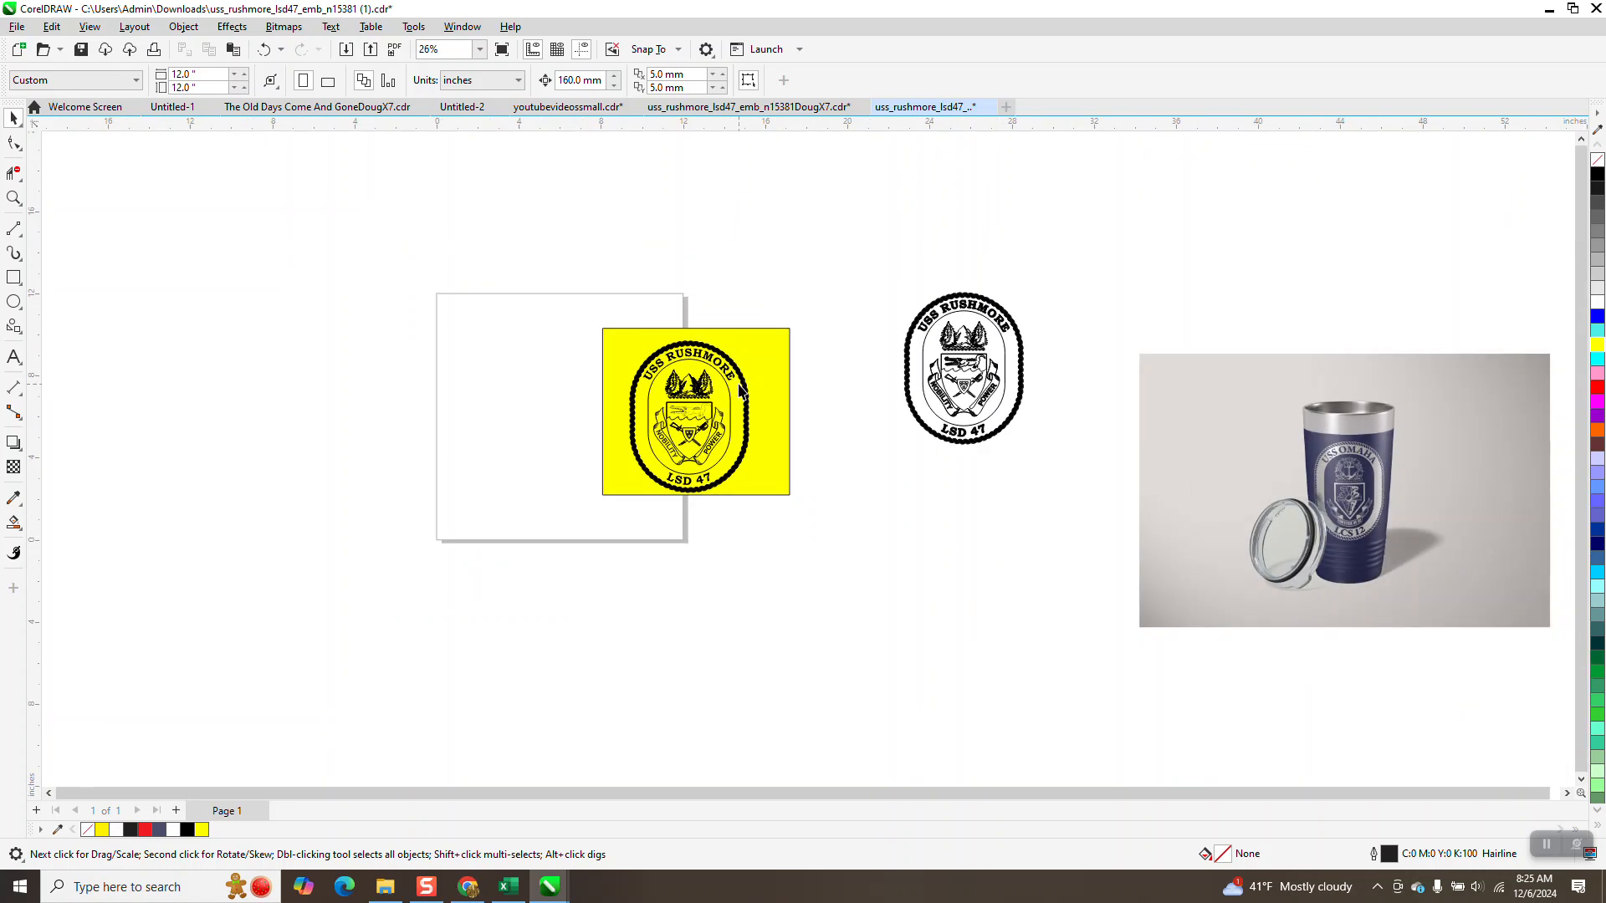
{"action": "left_click", "coordinate": [769, 381]}
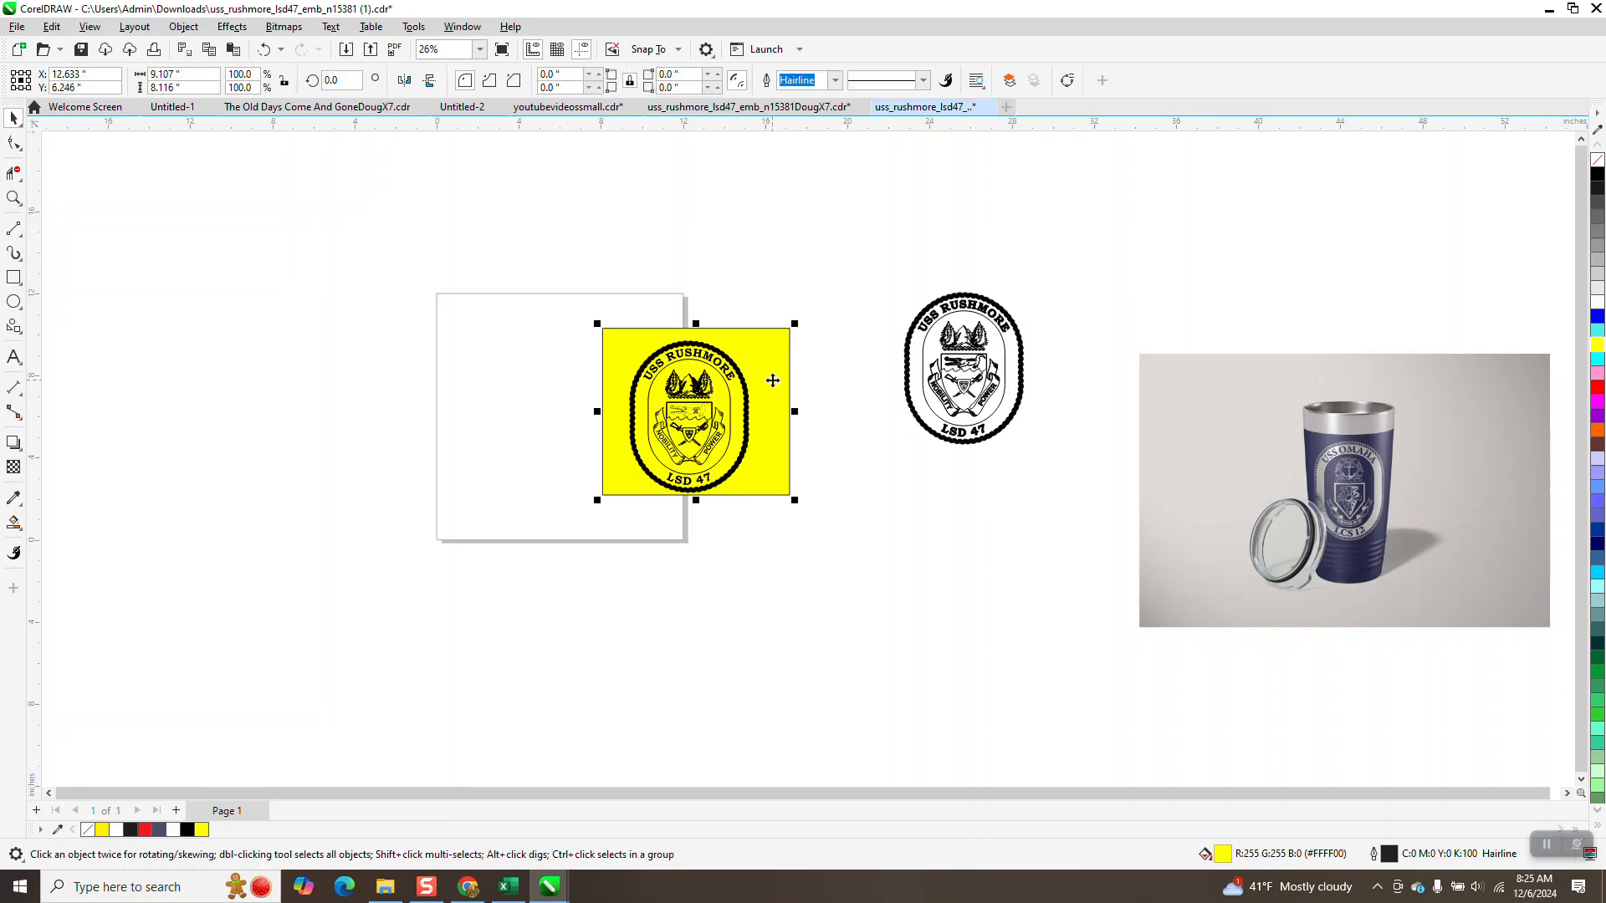
{"action": "key", "text": "Delete"}
Select all objects of the reassembled emblem and set their outlines to scale with the object.
{"action": "left_click_drag", "start_coordinate": [624, 320], "coordinate": [821, 548]}
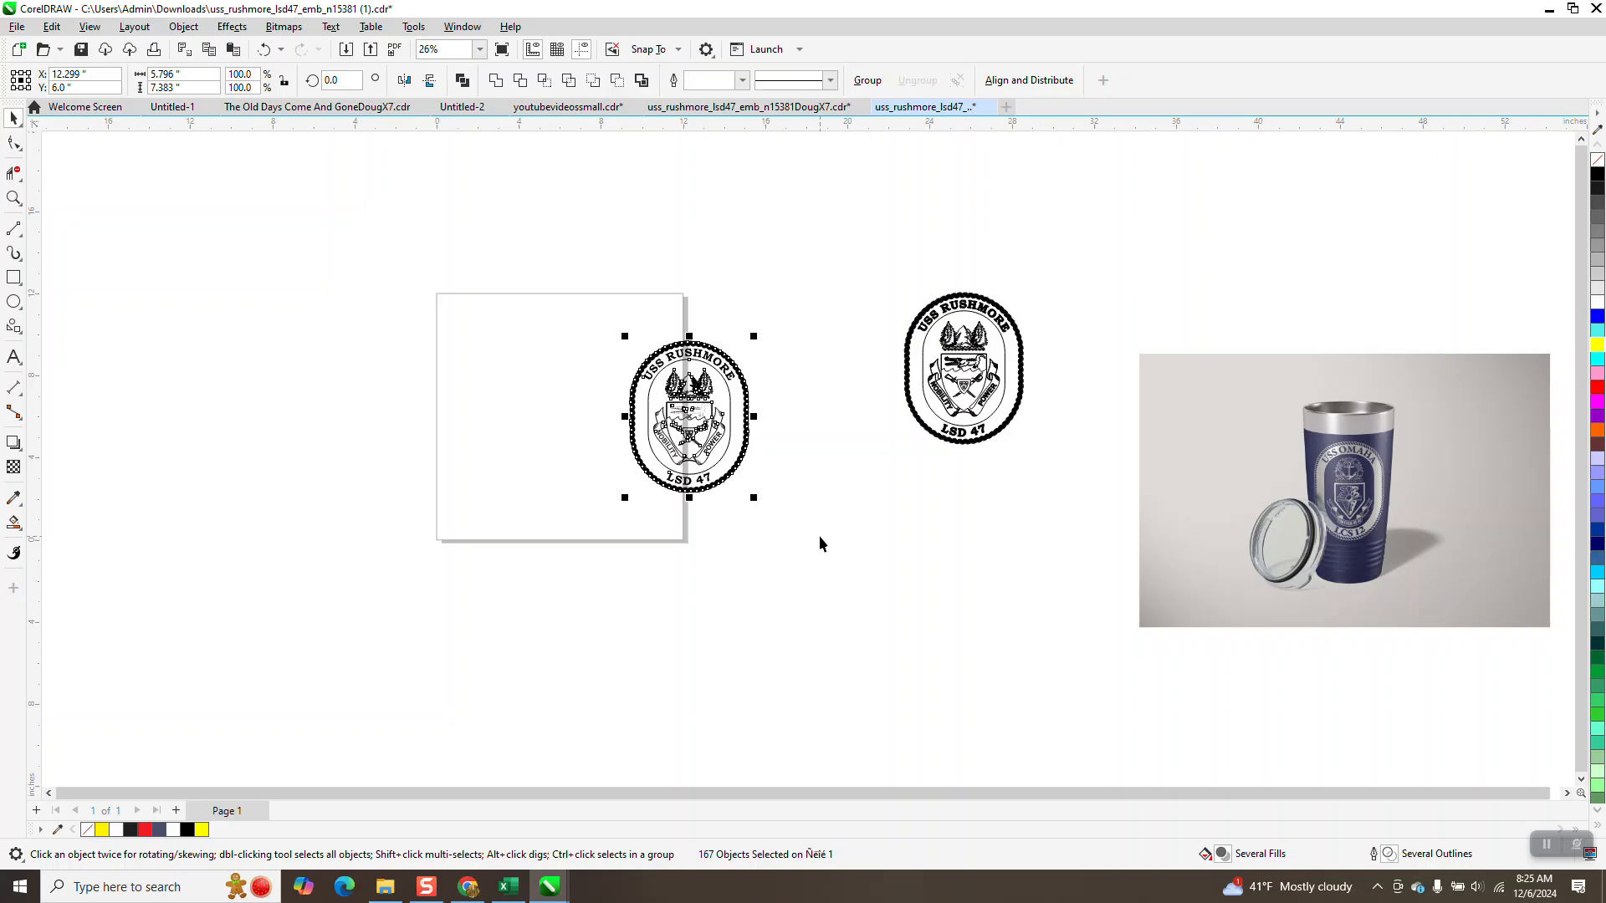
{"action": "key", "text": "F12"}
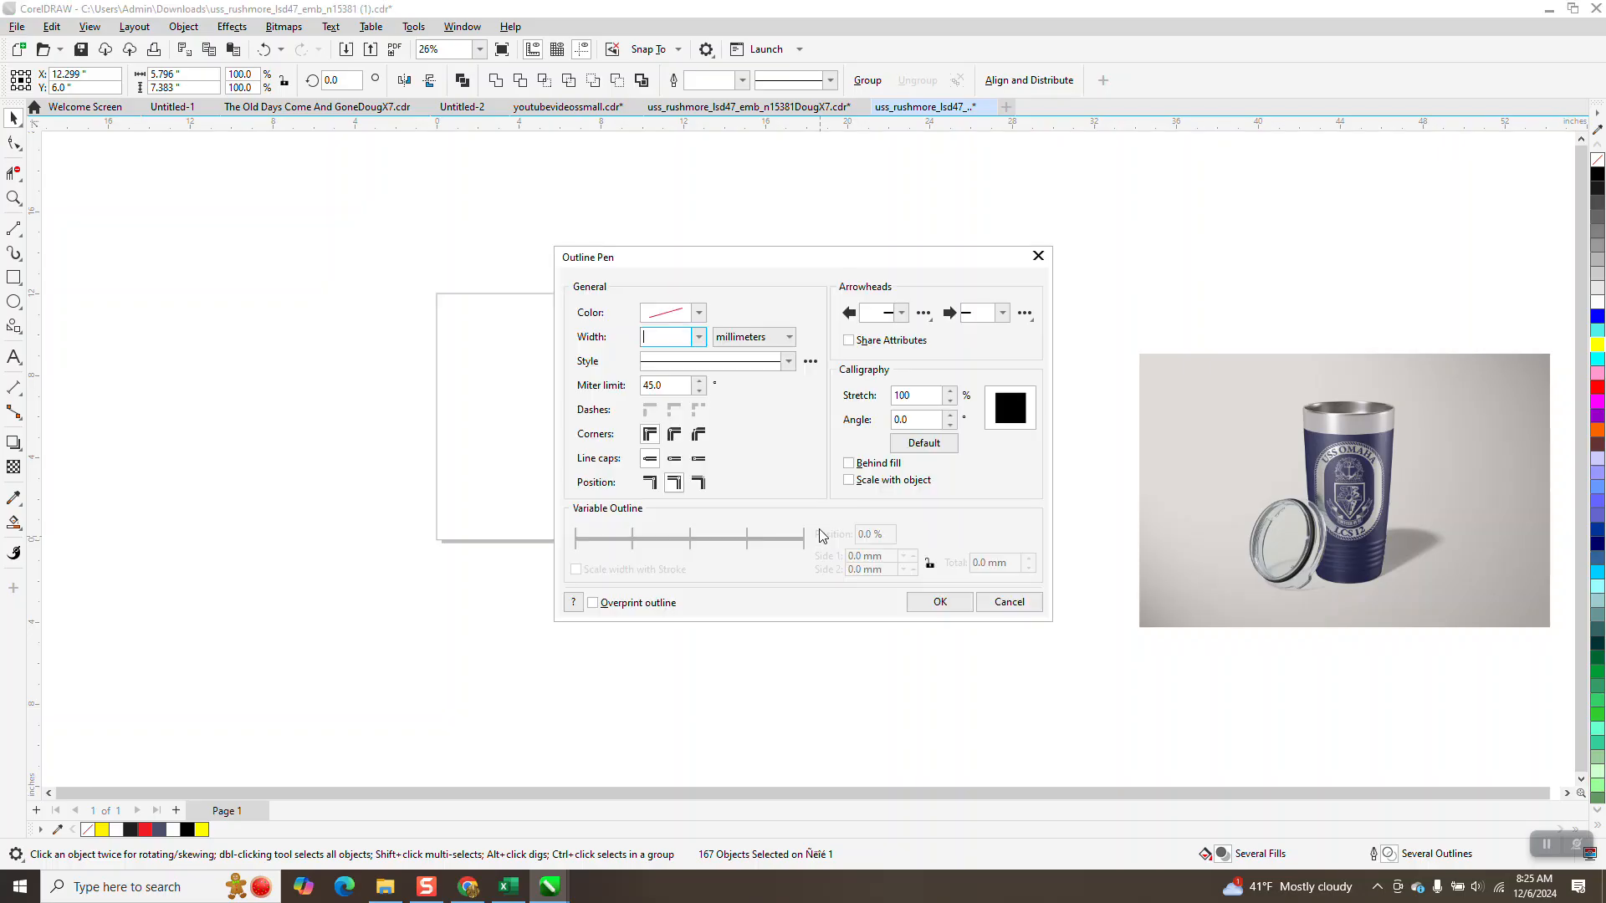
{"action": "left_click", "coordinate": [860, 481]}
{"action": "left_click", "coordinate": [939, 604]}
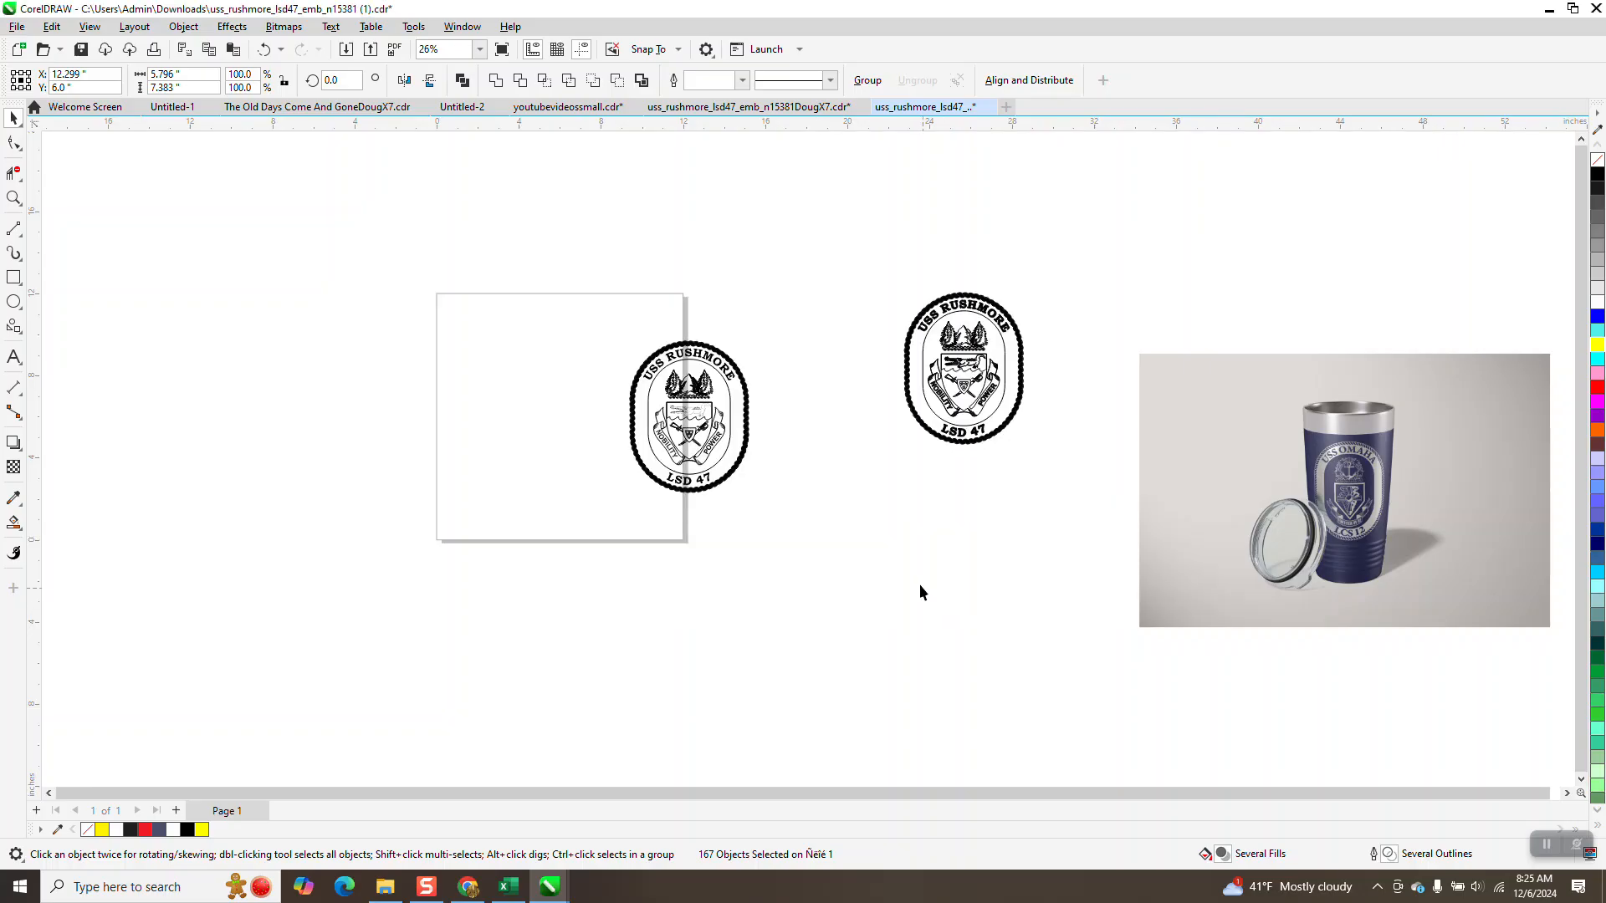
Group the reassembled emblem, shrink it proportionally to about half size and place it on the page, and check its line detail.
{"action": "left_click_drag", "start_coordinate": [793, 533], "coordinate": [790, 522]}
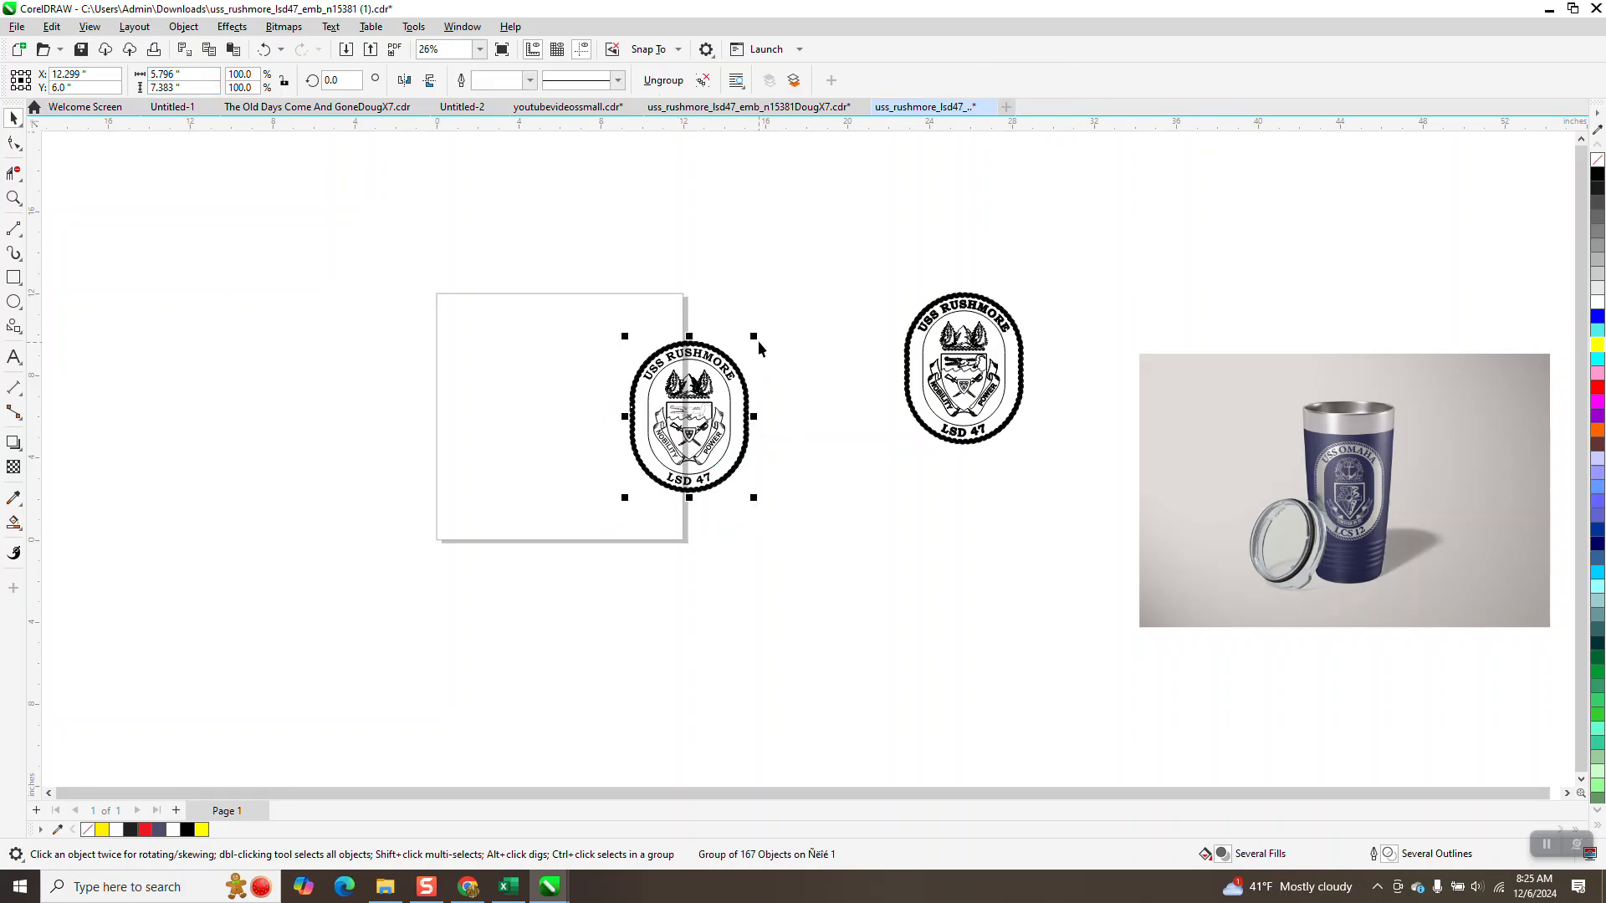
{"action": "left_click_drag", "start_coordinate": [756, 336], "coordinate": [604, 447]}
{"action": "left_click", "coordinate": [13, 199]}
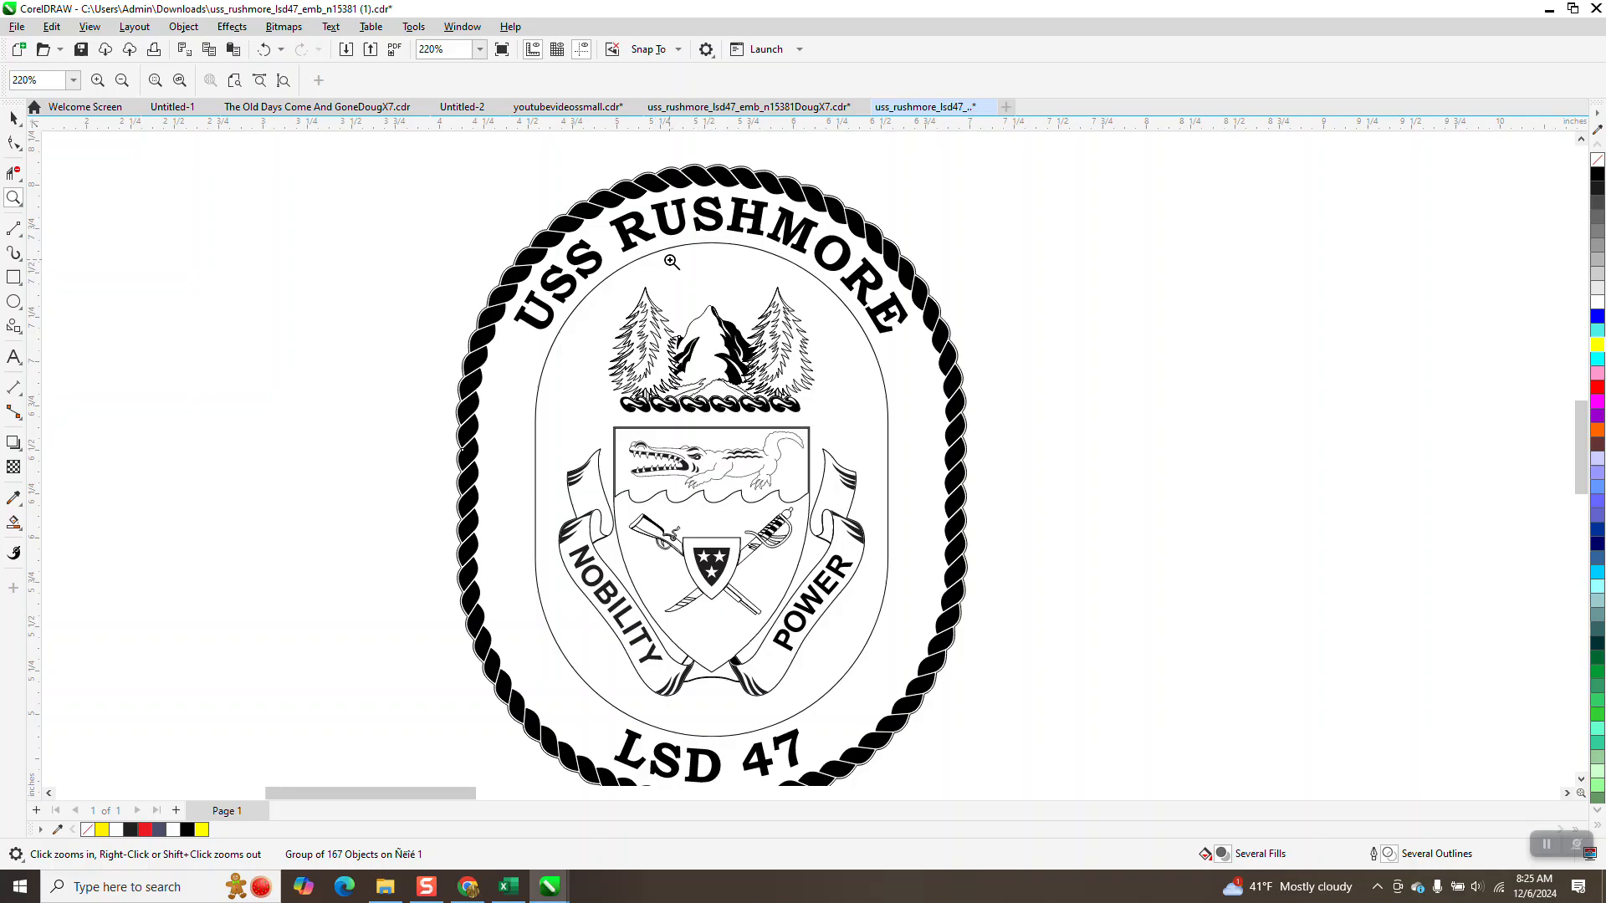
{"action": "left_click_drag", "start_coordinate": [450, 303], "coordinate": [513, 375]}
{"action": "scroll", "coordinate": [504, 361], "scroll_direction": "down", "scroll_amount": 2}
{"action": "scroll", "coordinate": [421, 303], "scroll_direction": "down", "scroll_amount": 5}
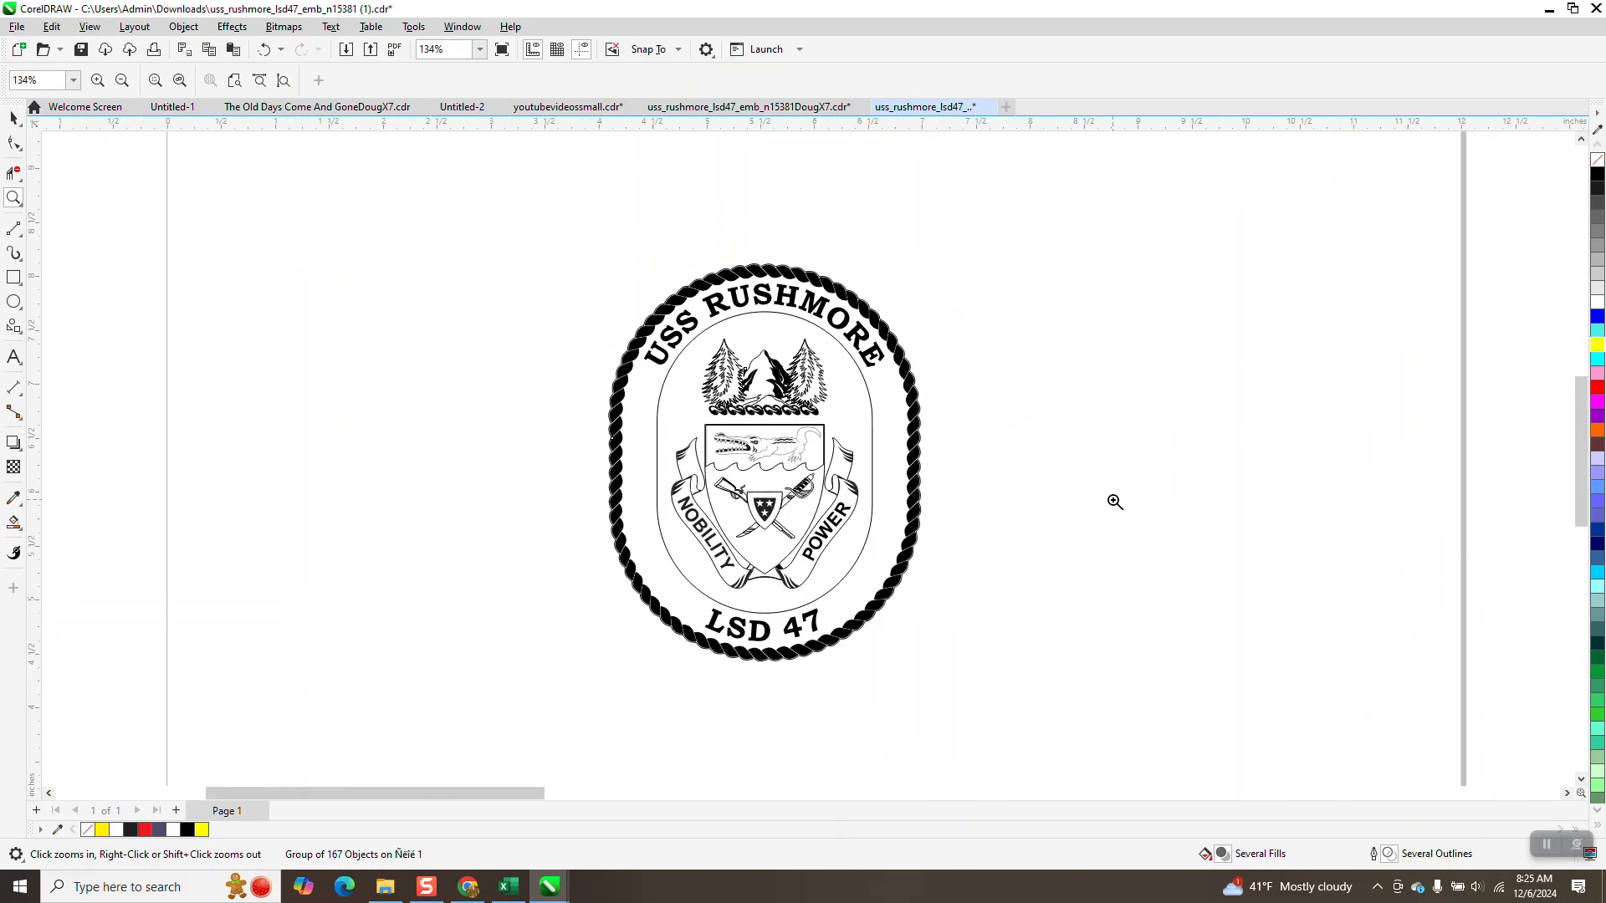